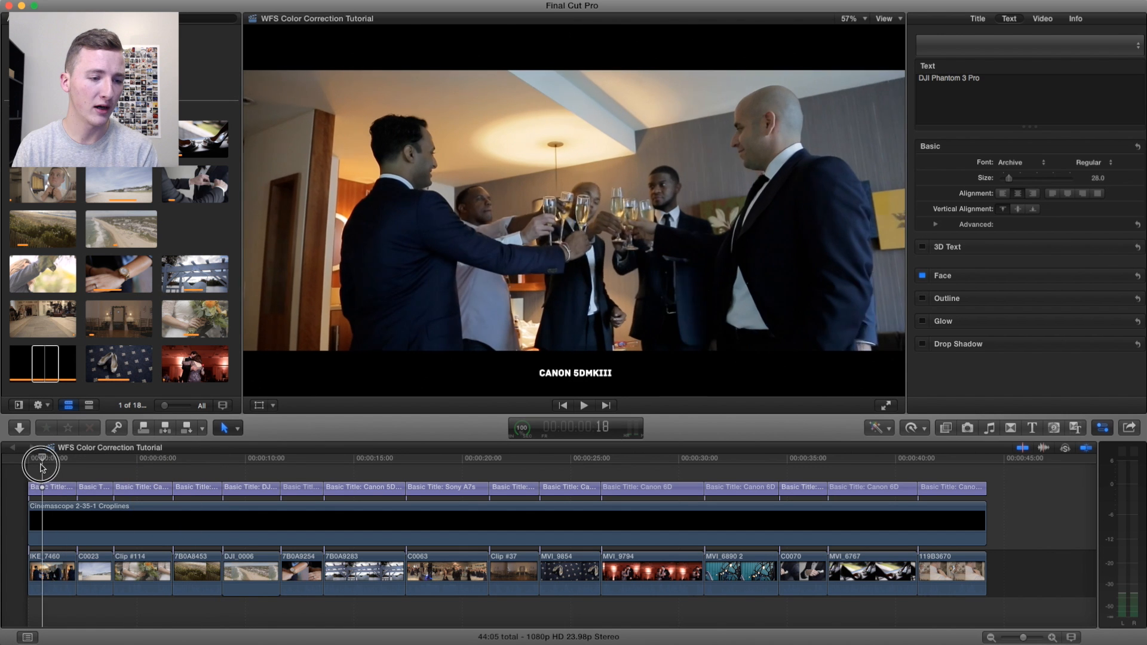
# Step: Try Balance Color on the first timeline clip, IKE_7460, and undo the correction
pyautogui.press('z')
pyautogui.moveTo(189, 474); pyautogui.dragTo(13, 511)
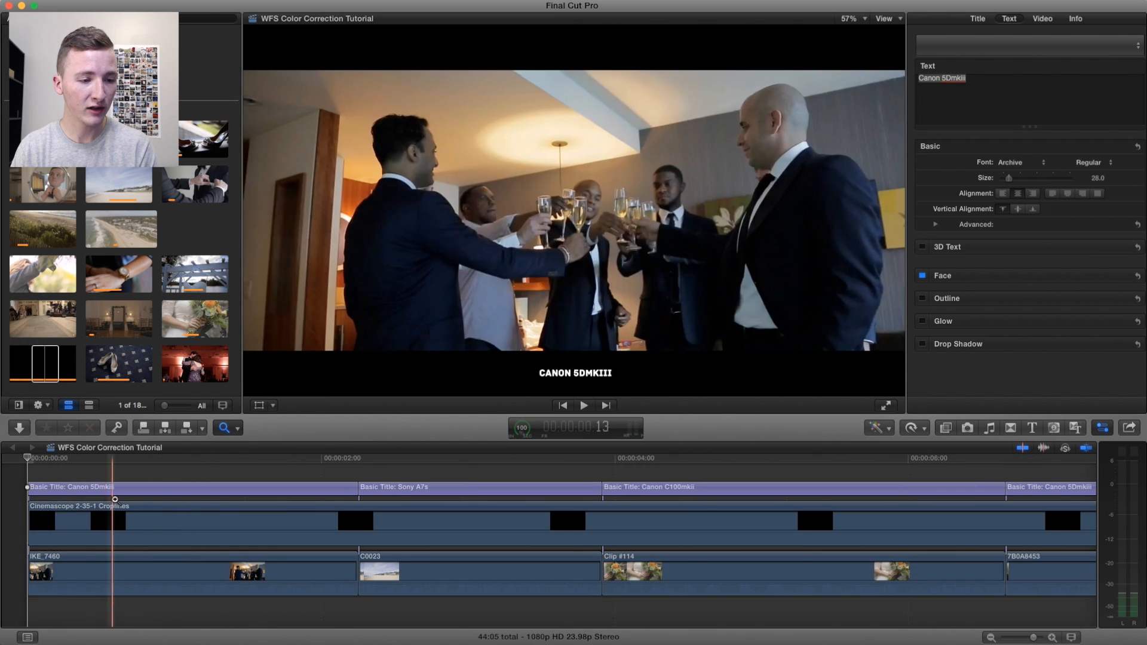
pyautogui.press('a')
pyautogui.click(95, 564)
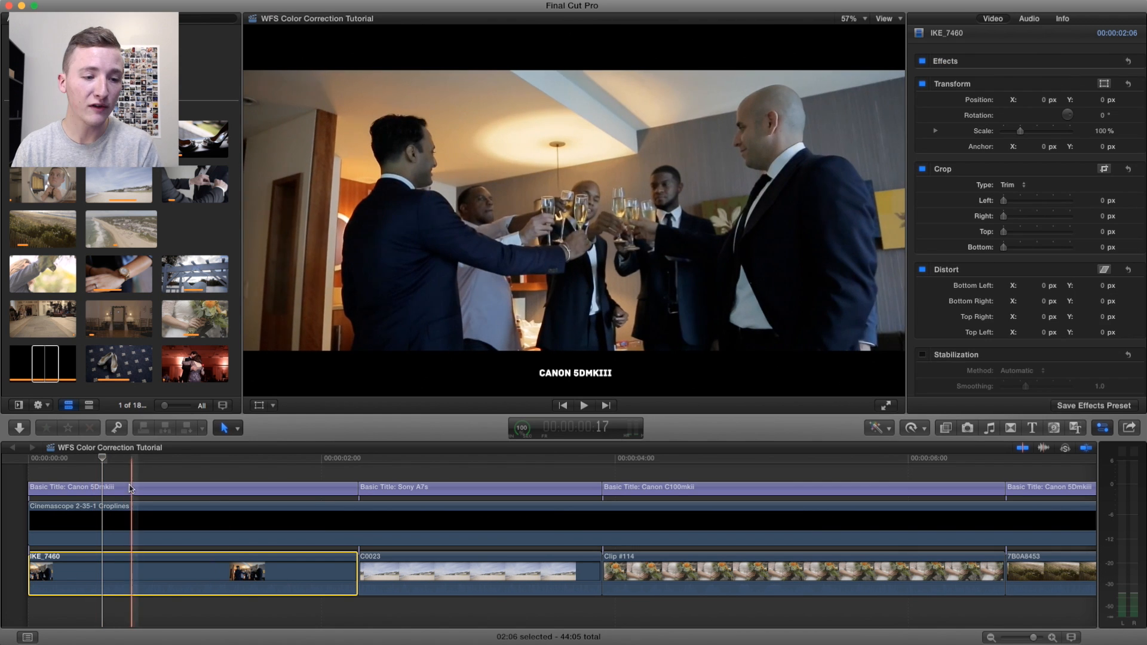
pyautogui.click(139, 460)
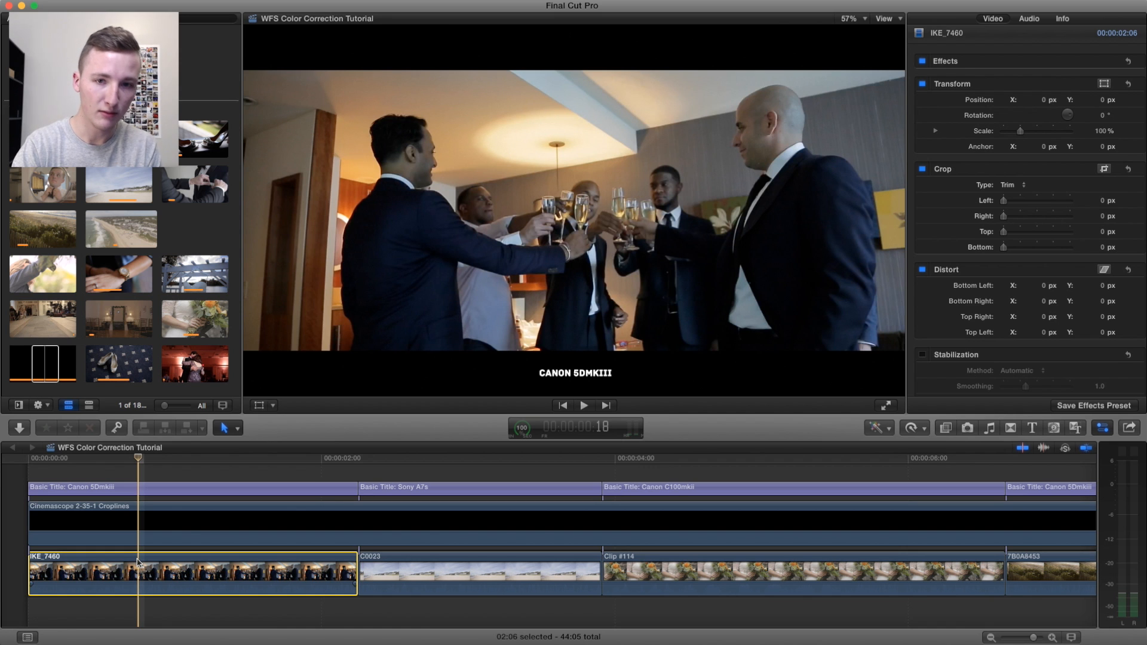
pyautogui.press('alt+super+b')
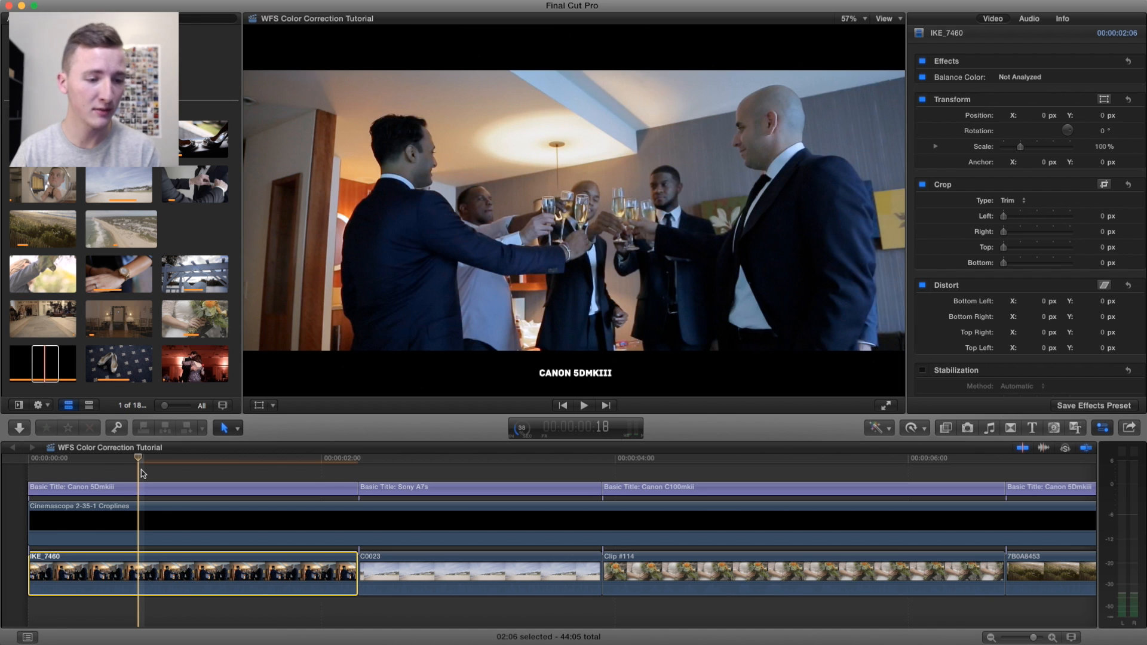
pyautogui.press('super+z')
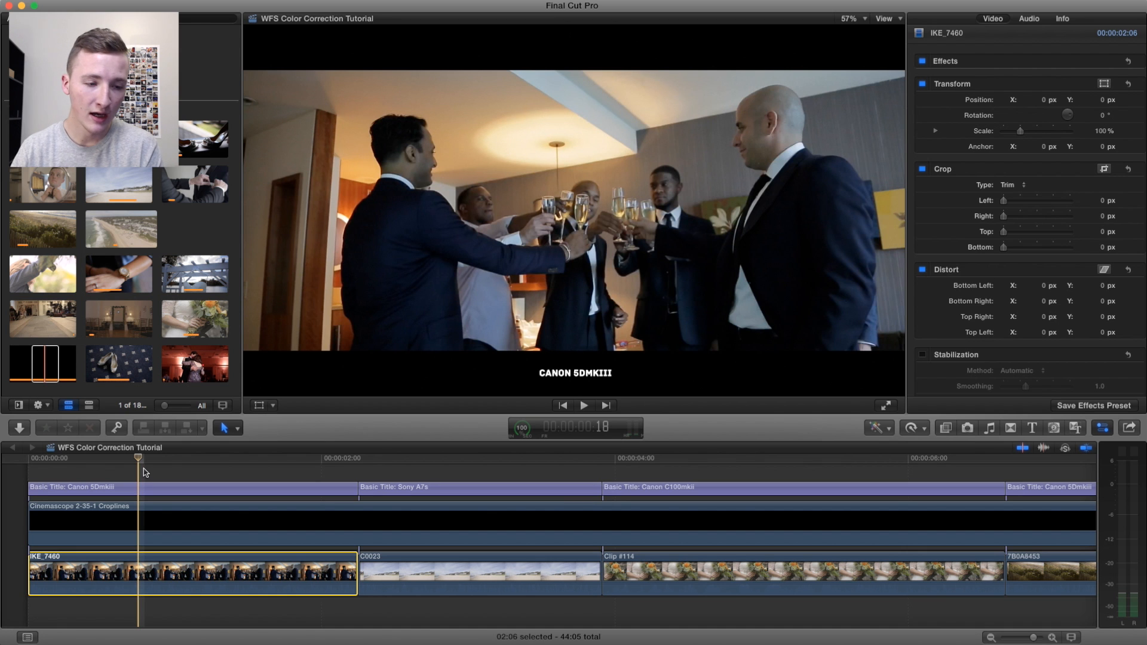
pyautogui.click(287, 459)
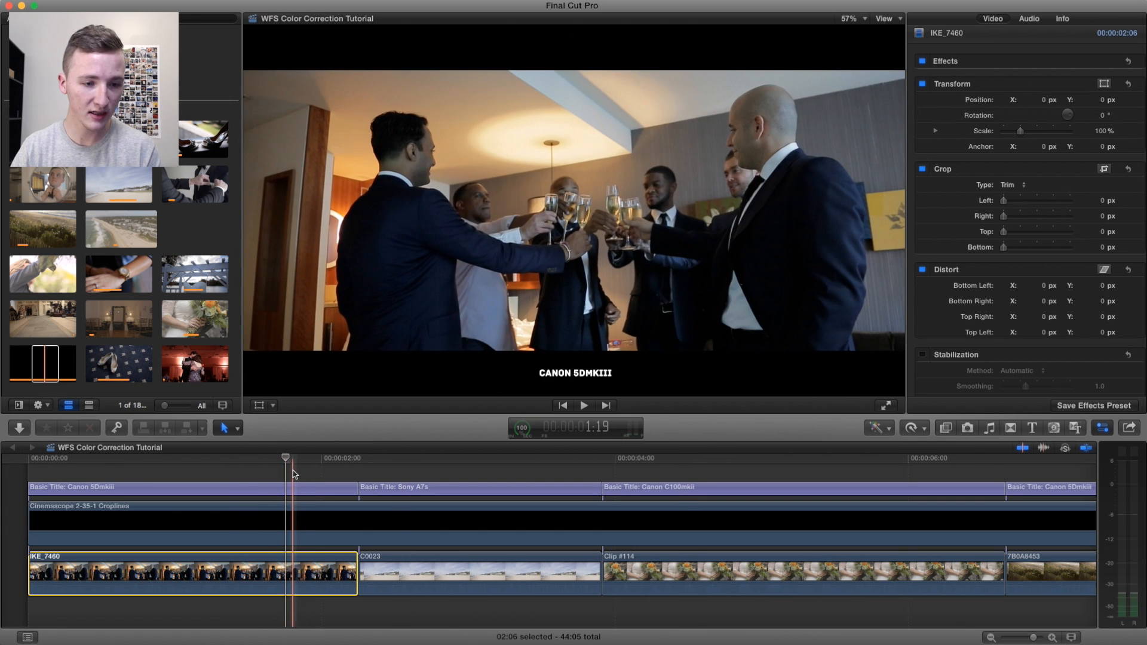
pyautogui.hscroll(20, 292, 474)
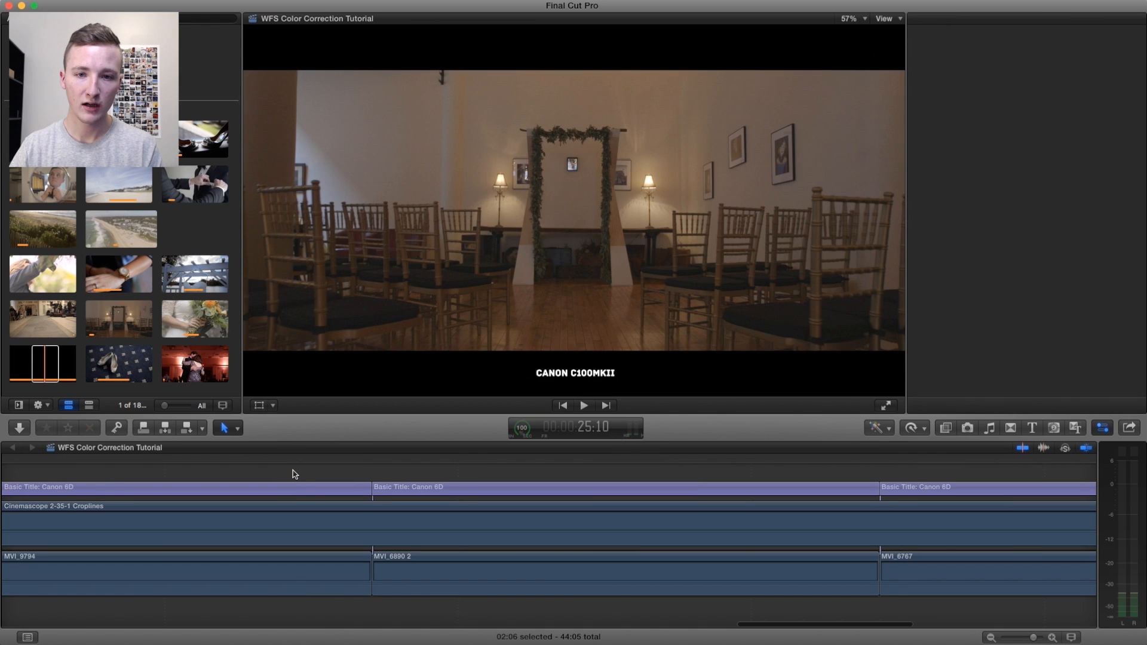
pyautogui.press('super+4')
pyautogui.hotkey('shift', 'z')
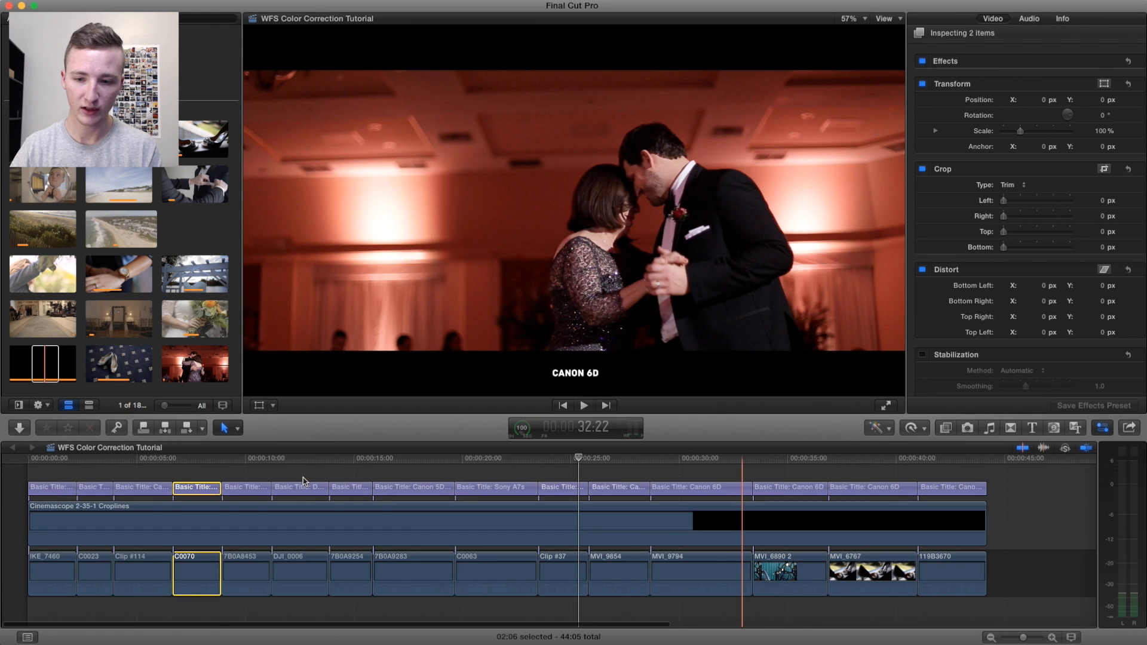
pyautogui.press('super+z')
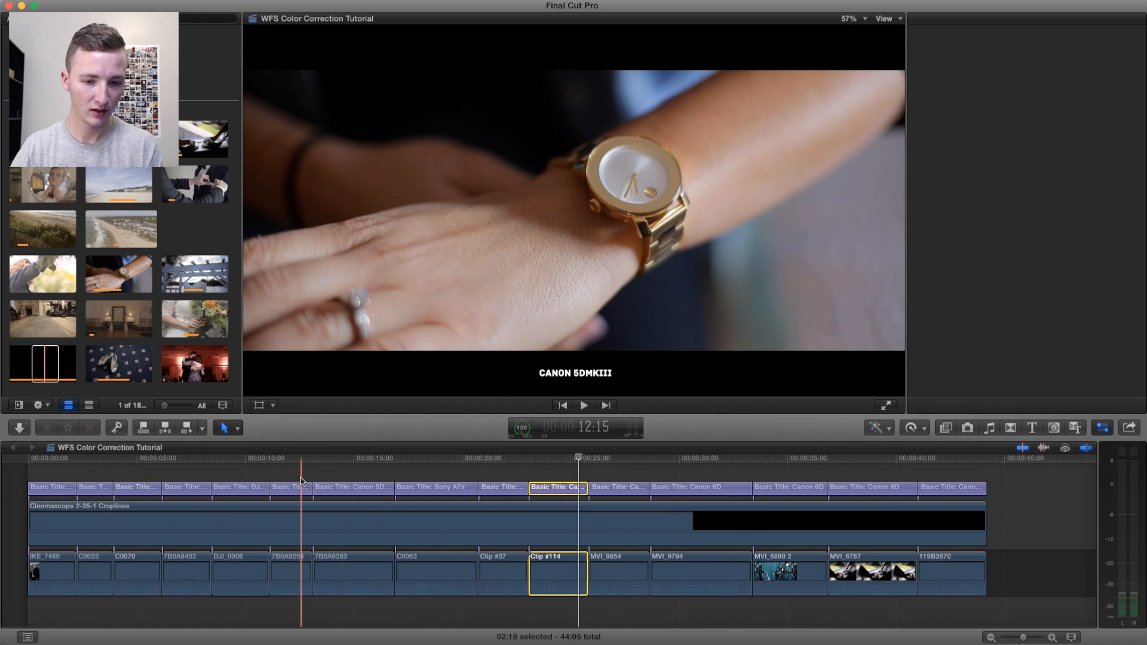
pyautogui.press('super+shift+z')
pyautogui.press('super+shift+z')
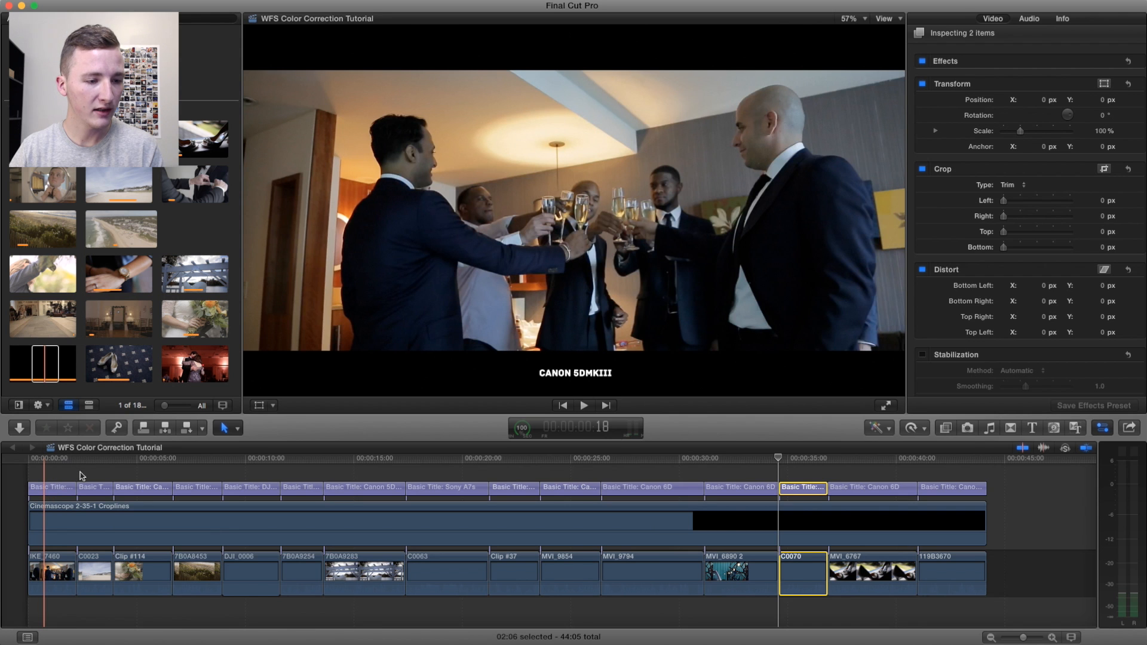
# Step: Test Balance Color again on clip IKE_7460 about 13 frames in, and undo it
pyautogui.click(45, 459)
pyautogui.moveTo(83, 473); pyautogui.dragTo(20, 497)
pyautogui.press('z')
pyautogui.press('a')
pyautogui.click(254, 570)
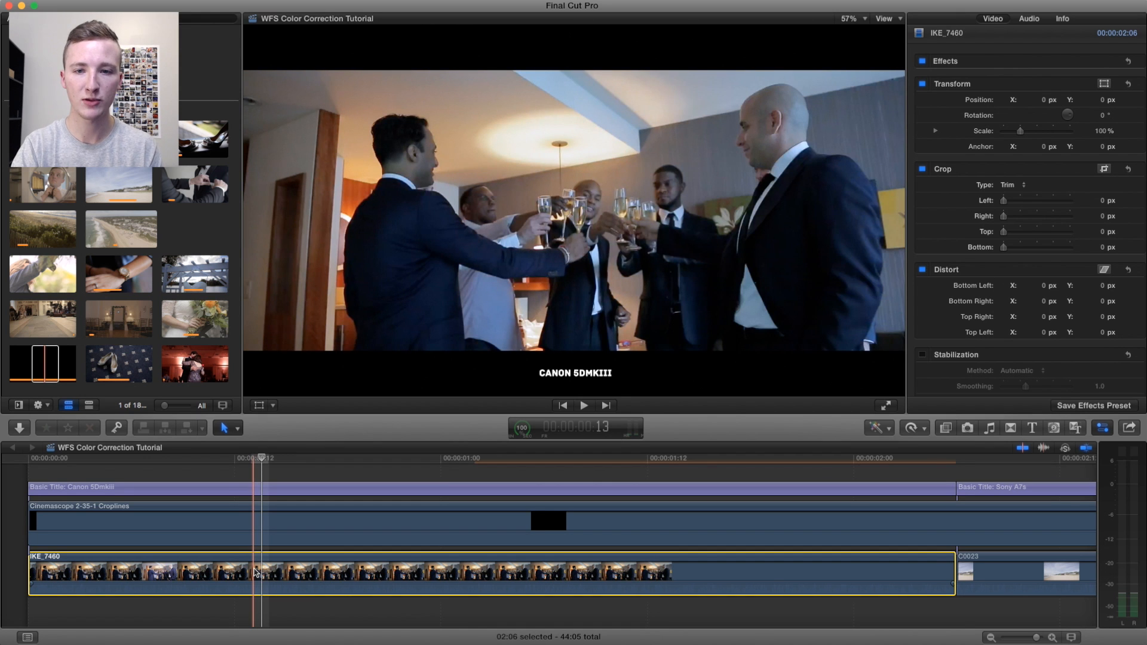
pyautogui.press('alt+super+b')
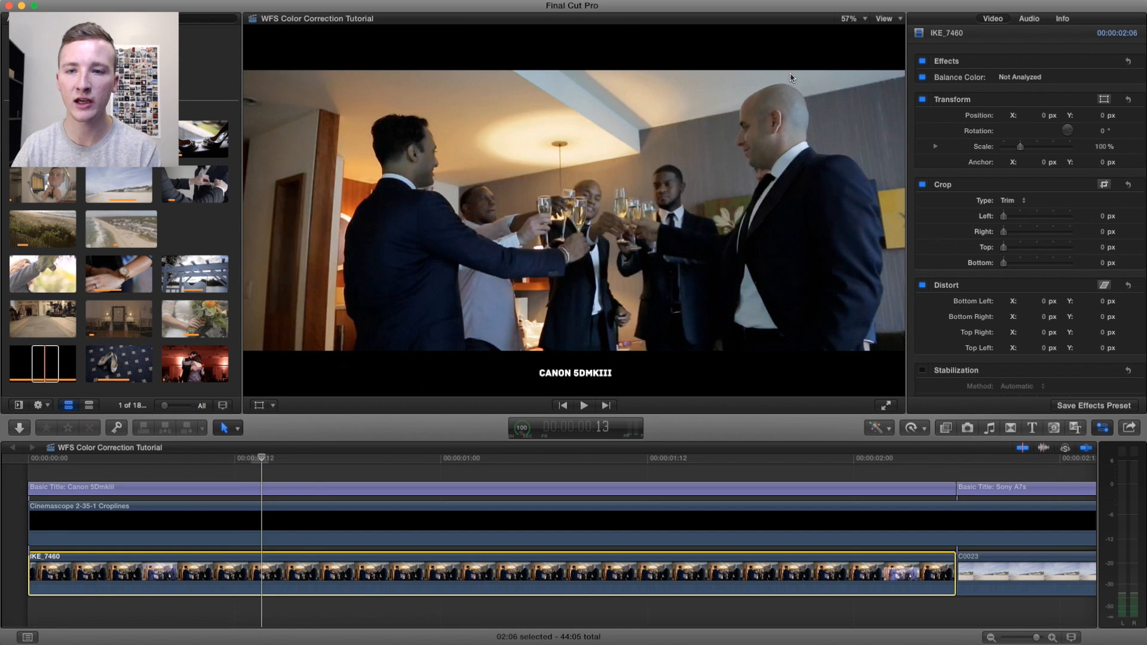
pyautogui.press('super+z')
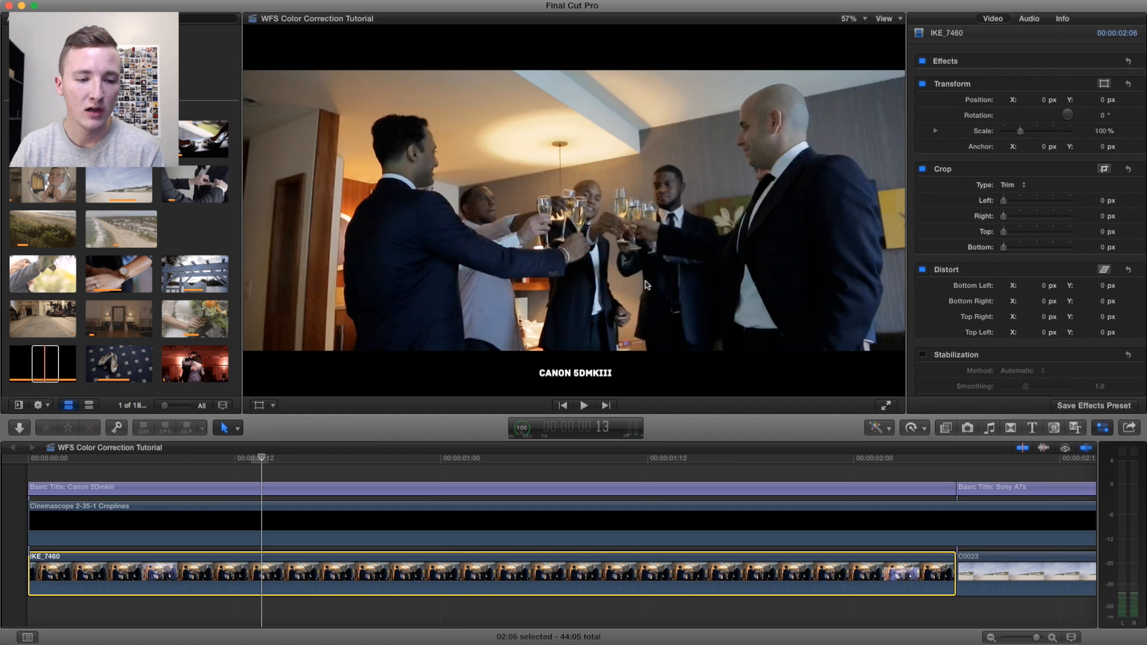
# Step: Open the Color Board for clip IKE_7460, try a midtone color shift of 213° at -4%, and reset the color adjustment
pyautogui.click(877, 428)
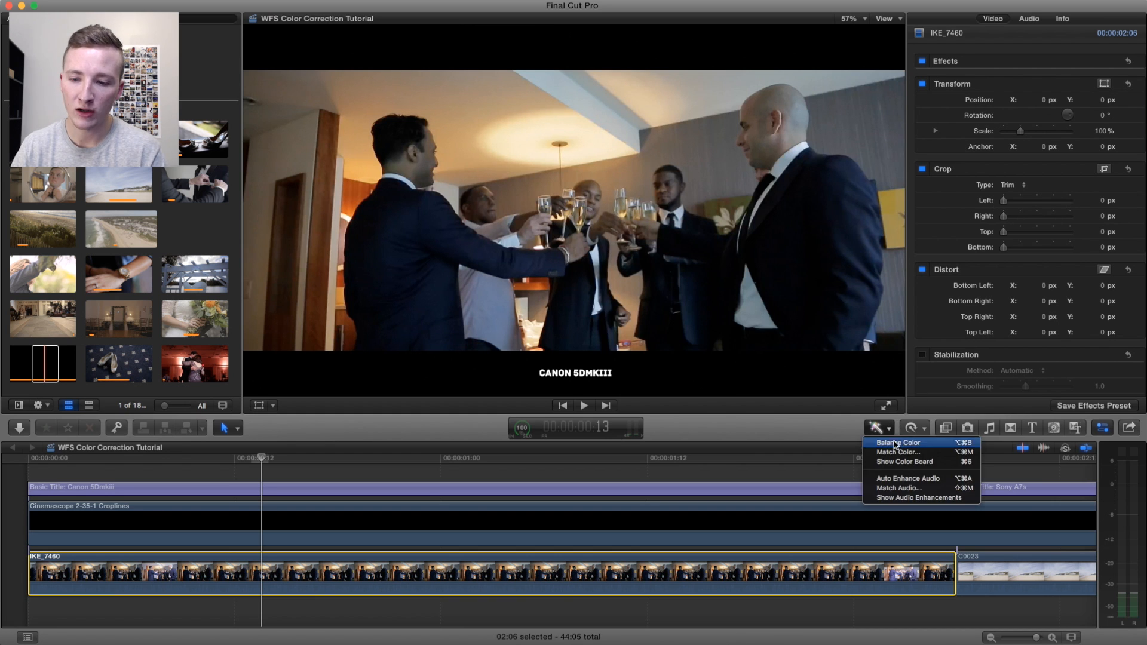
pyautogui.click(905, 462)
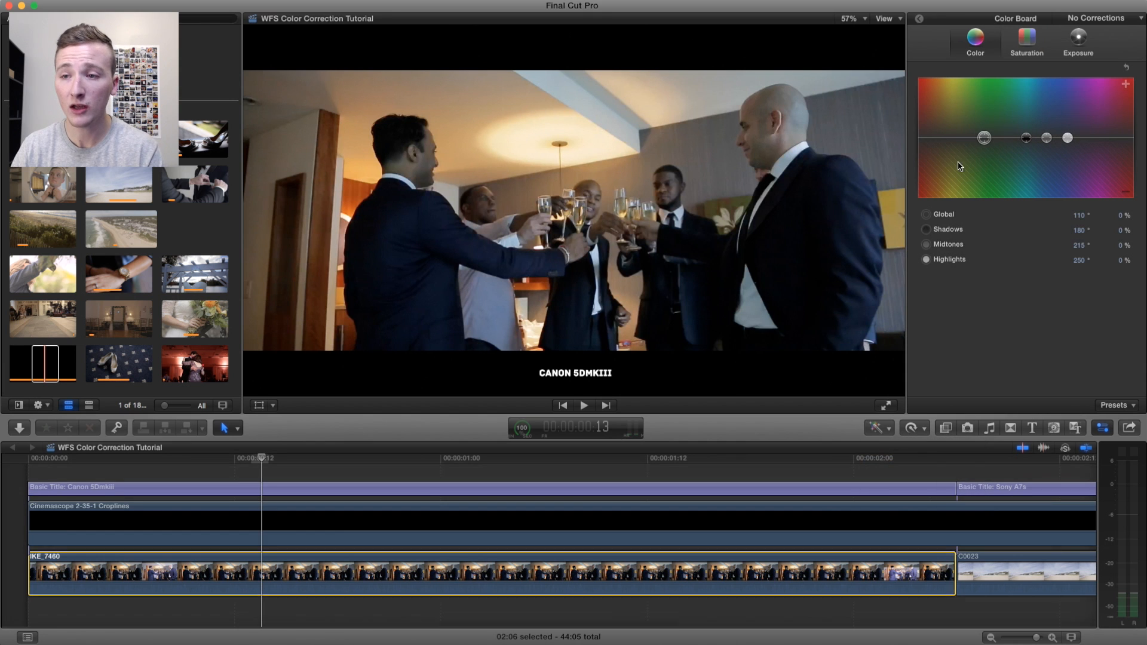
pyautogui.moveTo(1049, 141); pyautogui.dragTo(1047, 146)
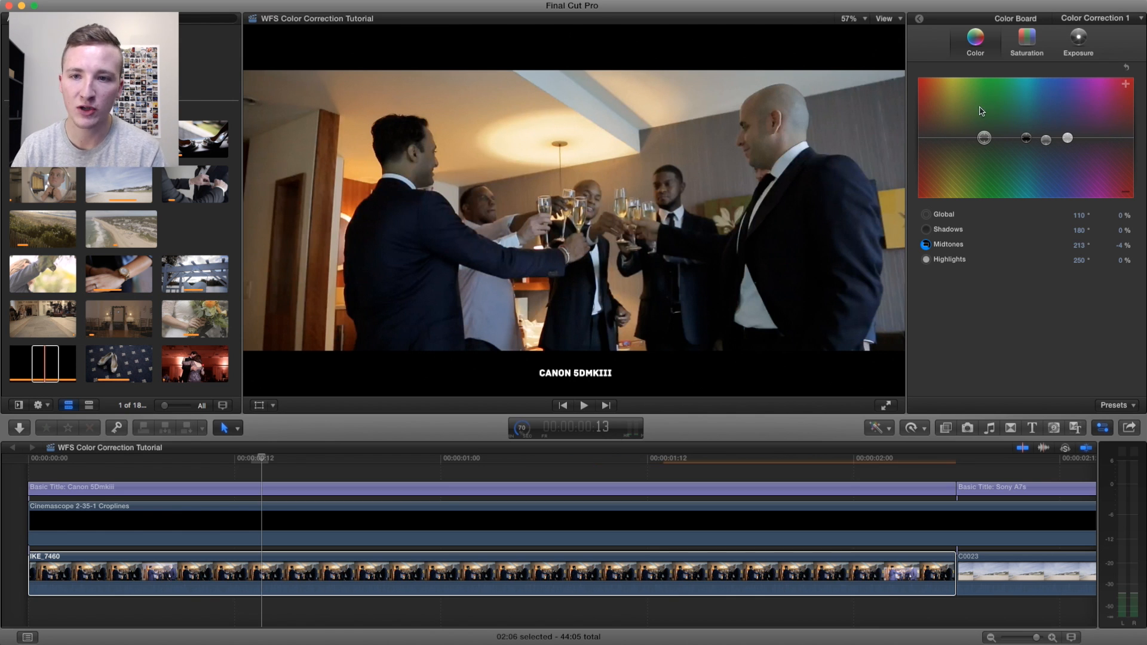
pyautogui.click(1078, 43)
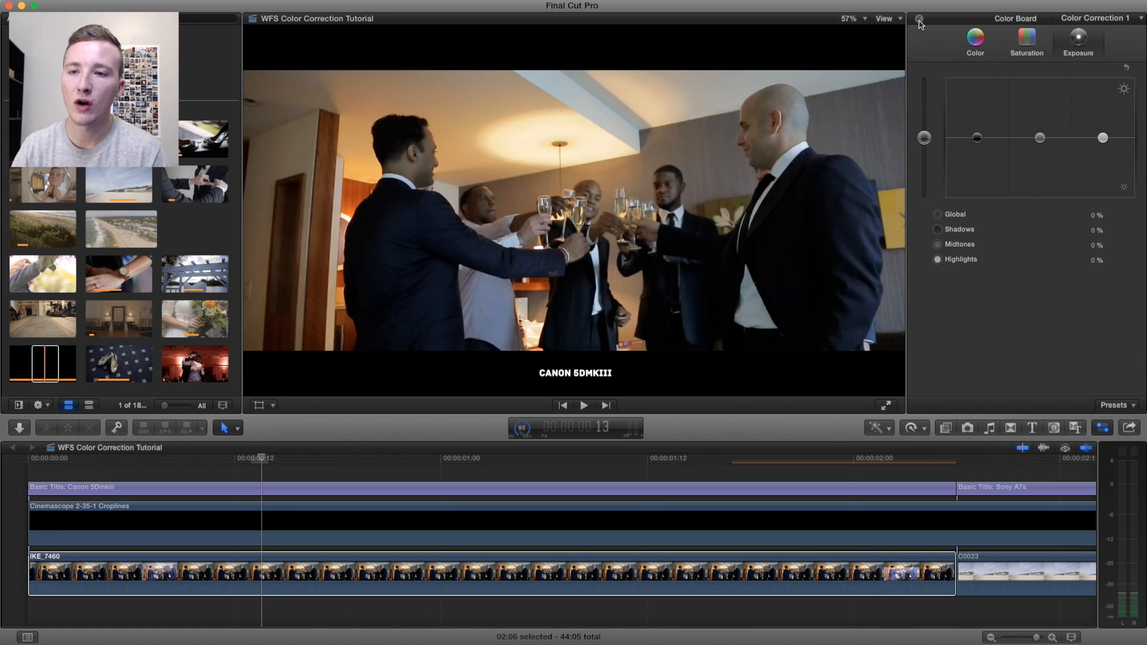
pyautogui.click(974, 40)
pyautogui.click(1127, 68)
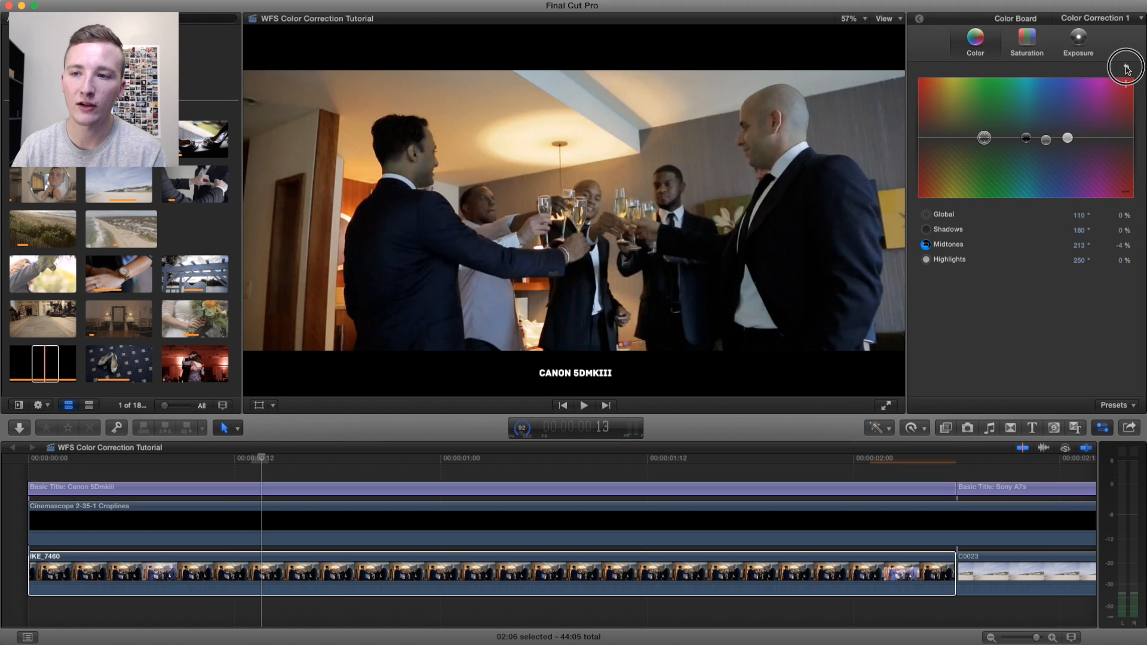
# Step: Raise the exposure of clip IKE_7460 to 1% in the shadows and 3% in the midtones
pyautogui.click(1078, 42)
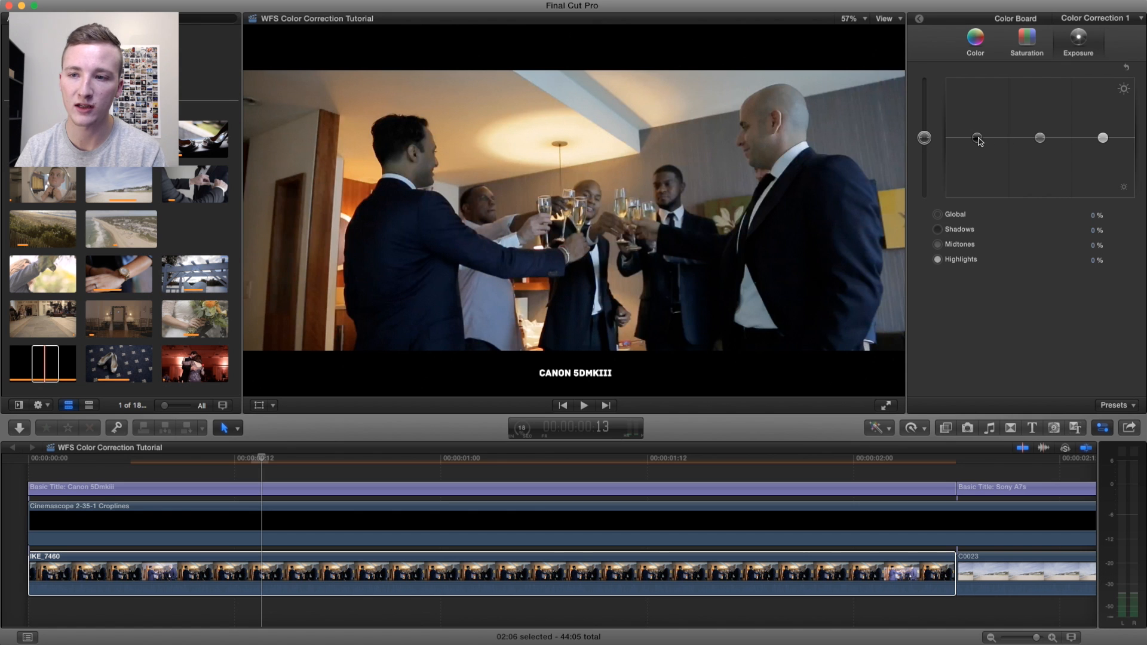
pyautogui.moveTo(979, 141); pyautogui.dragTo(978, 140)
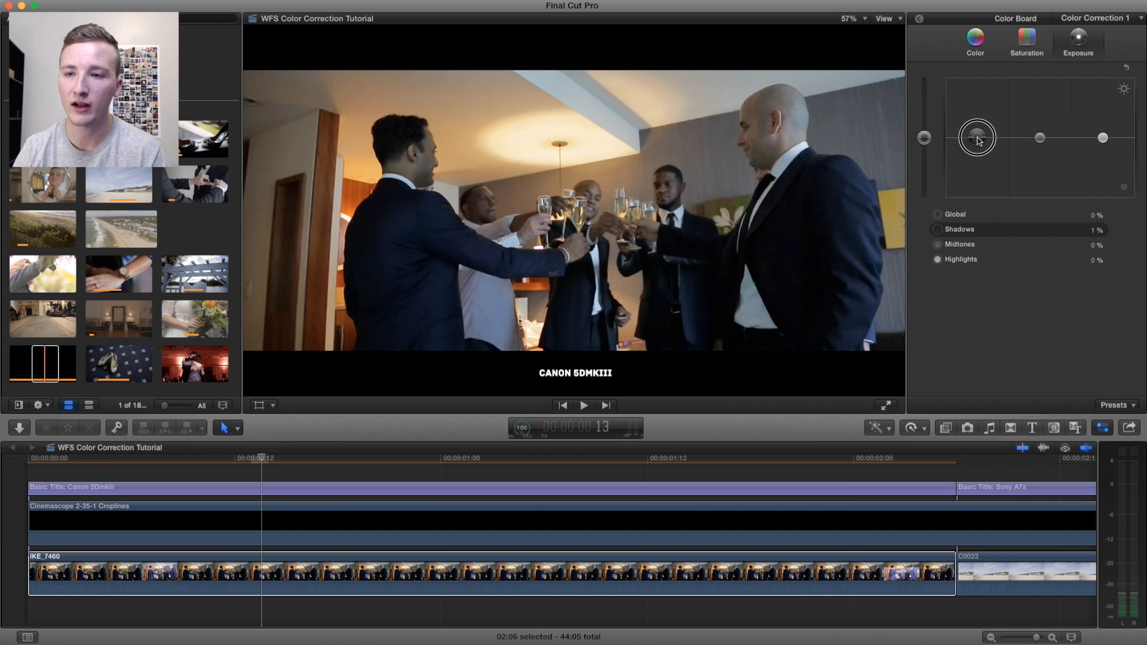
pyautogui.moveTo(978, 141); pyautogui.dragTo(979, 141)
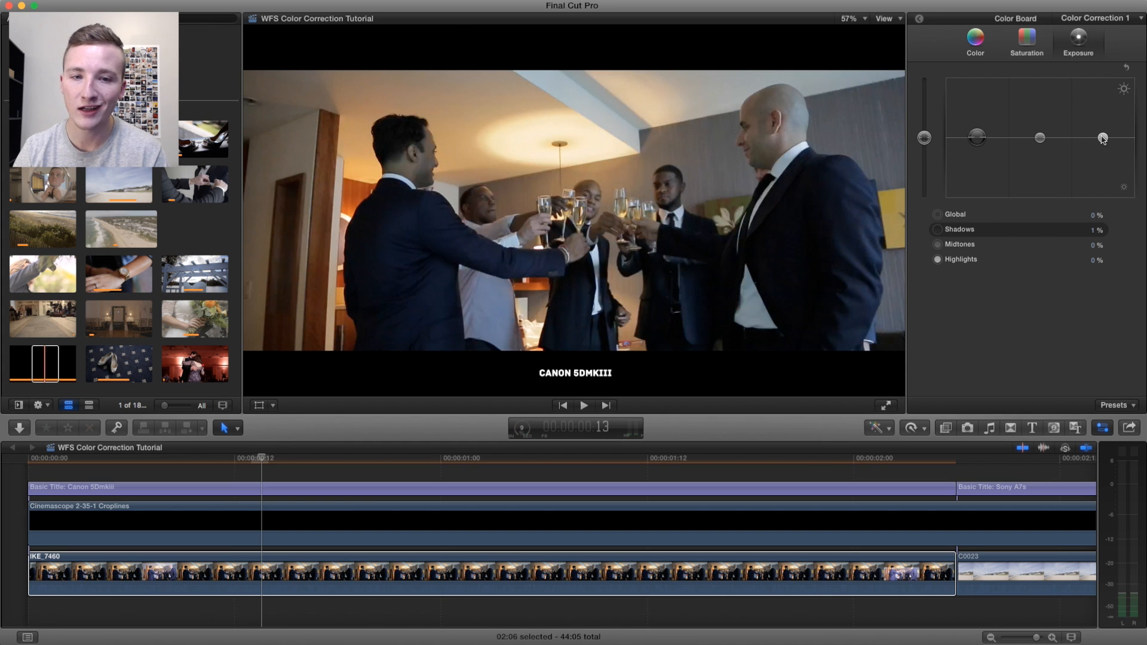
pyautogui.click(1040, 141)
pyautogui.moveTo(1040, 141); pyautogui.dragTo(1039, 139)
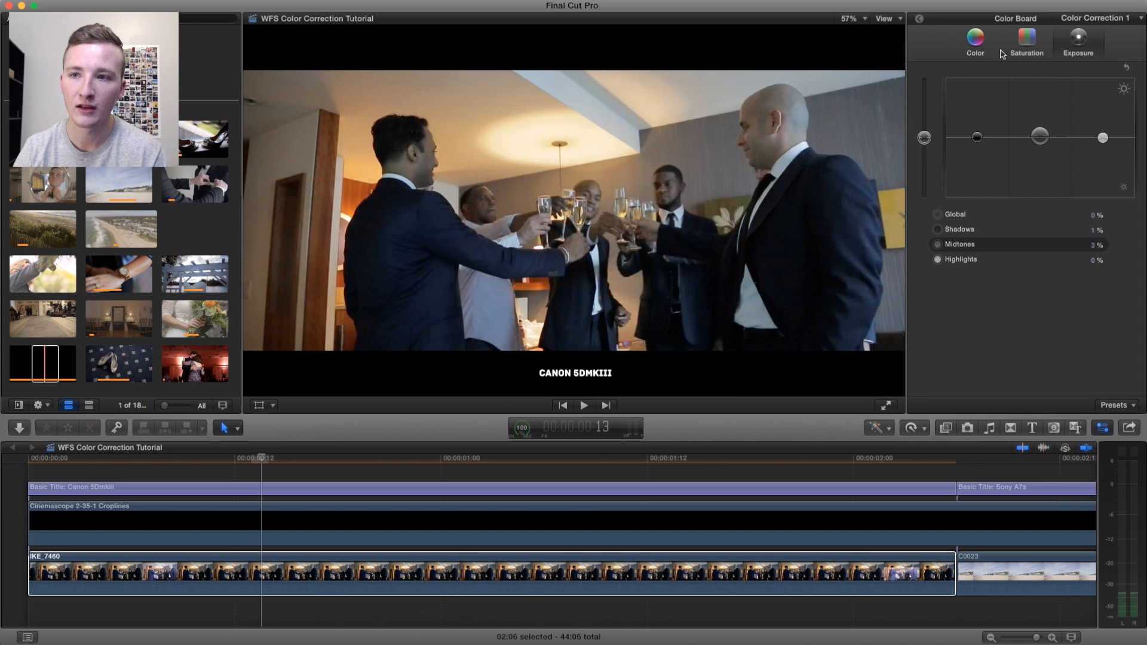
# Step: Compare midtone tints of 219° at -5% and 36° at 8%, and set the midtone color to 221° at -3%
pyautogui.click(982, 45)
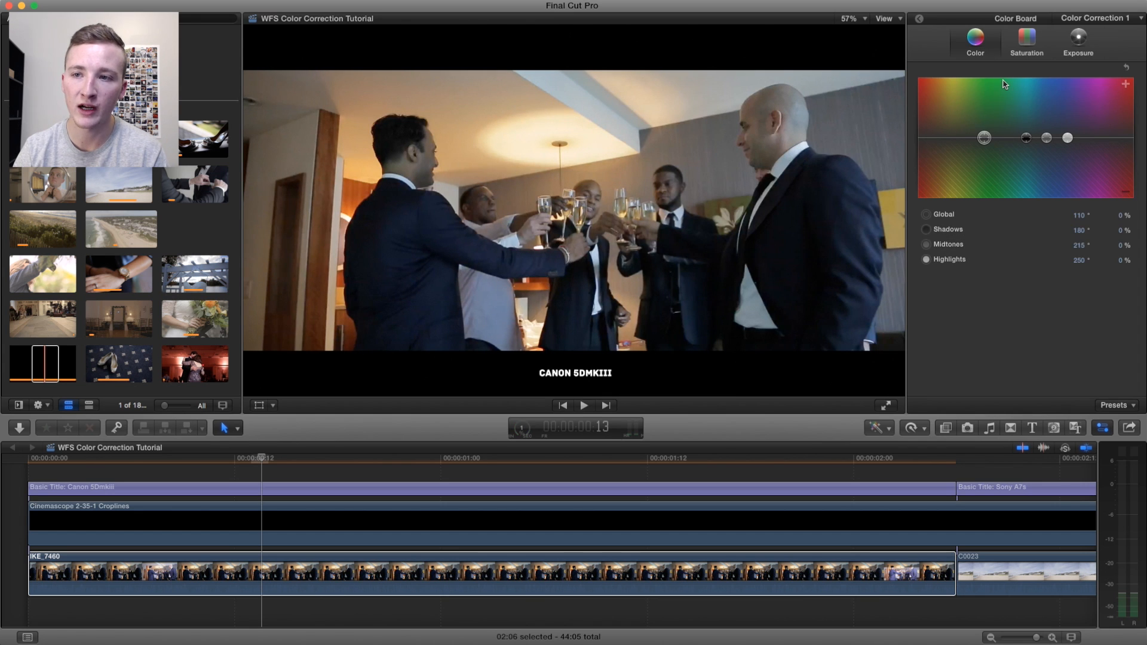
pyautogui.moveTo(1047, 138); pyautogui.dragTo(1050, 140)
pyautogui.click(1052, 157)
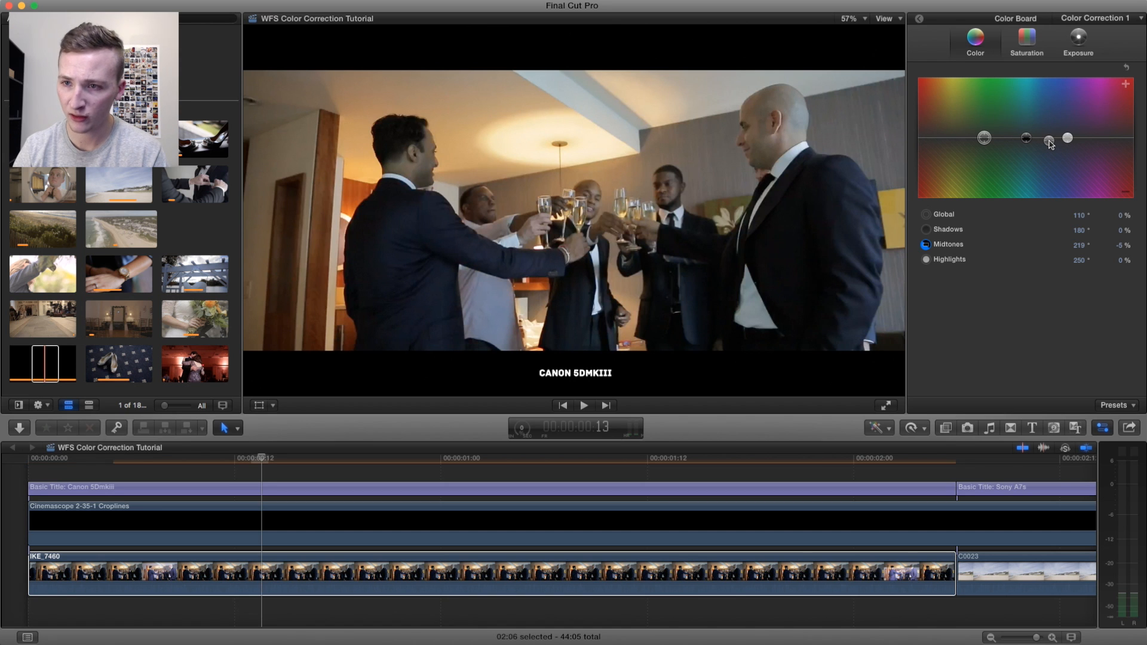
pyautogui.click(1049, 142)
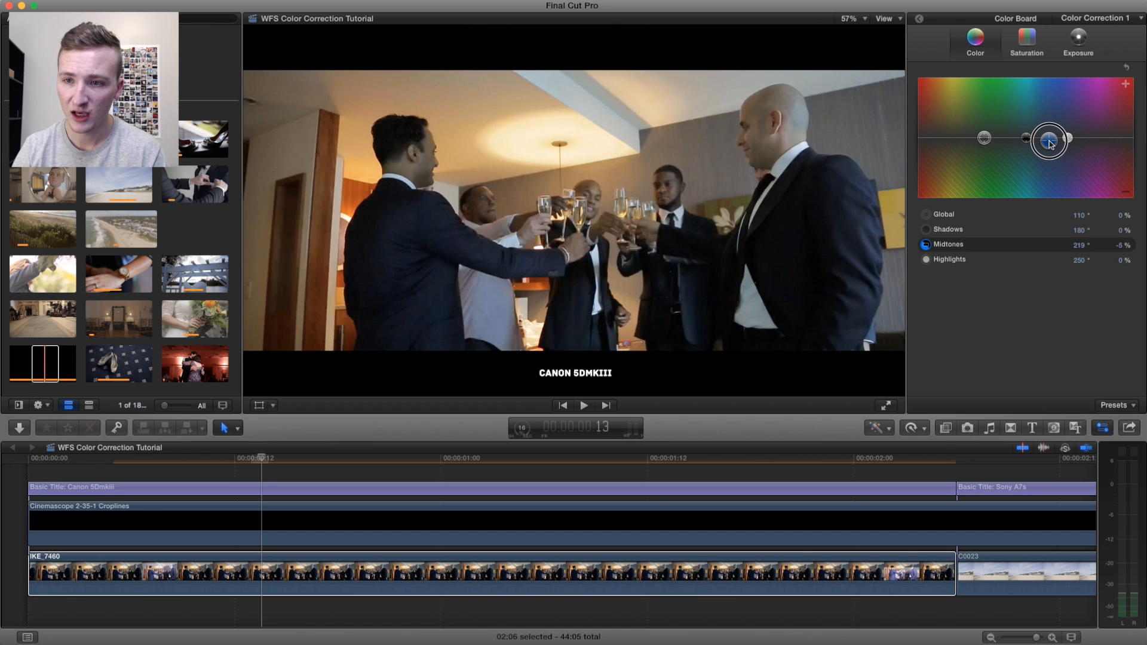
pyautogui.moveTo(1050, 142); pyautogui.dragTo(941, 136)
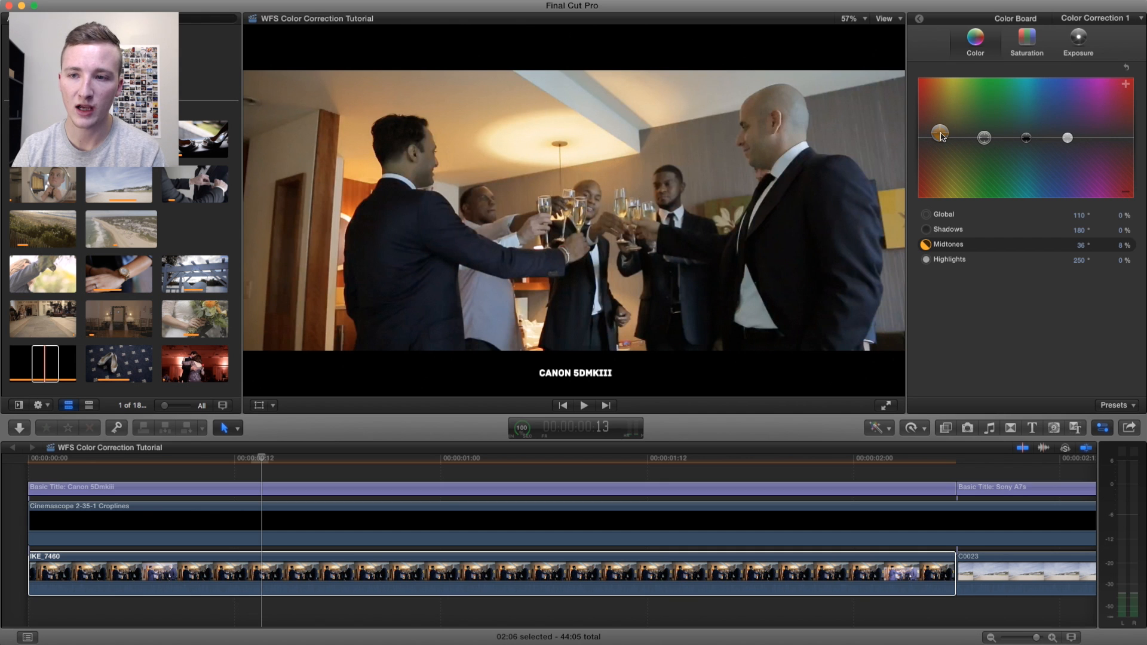
pyautogui.moveTo(941, 137); pyautogui.dragTo(1051, 144)
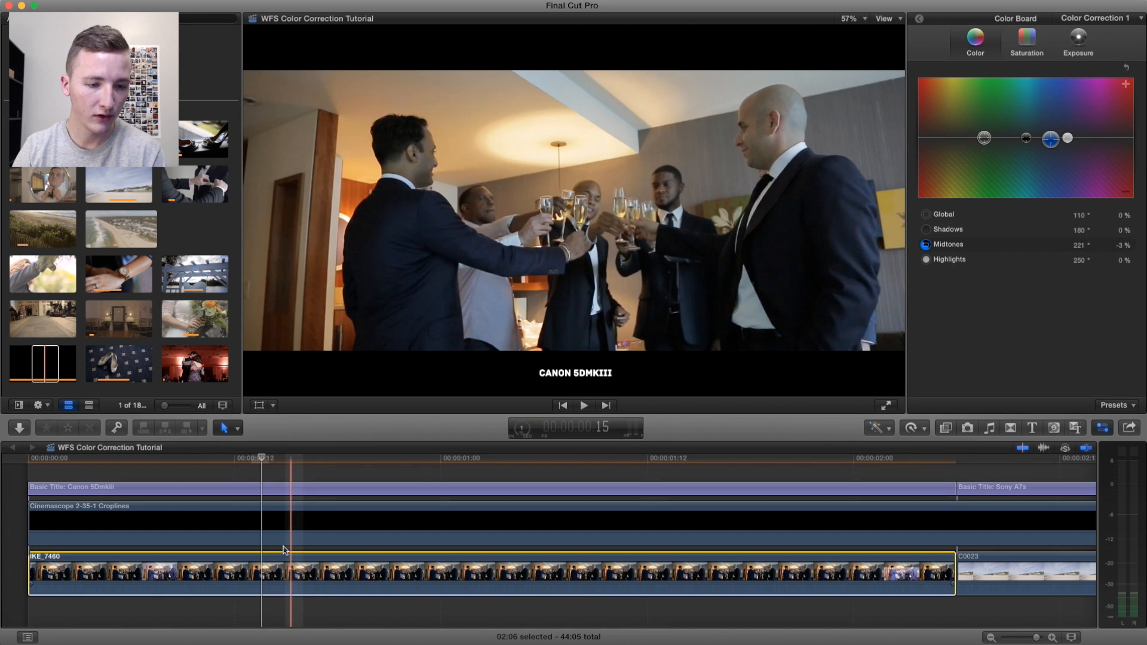
# Step: Move on to the beach clip C0023, select it, and leave the Color Board for its general video properties
pyautogui.press('z')
pyautogui.click(299, 466)
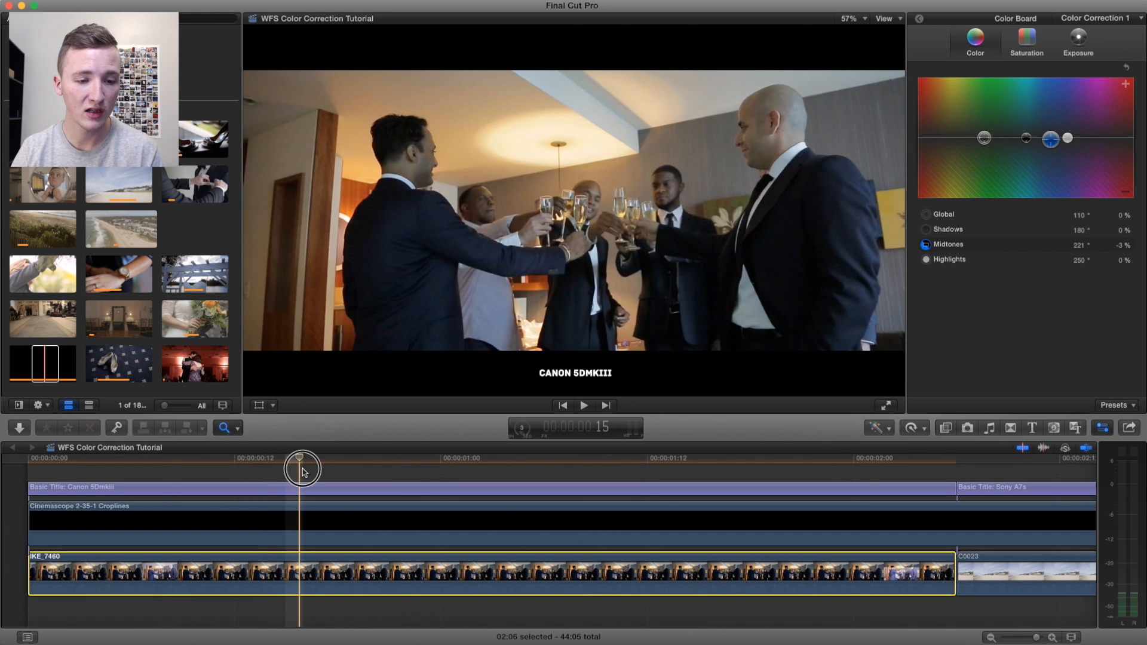
pyautogui.keyDown('alt'); pyautogui.click(300, 468); pyautogui.keyUp('alt')
pyautogui.press('a')
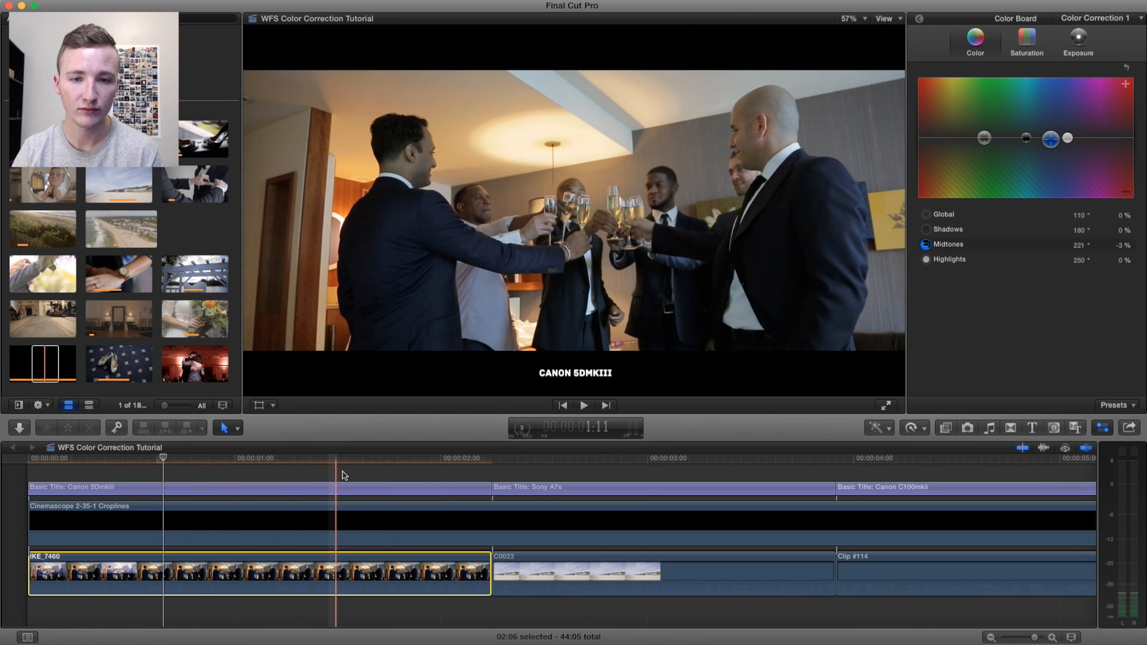
pyautogui.click(301, 473)
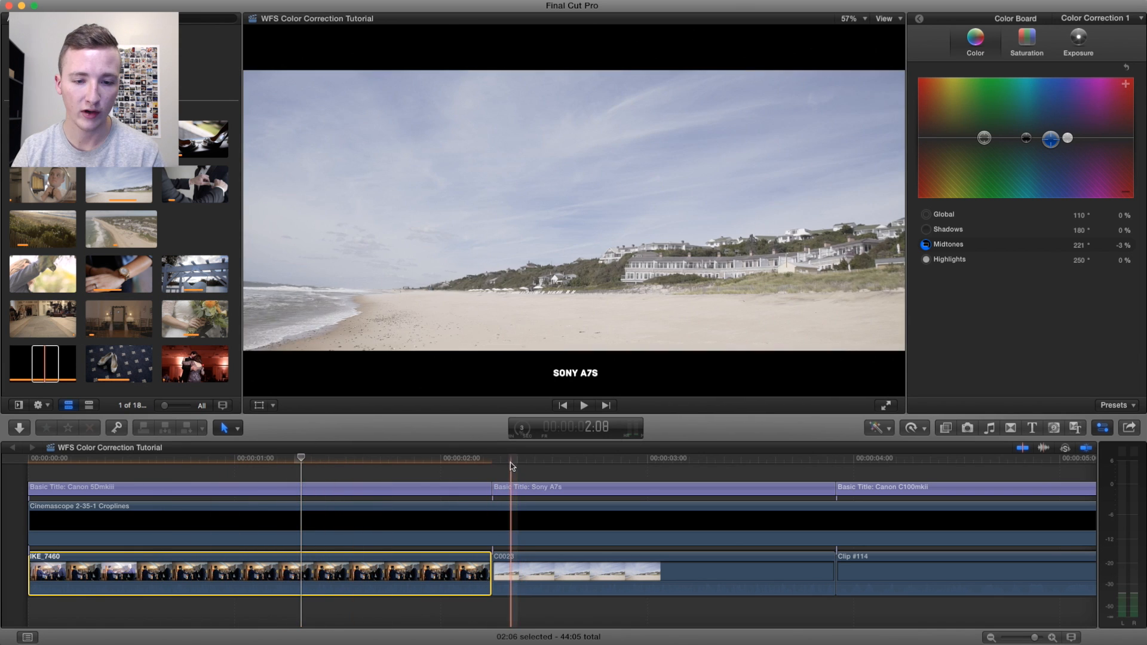
pyautogui.click(585, 526)
pyautogui.click(585, 568)
pyautogui.hscroll(5, 588, 556)
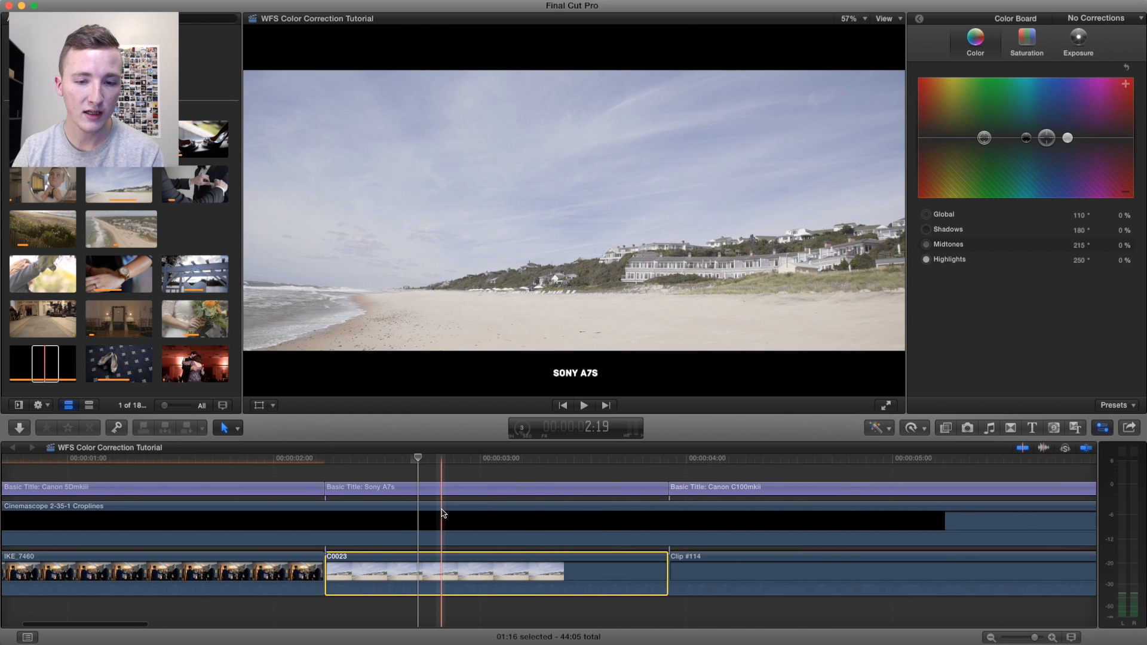
pyautogui.click(919, 20)
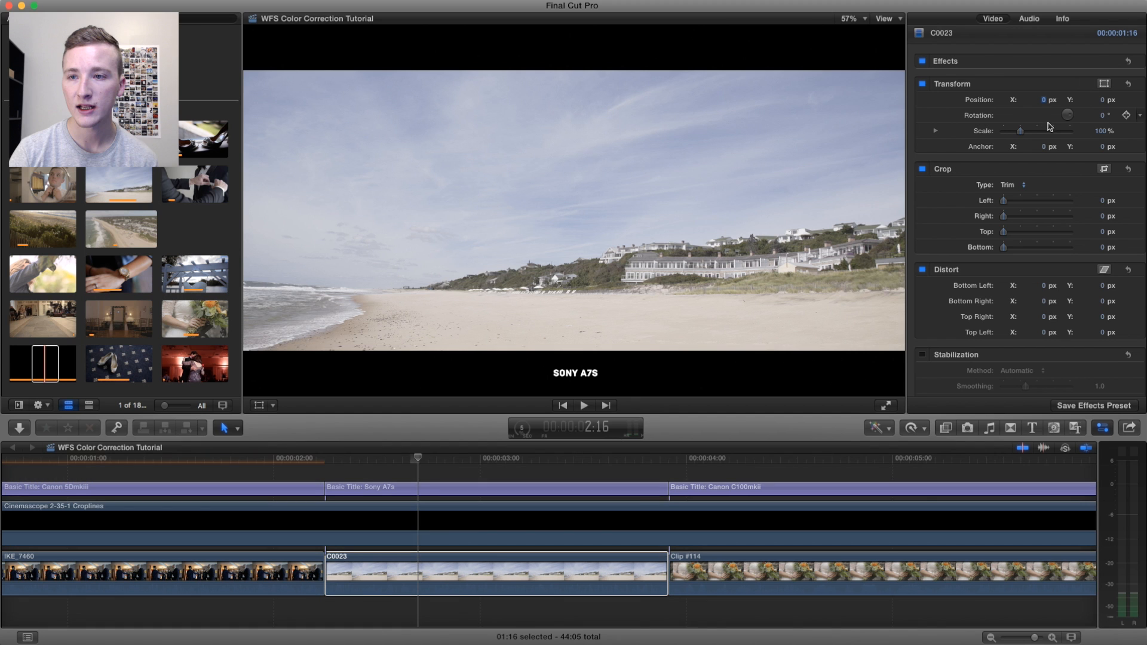
# Step: Turn Balance Color on and off again for the beach clip C0023 to compare the looks
pyautogui.click(431, 568)
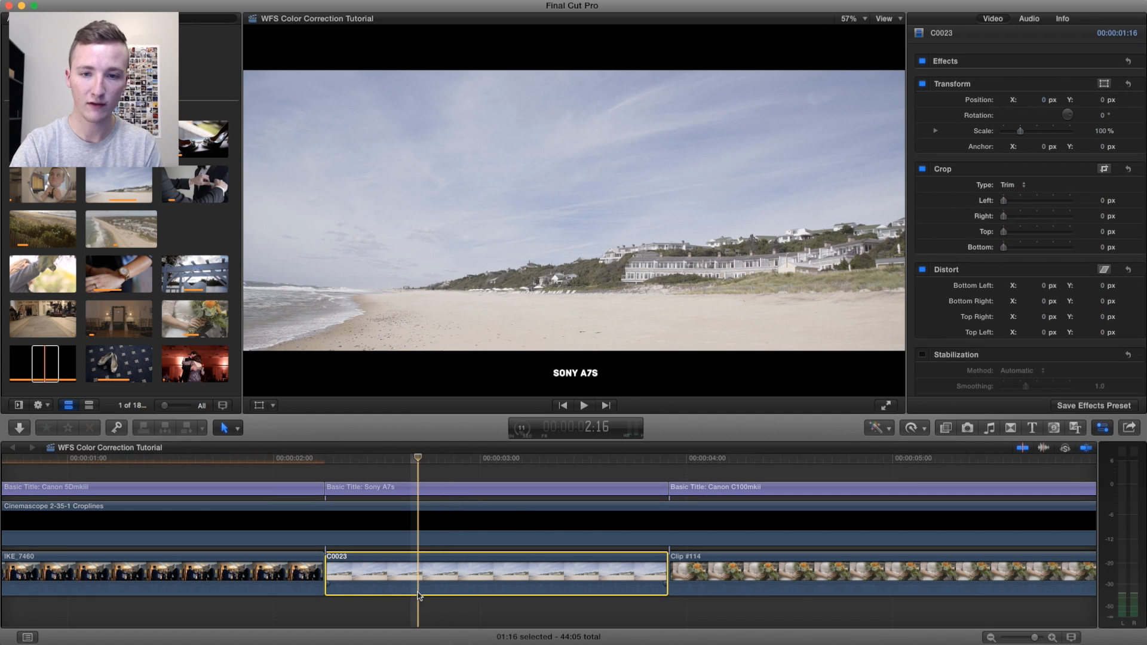
pyautogui.press('alt+super+b')
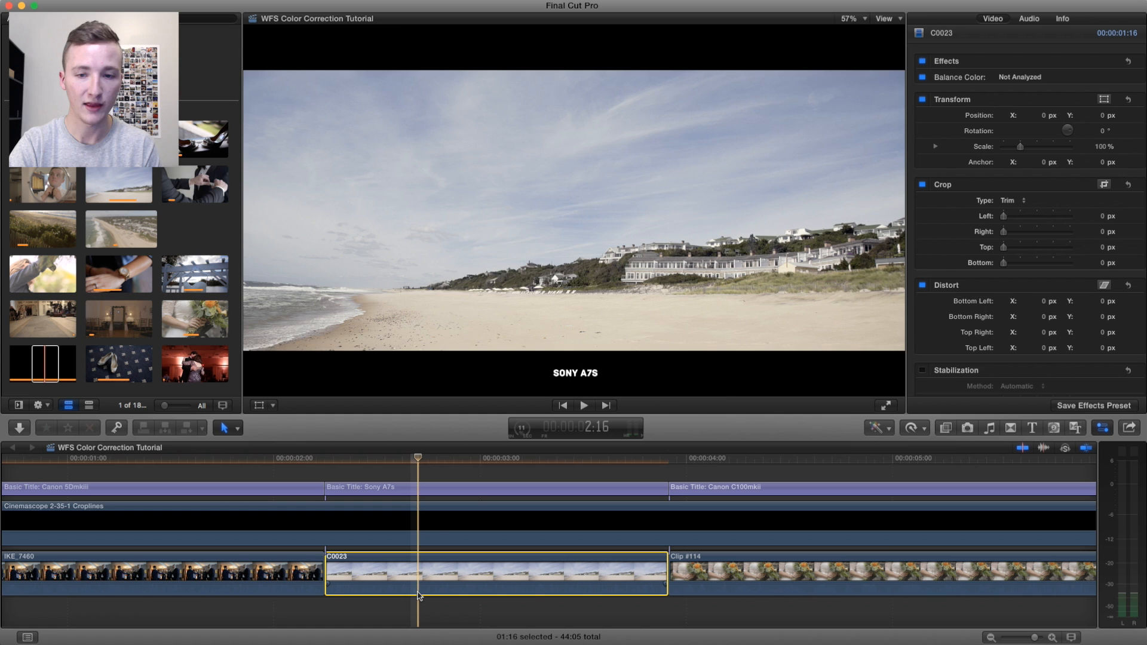
pyautogui.press('alt+super+b')
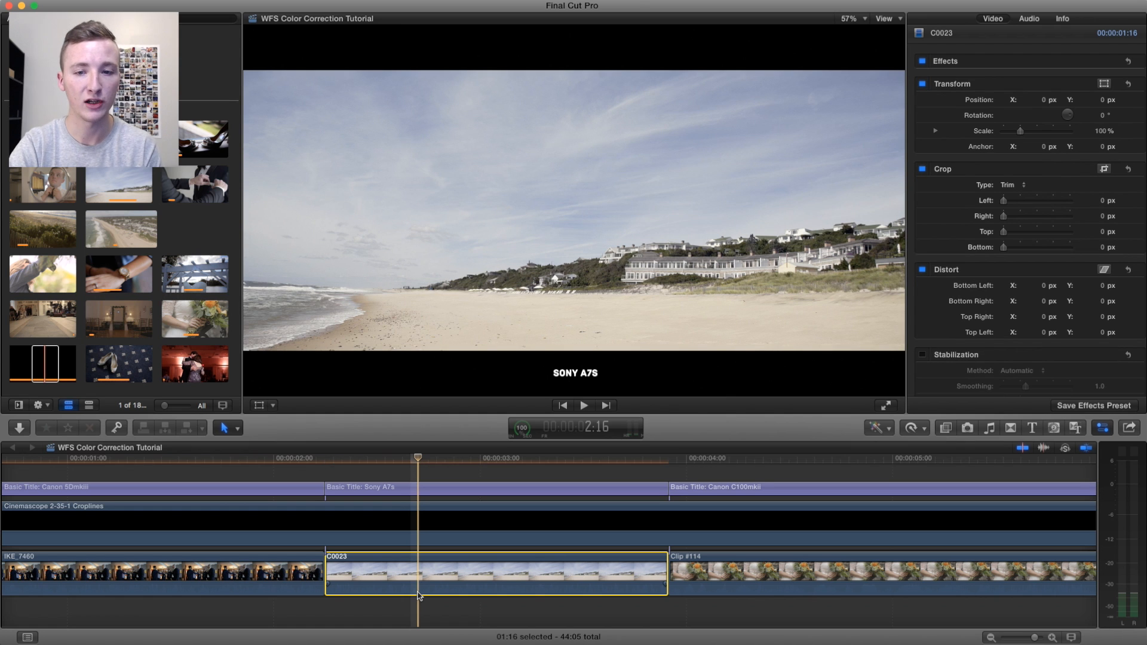
# Step: Check the beach clip C0023 once more with and without Balance Color, leaving the balance off
pyautogui.press('alt+super+b')
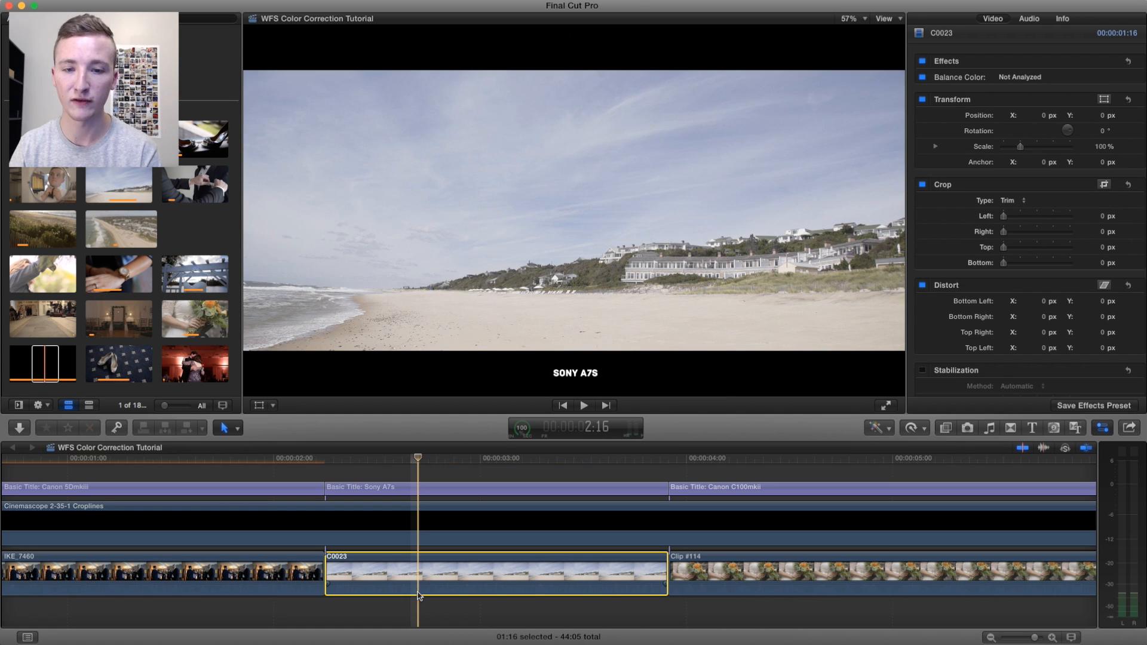
pyautogui.press('alt+super+b')
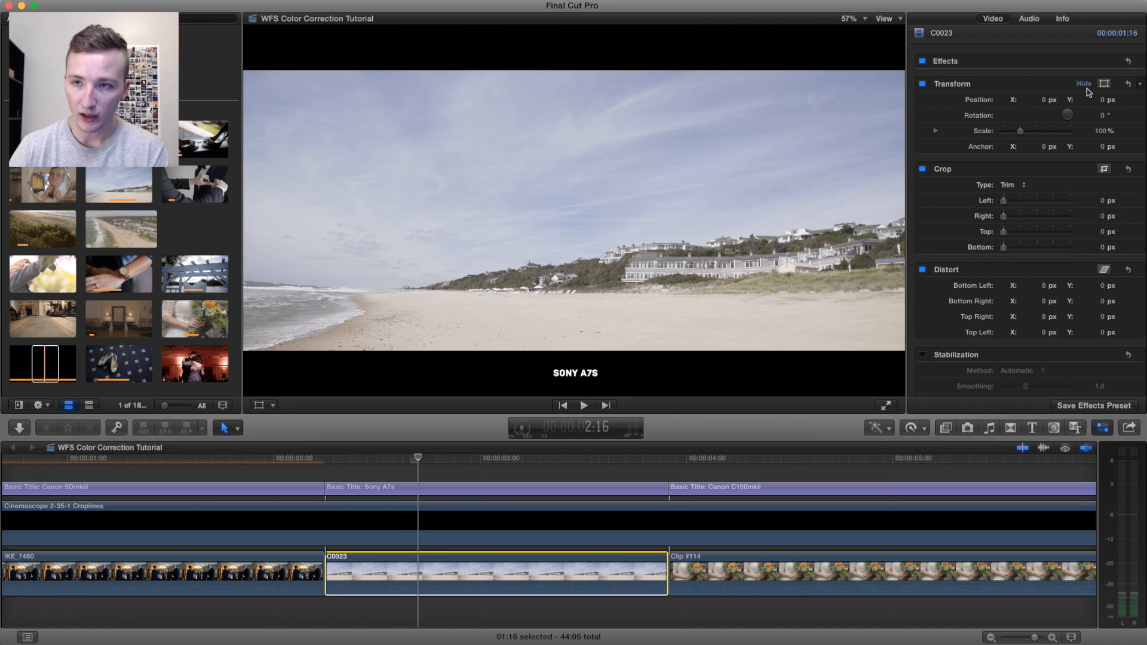
# Step: Show the Color Board for clip C0023 and lower its shadow exposure to -17%
pyautogui.click(885, 427)
pyautogui.click(904, 462)
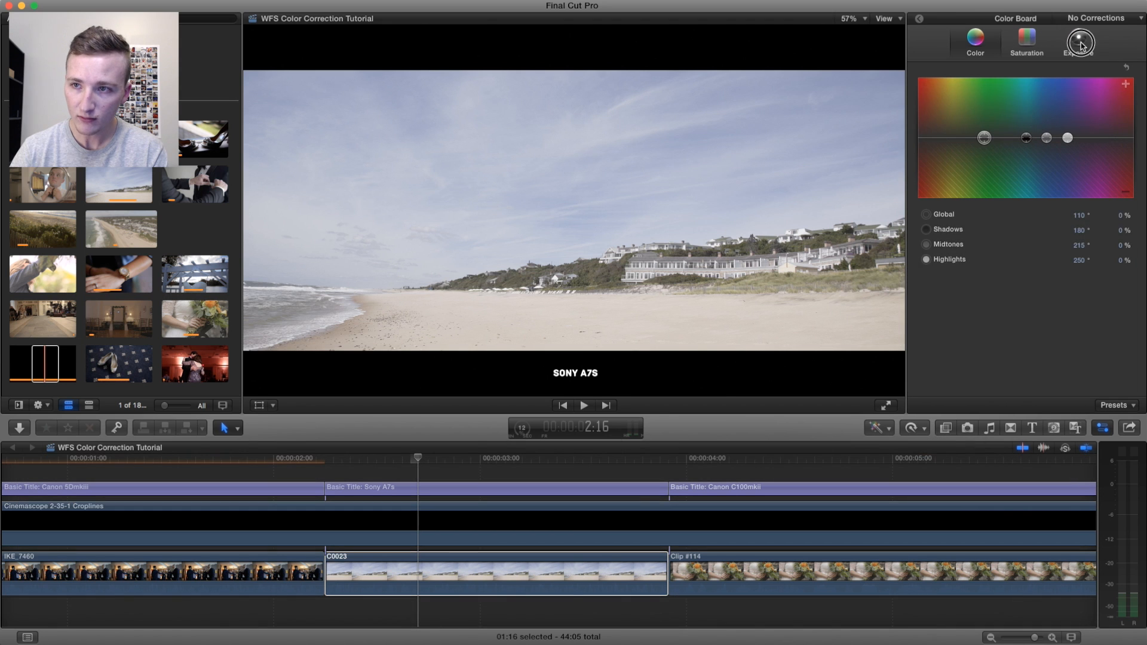
pyautogui.click(1074, 54)
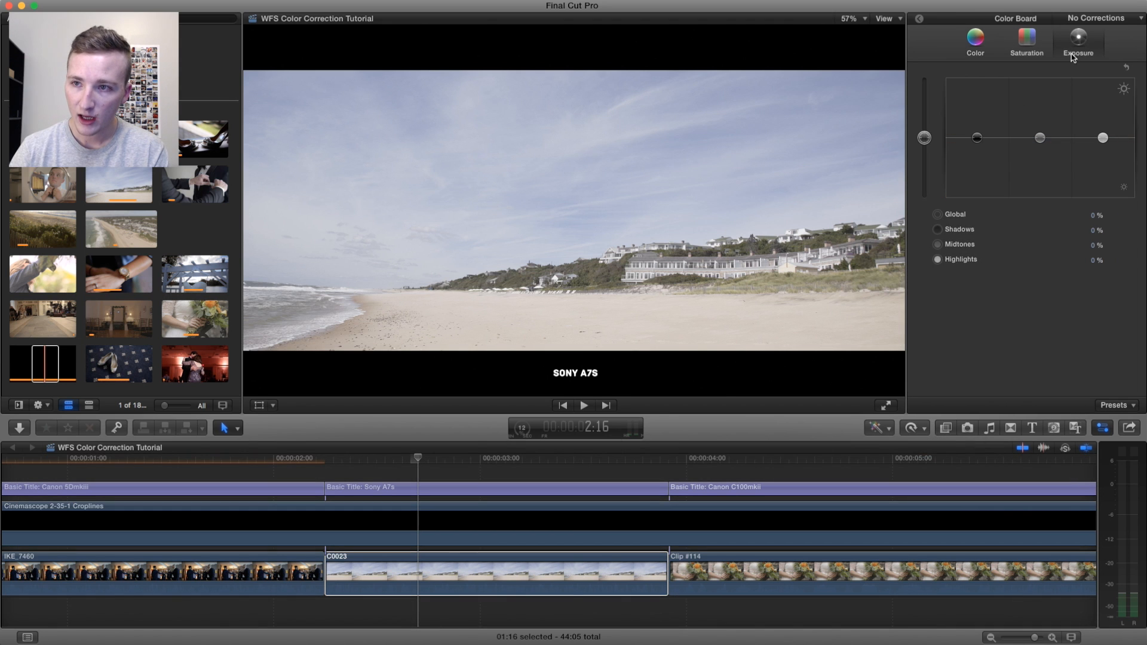
pyautogui.click(978, 139)
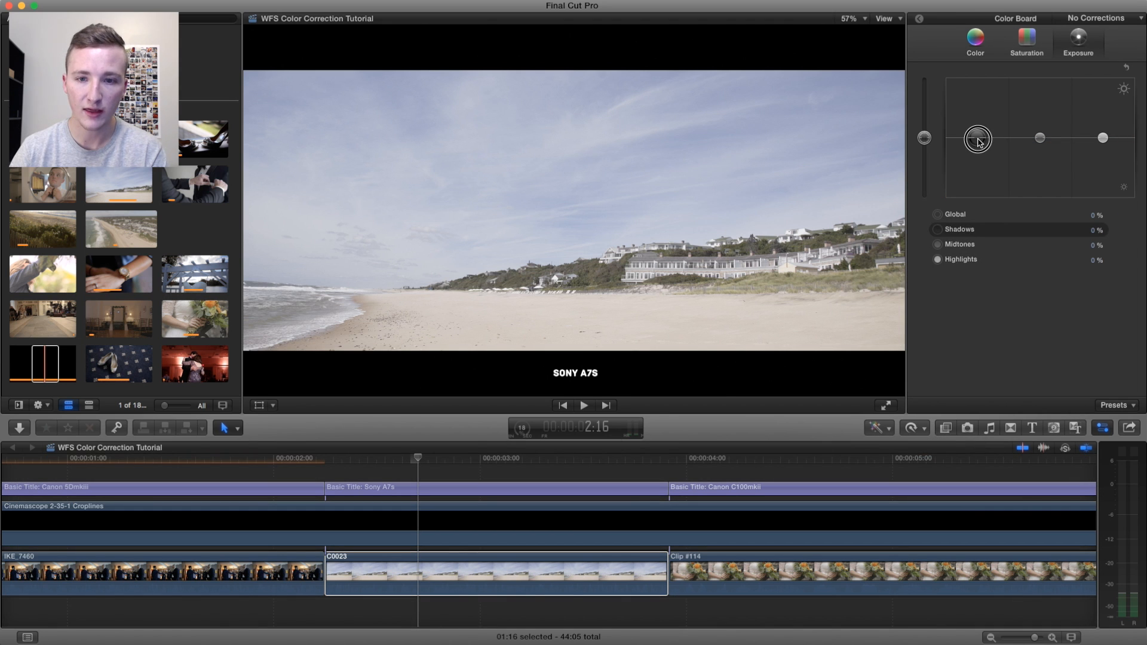
pyautogui.moveTo(978, 141); pyautogui.dragTo(980, 151)
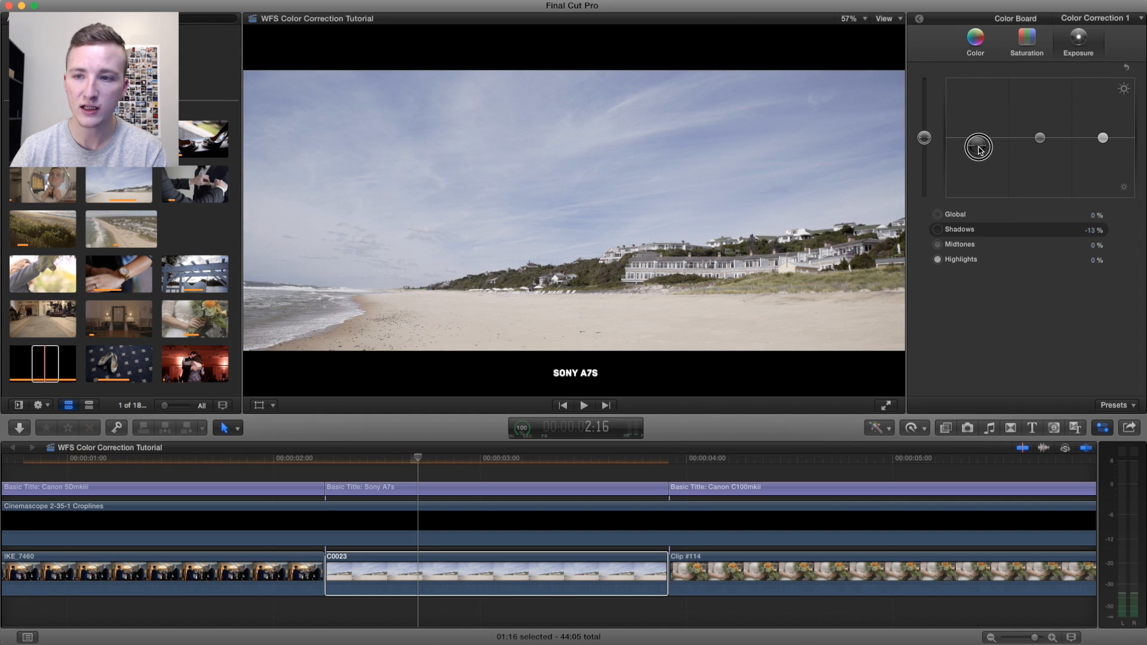
pyautogui.moveTo(980, 150); pyautogui.dragTo(981, 152)
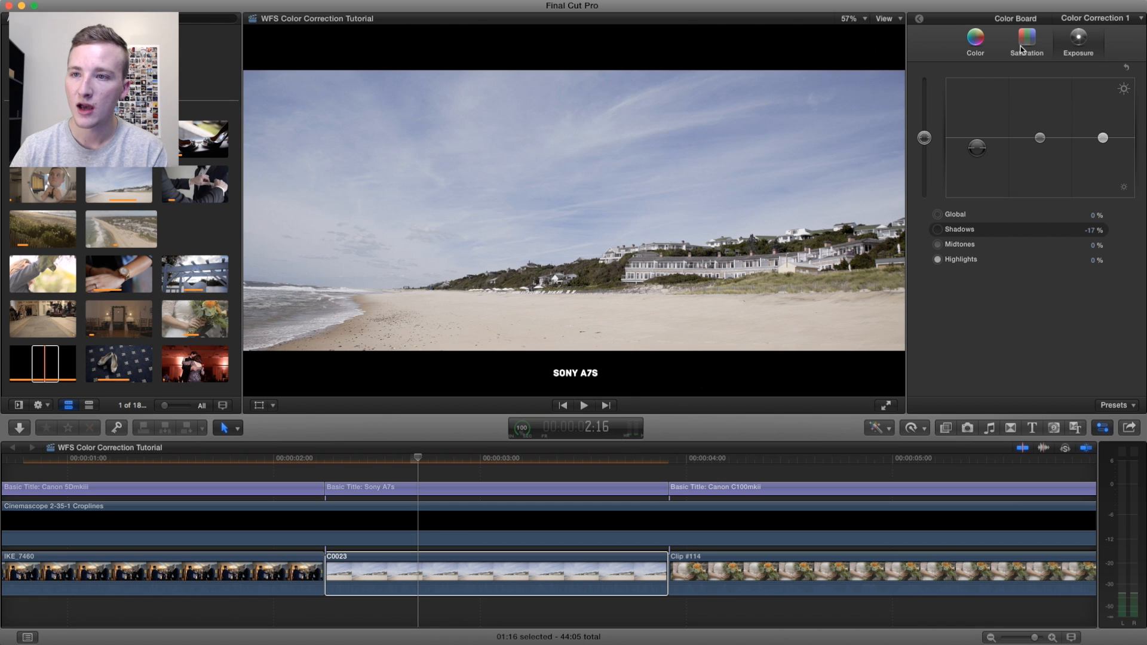
# Step: Raise the beach clip's global saturation to 34% and its highlight exposure to 1%
pyautogui.click(1022, 51)
pyautogui.click(925, 138)
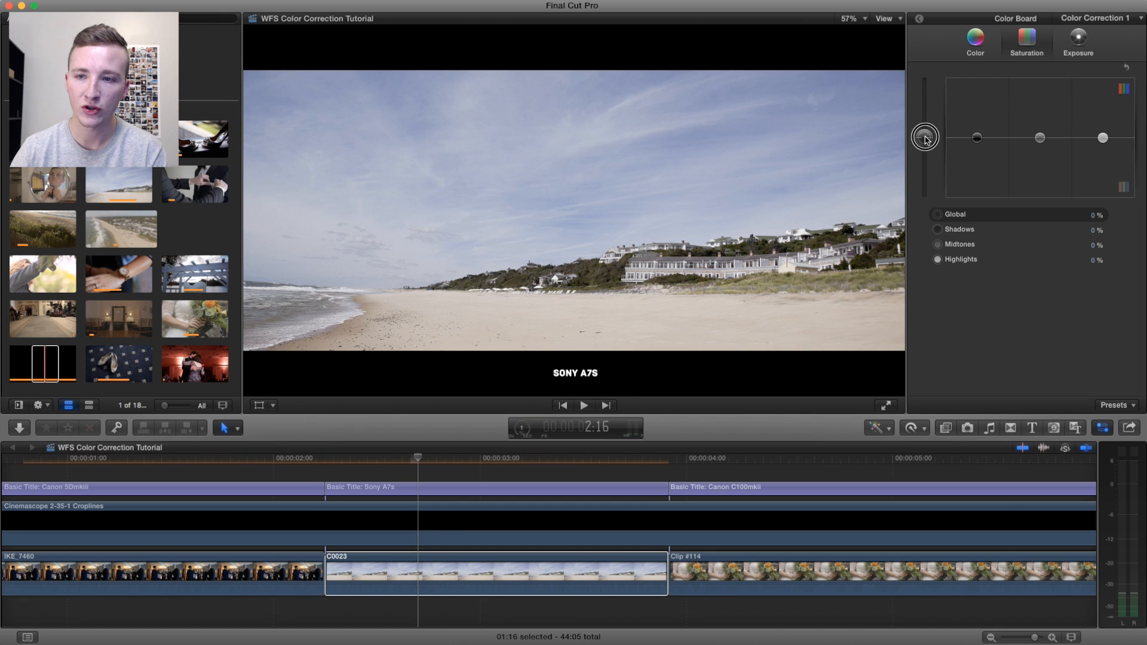
pyautogui.moveTo(929, 138); pyautogui.dragTo(925, 117)
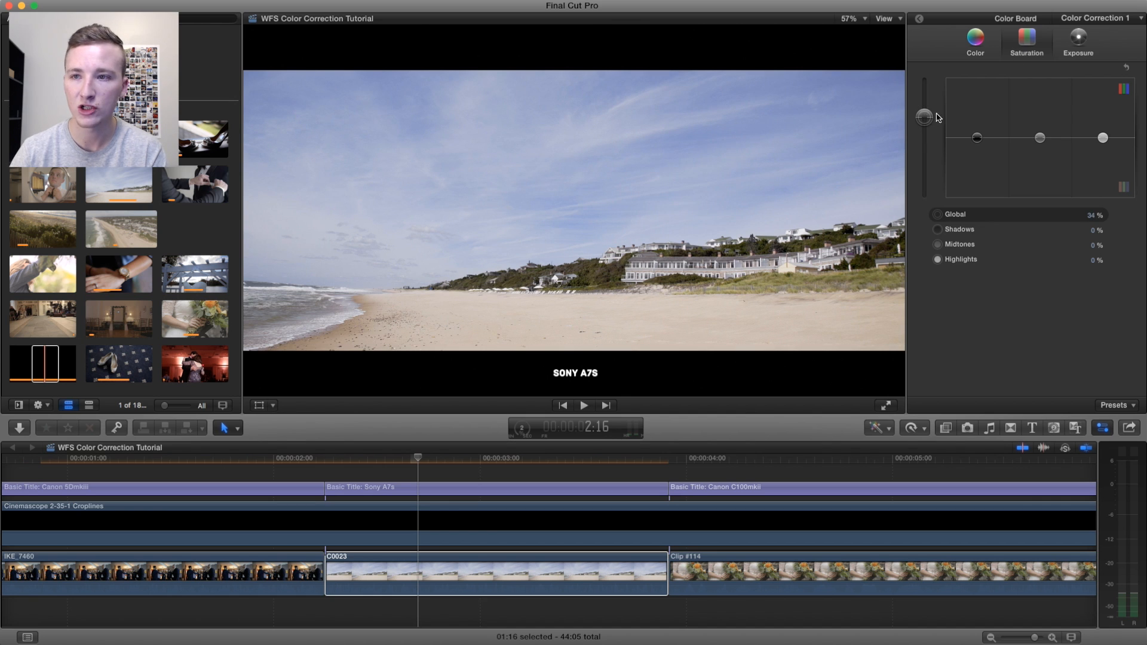
pyautogui.click(1080, 39)
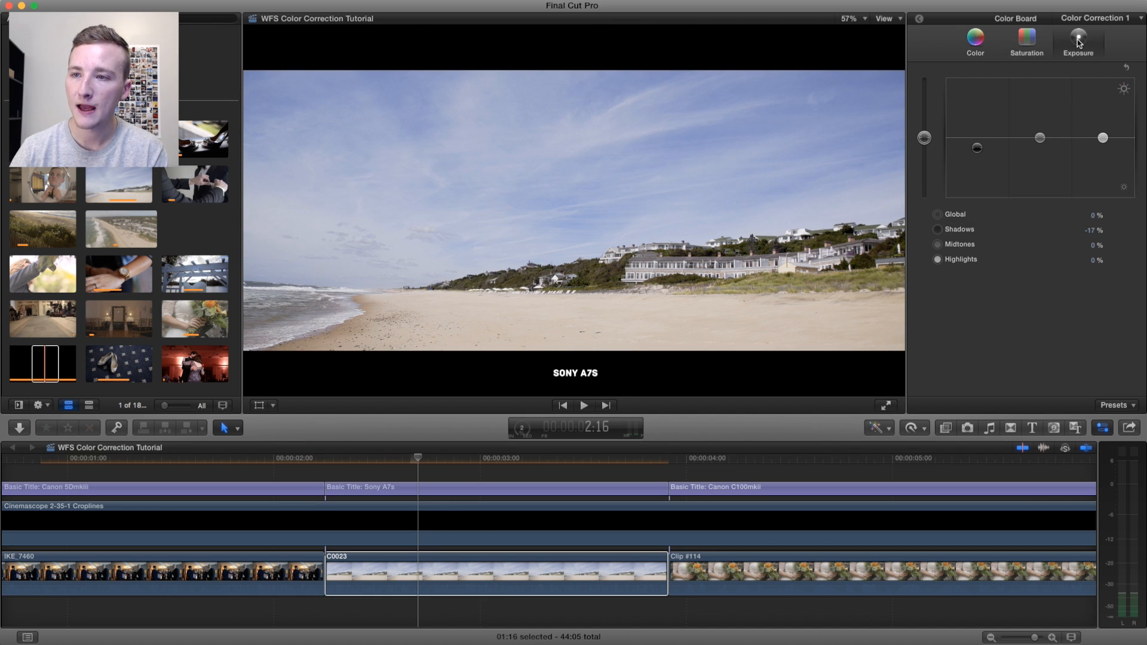
pyautogui.click(1105, 138)
pyautogui.moveTo(1106, 139); pyautogui.dragTo(1103, 137)
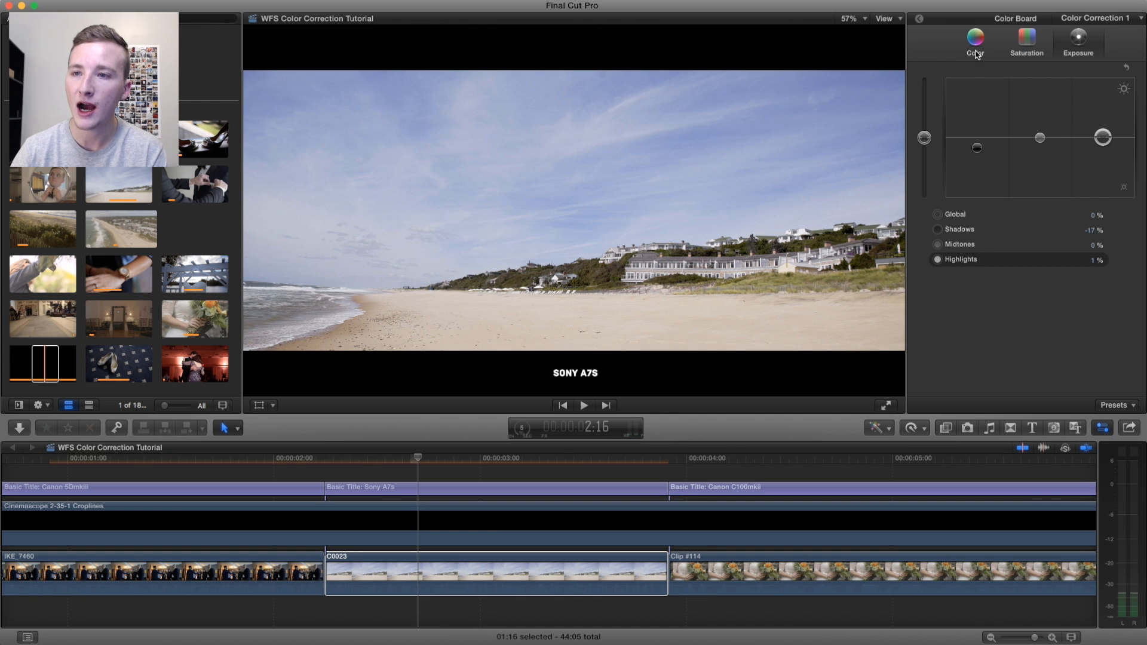
# Step: Set the beach clip's midtone color to 215° at -2% and leave the Color Board
pyautogui.click(975, 42)
pyautogui.click(1048, 139)
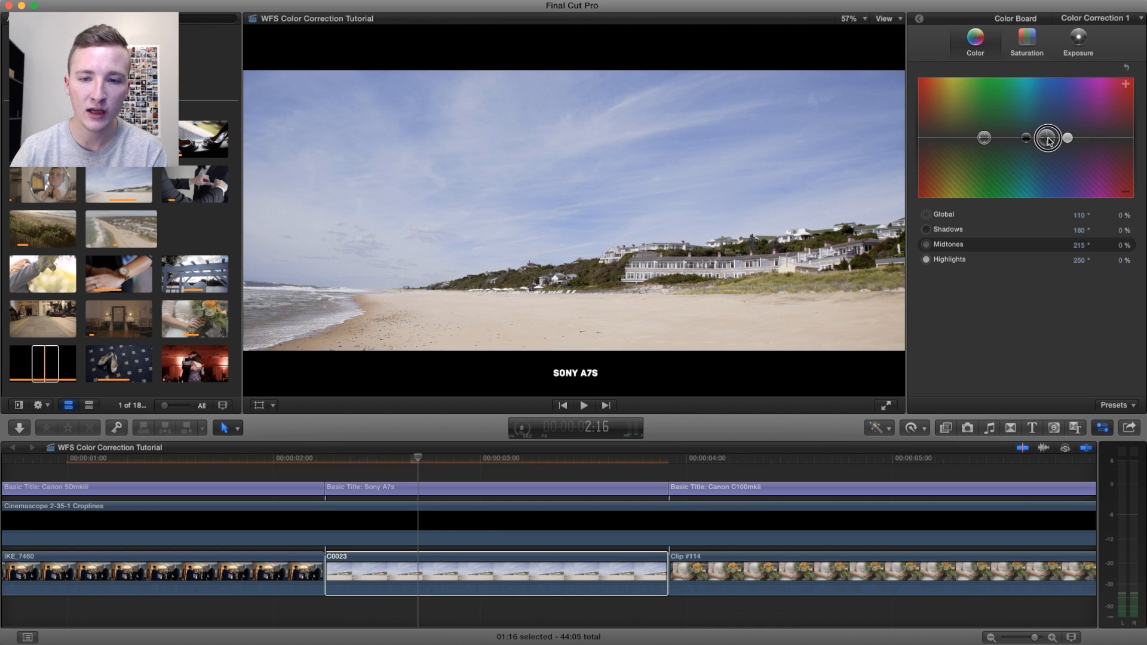
pyautogui.moveTo(1050, 141); pyautogui.dragTo(1051, 143)
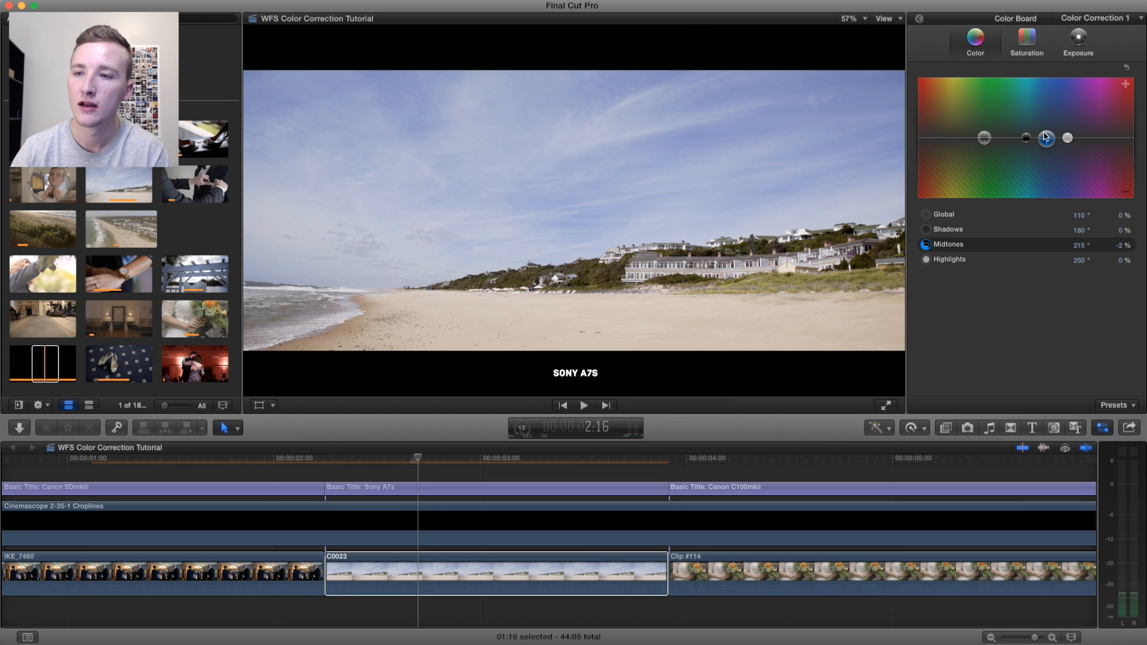
pyautogui.click(919, 18)
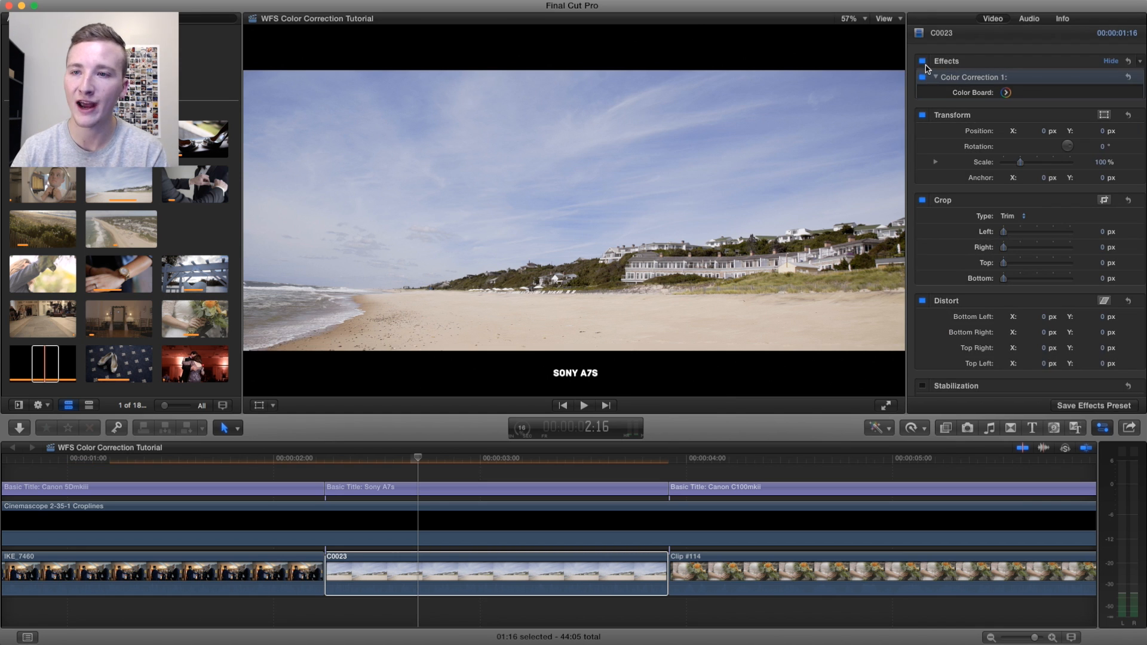
# Step: Compare clip C0023 before and after the color correction by switching its effects off and on, leaving them enabled
pyautogui.click(924, 61)
pyautogui.click(923, 61)
pyautogui.click(923, 60)
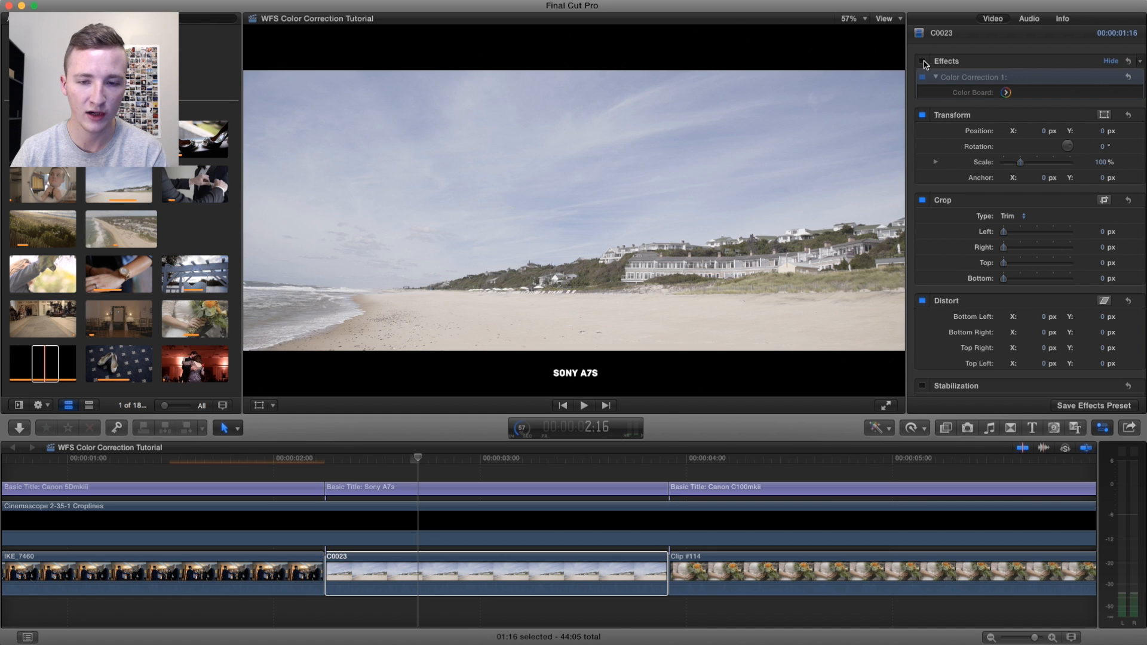
pyautogui.click(924, 61)
pyautogui.click(924, 61)
pyautogui.click(924, 62)
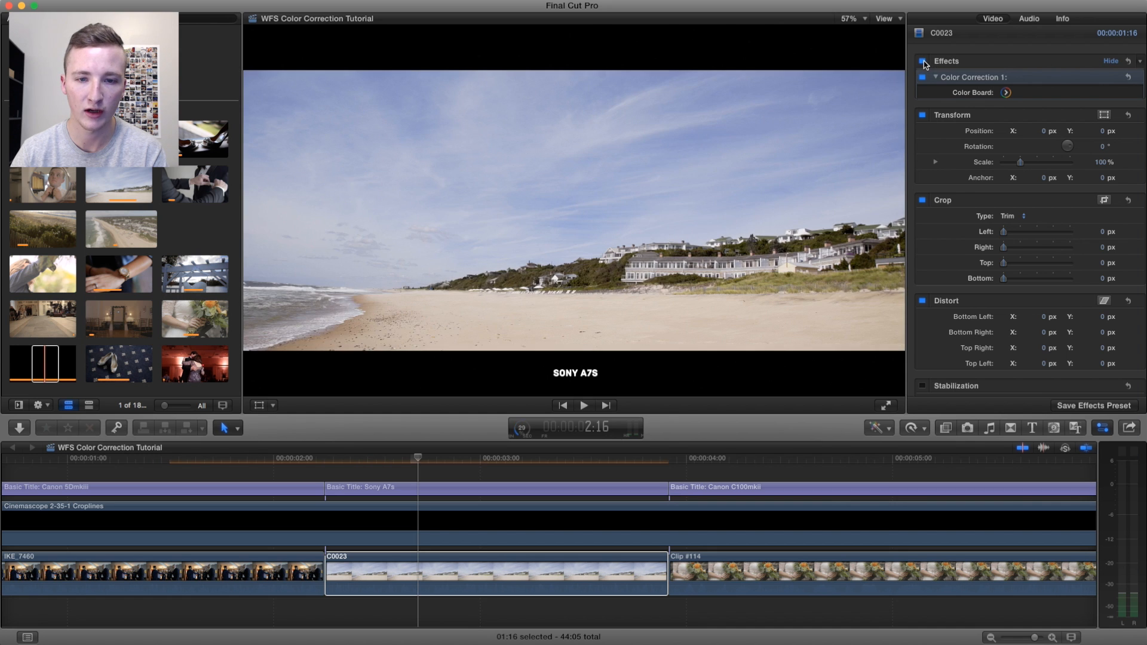
pyautogui.click(924, 62)
pyautogui.click(924, 61)
pyautogui.click(924, 61)
pyautogui.click(923, 62)
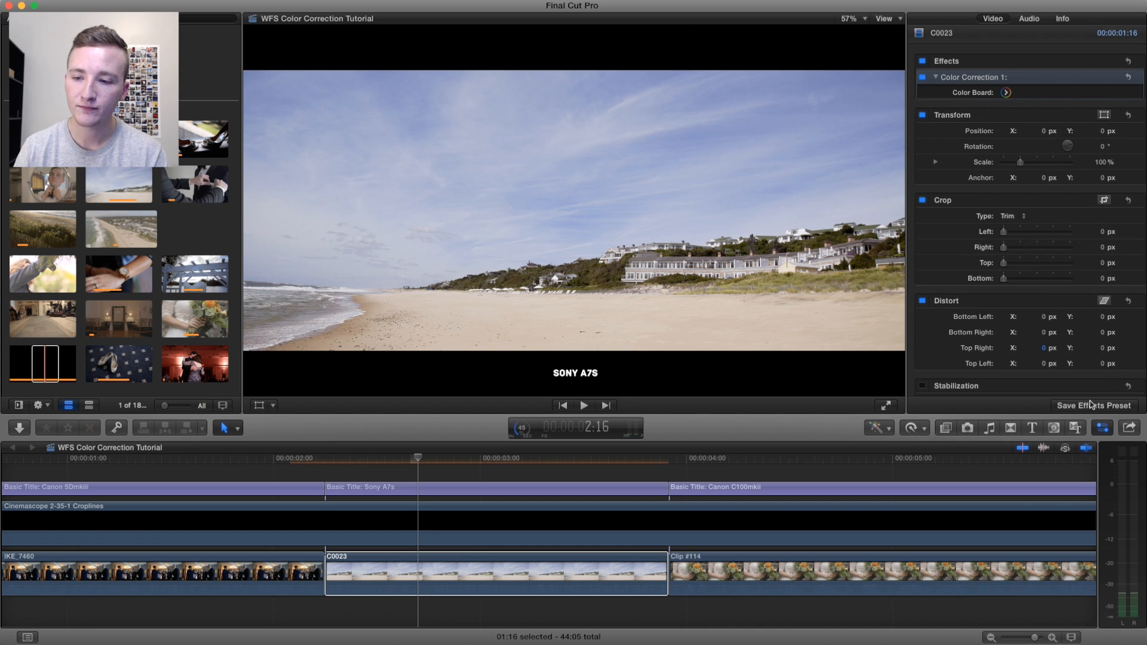
# Step: Apply the ColorFinale effect to clip C0023, open its controls window, and place it below the preview image
pyautogui.click(945, 428)
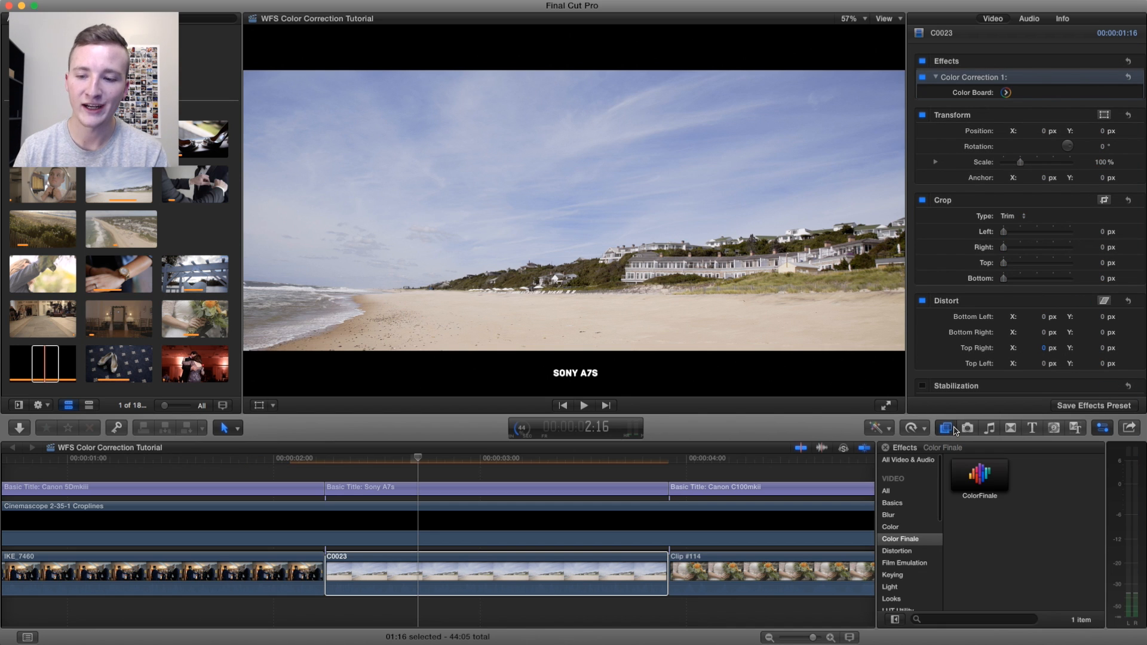
pyautogui.click(975, 478)
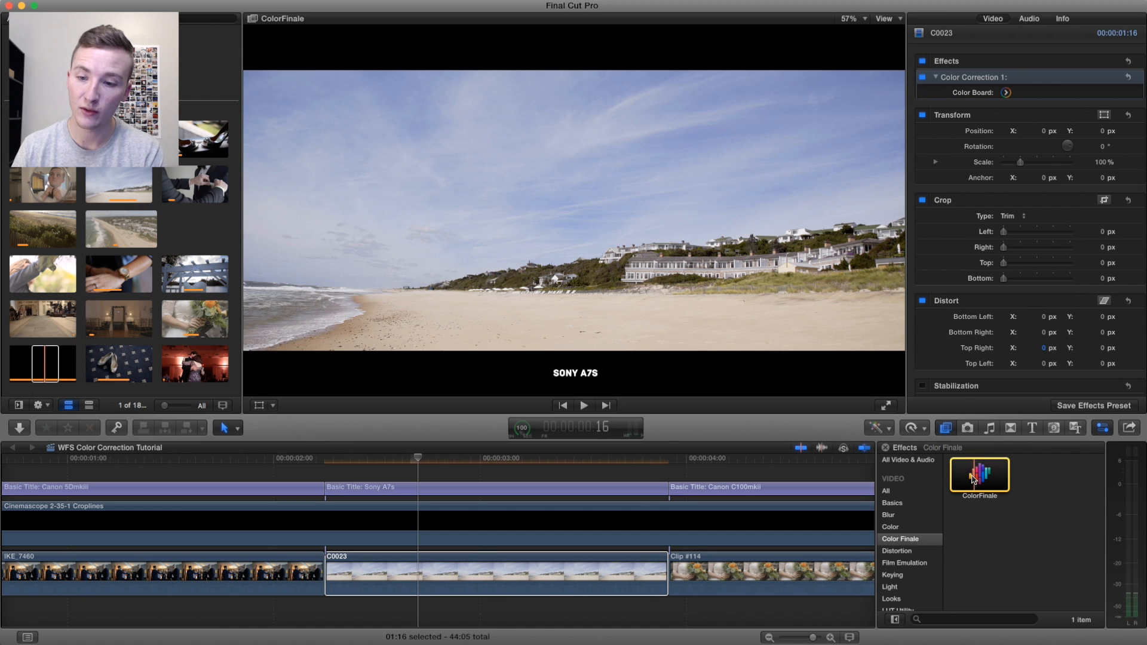
pyautogui.doubleClick(975, 478)
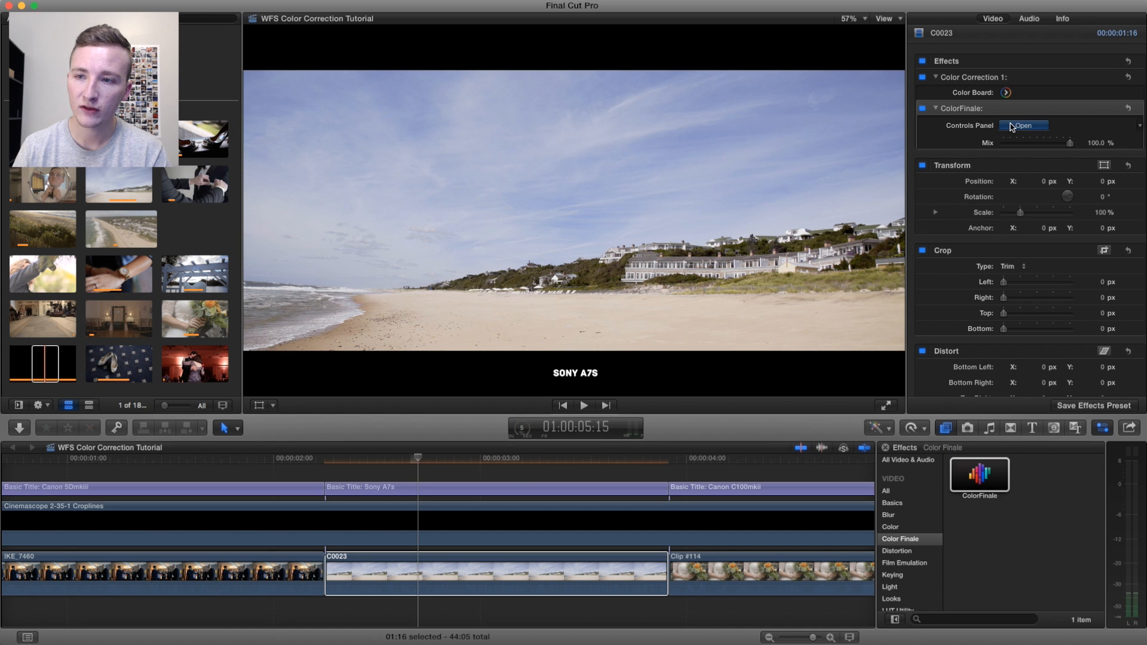
pyautogui.click(1012, 127)
pyautogui.moveTo(744, 388); pyautogui.dragTo(442, 405)
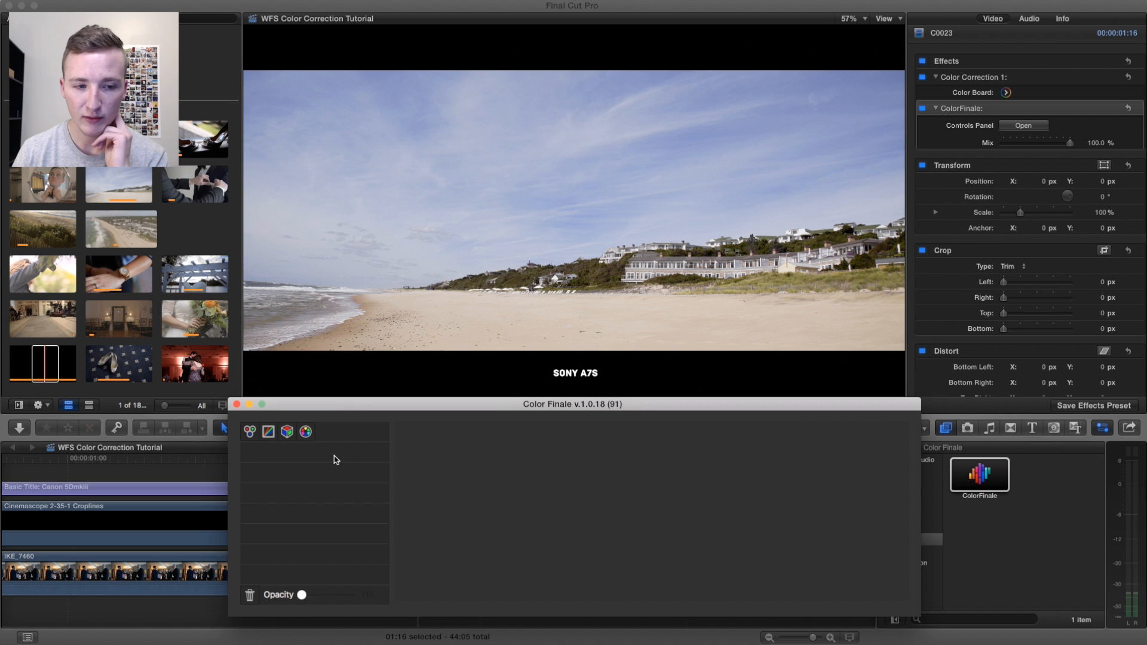
# Step: Add 6 Vectors and LUT Utility layers in Color Finale and apply the Kodak2393 - Rec709.cube LUT
pyautogui.click(306, 431)
pyautogui.click(286, 431)
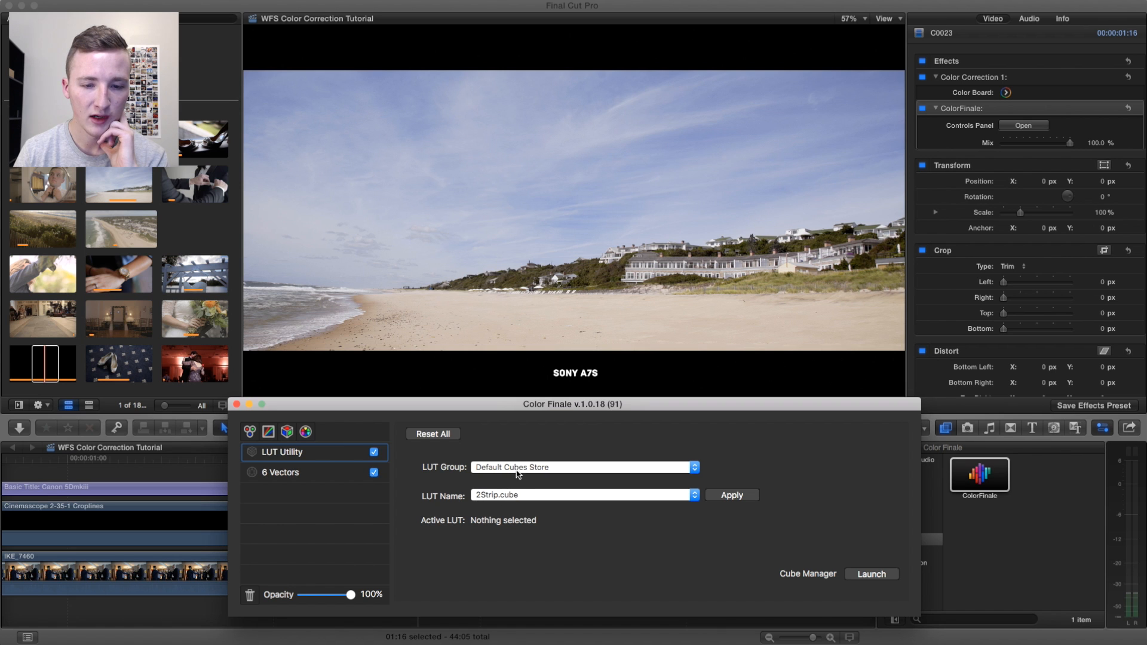
pyautogui.click(526, 495)
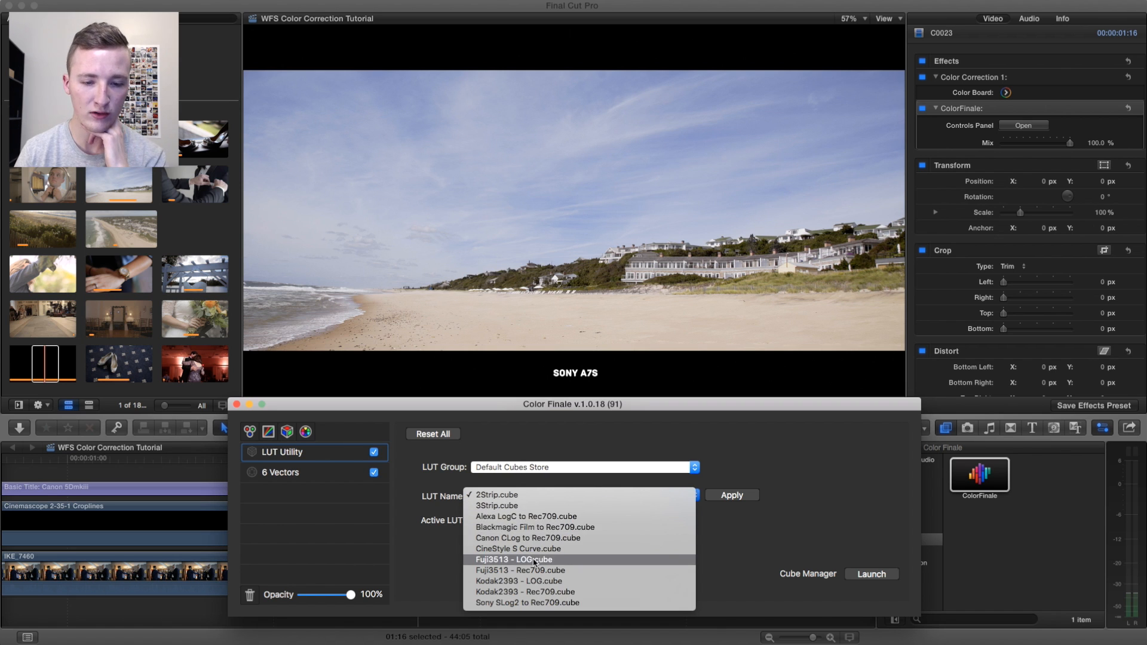
pyautogui.click(538, 593)
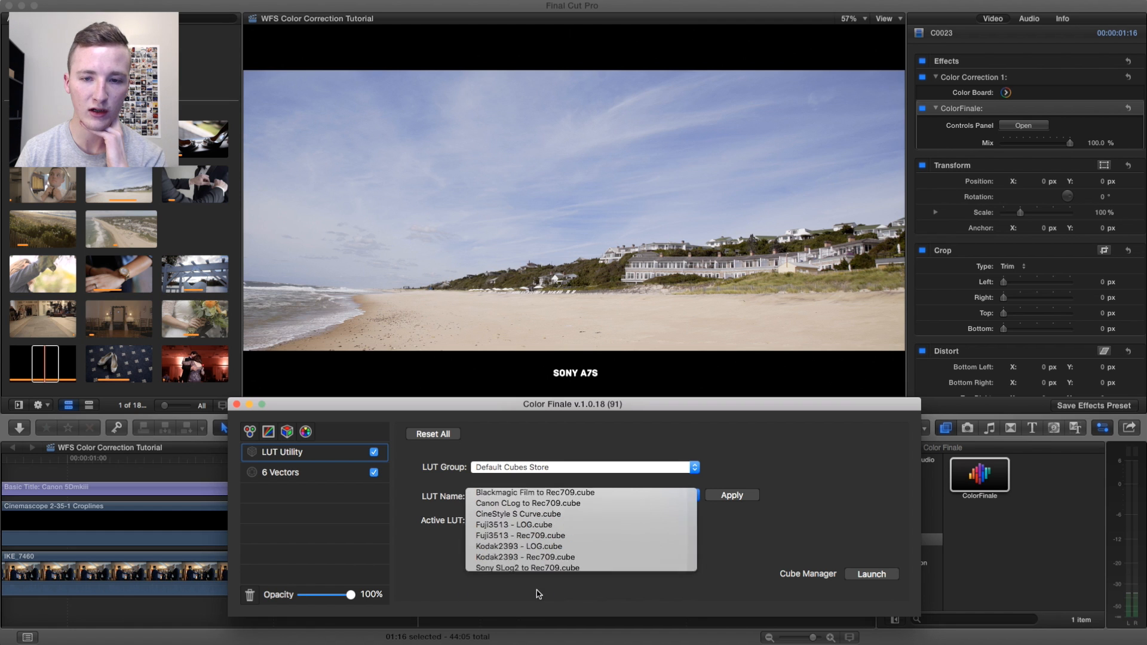
pyautogui.click(733, 495)
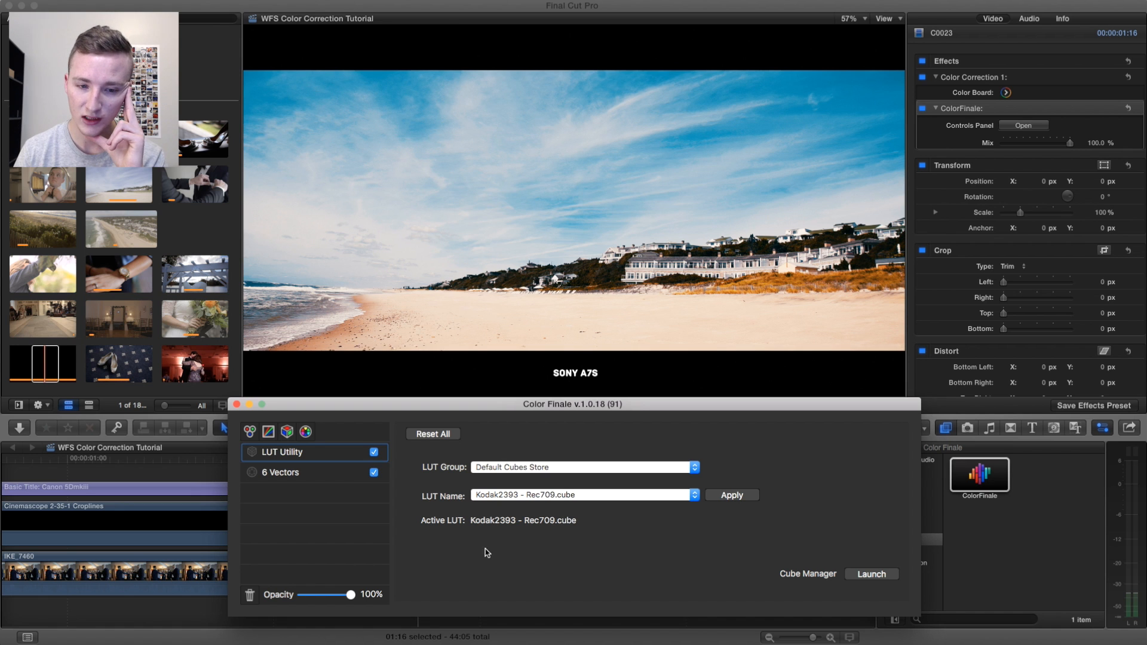
# Step: Reduce the LUT Utility layer's opacity to 24%
pyautogui.moveTo(353, 599); pyautogui.dragTo(425, 591)
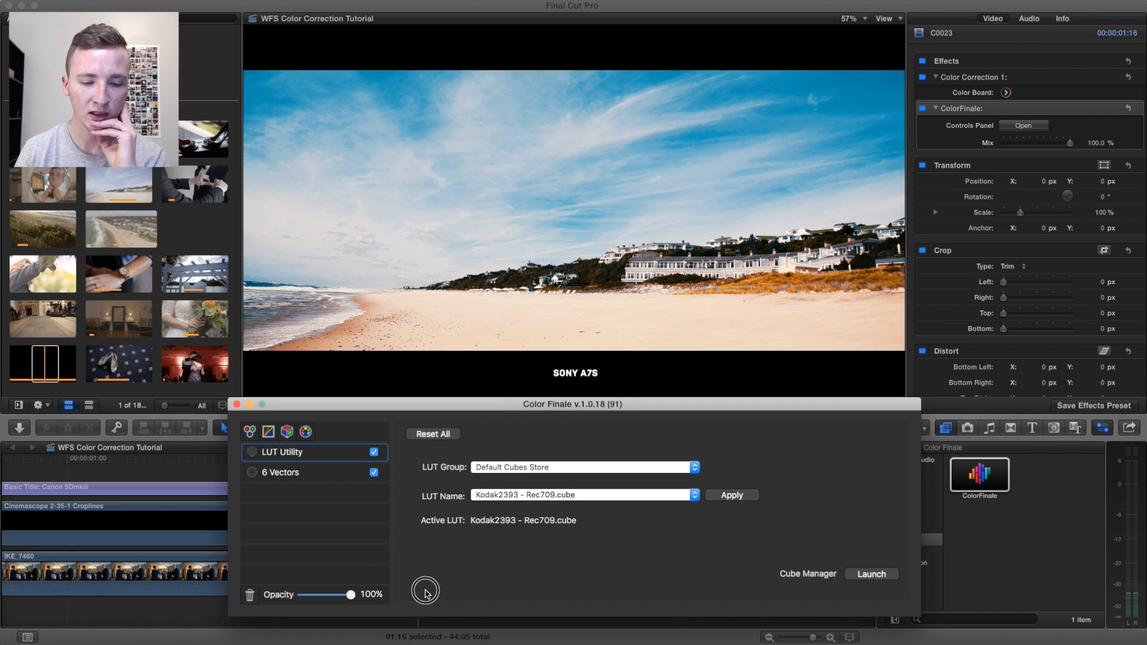
pyautogui.moveTo(426, 593); pyautogui.dragTo(345, 595)
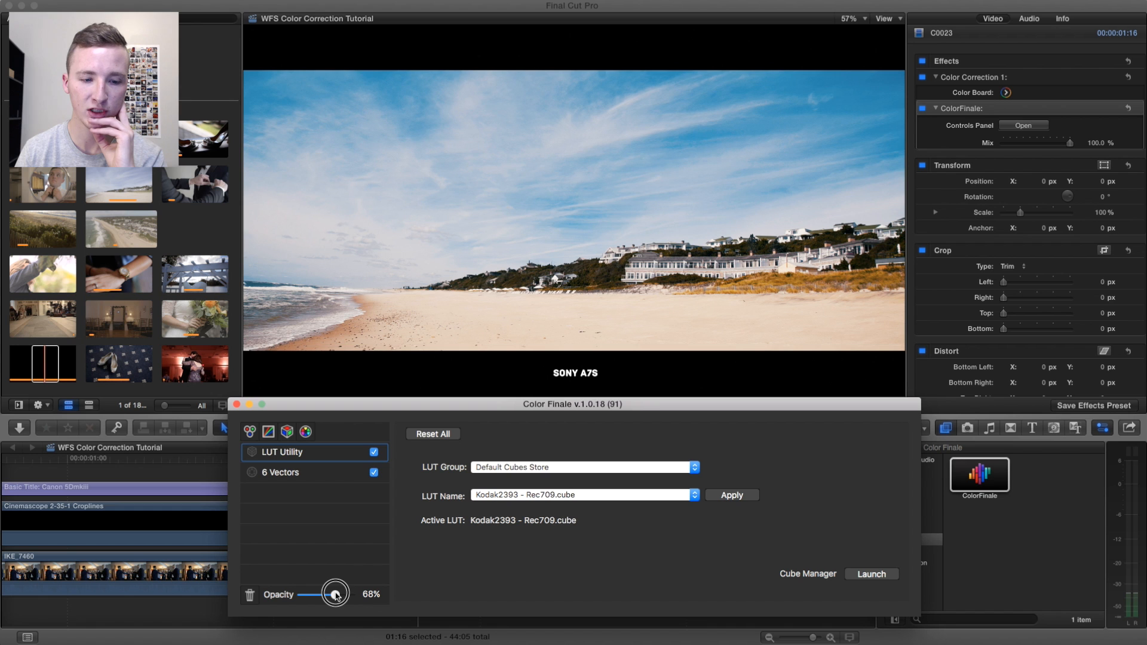
pyautogui.moveTo(335, 599); pyautogui.dragTo(318, 599)
pyautogui.moveTo(315, 597); pyautogui.dragTo(311, 596)
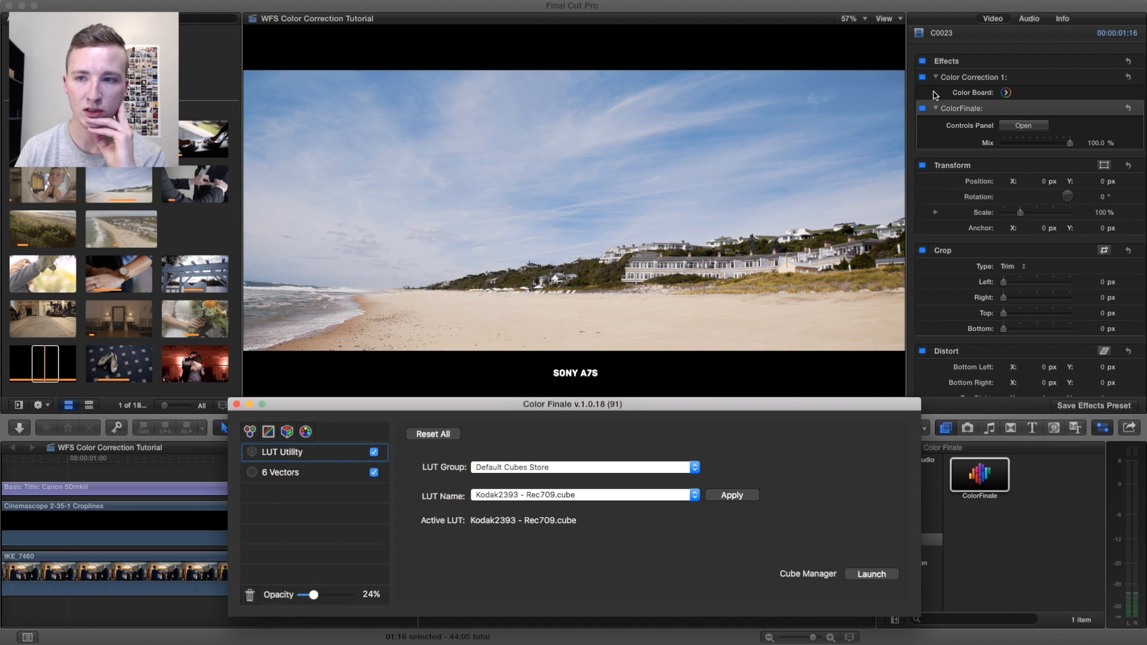
# Step: Return to Color Correction 1's exposure settings, set the shadows to -10%, and leave the Color Board
pyautogui.click(1006, 94)
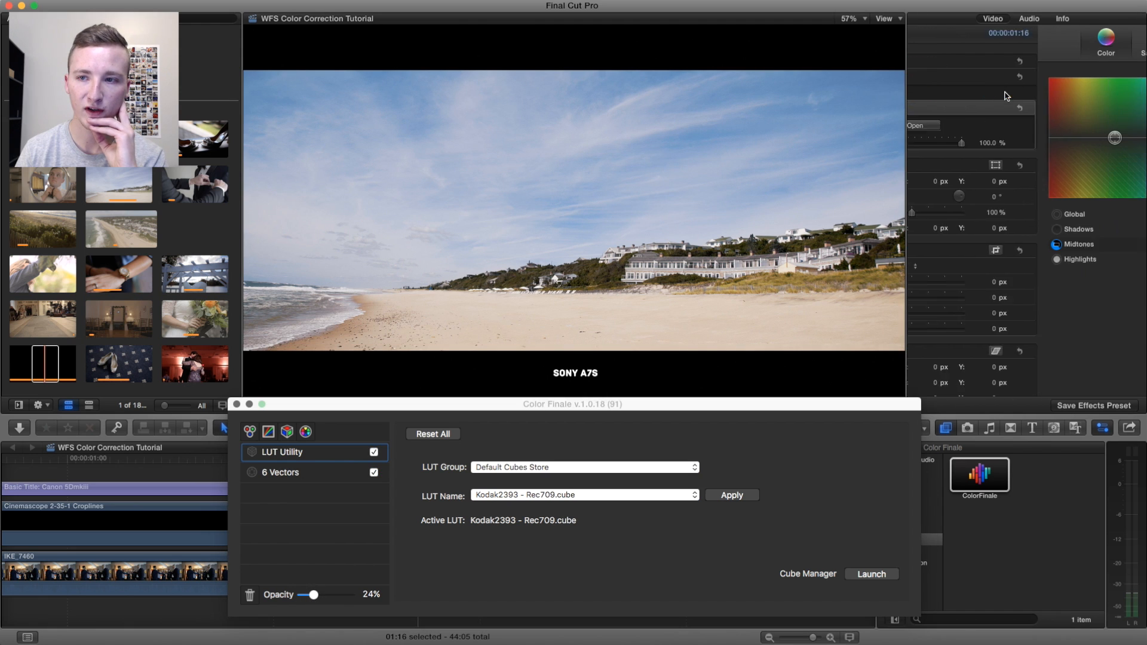
pyautogui.click(1078, 40)
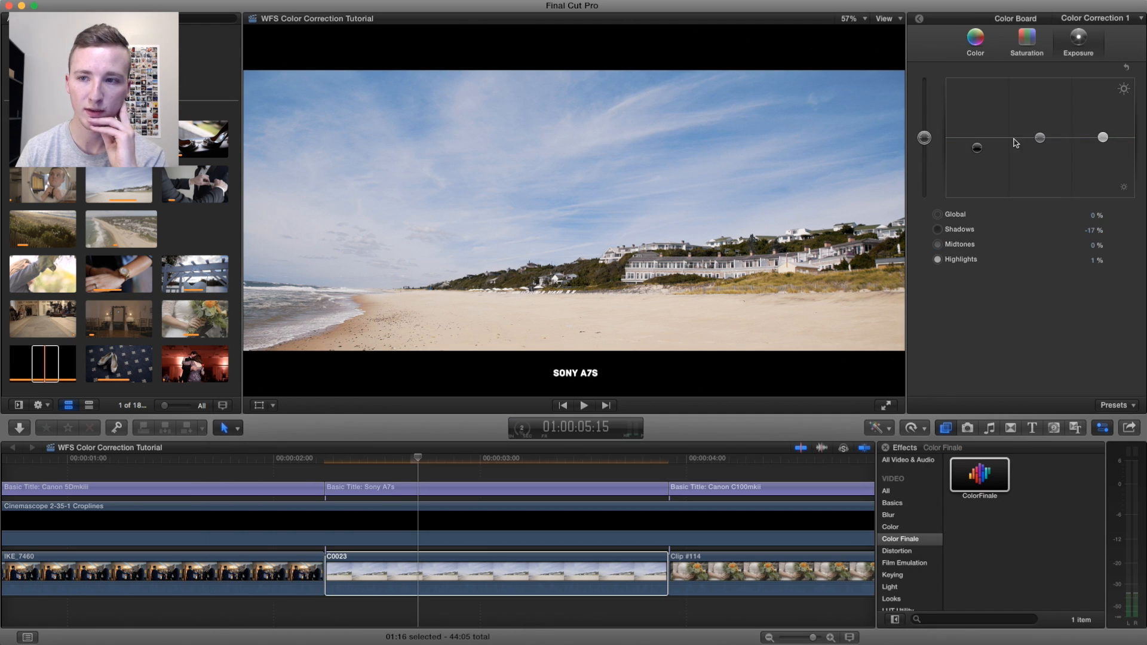
pyautogui.moveTo(978, 150); pyautogui.dragTo(979, 147)
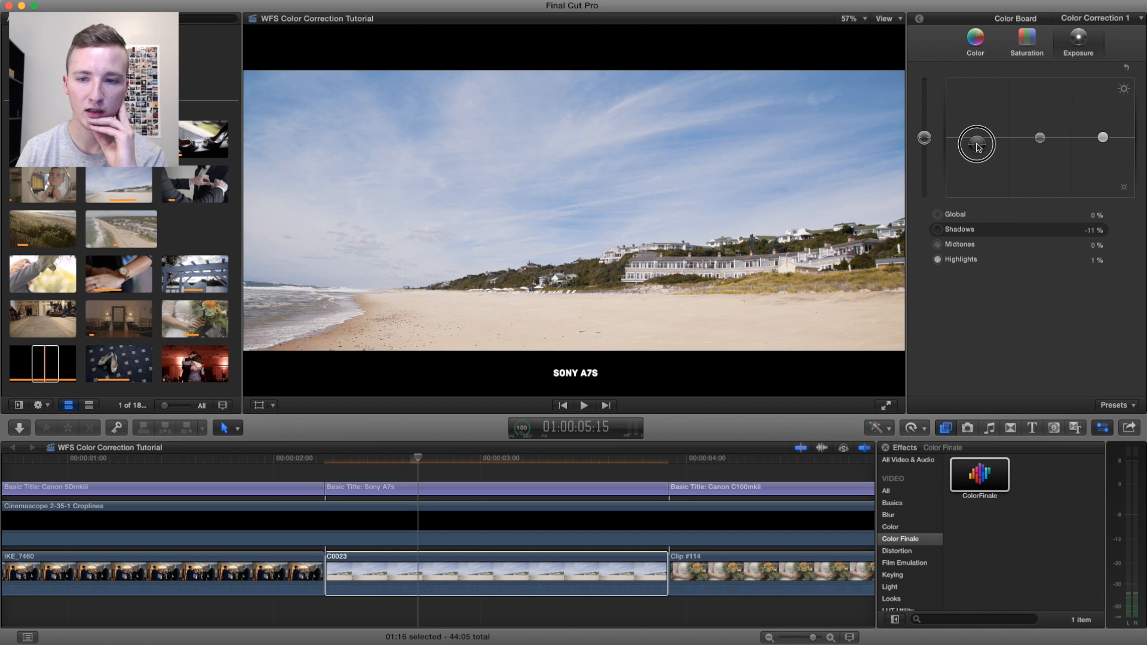
pyautogui.moveTo(978, 147); pyautogui.dragTo(978, 146)
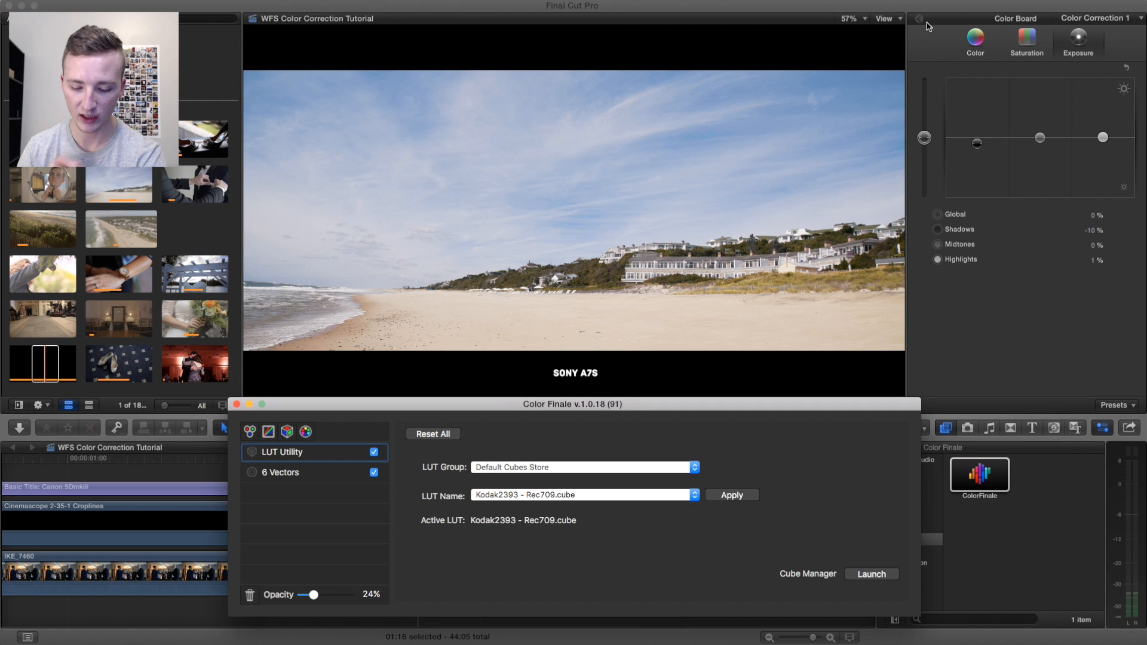
pyautogui.click(926, 23)
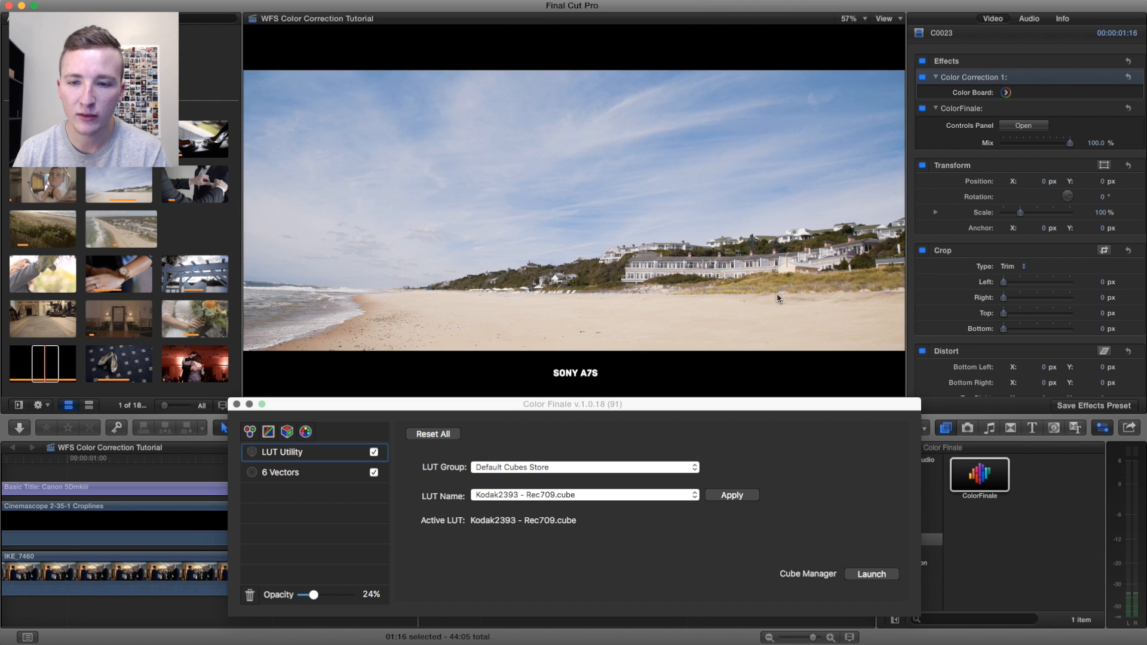
# Step: Switch only the ColorFinale effect off and on repeatedly to judge the LUT's influence on the beach clip
pyautogui.click(923, 110)
pyautogui.click(924, 110)
pyautogui.click(923, 109)
pyautogui.click(923, 109)
pyautogui.click(923, 110)
pyautogui.click(923, 110)
pyautogui.click(923, 110)
pyautogui.click(923, 110)
pyautogui.click(924, 110)
pyautogui.click(924, 110)
pyautogui.click(923, 109)
pyautogui.click(924, 110)
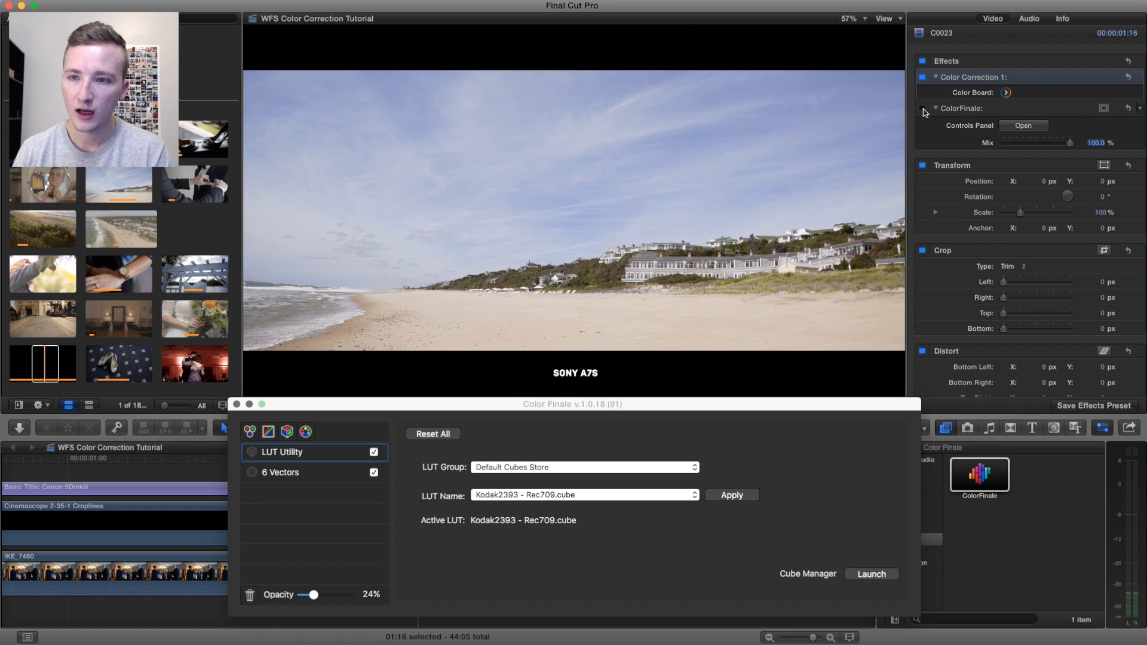
# Step: Compare the original beach shot with the full grade by toggling all effects, leaving Color Correction 1 and ColorFinale enabled
pyautogui.click(923, 62)
pyautogui.click(923, 63)
pyautogui.click(924, 62)
pyautogui.click(924, 62)
pyautogui.click(923, 62)
pyautogui.click(923, 62)
pyautogui.click(923, 62)
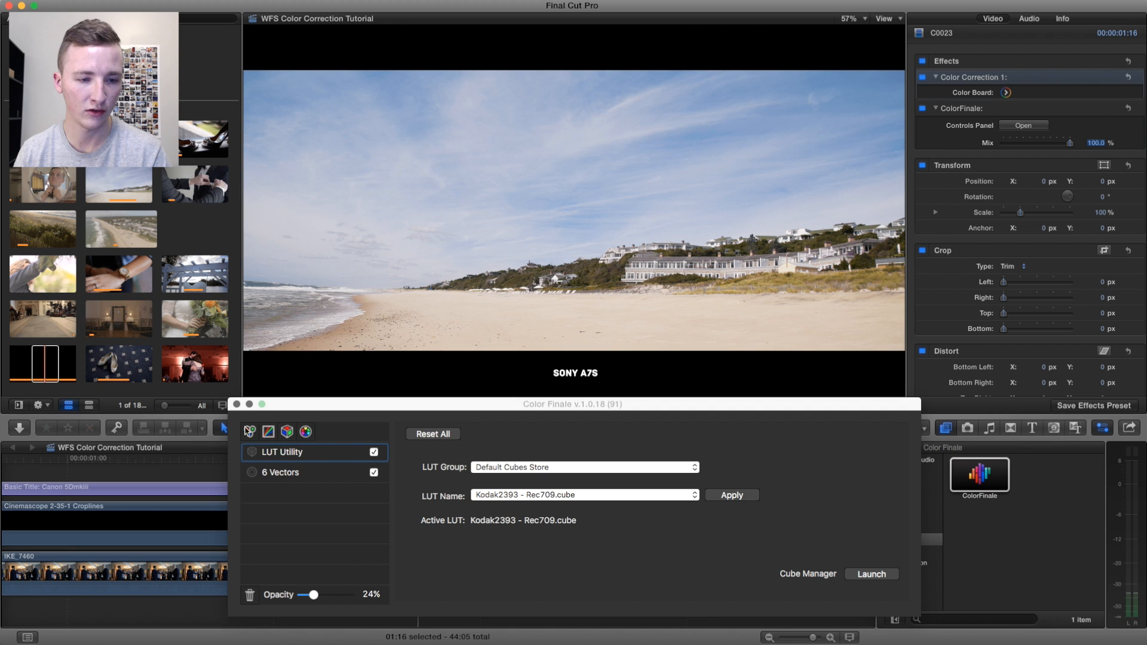
# Step: Close the beach clip's Color Finale controls, add the ColorFinale effect to the bride's bouquet clip, and open its controls
pyautogui.click(236, 405)
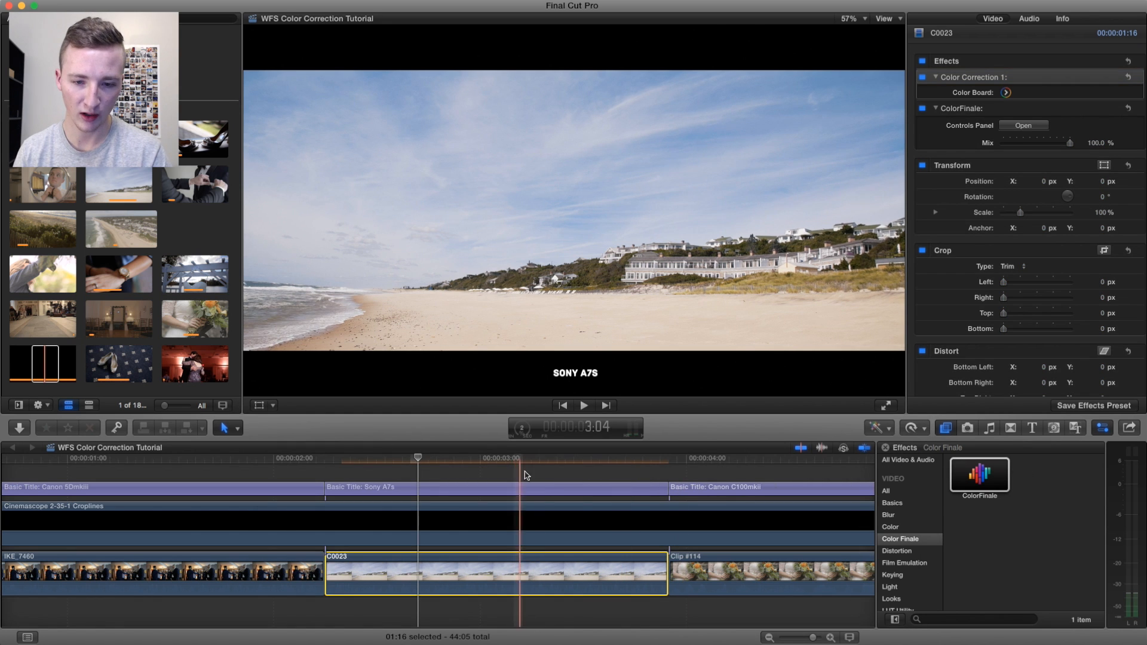
pyautogui.hscroll(5, 541, 470)
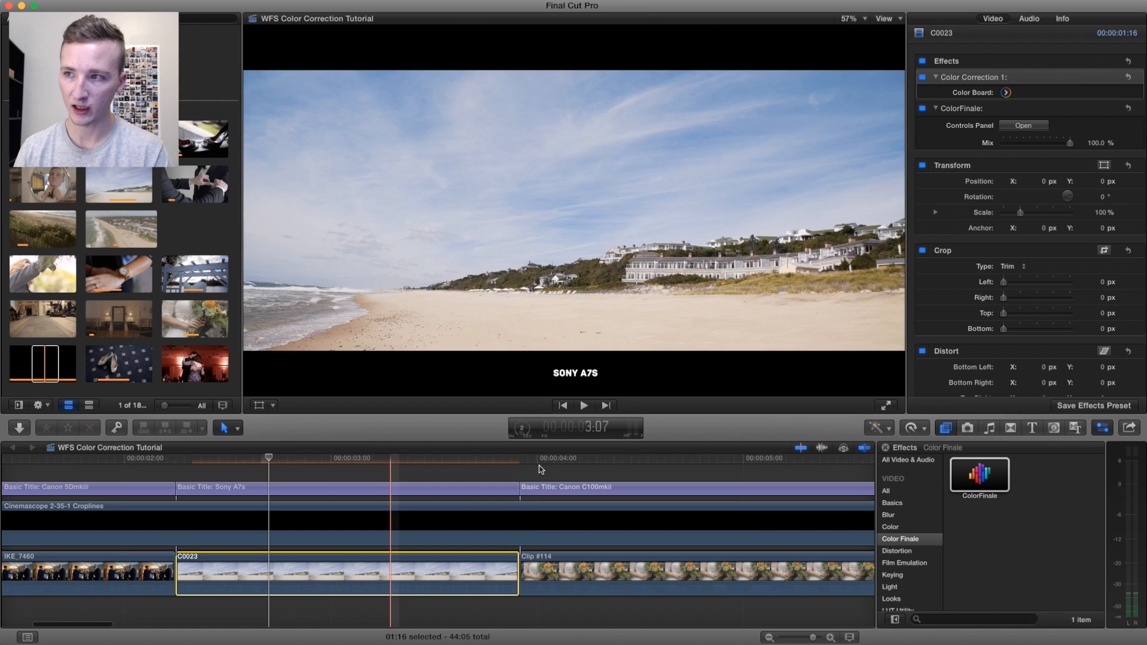
pyautogui.press('space')
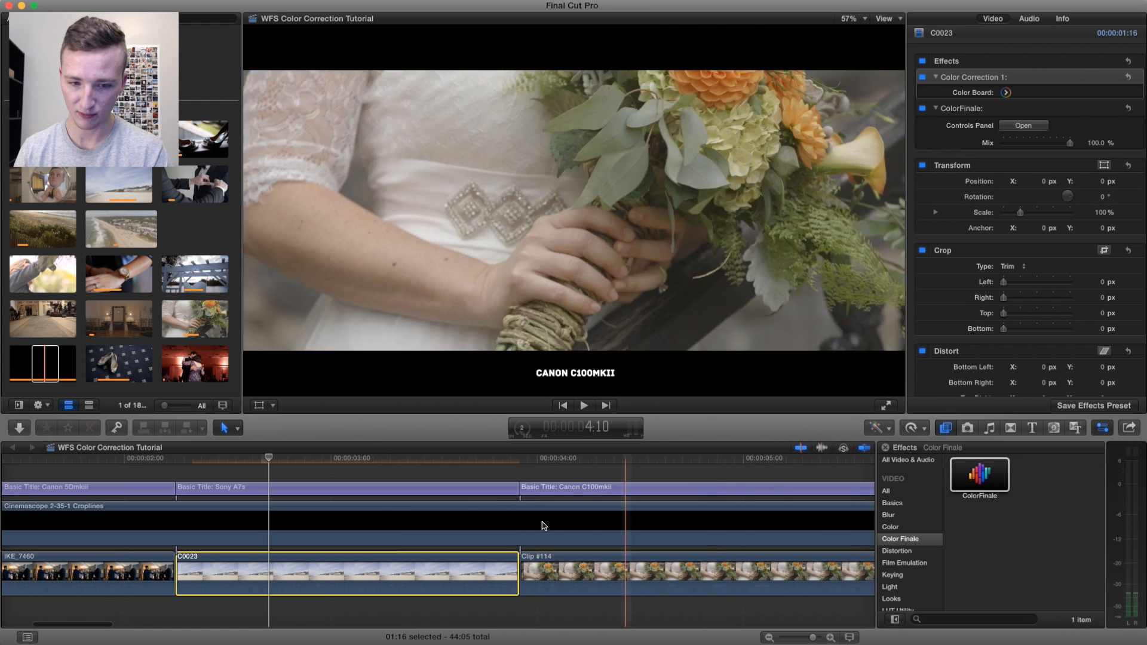
pyautogui.hscroll(4, 556, 490)
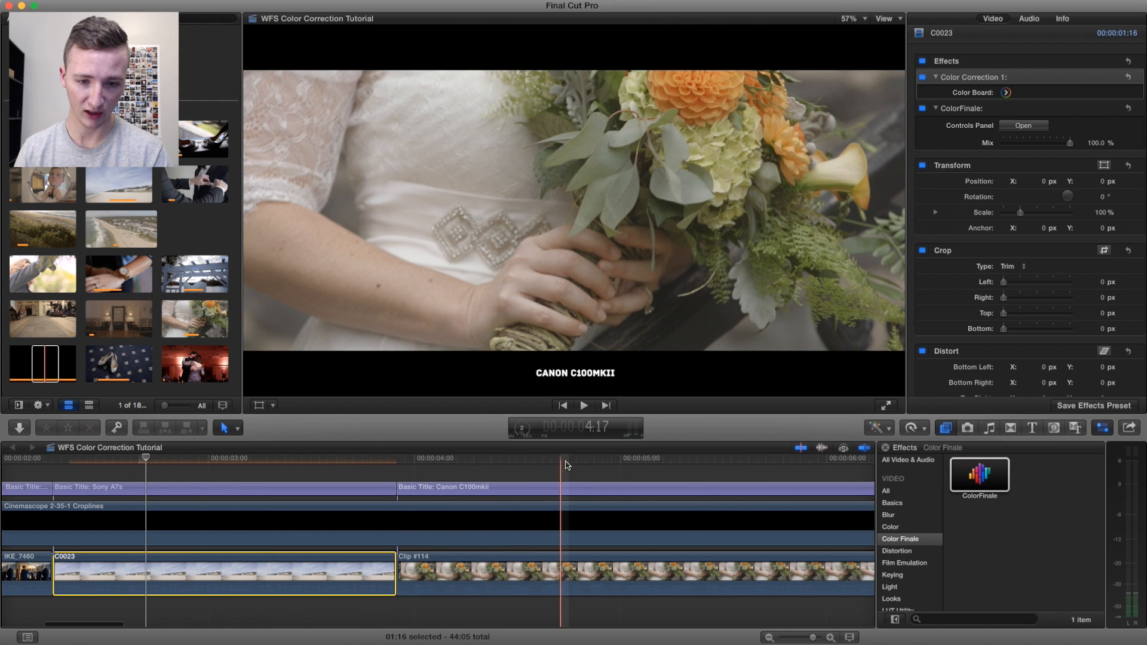
pyautogui.hscroll(5, 538, 469)
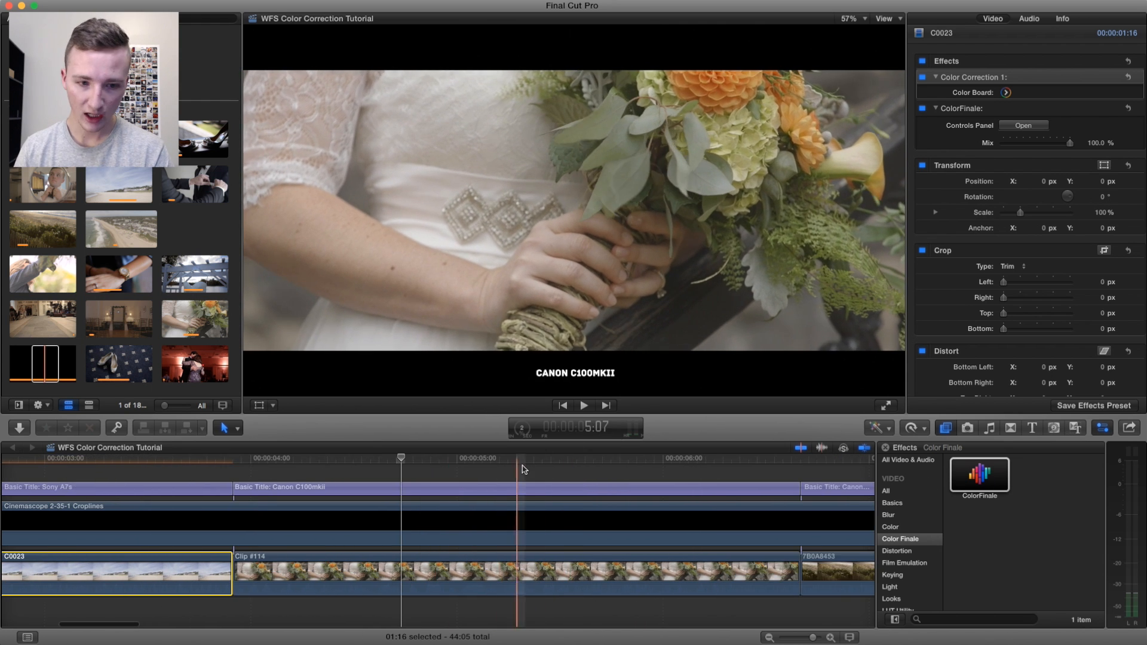
pyautogui.hscroll(4, 389, 526)
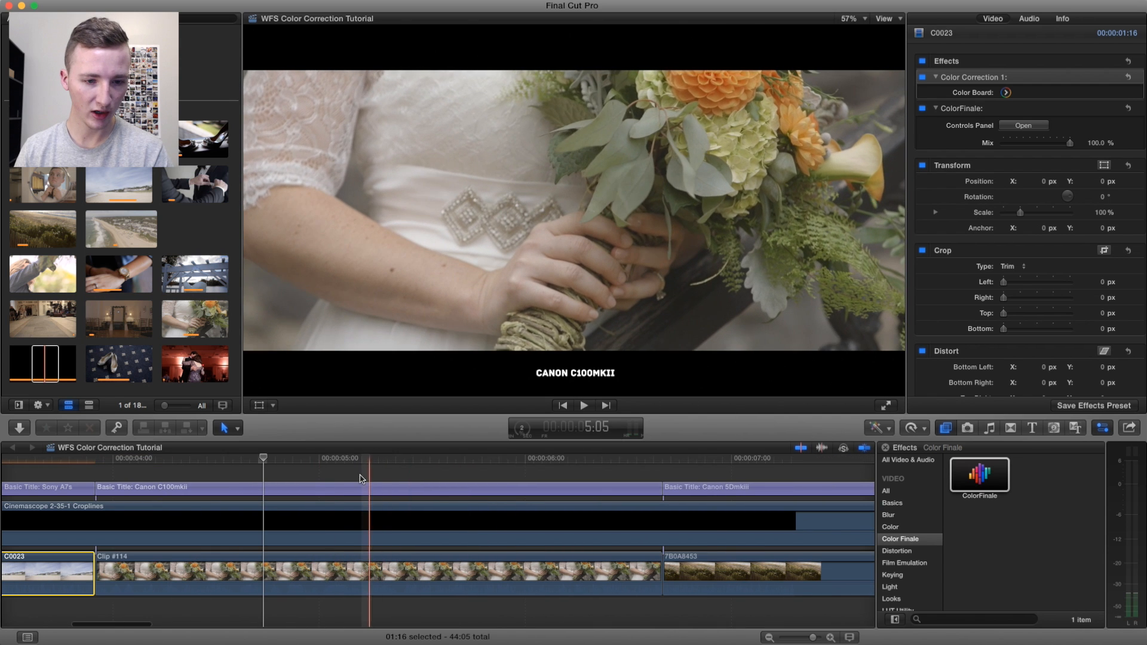
pyautogui.click(326, 572)
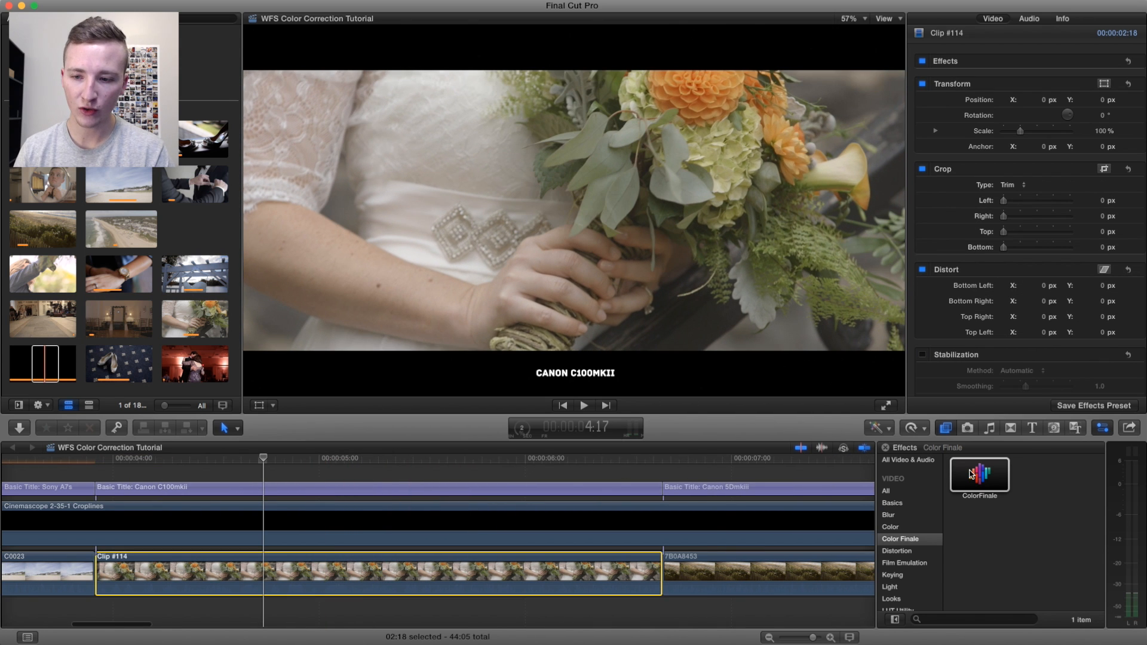
pyautogui.doubleClick(971, 475)
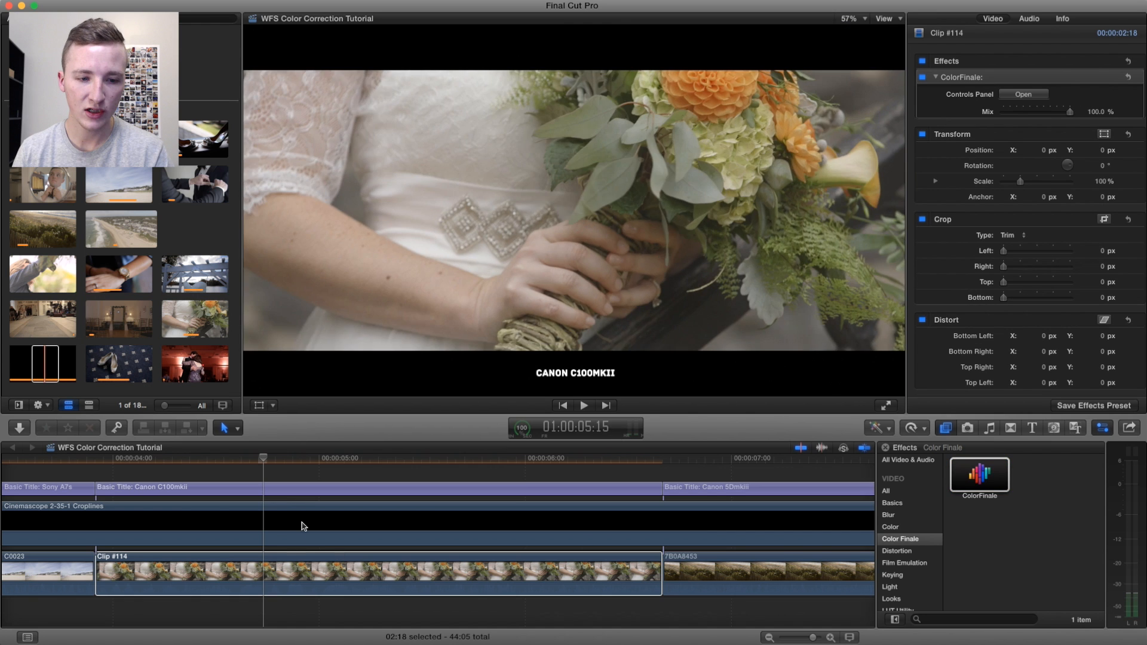
pyautogui.click(304, 568)
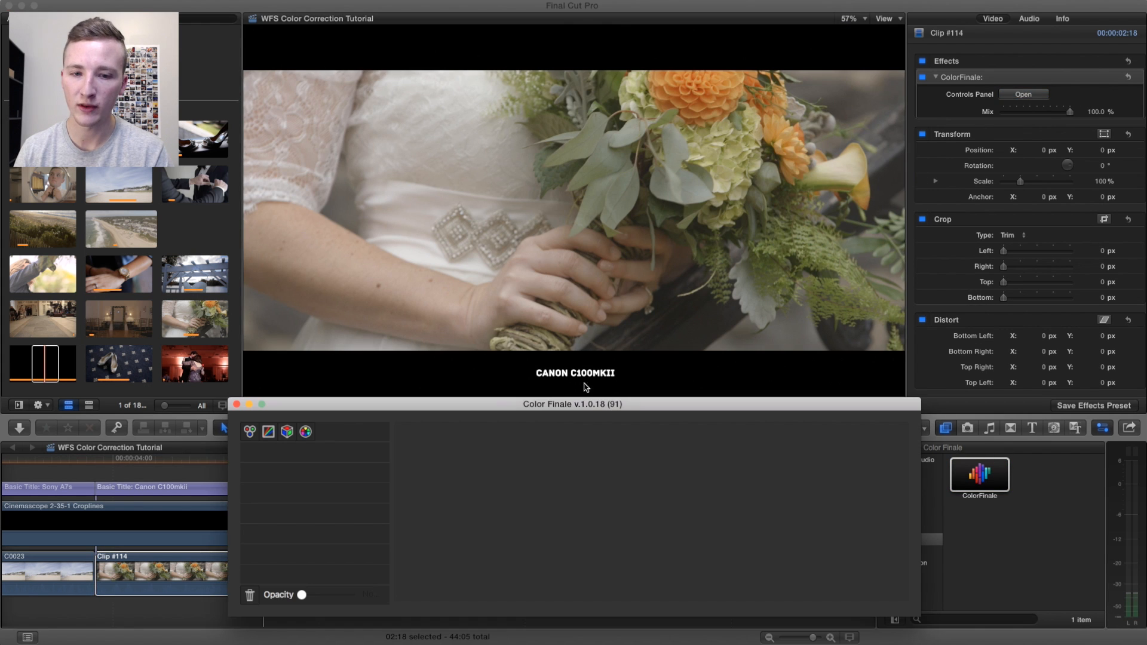
pyautogui.moveTo(564, 406)
pyautogui.mouseDown()
pyautogui.moveTo(568, 420)
pyautogui.moveTo(568, 398)
pyautogui.mouseUp()
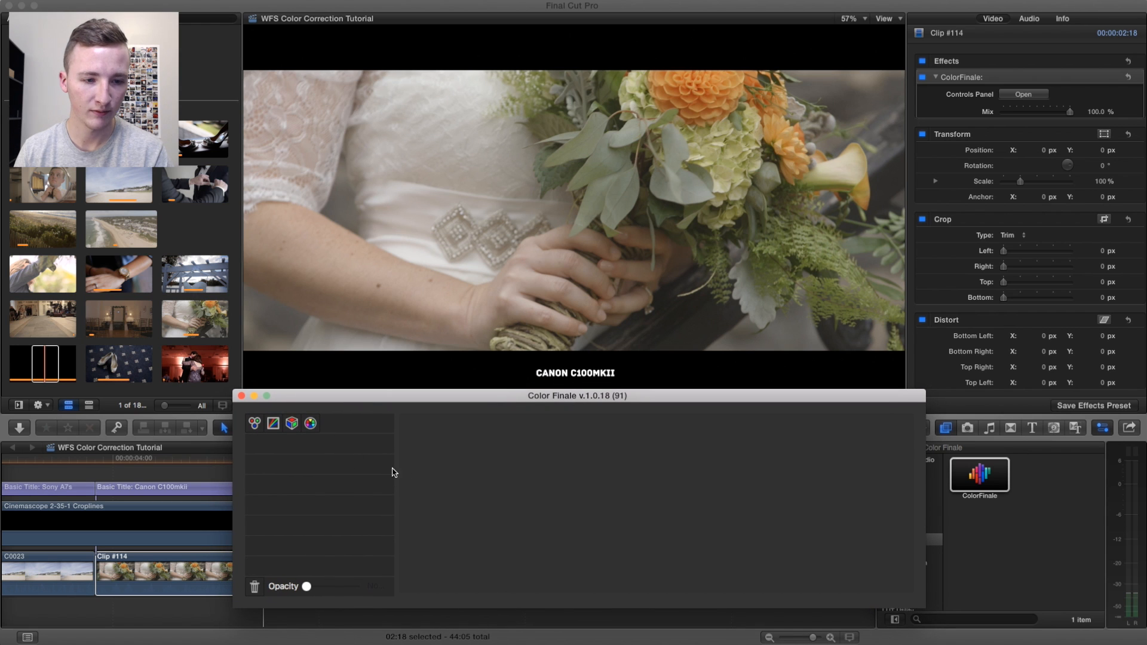
# Step: Add a LUT Utility layer to the bouquet clip, trying Fuji3513 - Rec709.cube before applying Fuji3513 - LOG.cube
pyautogui.click(293, 423)
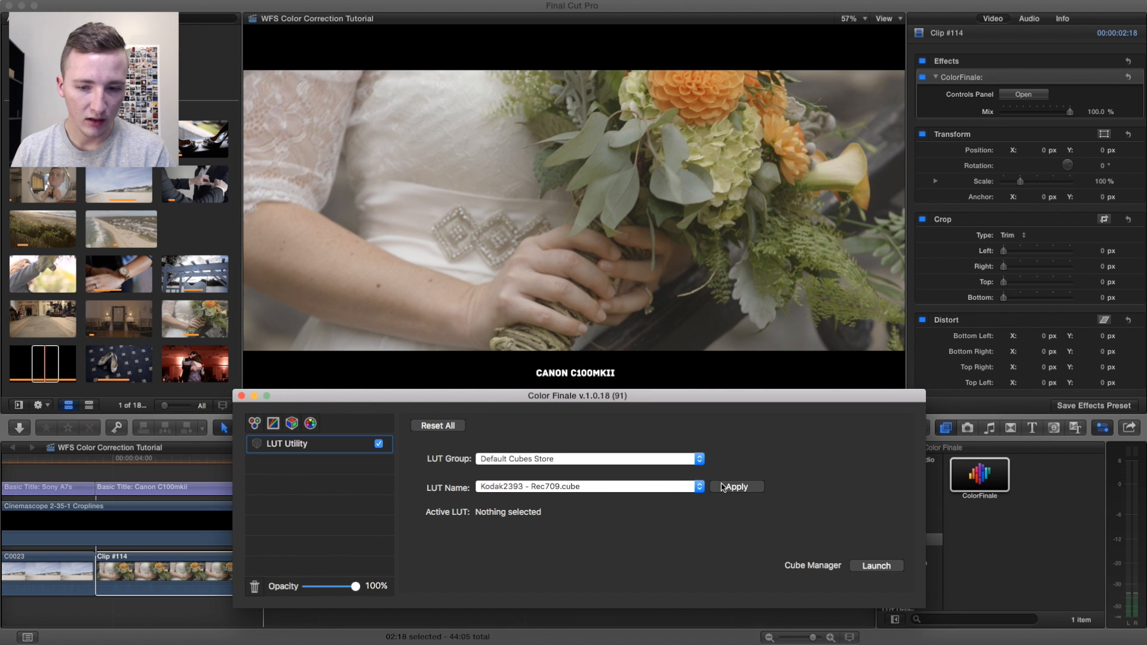
pyautogui.click(670, 486)
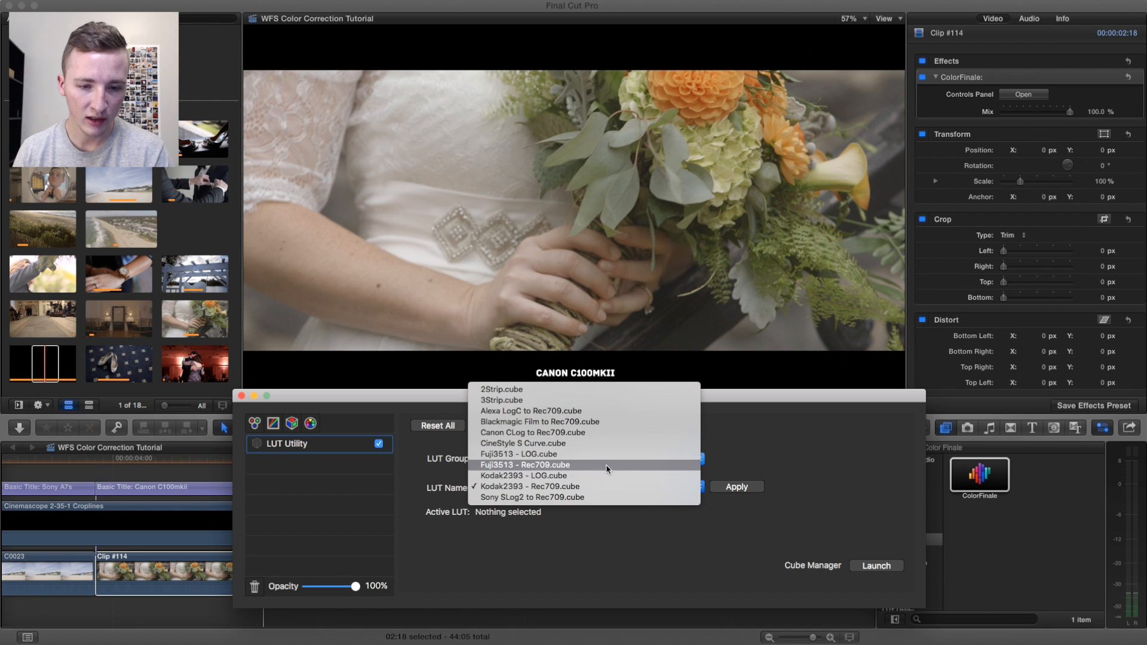
pyautogui.click(520, 465)
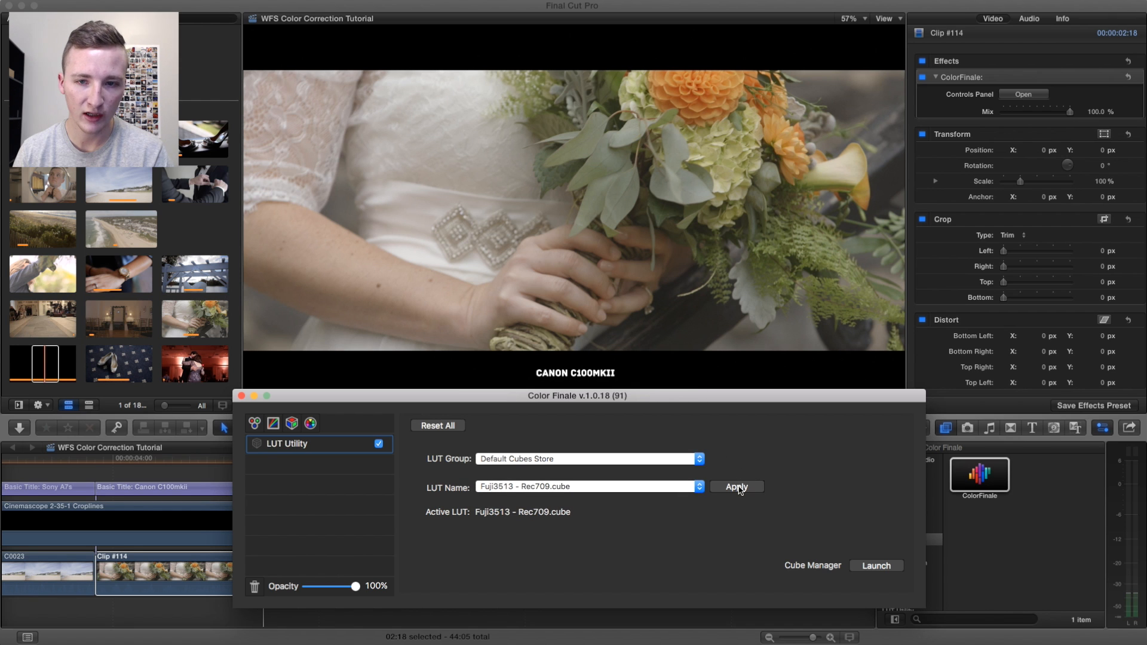
pyautogui.click(645, 492)
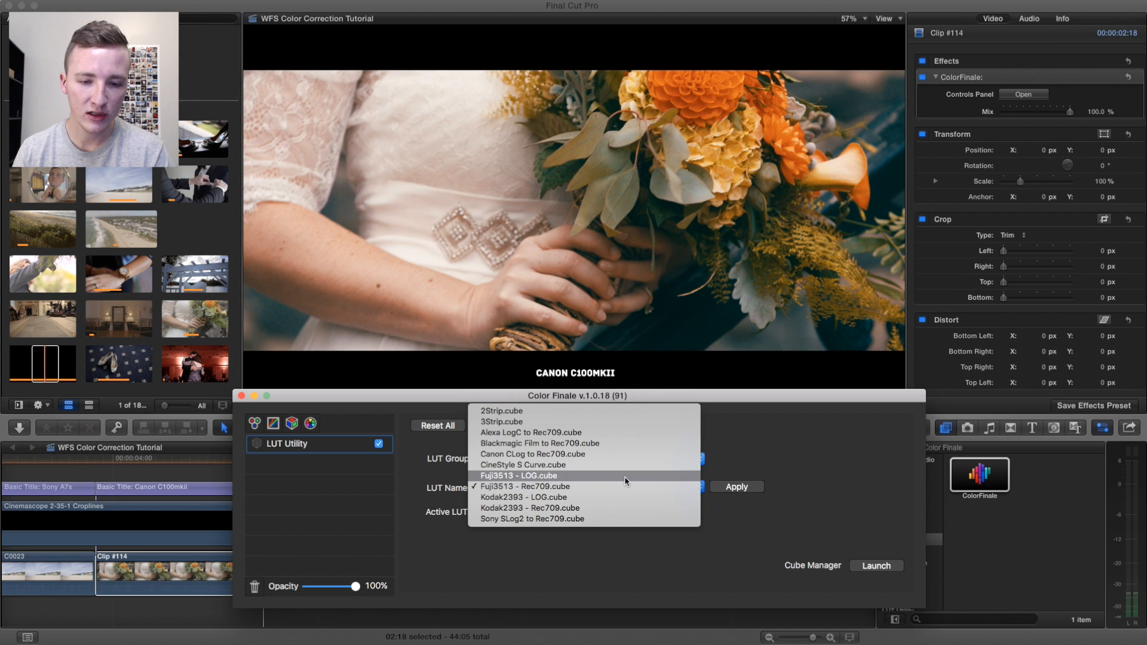
pyautogui.click(627, 474)
pyautogui.click(740, 487)
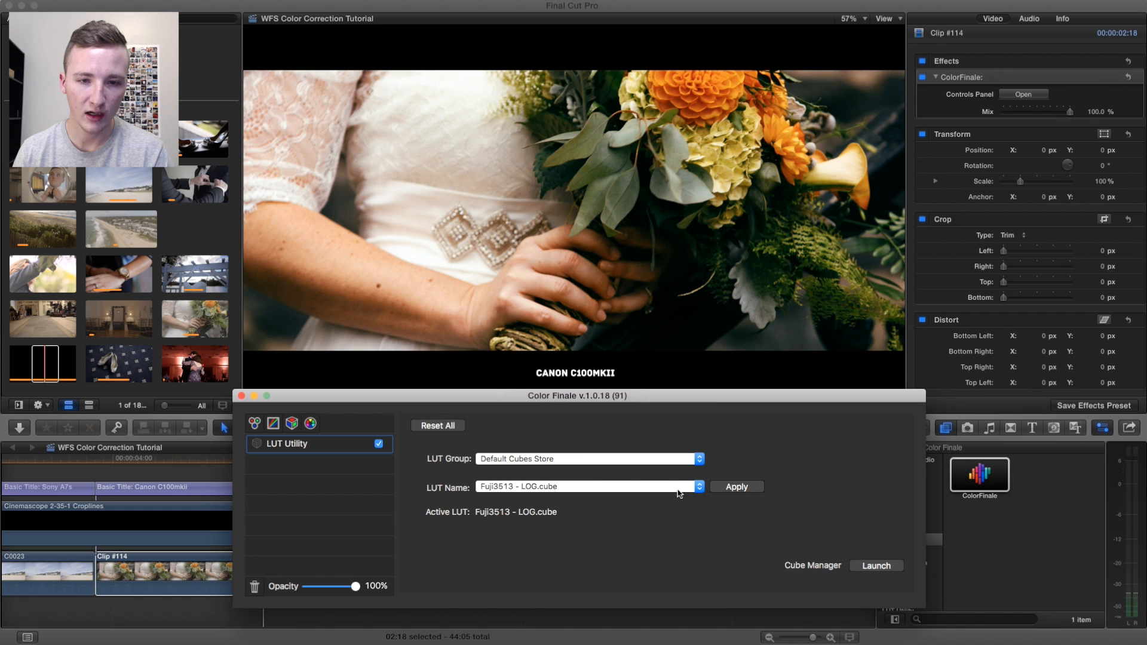
# Step: Try the Alexa LogC to Rec709, Fuji3513 - LOG and Fuji3513 - Rec709 LUTs in turn on the bouquet clip
pyautogui.click(681, 489)
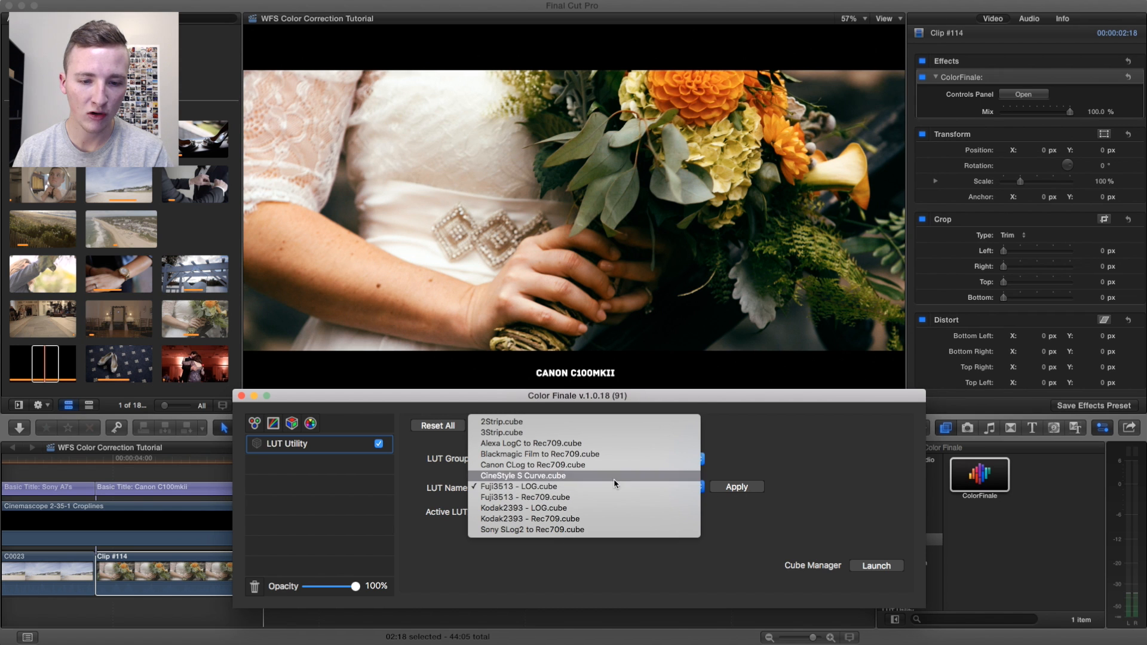
pyautogui.click(633, 443)
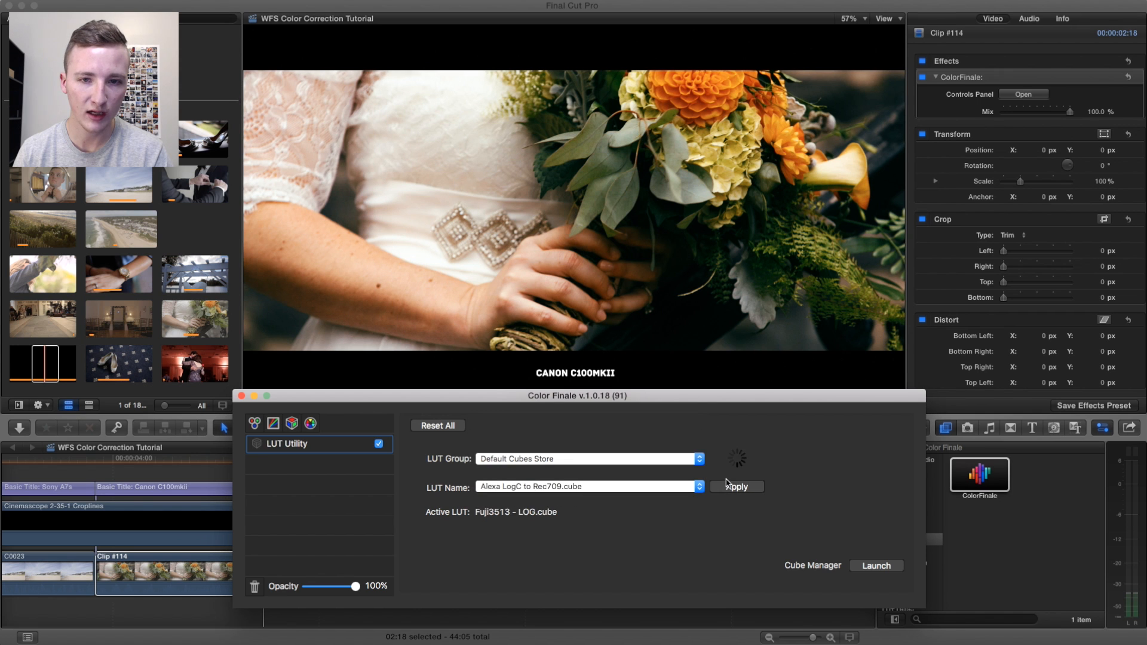
pyautogui.click(644, 488)
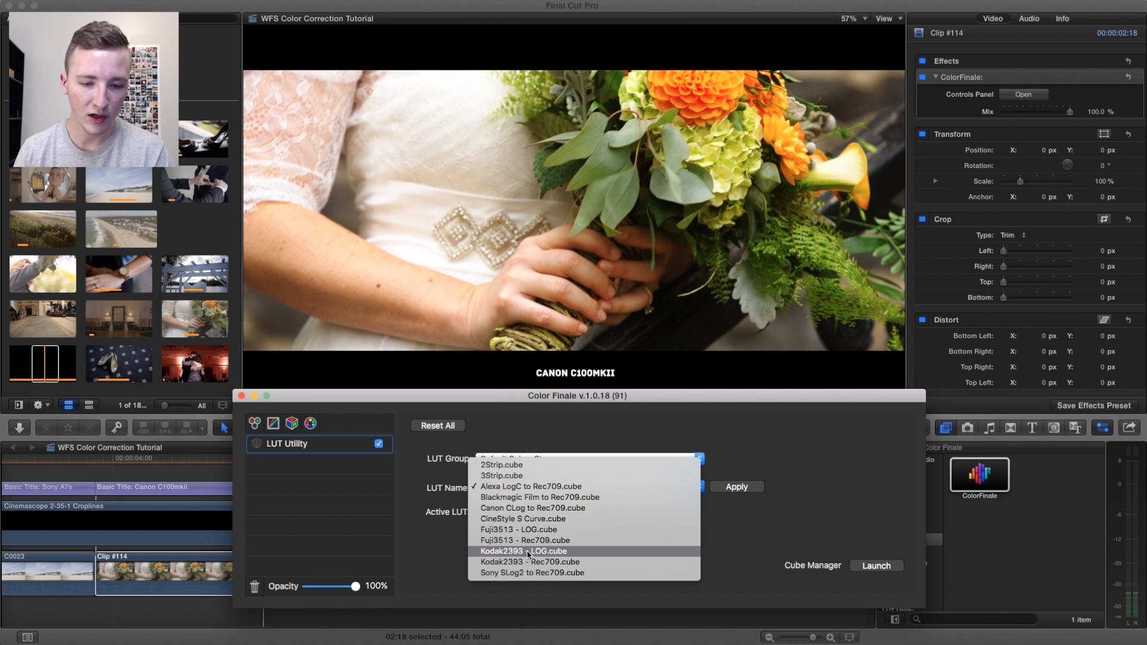
pyautogui.click(540, 530)
pyautogui.click(736, 487)
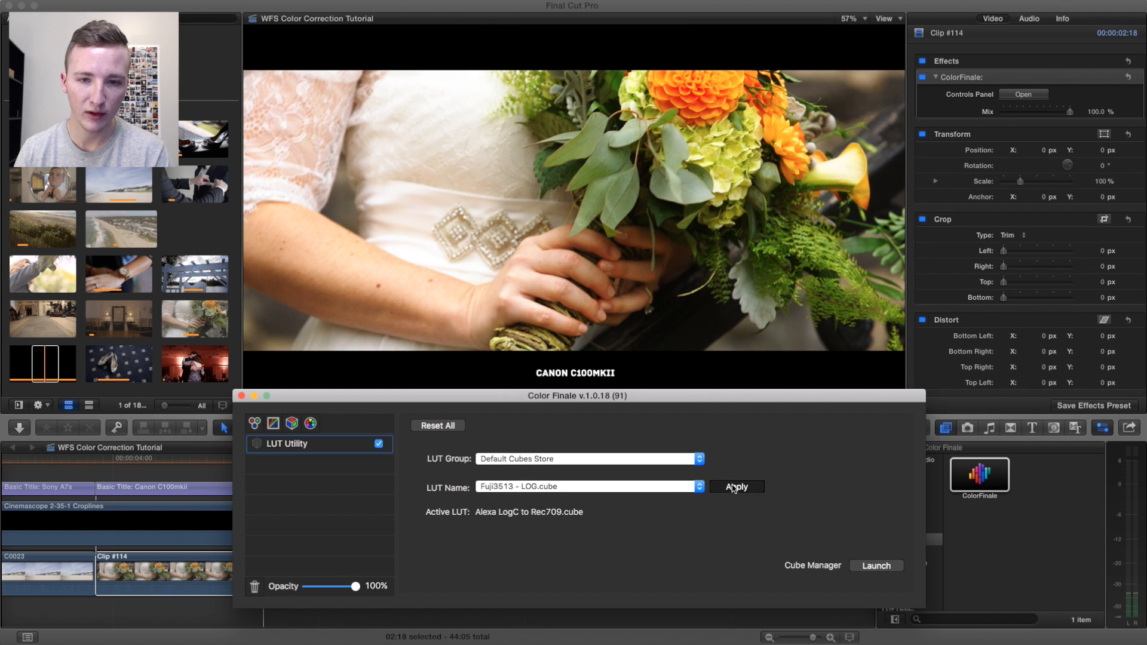
pyautogui.click(640, 487)
pyautogui.click(623, 498)
pyautogui.click(729, 488)
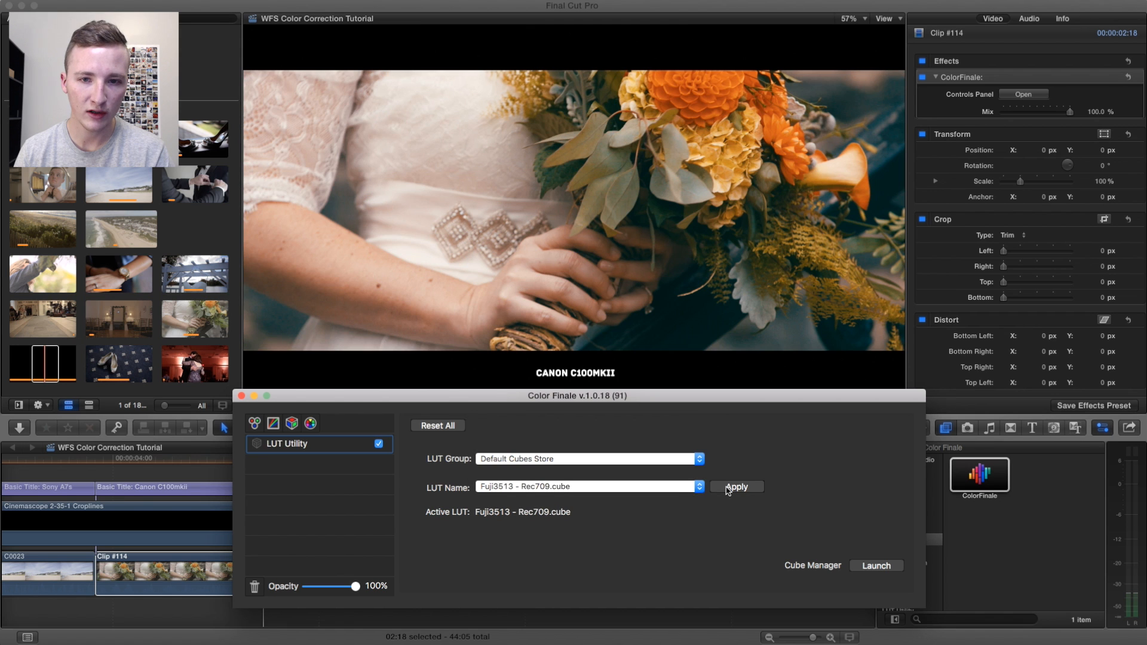
# Step: Apply the Fuji3513 - LOG.cube LUT to the bouquet clip and reduce the LUT Utility layer's opacity to 88%
pyautogui.click(672, 490)
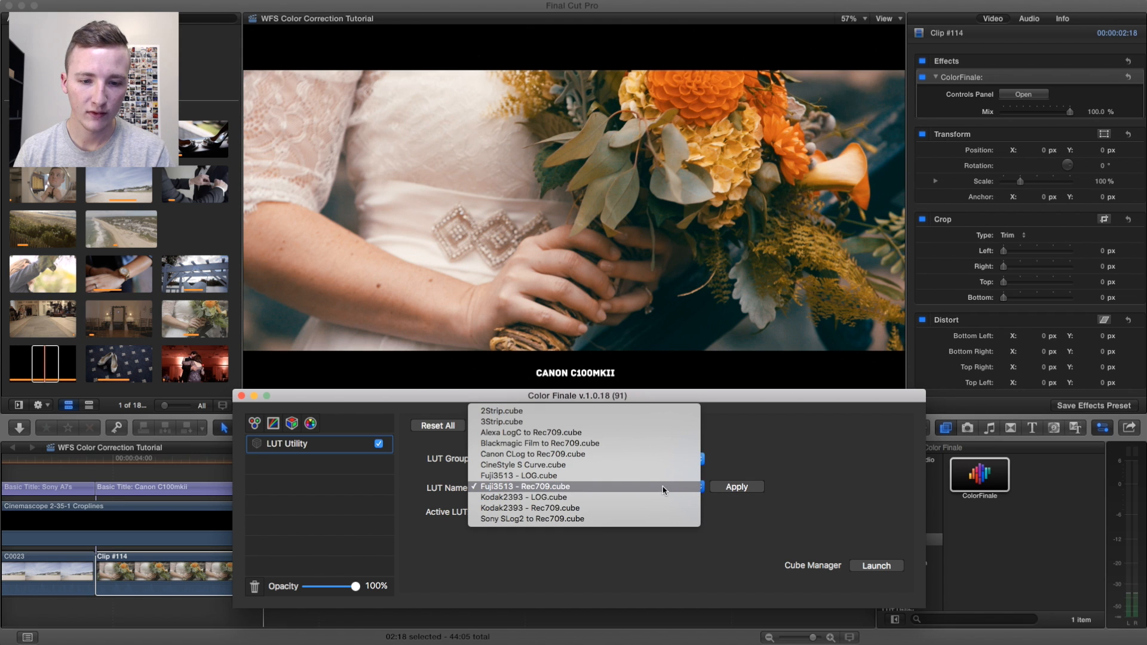
pyautogui.click(657, 476)
pyautogui.click(736, 487)
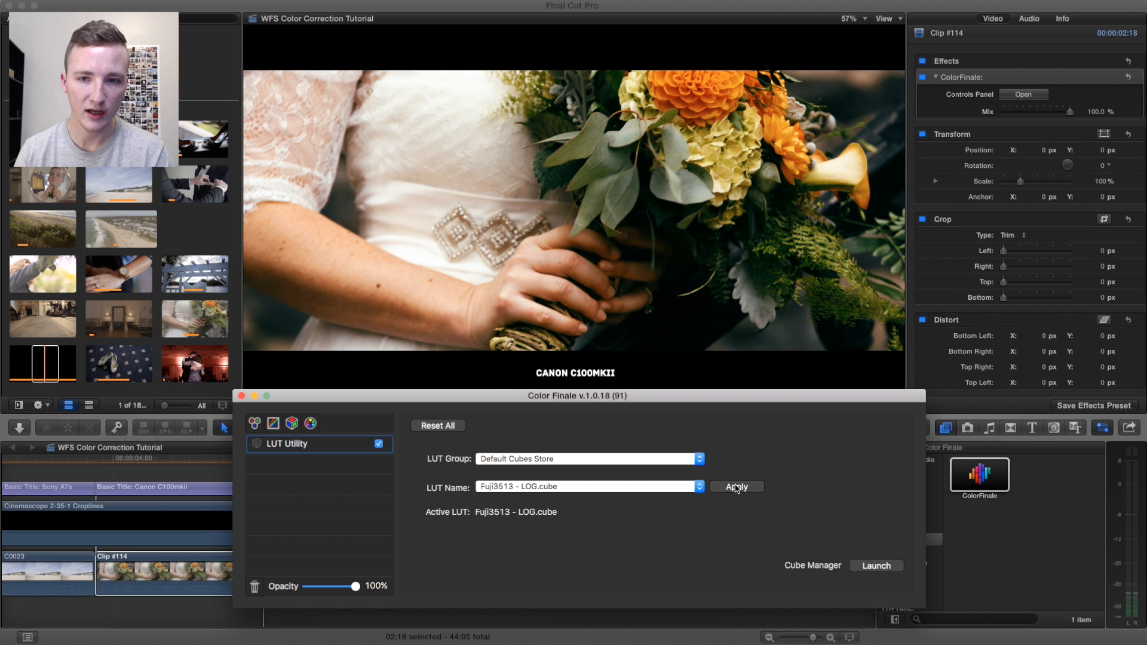
pyautogui.moveTo(355, 587); pyautogui.dragTo(397, 590)
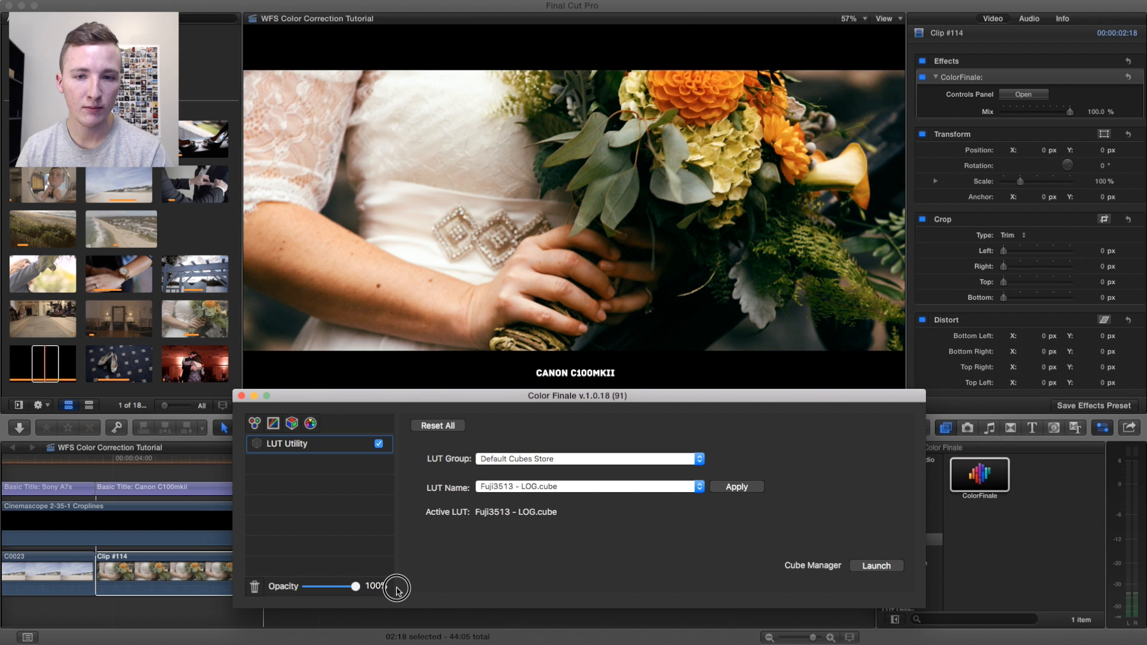
pyautogui.moveTo(397, 590); pyautogui.dragTo(350, 589)
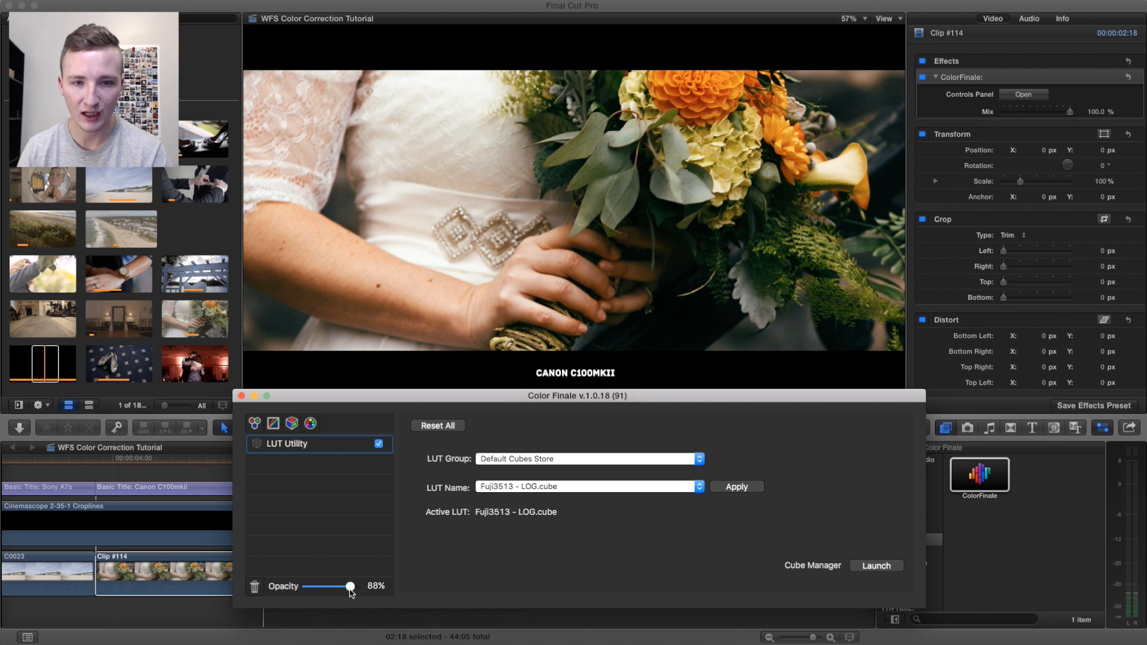
# Step: Add a Color Wheels layer, raise its overall lift to 0.022 and gamma to 0.076, and close the Color Finale controls
pyautogui.click(255, 424)
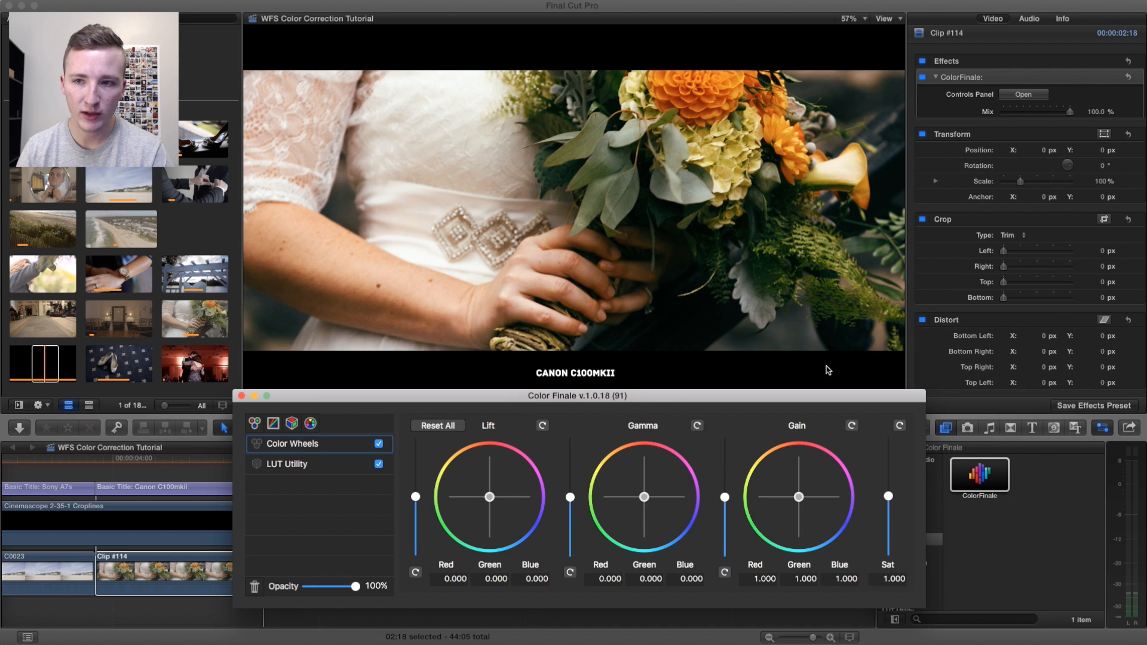
pyautogui.moveTo(416, 498); pyautogui.dragTo(416, 498)
pyautogui.click(571, 496)
pyautogui.moveTo(571, 496); pyautogui.dragTo(571, 495)
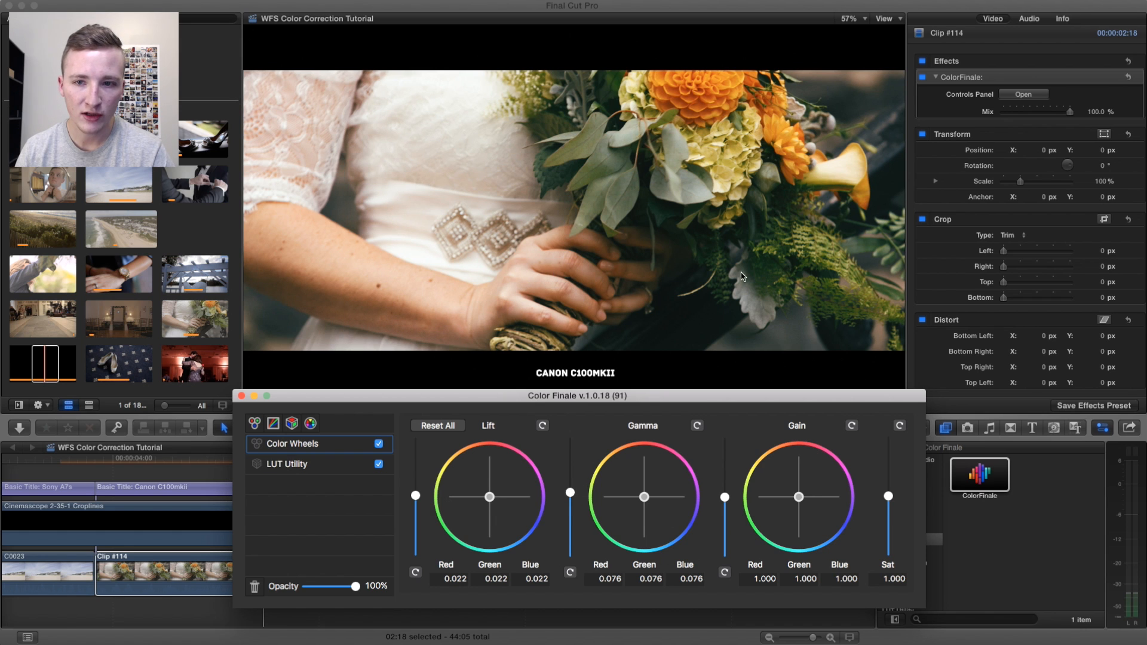
pyautogui.click(241, 396)
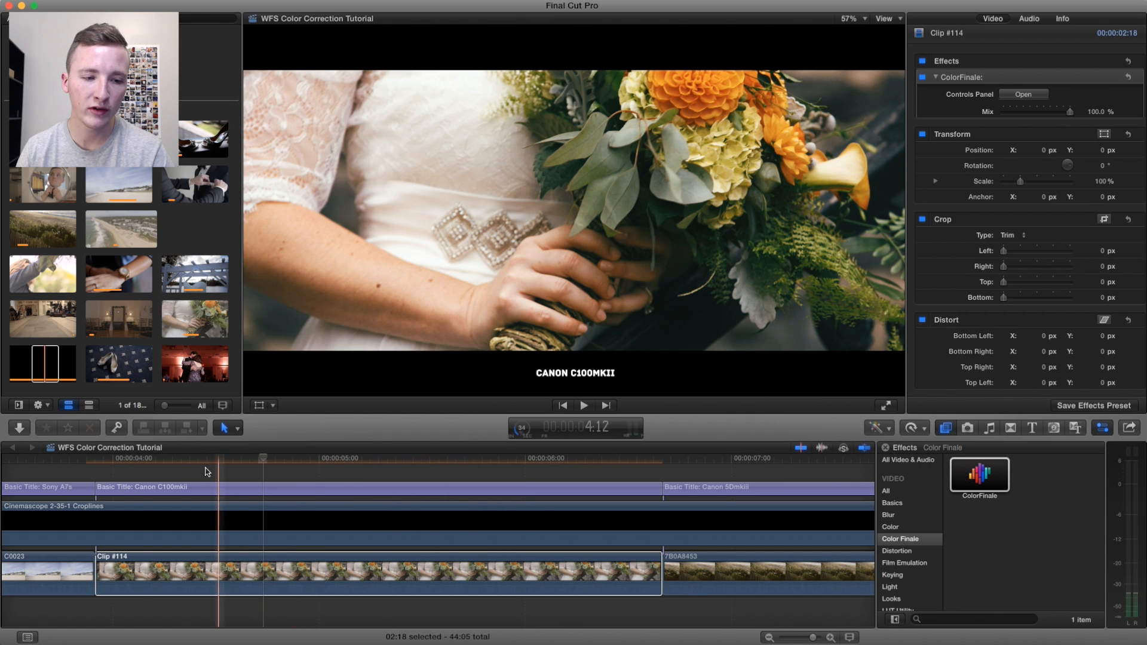
# Step: Scrub through the graded bouquet clip and compare it with the original by toggling ColorFinale, leaving the effect enabled
pyautogui.click(134, 459)
pyautogui.moveTo(133, 459); pyautogui.dragTo(607, 465)
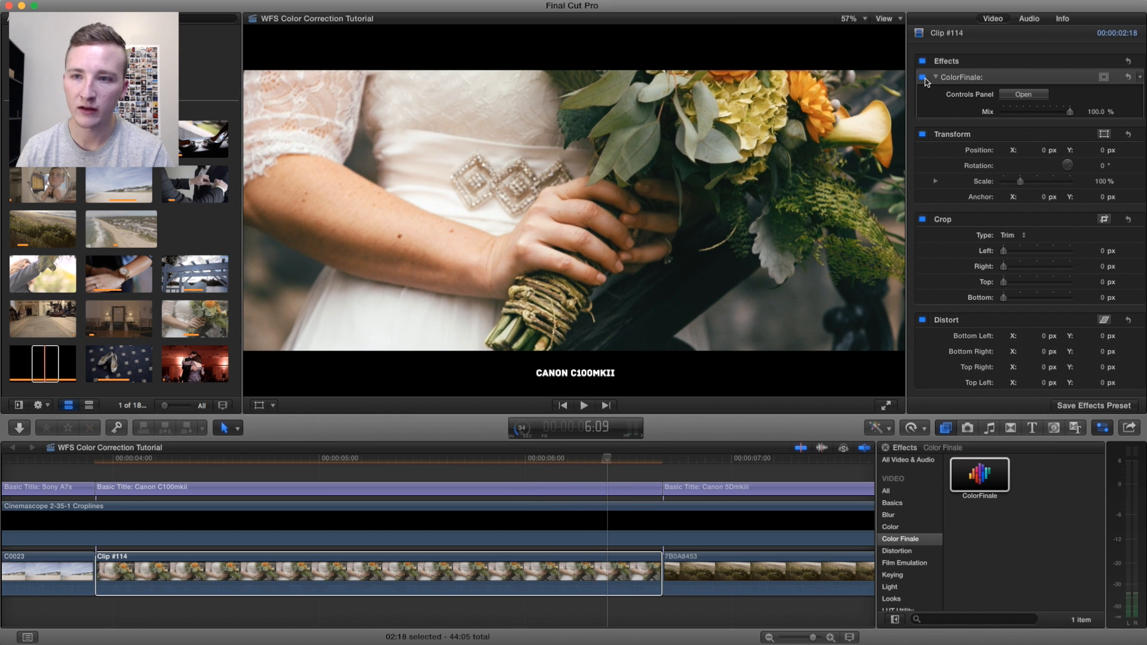
pyautogui.click(923, 77)
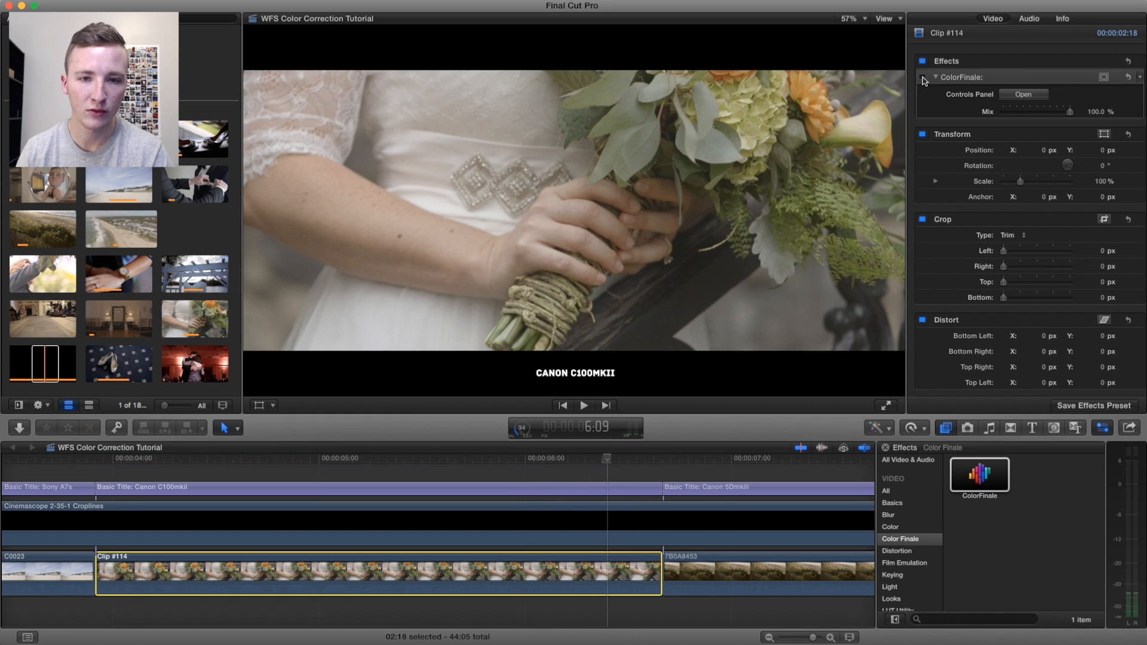
pyautogui.click(923, 78)
pyautogui.click(922, 77)
pyautogui.click(922, 78)
pyautogui.click(922, 78)
pyautogui.click(923, 77)
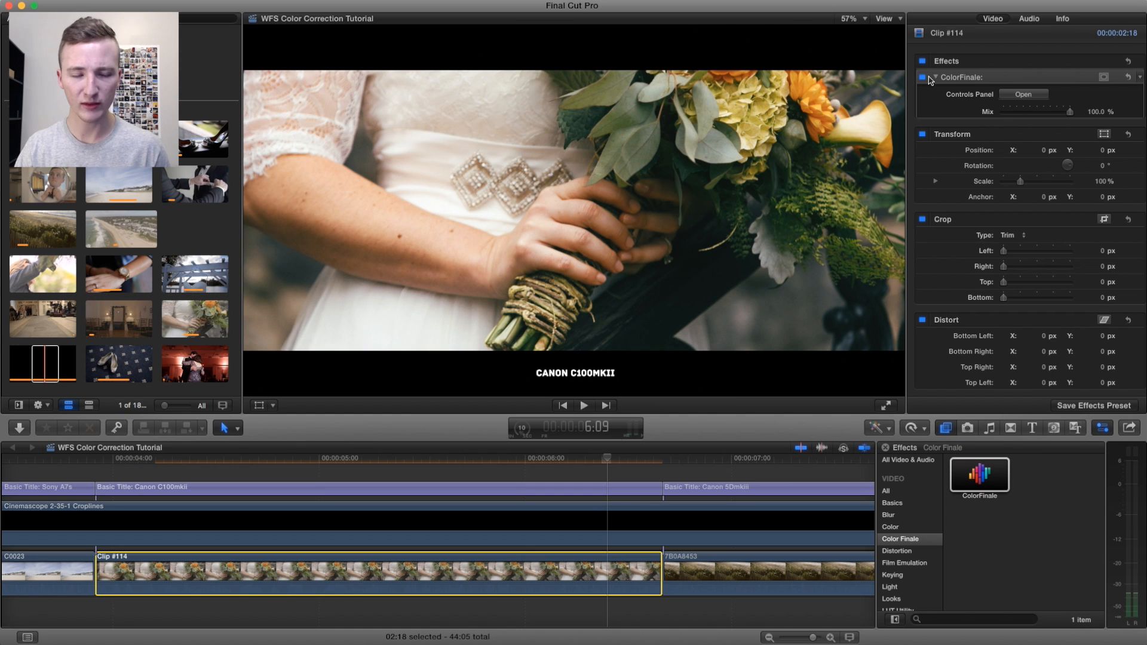
# Step: Add the ColorFinale effect to the Canon 5DmkIII dune grass clip and open its controls
pyautogui.hscroll(10, 595, 468)
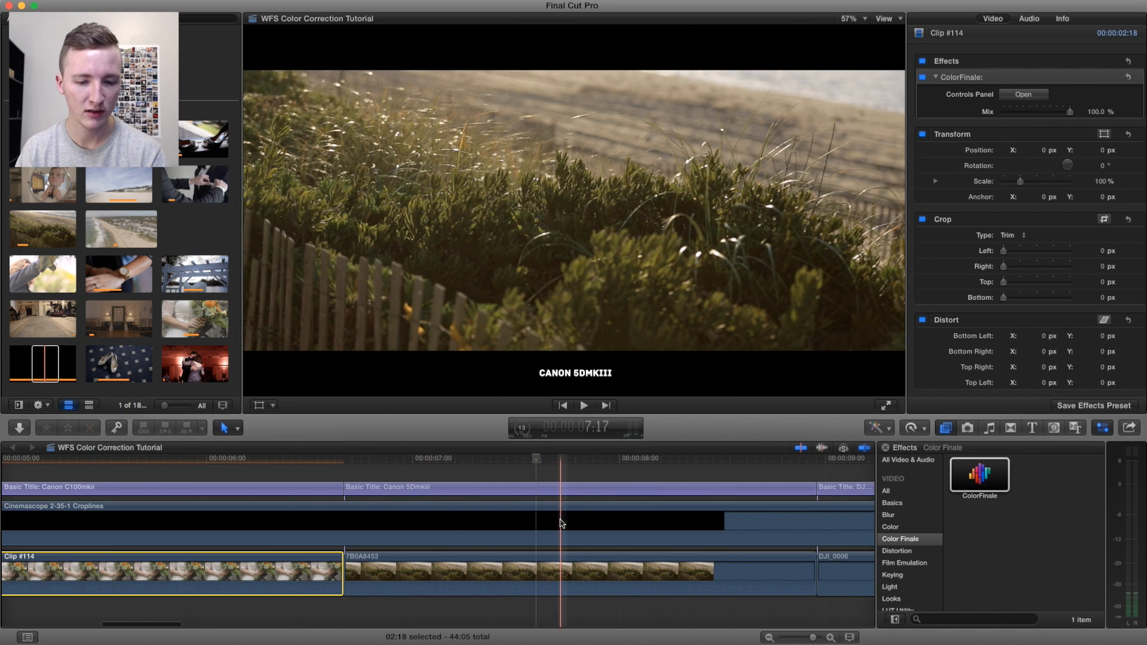
pyautogui.click(538, 567)
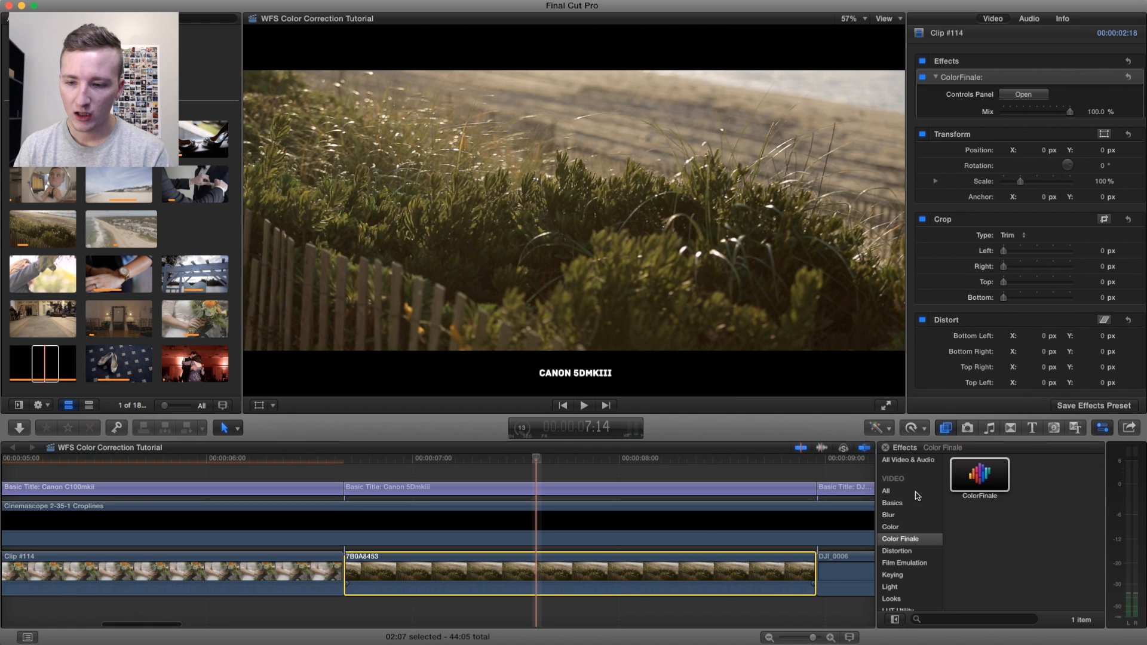
pyautogui.click(986, 477)
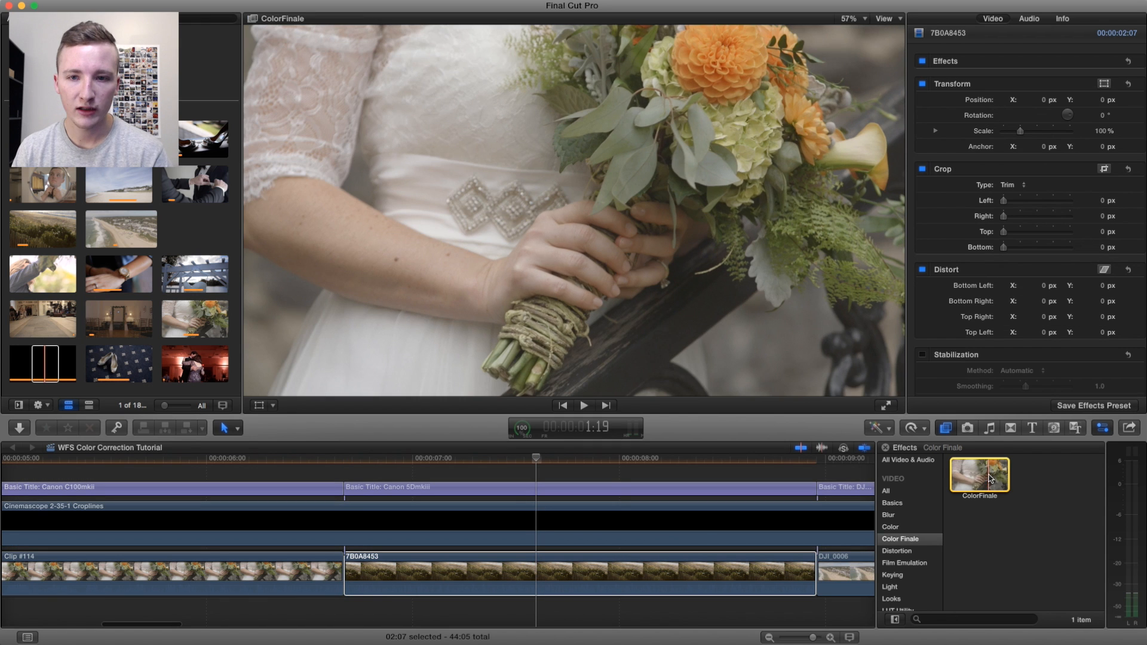
pyautogui.moveTo(565, 581); pyautogui.dragTo(562, 580)
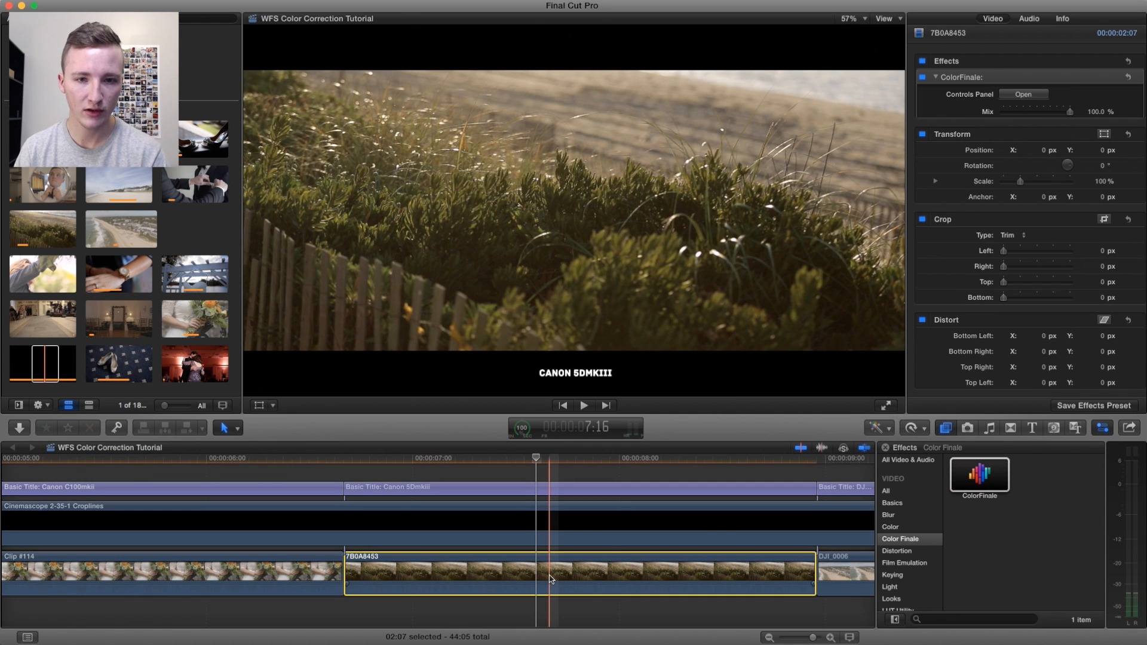
pyautogui.click(1014, 100)
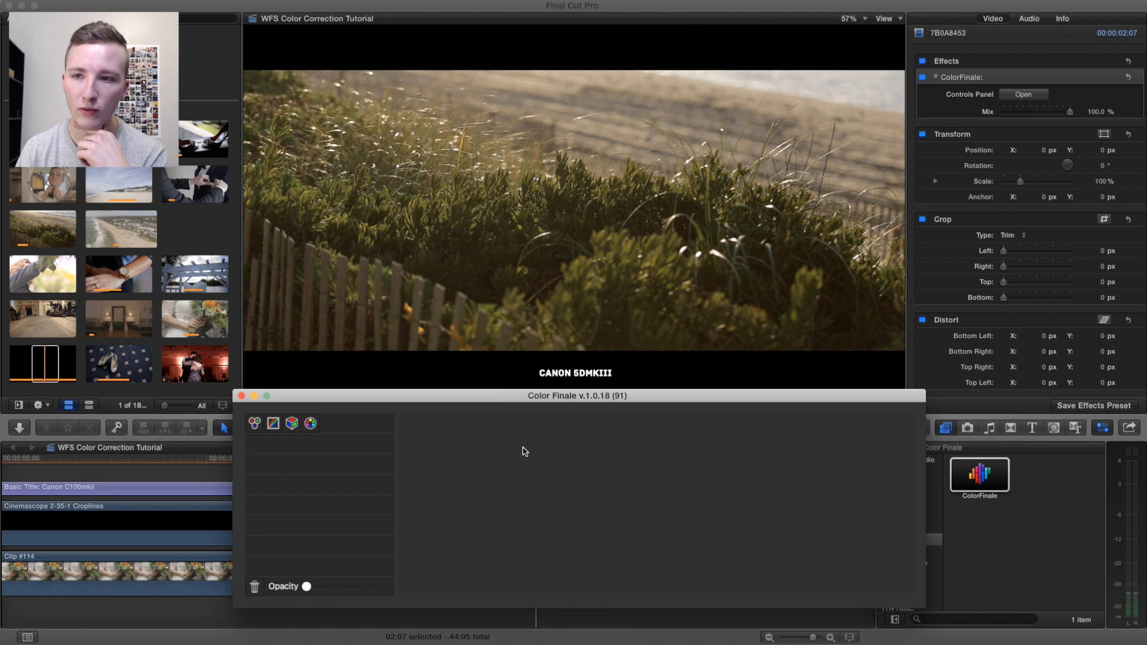
# Step: Add a LUT Utility layer to the dune grass clip and try the Kodak2393 - LOG.cube and Kodak2393 - Rec709.cube LUTs
pyautogui.moveTo(539, 397)
pyautogui.mouseDown()
pyautogui.moveTo(545, 598)
pyautogui.moveTo(537, 402)
pyautogui.mouseUp()
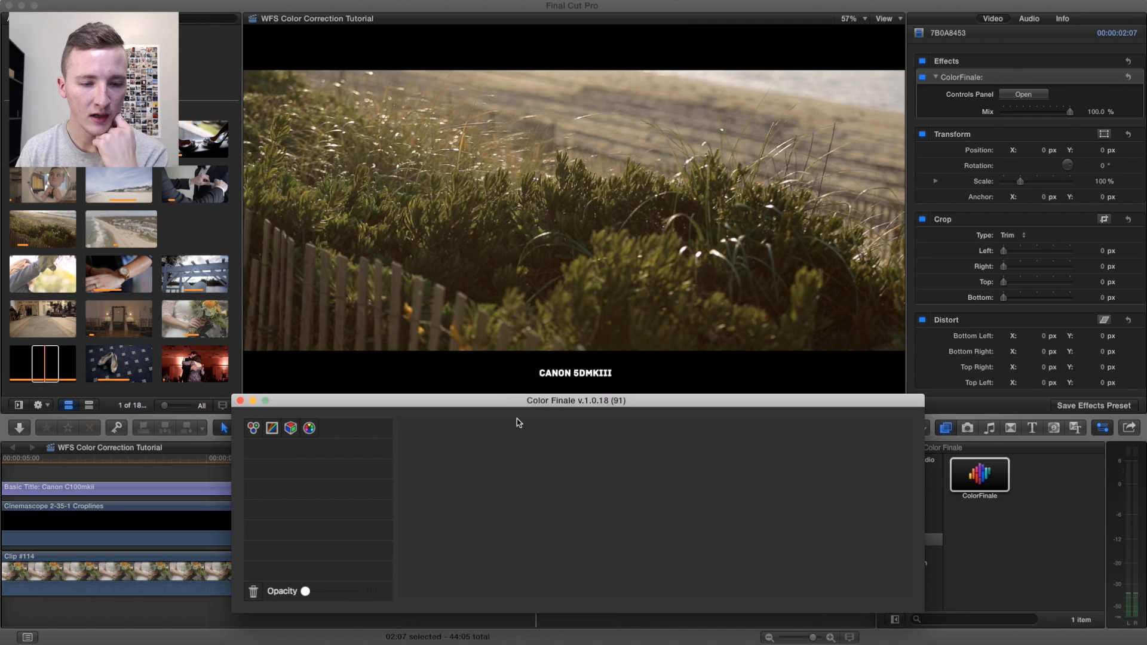
pyautogui.click(292, 428)
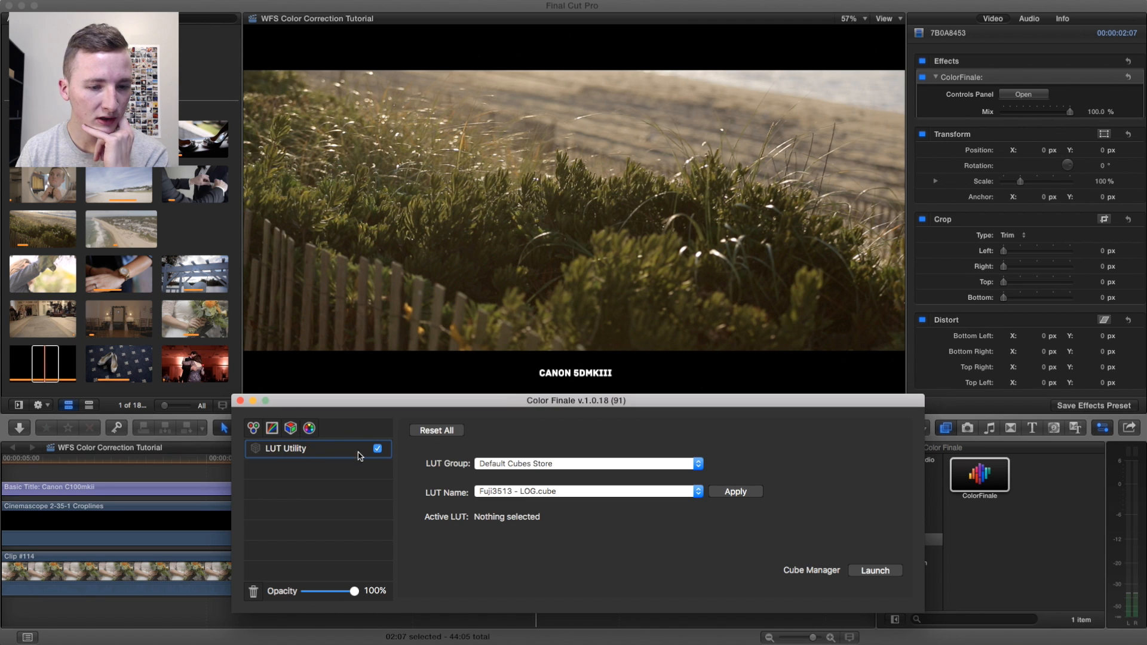
pyautogui.click(534, 494)
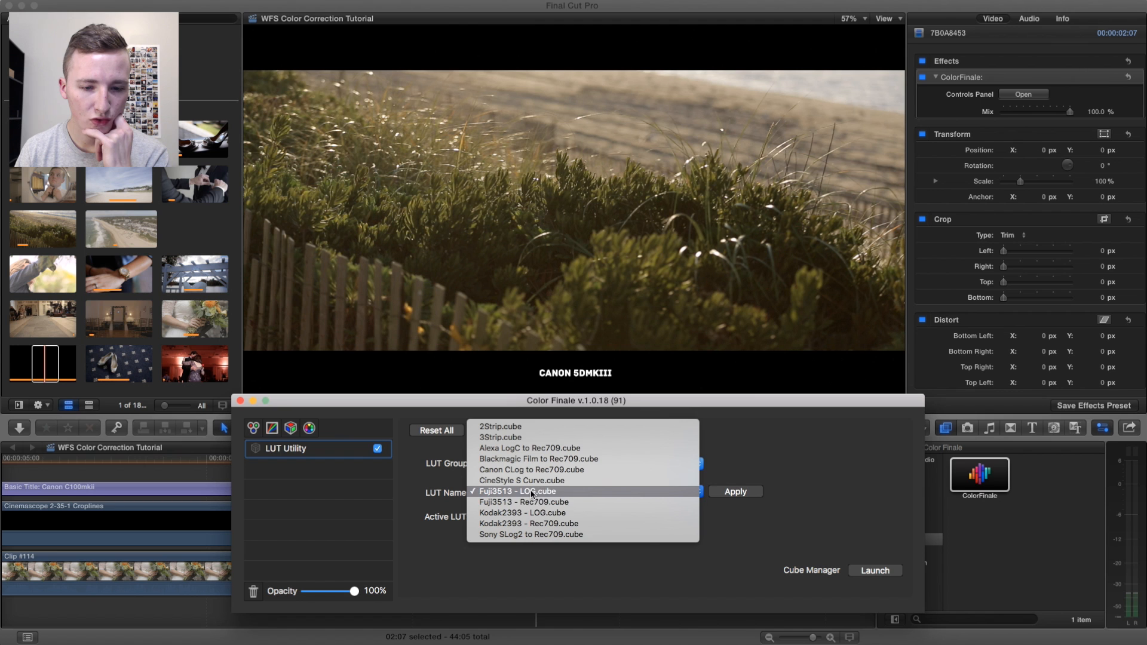
pyautogui.click(621, 513)
pyautogui.click(733, 491)
pyautogui.click(608, 493)
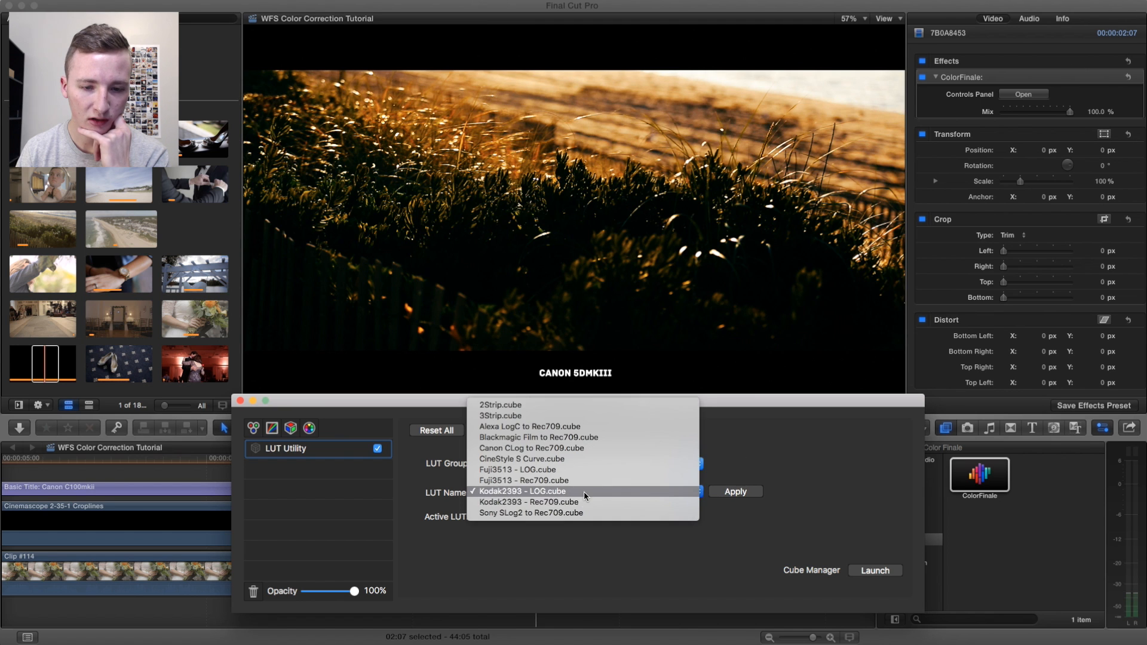
pyautogui.click(589, 504)
pyautogui.click(723, 492)
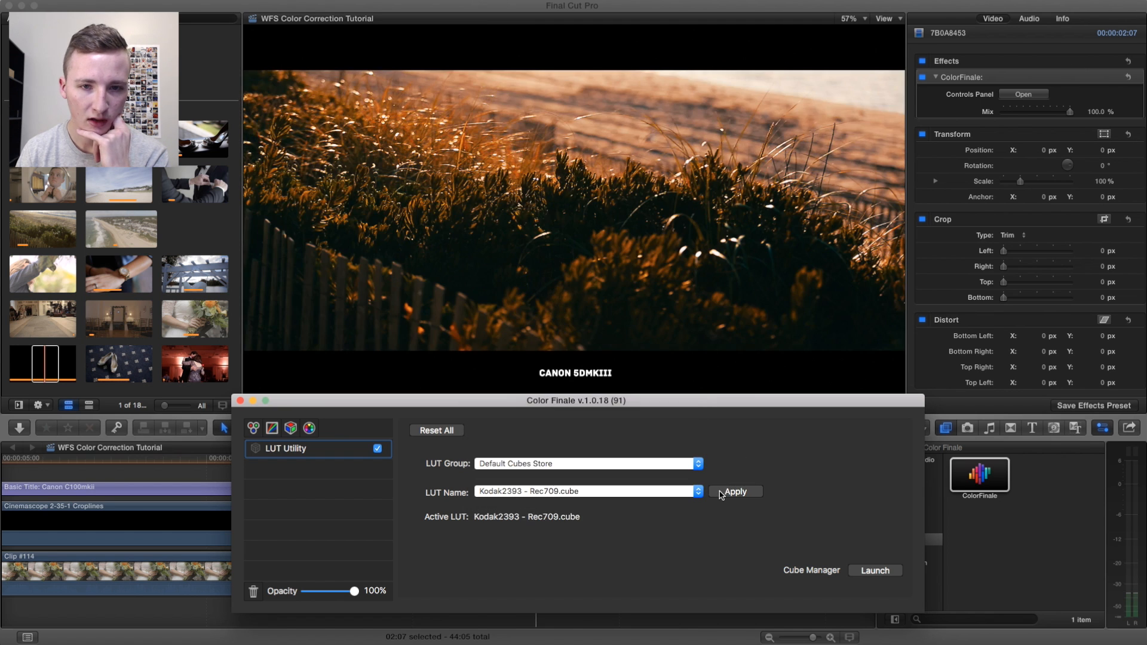
# Step: Compare the Fuji3513 - Rec709.cube, Fuji3513 - LOG.cube and Kodak2393 - Rec709.cube LUTs by applying them in turn to the dune grass clip
pyautogui.click(649, 493)
pyautogui.click(609, 471)
pyautogui.click(739, 493)
pyautogui.click(679, 494)
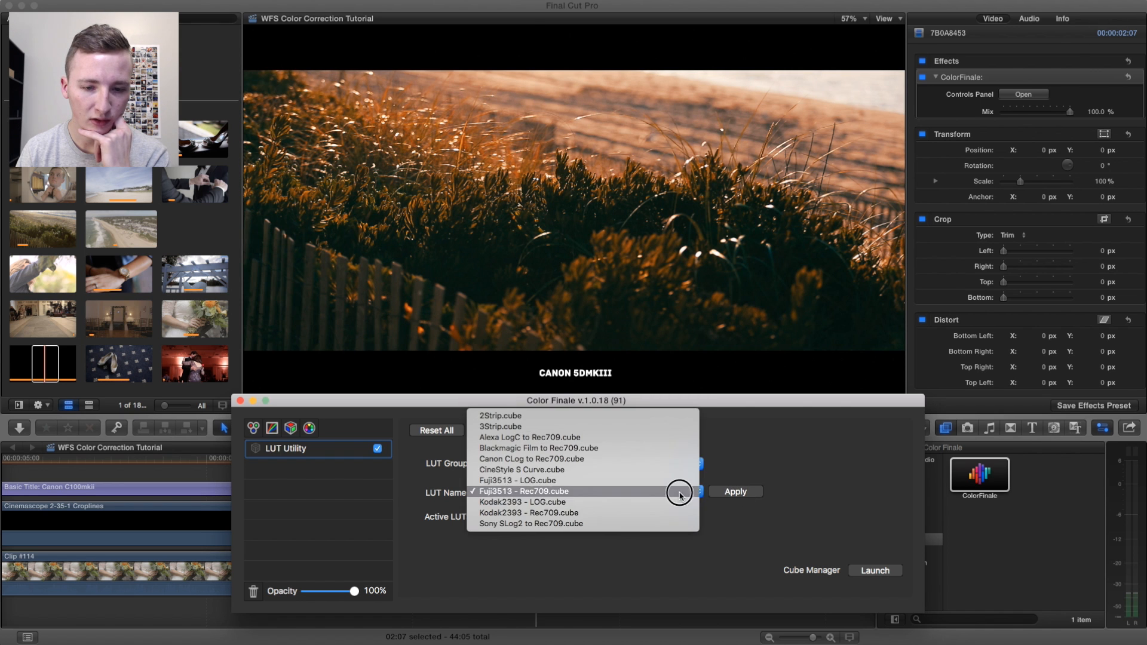
pyautogui.click(650, 481)
pyautogui.click(738, 492)
pyautogui.click(633, 497)
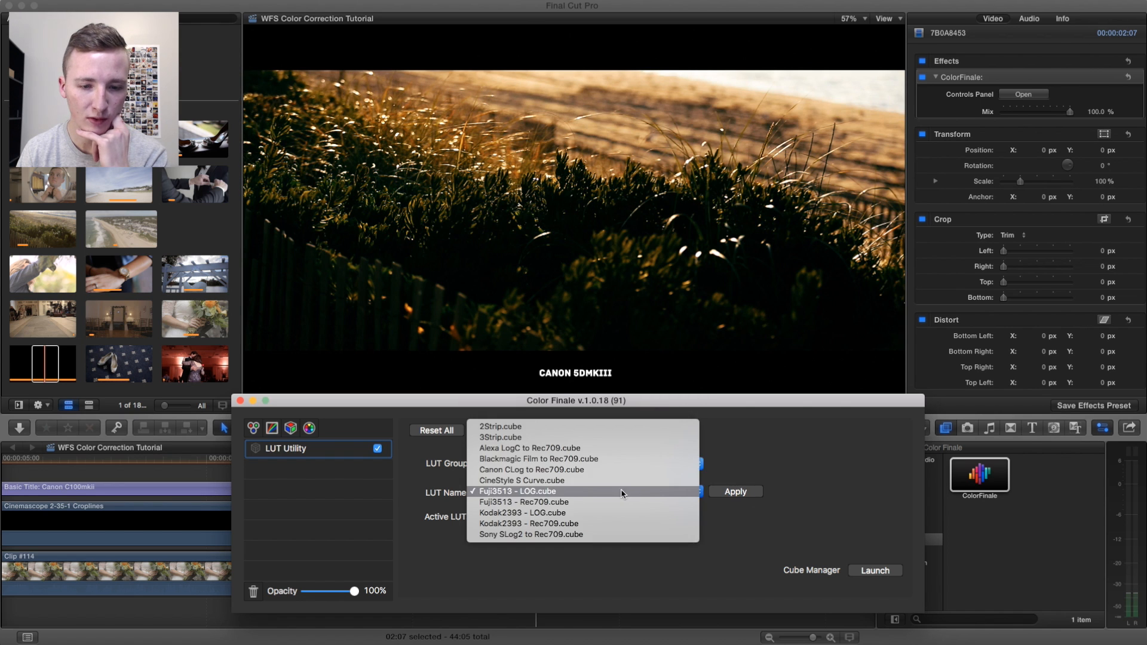
pyautogui.click(613, 502)
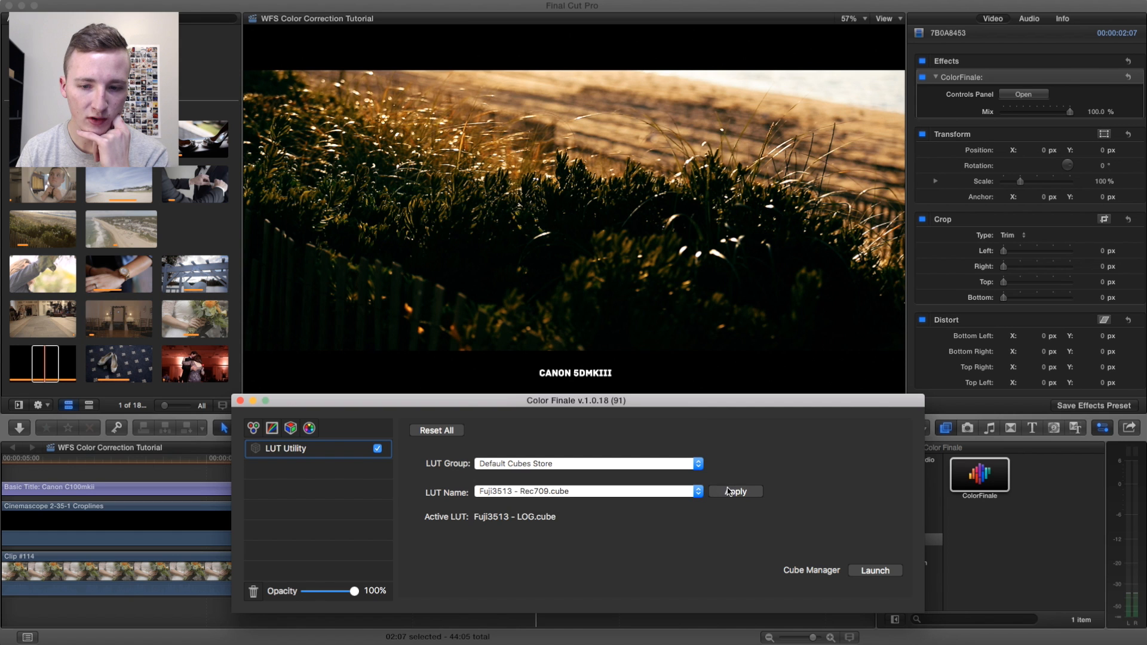
pyautogui.click(729, 492)
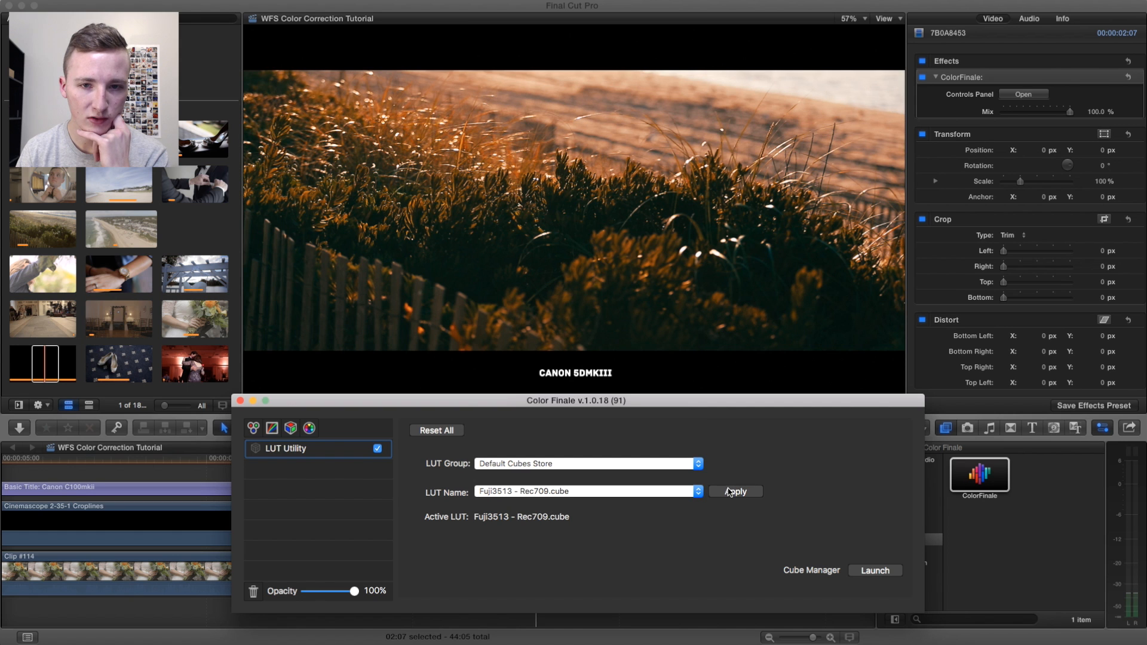
pyautogui.click(537, 494)
pyautogui.click(541, 512)
pyautogui.click(730, 492)
# Step: Apply the Fuji3513 - Rec709.cube LUT to the dune grass clip and reduce the LUT Utility layer's opacity to 26%
pyautogui.click(622, 491)
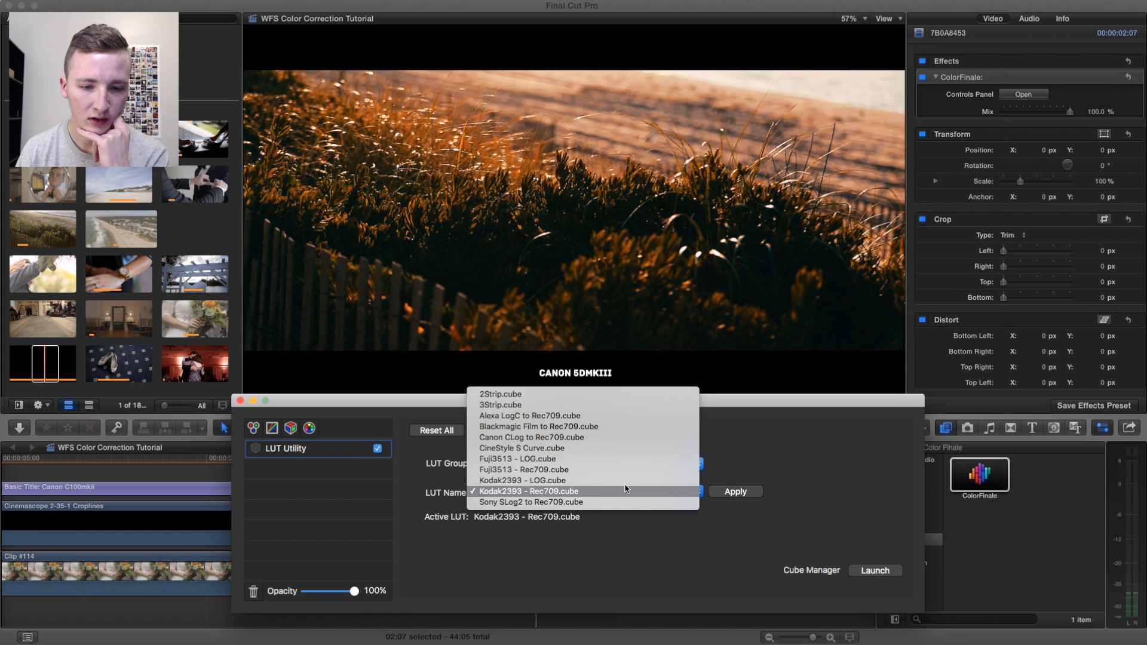
pyautogui.click(597, 471)
pyautogui.click(746, 491)
pyautogui.moveTo(355, 590); pyautogui.dragTo(321, 595)
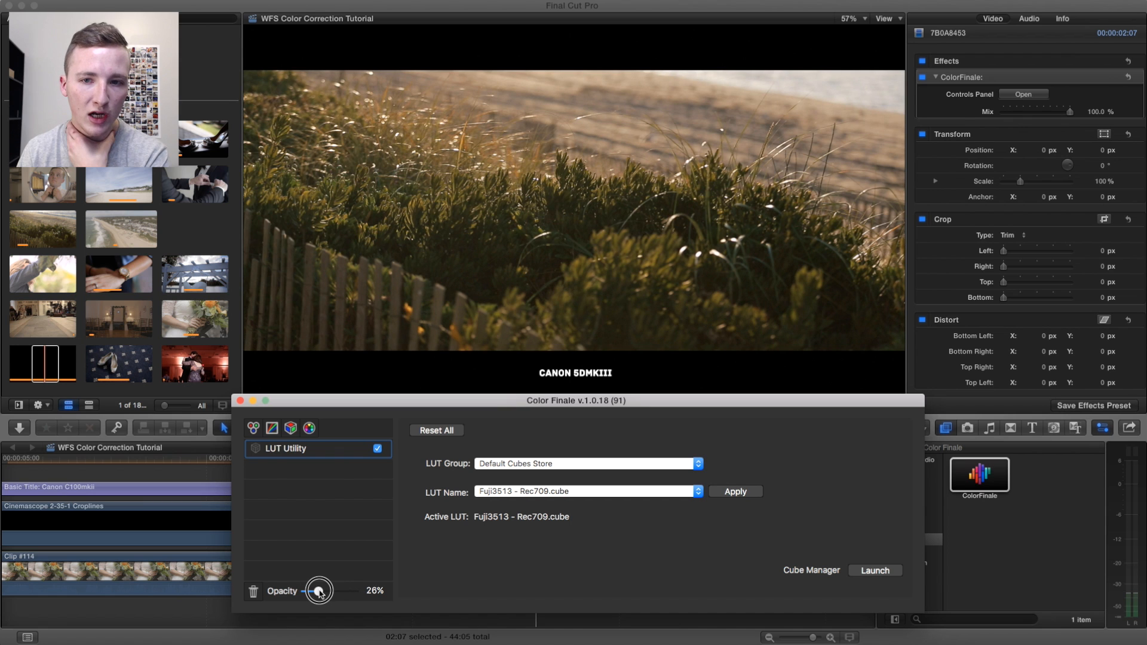
pyautogui.moveTo(319, 593); pyautogui.dragTo(320, 593)
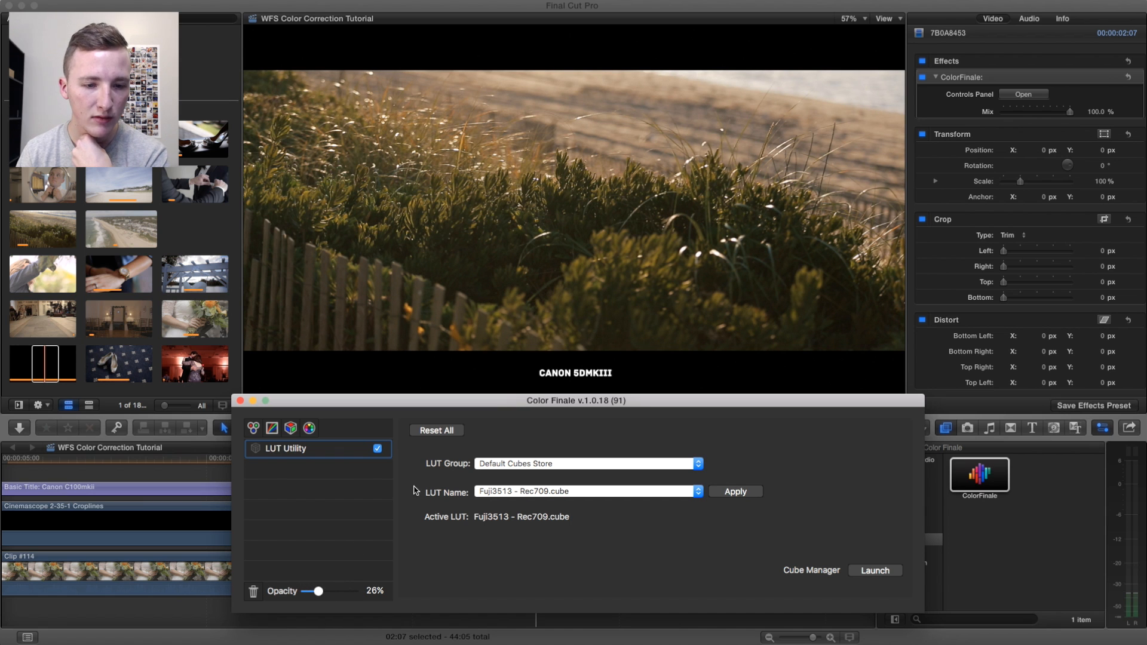
# Step: Add a Color Wheels layer with lift -0.011, gain 1.179 and gamma red 0.021, green -0.001, blue -0.020, and close the Color Finale controls
pyautogui.click(254, 429)
pyautogui.click(416, 503)
pyautogui.moveTo(416, 504); pyautogui.dragTo(416, 504)
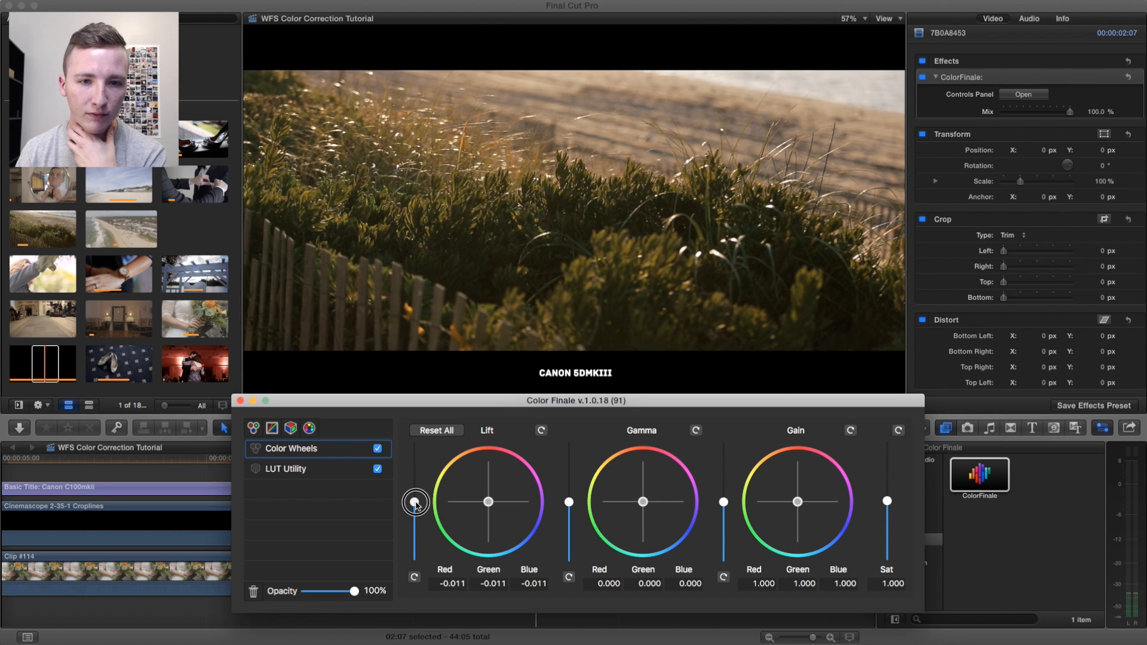
pyautogui.click(725, 504)
pyautogui.moveTo(726, 503); pyautogui.dragTo(726, 498)
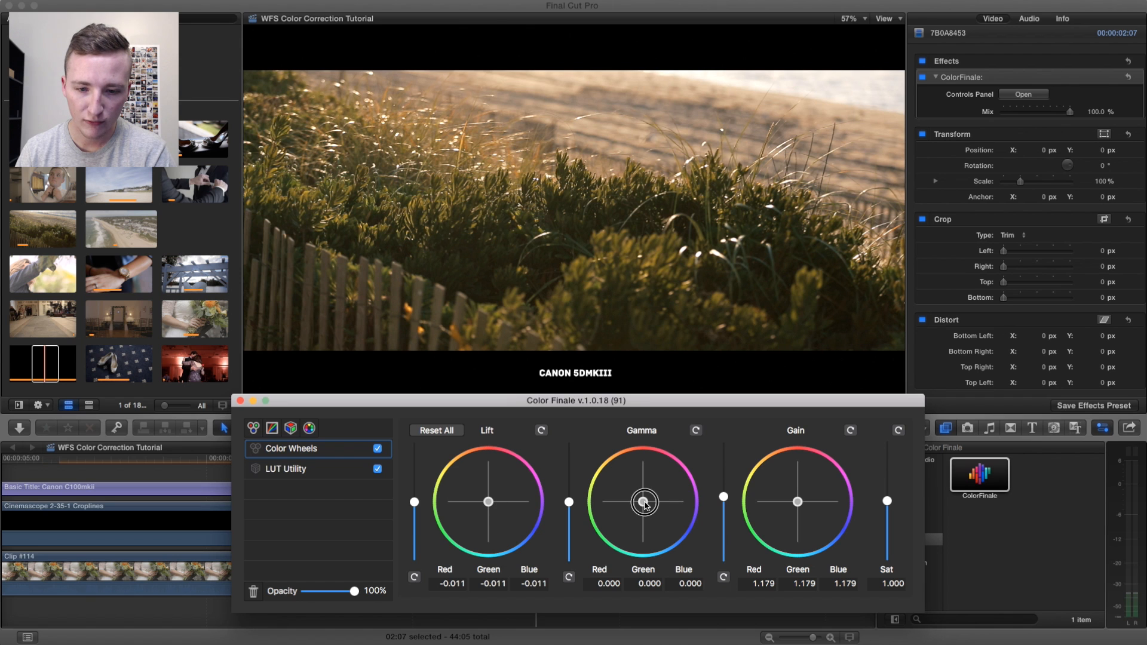
pyautogui.moveTo(646, 505); pyautogui.dragTo(643, 501)
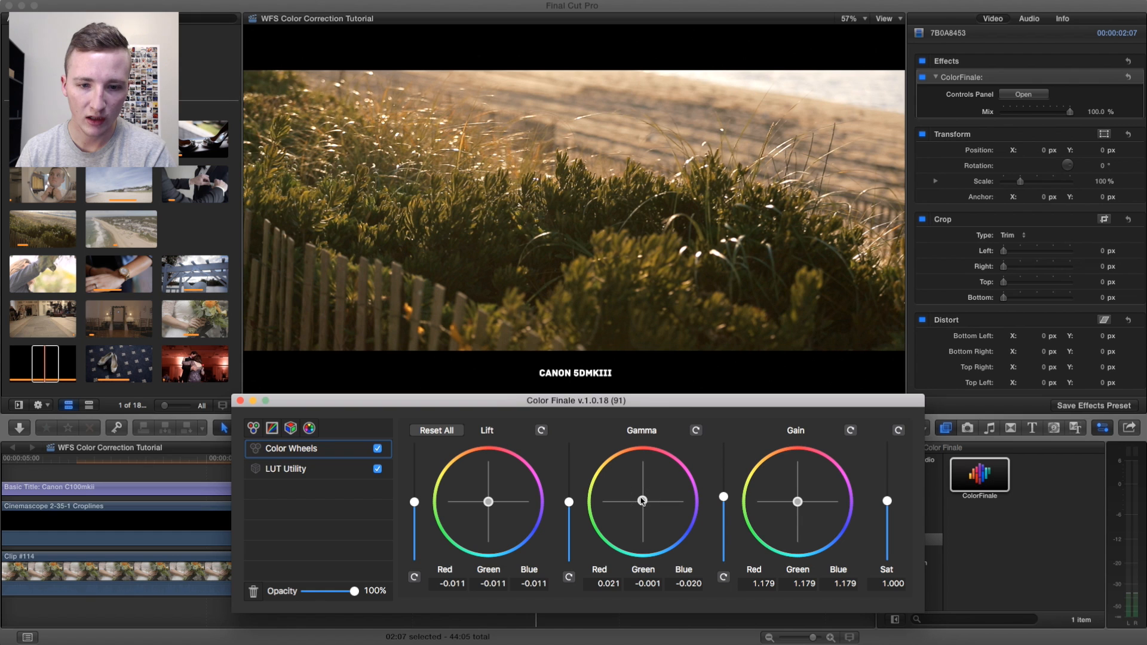
pyautogui.click(240, 400)
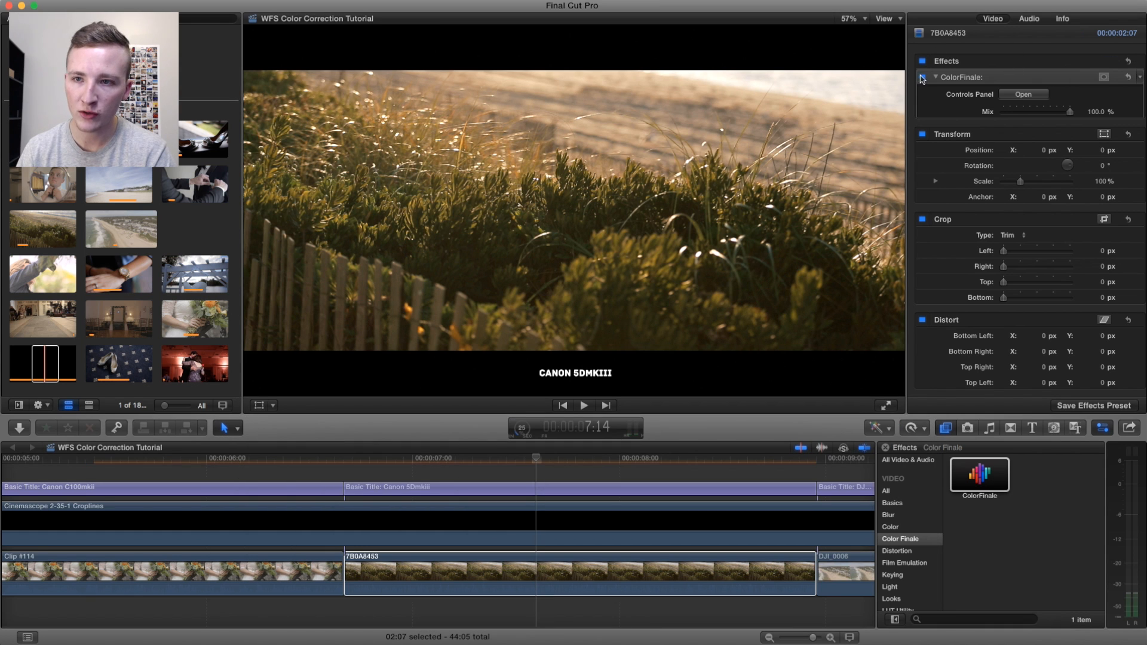
# Step: Compare the graded dune grass clip with the original by toggling the ColorFinale effect repeatedly, leaving it enabled
pyautogui.click(922, 77)
pyautogui.click(921, 78)
pyautogui.click(922, 78)
pyautogui.click(922, 78)
pyautogui.click(922, 78)
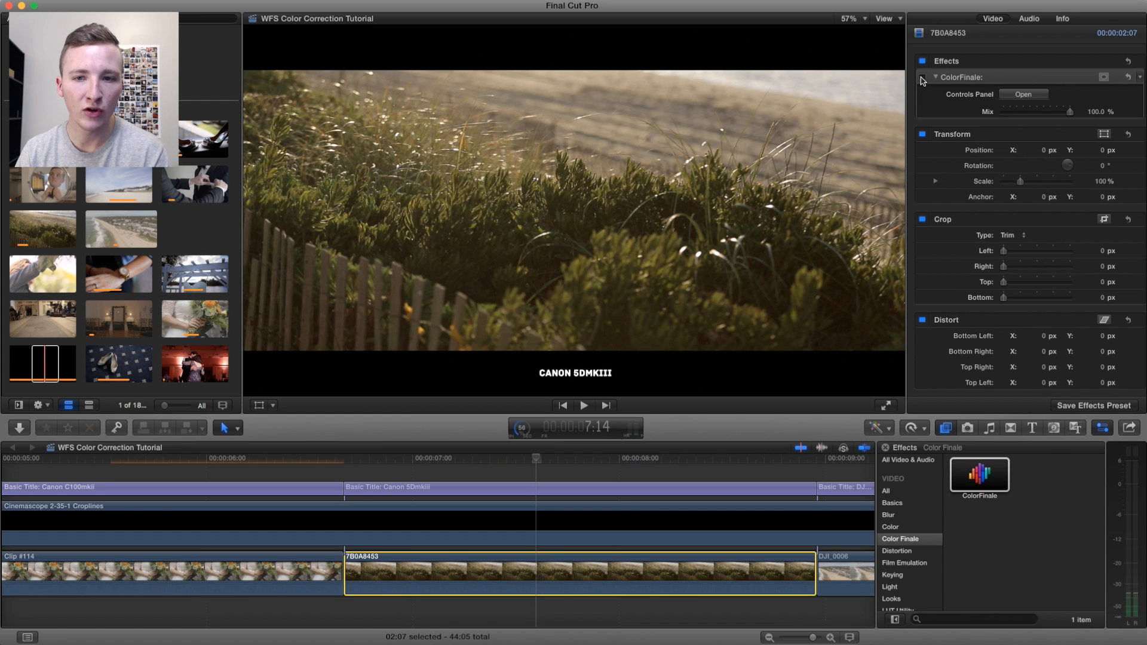
pyautogui.click(922, 78)
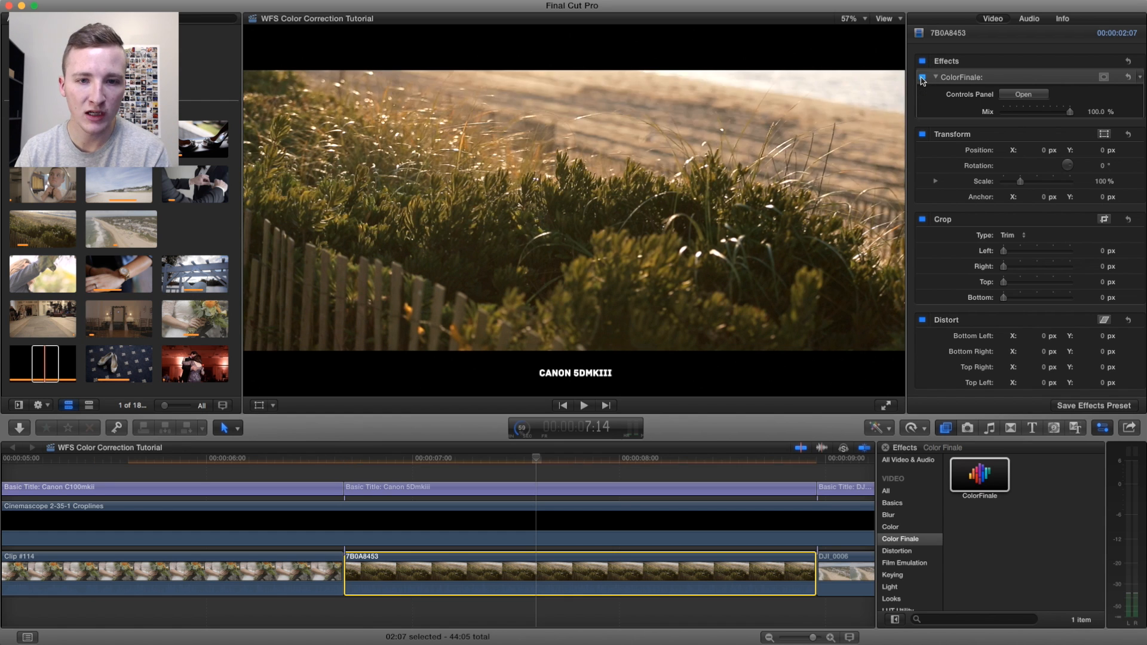
pyautogui.click(922, 78)
pyautogui.click(922, 78)
pyautogui.click(922, 78)
pyautogui.click(922, 78)
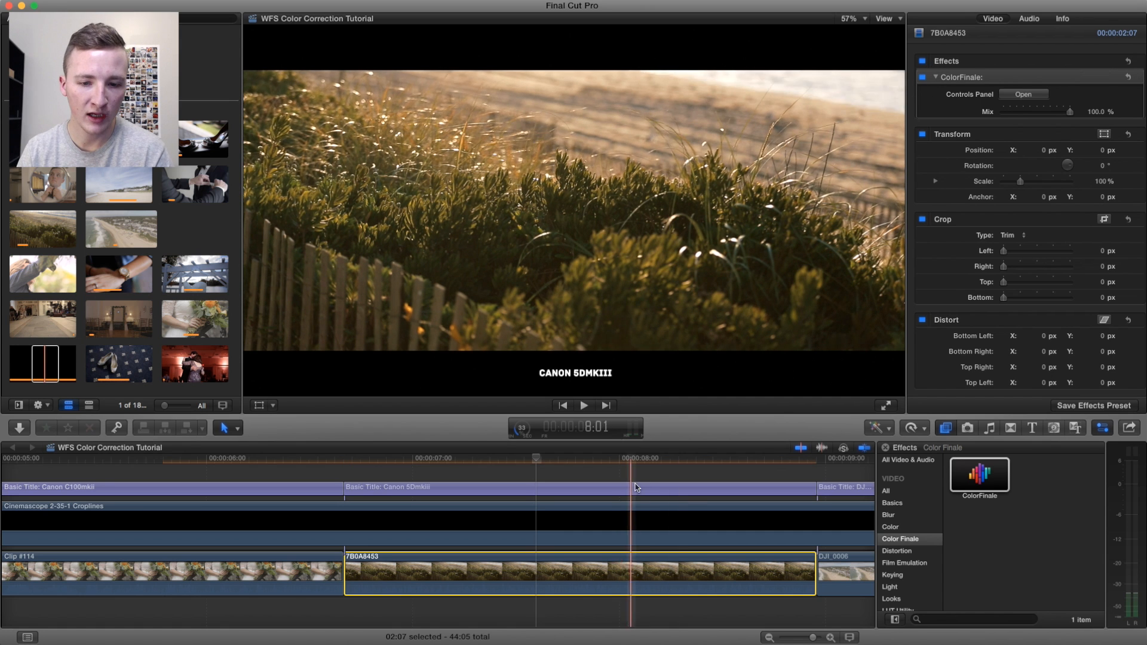
# Step: Move the playhead to 10:00 on the DJI Phantom 3 Pro aerial beach shot and select the DJI_0006 clip
pyautogui.hscroll(5, 639, 487)
pyautogui.hscroll(1, 637, 487)
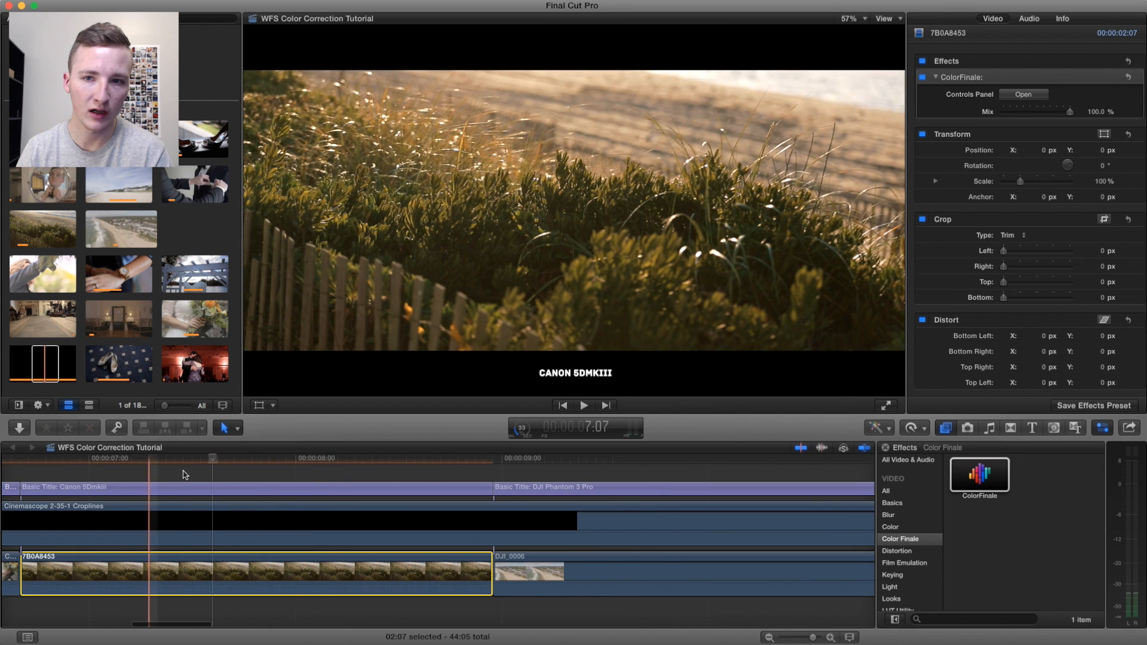
pyautogui.click(445, 476)
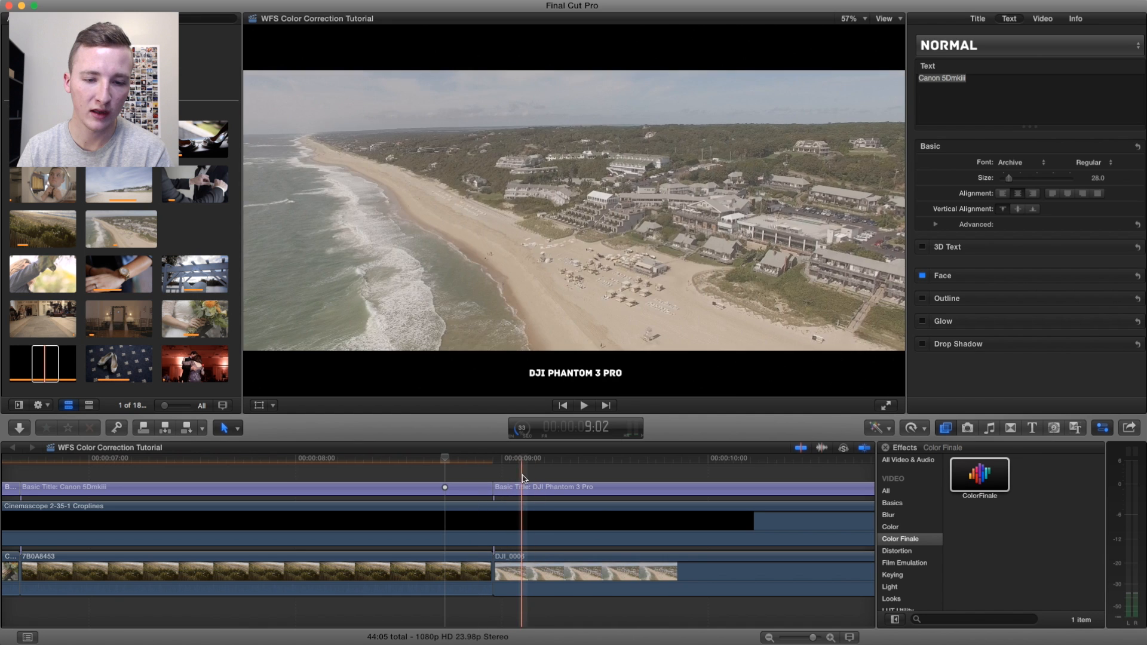
pyautogui.hscroll(5, 524, 478)
pyautogui.click(485, 470)
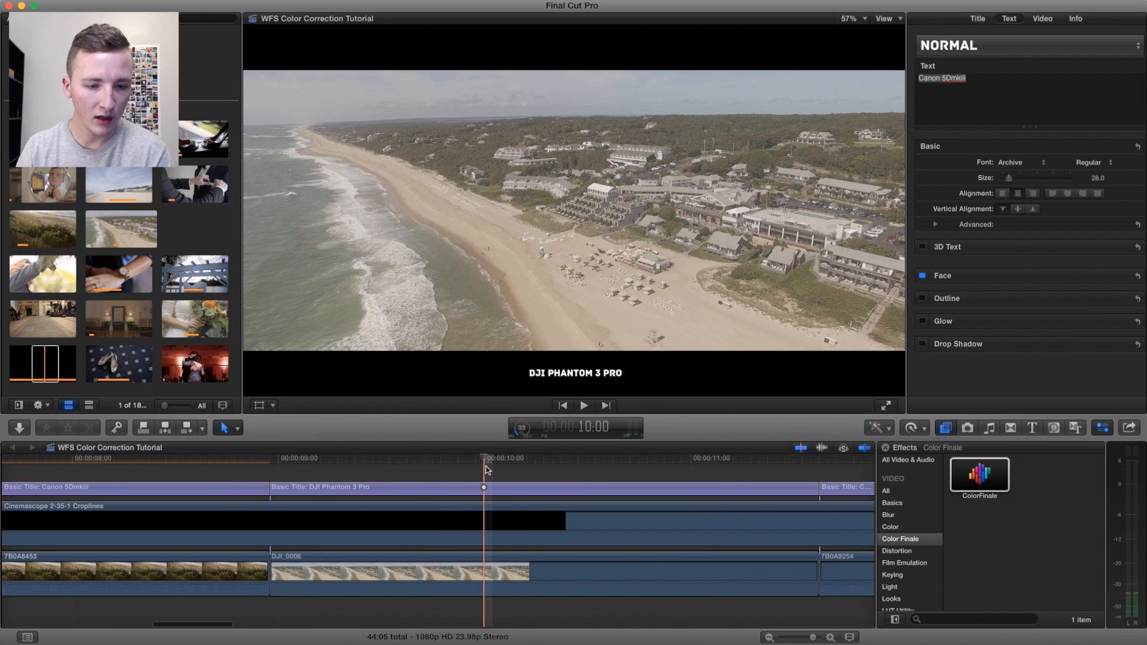
pyautogui.hscroll(3, 419, 525)
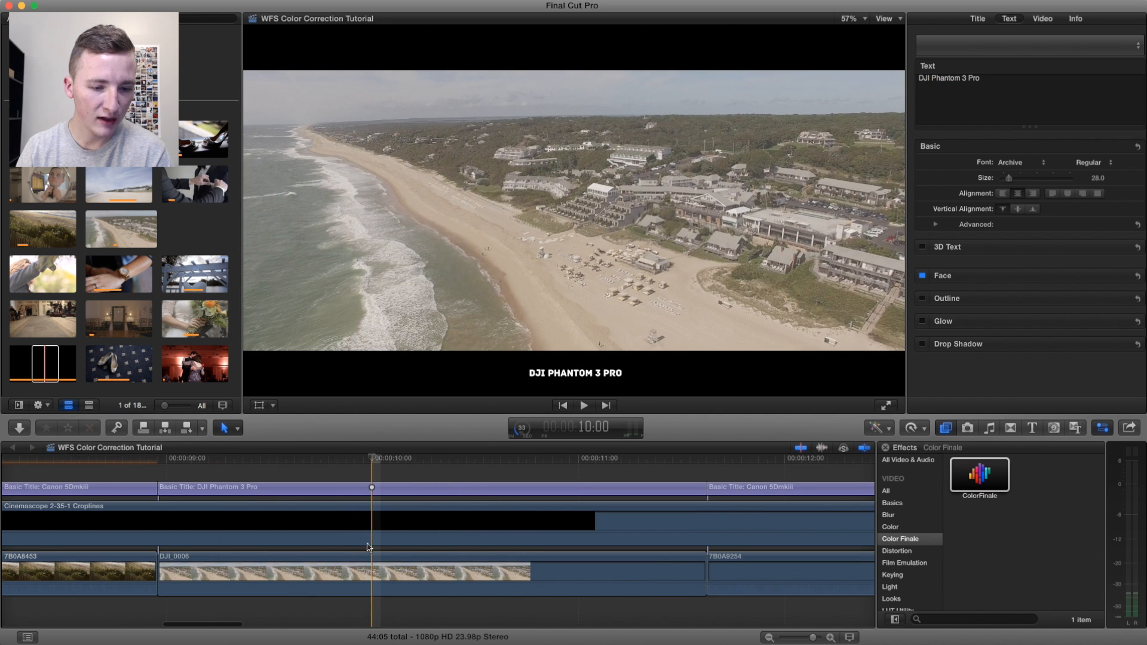
pyautogui.click(374, 572)
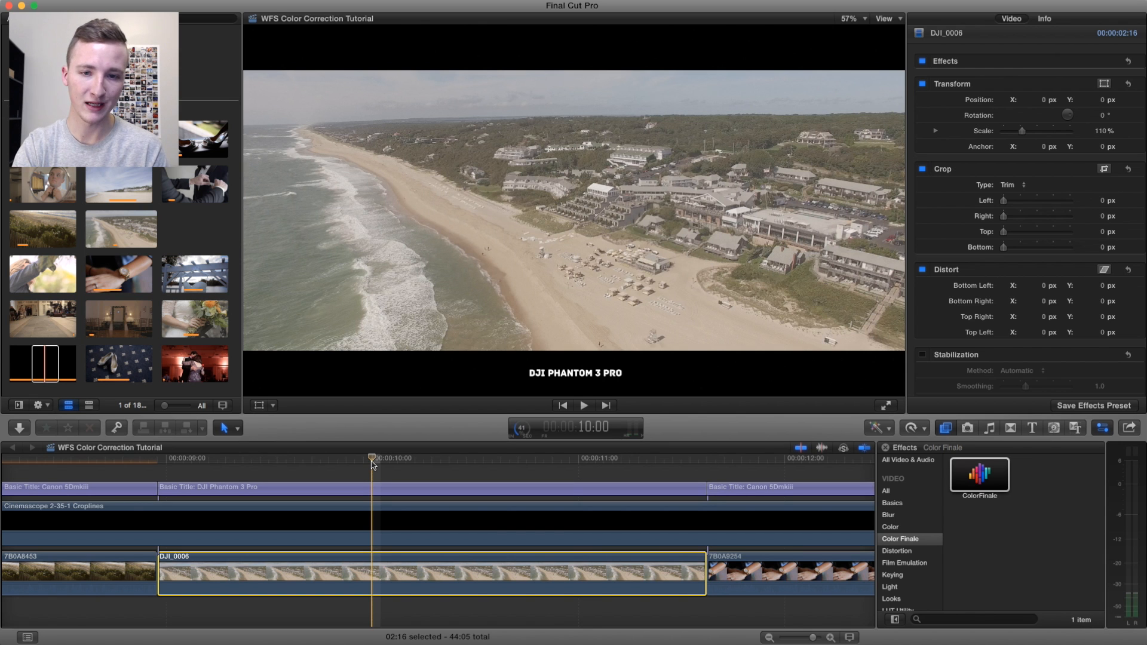
# Step: Try Balance Color on the aerial beach clip, undoing and redoing it to compare, and leave the correction undone
pyautogui.press('alt+super+b')
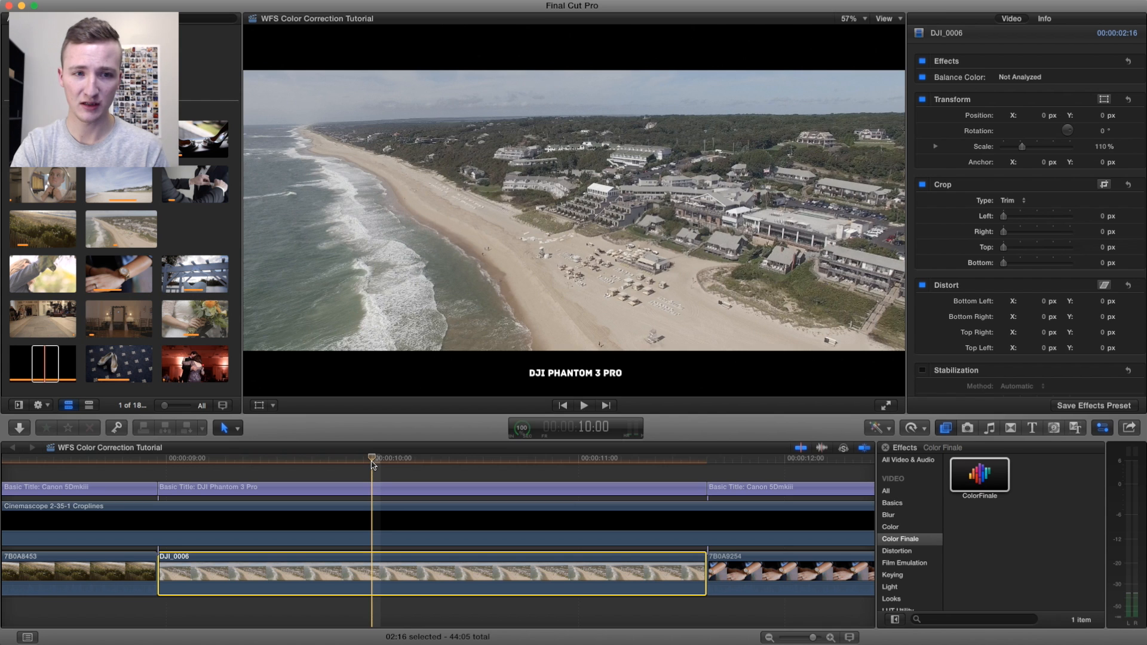
pyautogui.press('super+z')
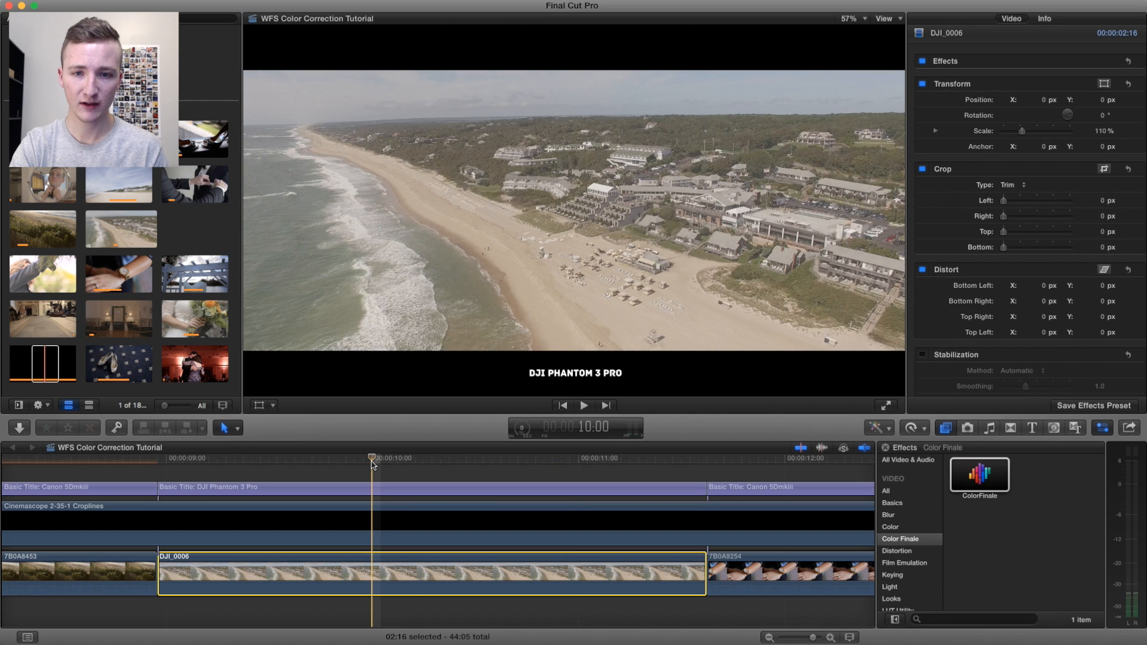
pyautogui.press('super+shift+z')
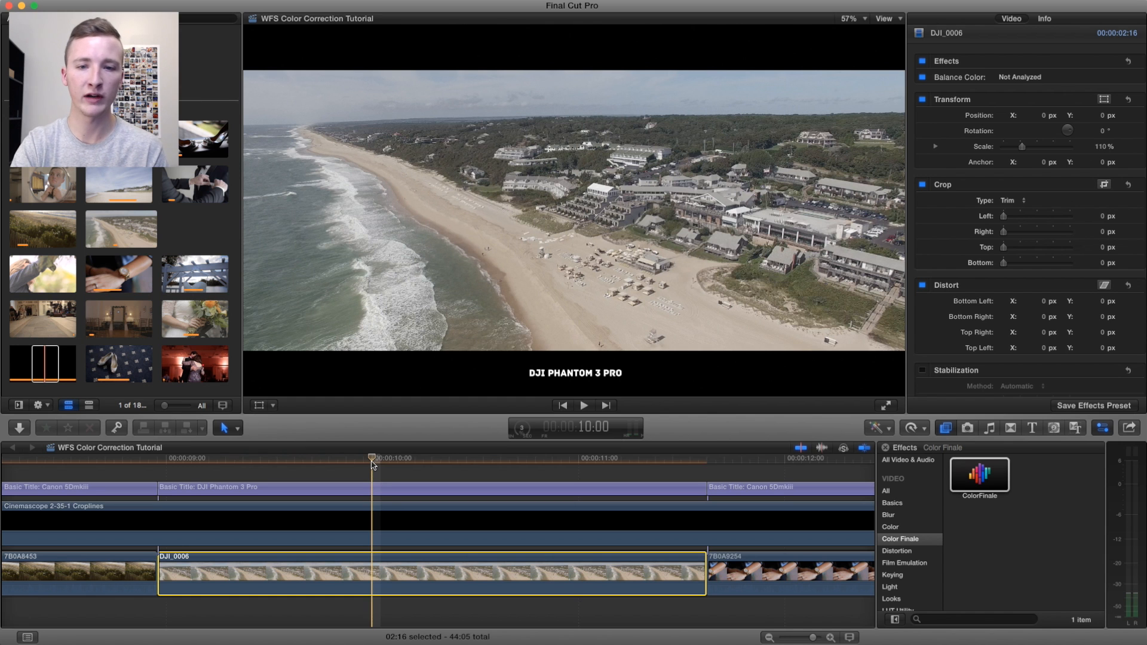
pyautogui.press('super+z')
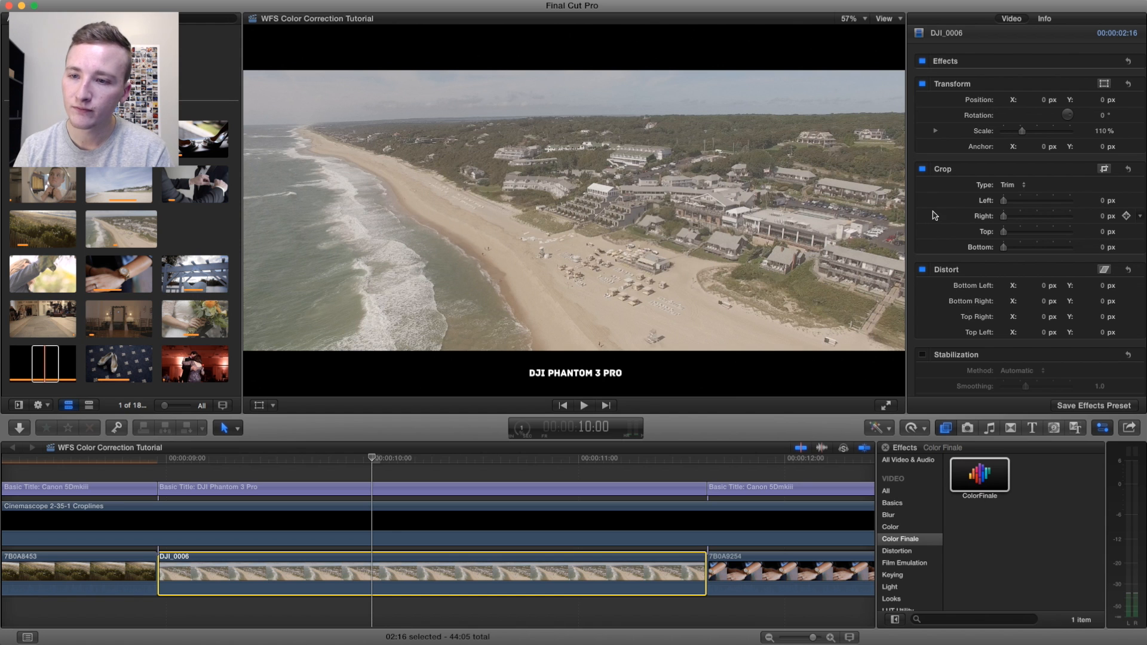
# Step: Add the ColorFinale effect to the aerial beach clip and open its controls below the preview
pyautogui.click(980, 475)
pyautogui.click(1016, 94)
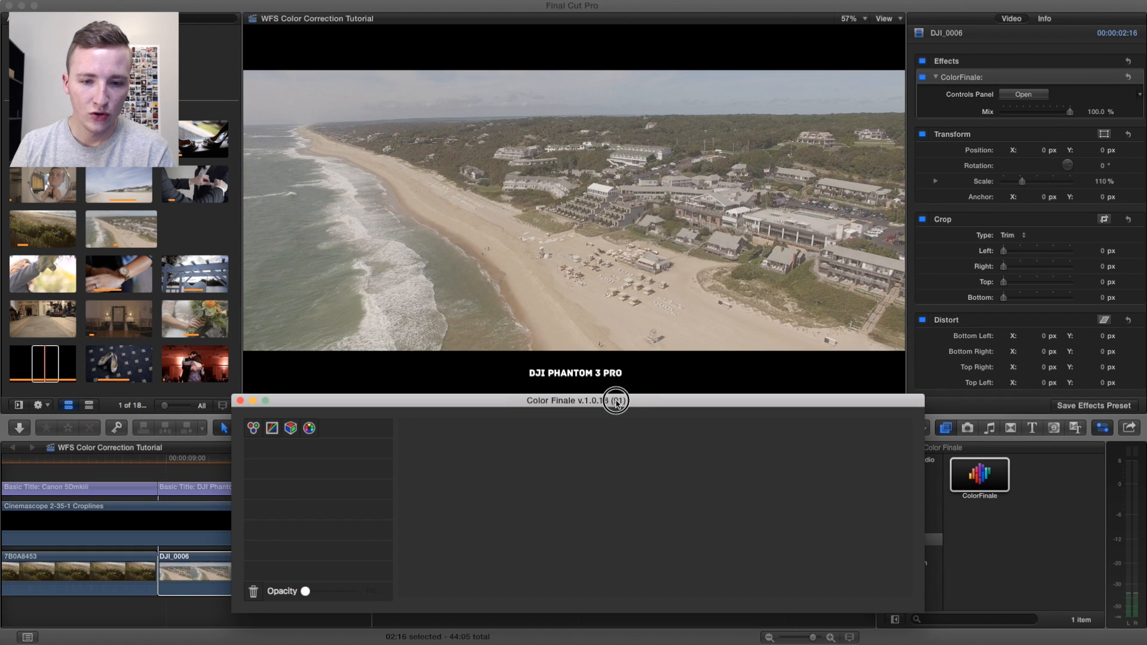
pyautogui.moveTo(605, 404); pyautogui.dragTo(602, 406)
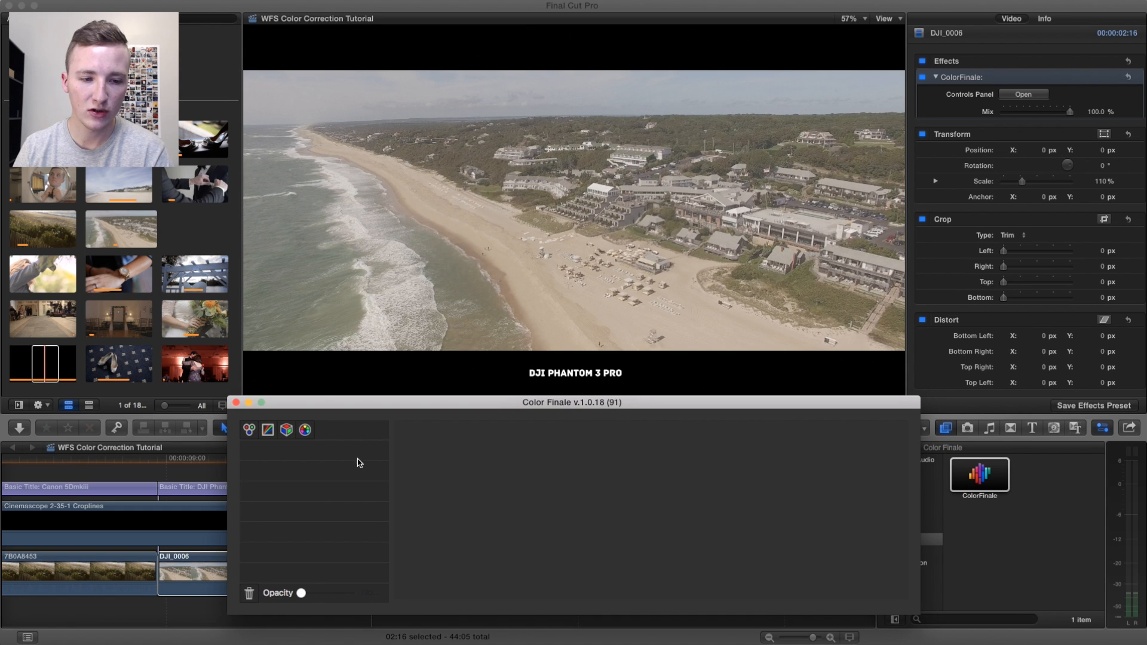
# Step: Add a LUT Utility layer to the aerial beach clip and apply the CineStyle S Curve.cube LUT at 100% opacity
pyautogui.click(287, 430)
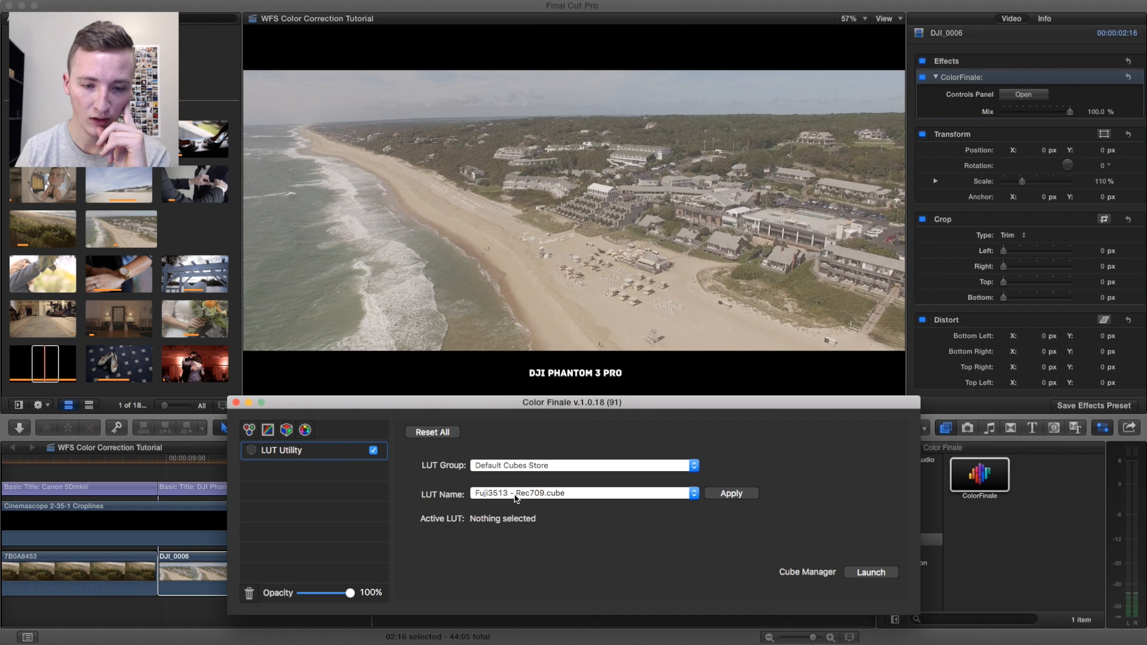
pyautogui.click(516, 494)
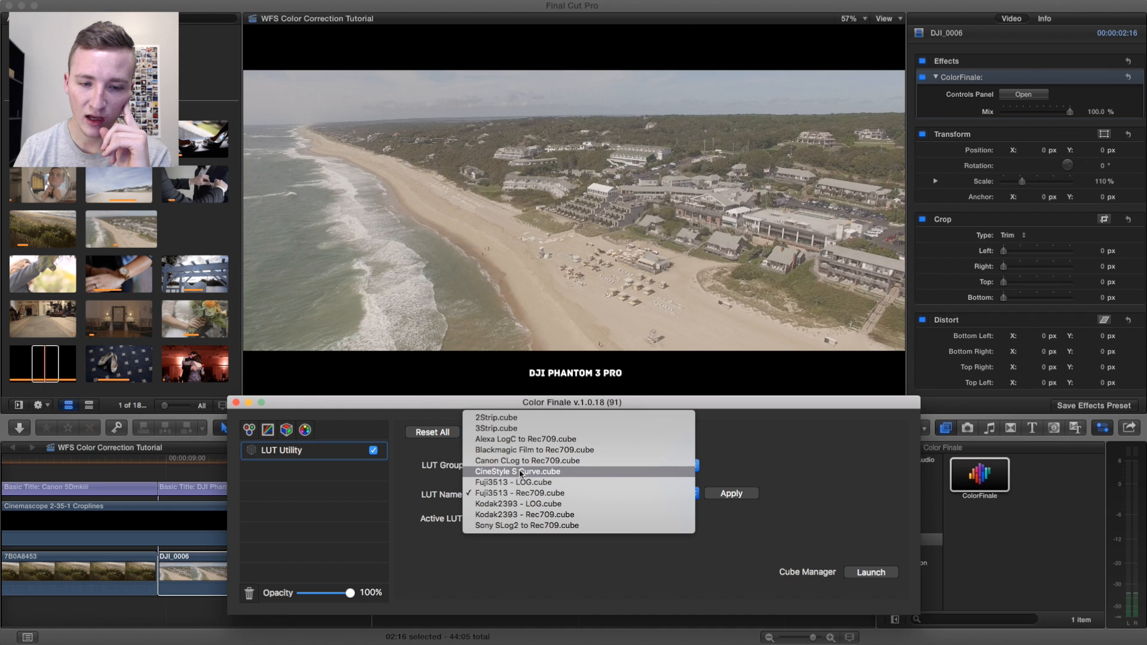
pyautogui.click(520, 476)
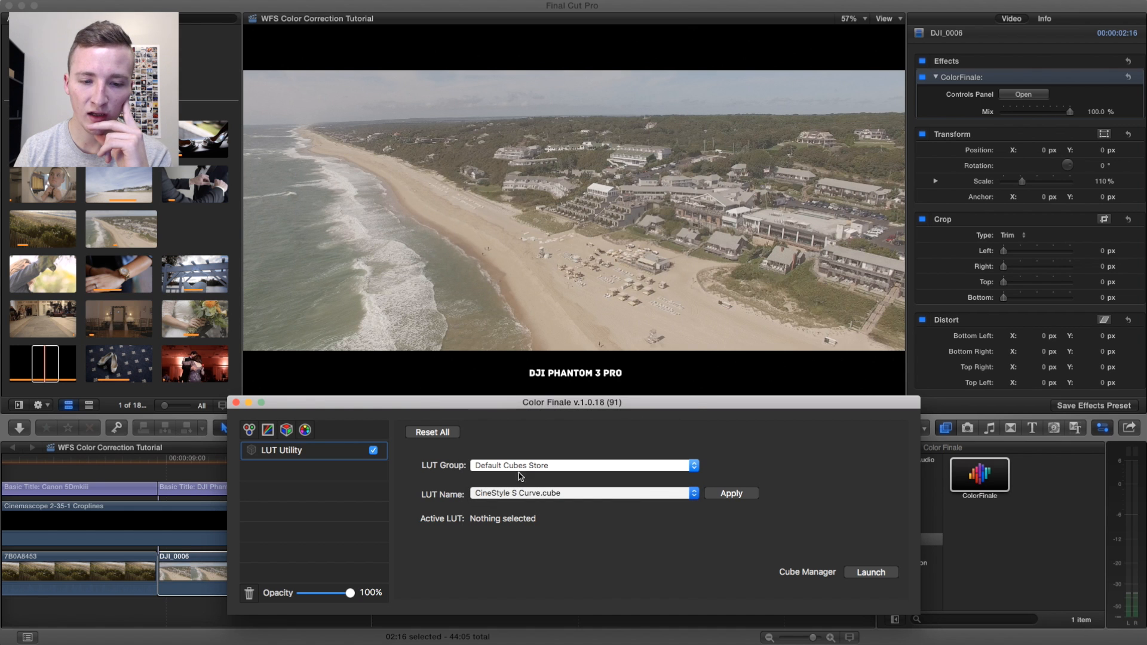
pyautogui.click(739, 496)
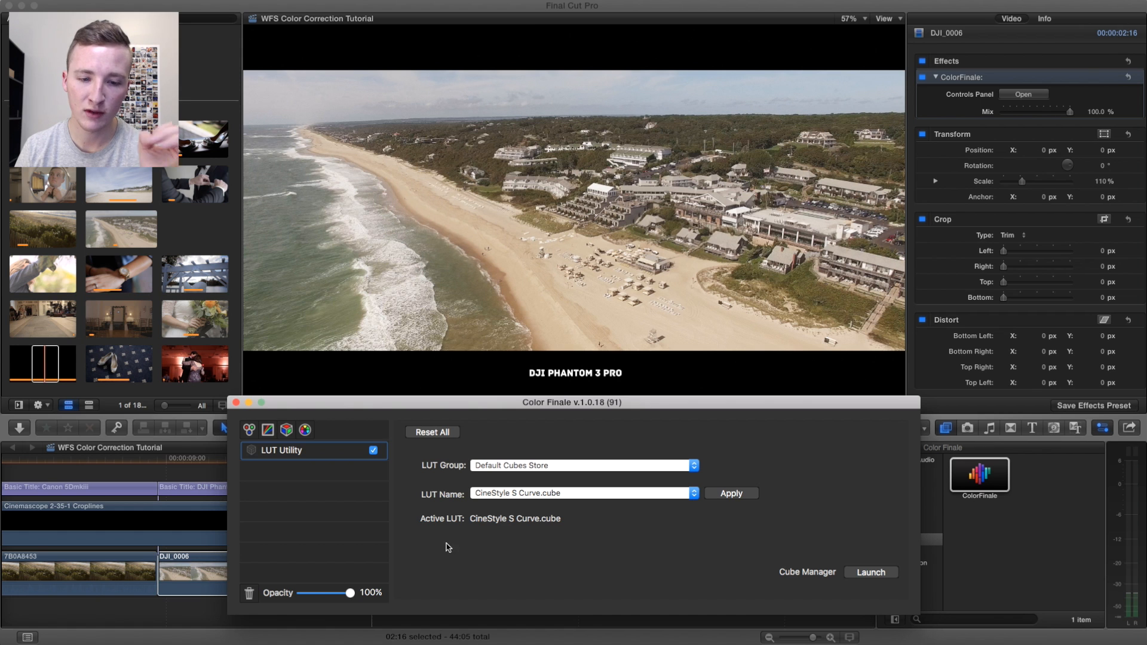
pyautogui.moveTo(351, 599); pyautogui.dragTo(465, 597)
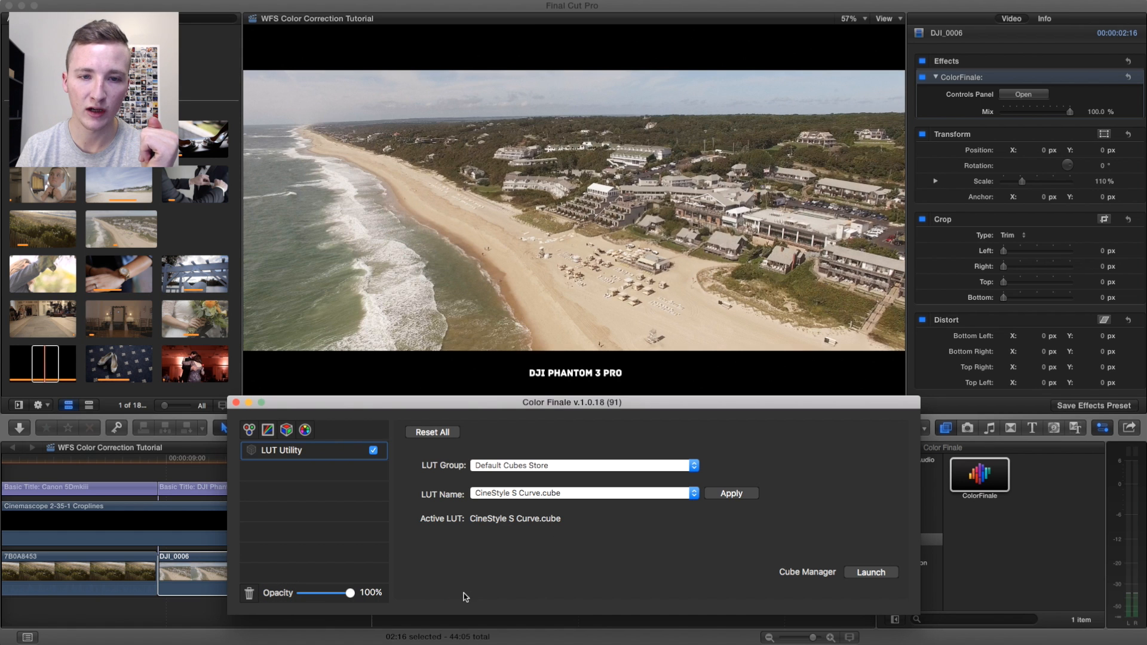
# Step: Add a Color Wheels layer to the aerial beach clip with lift -0.011, gamma 0.022, gain 1.174 and saturation 1.246
pyautogui.click(250, 431)
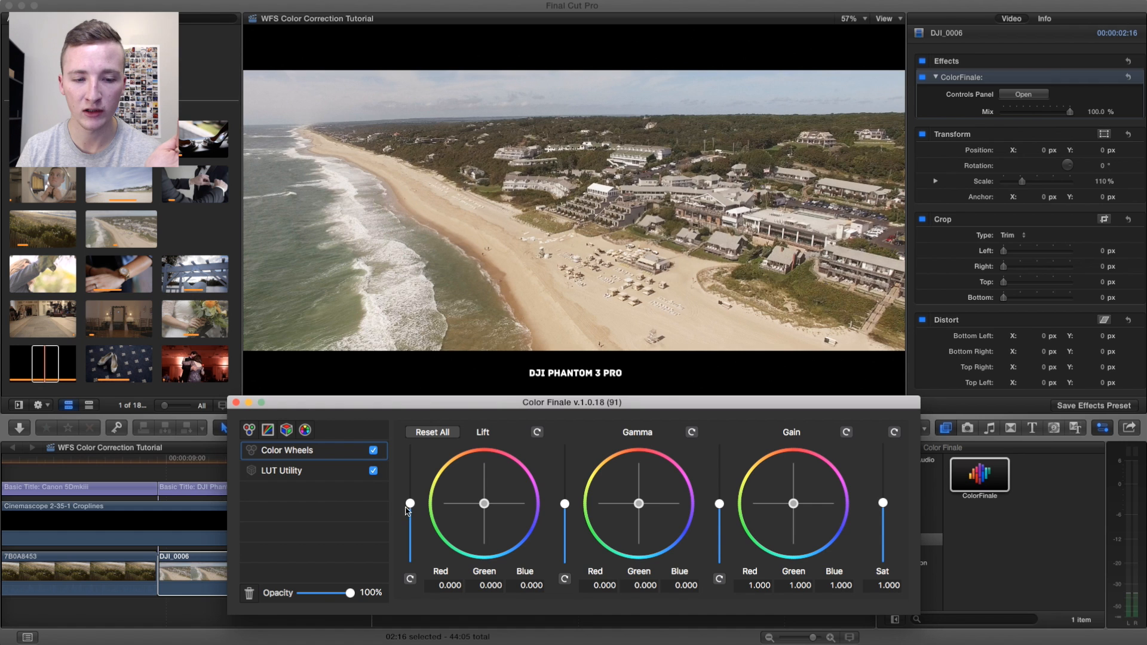
pyautogui.click(410, 504)
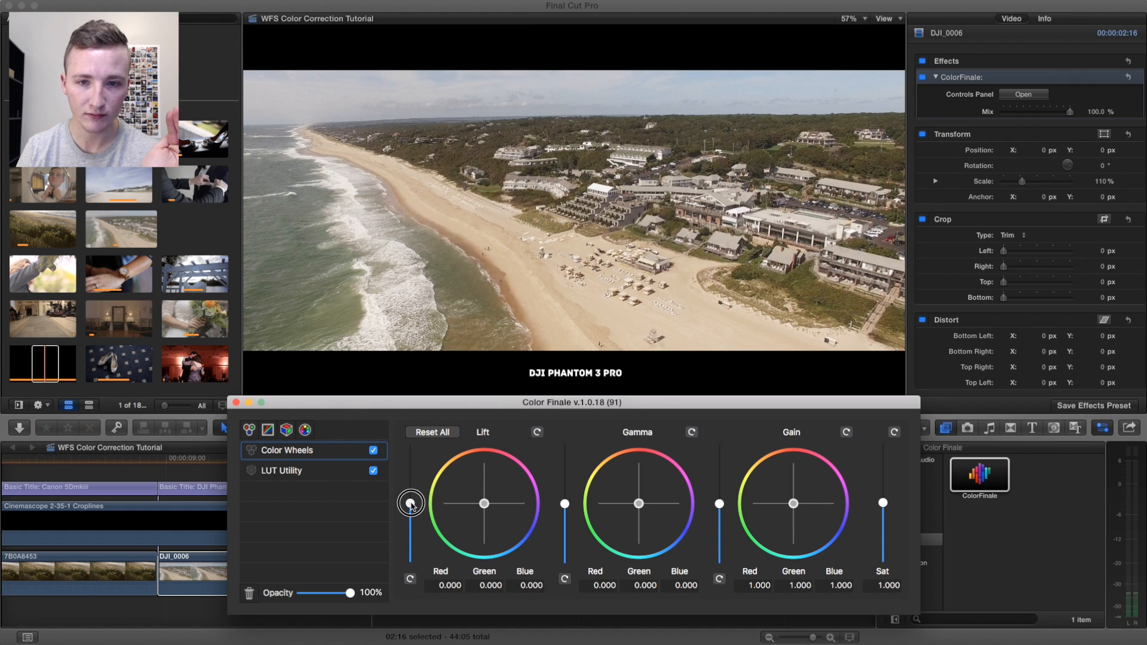
pyautogui.moveTo(410, 505); pyautogui.dragTo(411, 507)
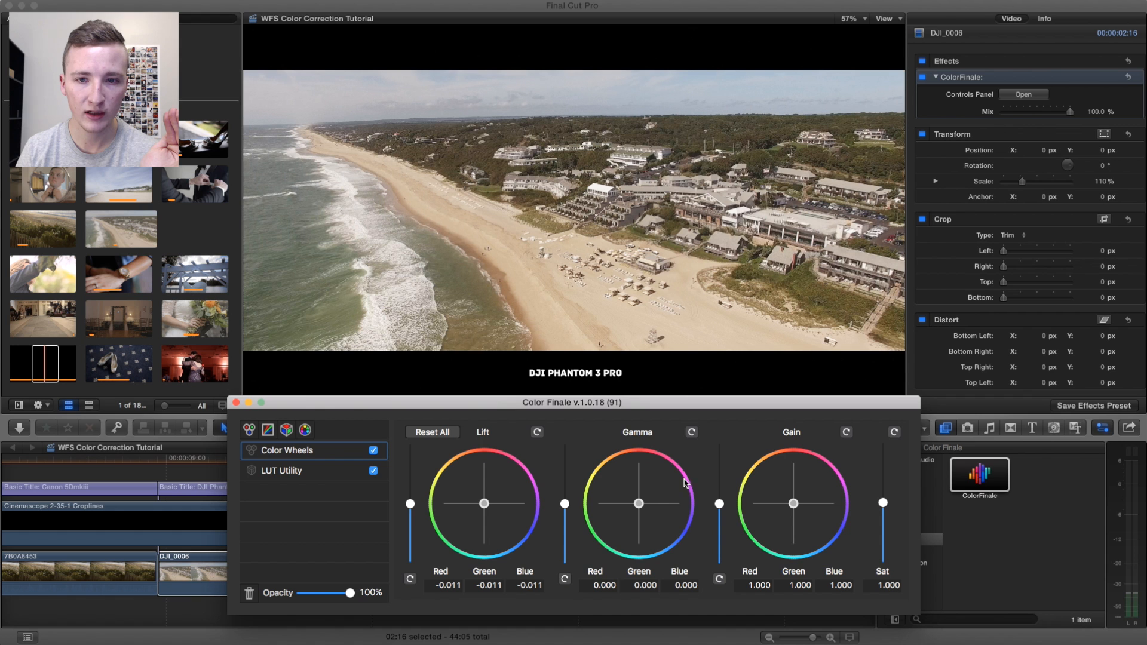
pyautogui.moveTo(720, 503); pyautogui.dragTo(719, 498)
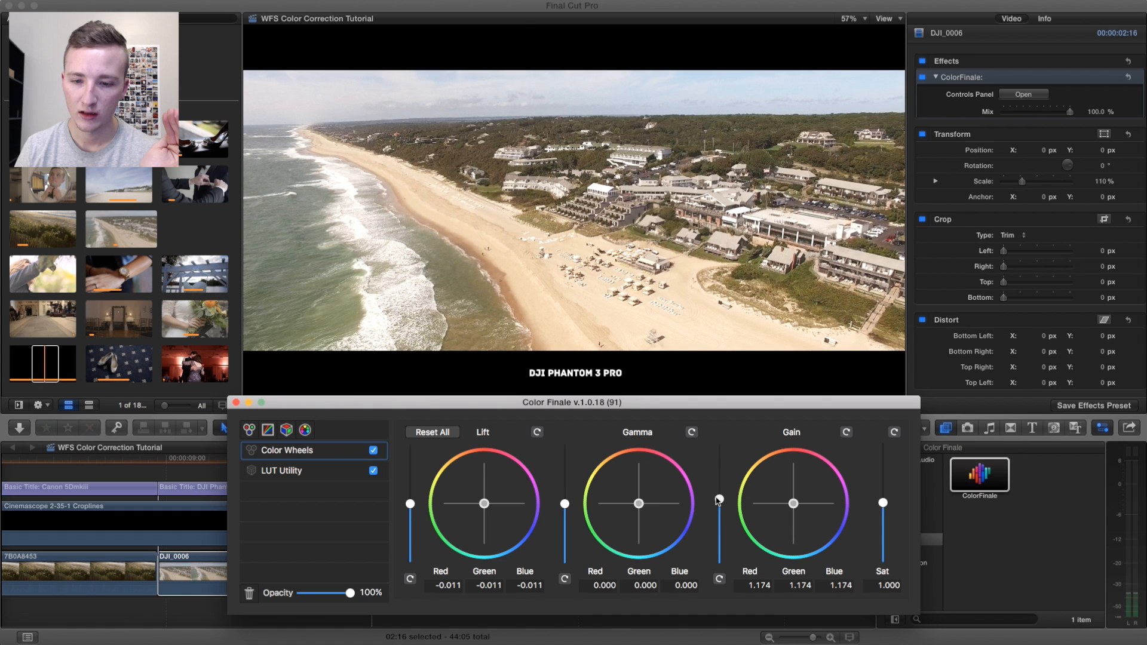
pyautogui.moveTo(565, 505); pyautogui.dragTo(566, 503)
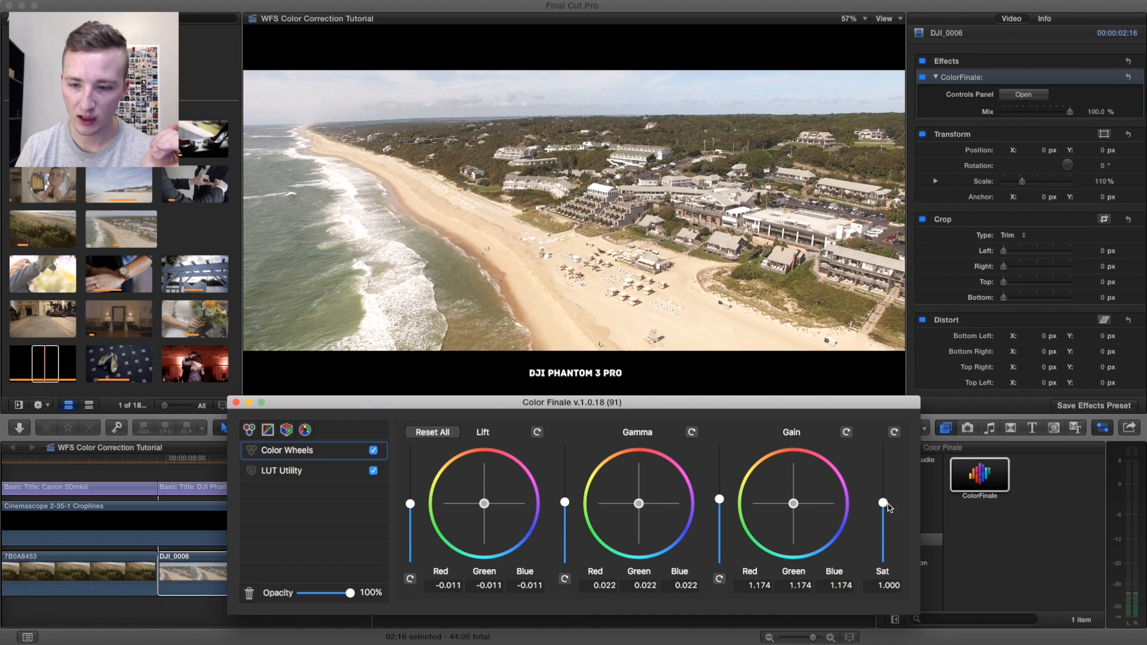
pyautogui.moveTo(884, 503); pyautogui.dragTo(880, 491)
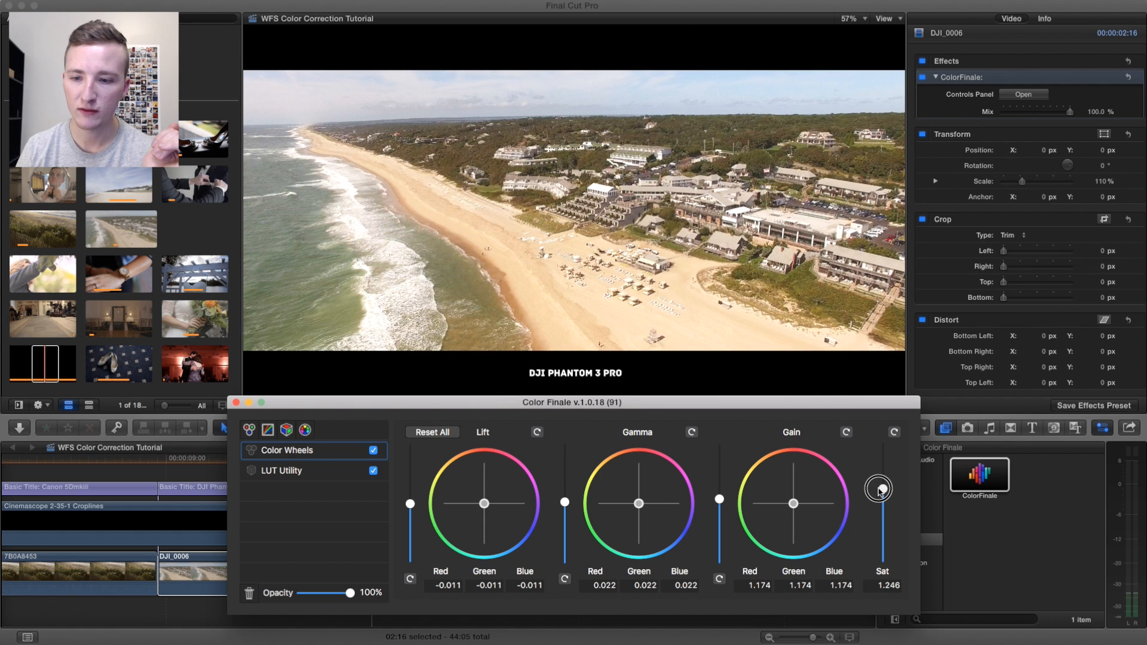
# Step: Add a 6 Vectors layer to the aerial beach clip, lower the green vector's hue strongly and adjust the blue vector's saturation
pyautogui.click(306, 429)
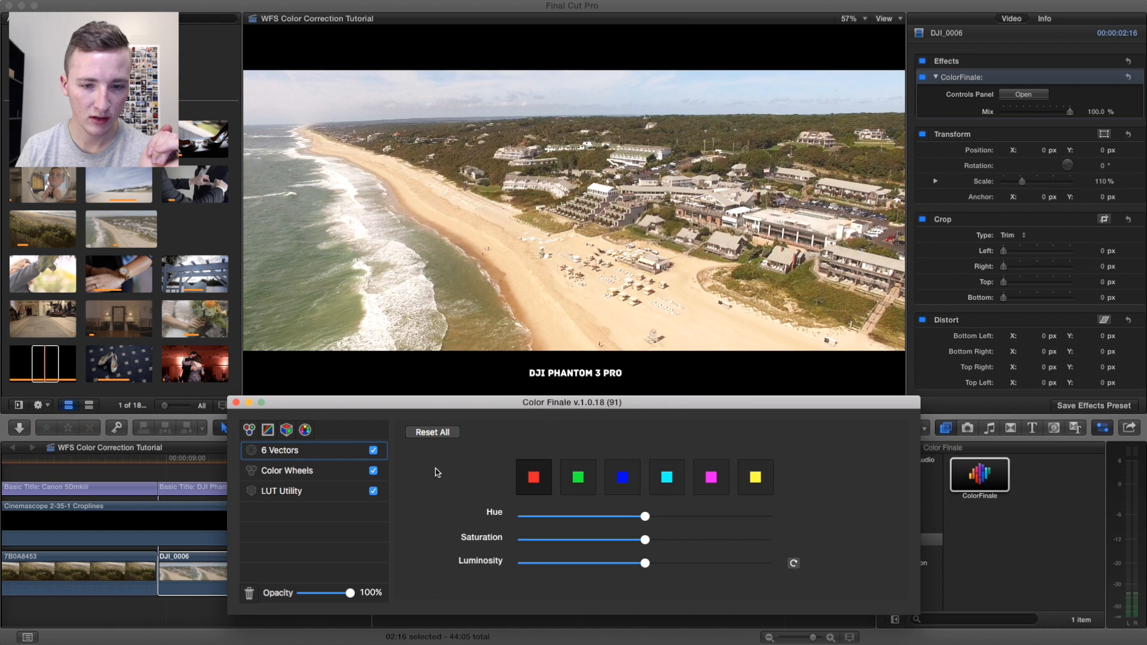
pyautogui.click(583, 474)
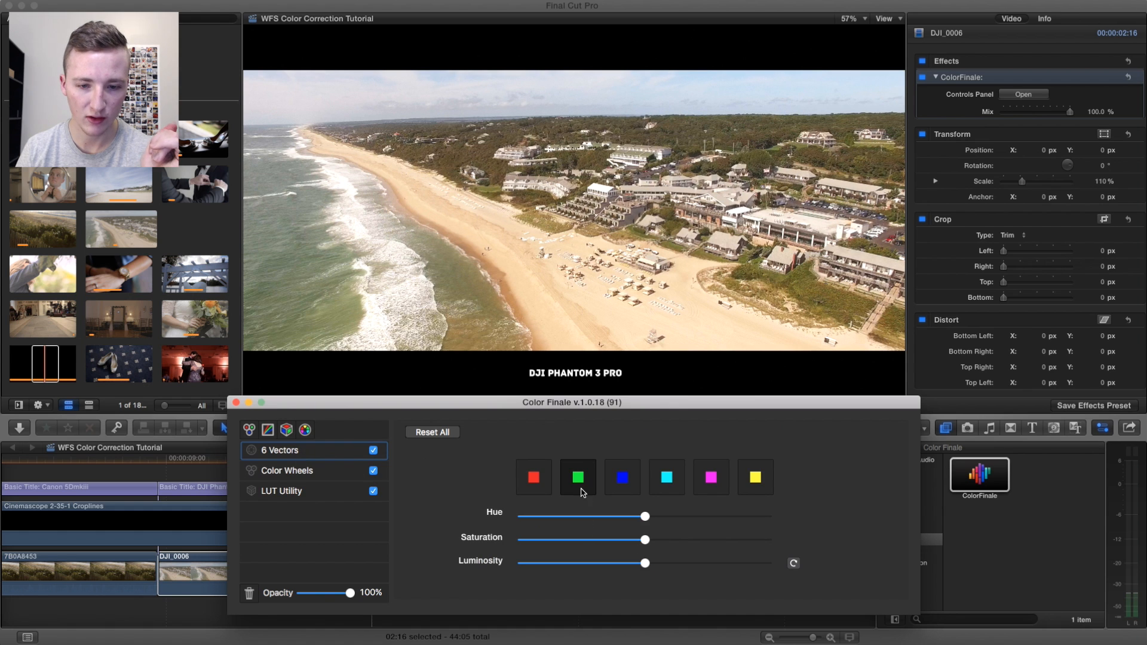
pyautogui.moveTo(645, 540); pyautogui.dragTo(540, 516)
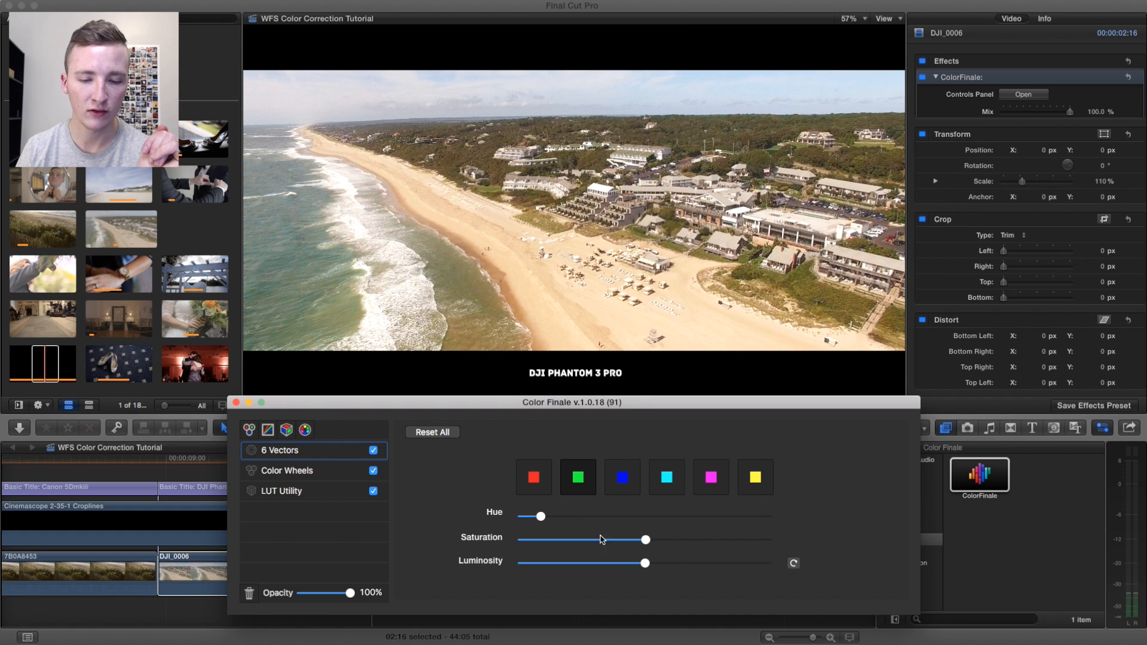
pyautogui.moveTo(646, 540); pyautogui.dragTo(541, 532)
pyautogui.click(624, 482)
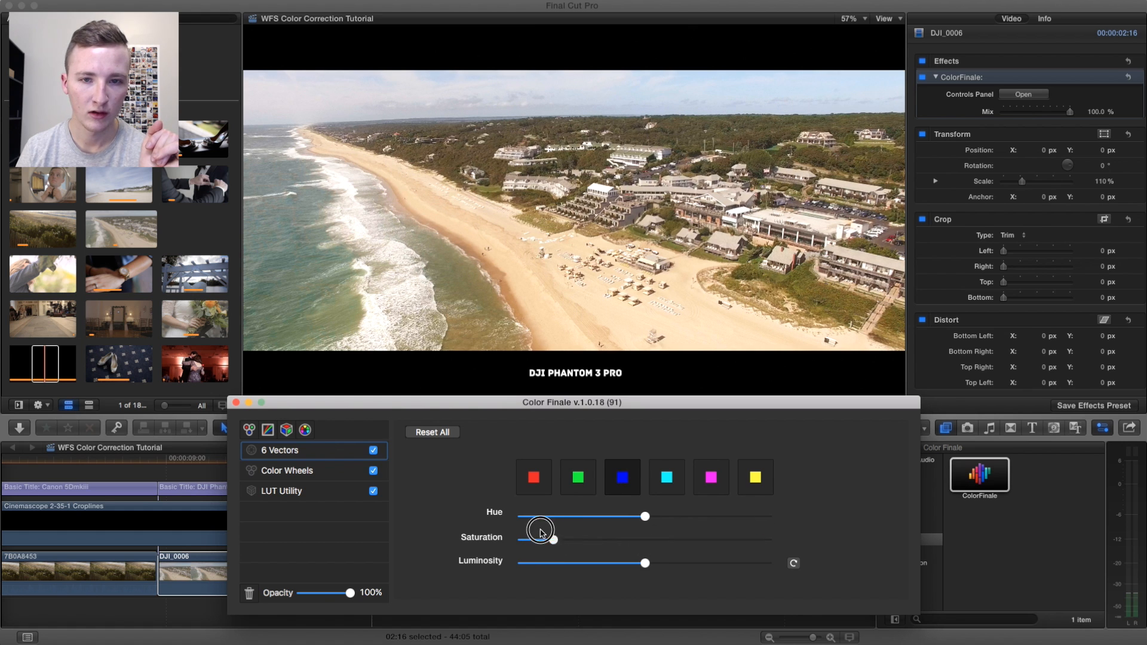
pyautogui.click(643, 529)
# Step: Try a gamma tint in the aerial clip's Color Wheels layer, reset it, and set the gain to 1.196
pyautogui.click(288, 472)
pyautogui.click(640, 503)
pyautogui.moveTo(645, 506)
pyautogui.mouseDown()
pyautogui.moveTo(618, 497)
pyautogui.moveTo(627, 510)
pyautogui.moveTo(633, 502)
pyautogui.mouseUp()
pyautogui.click(692, 433)
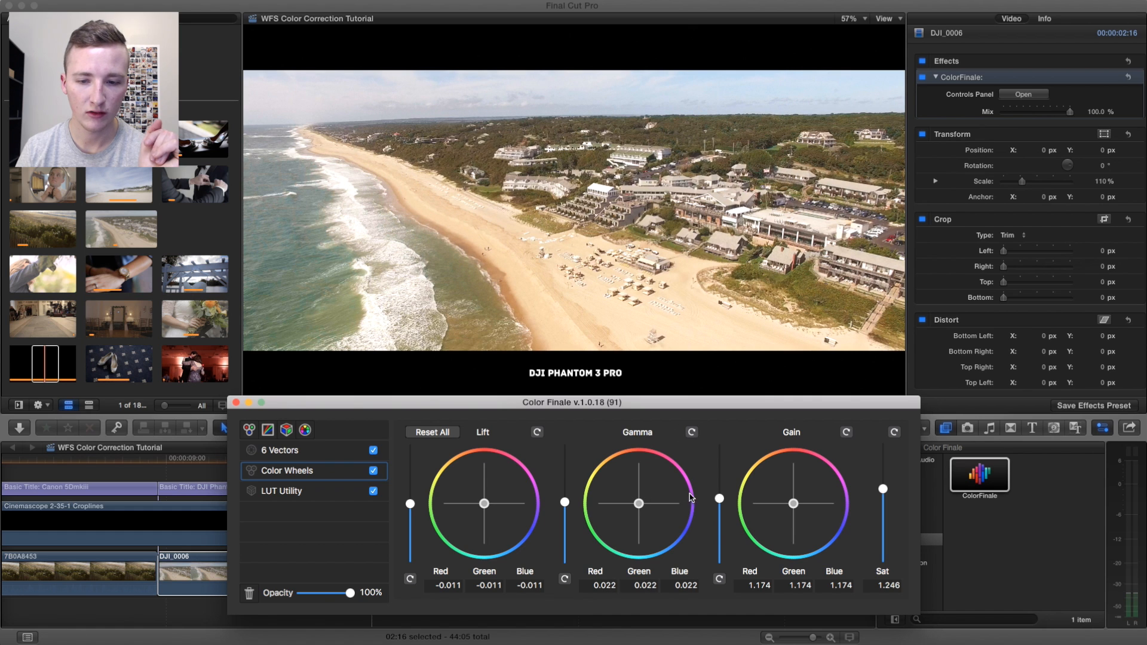
pyautogui.moveTo(721, 501); pyautogui.dragTo(722, 499)
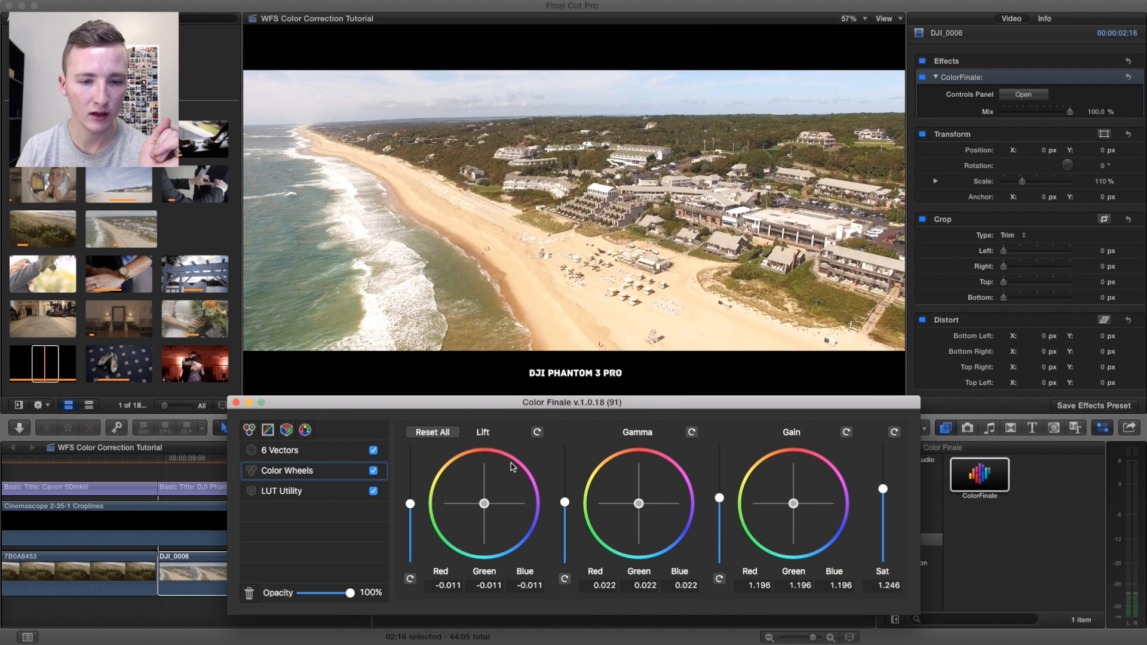
# Step: Compare the aerial beach clip with and without its effects several times, leaving the effects enabled
pyautogui.click(923, 61)
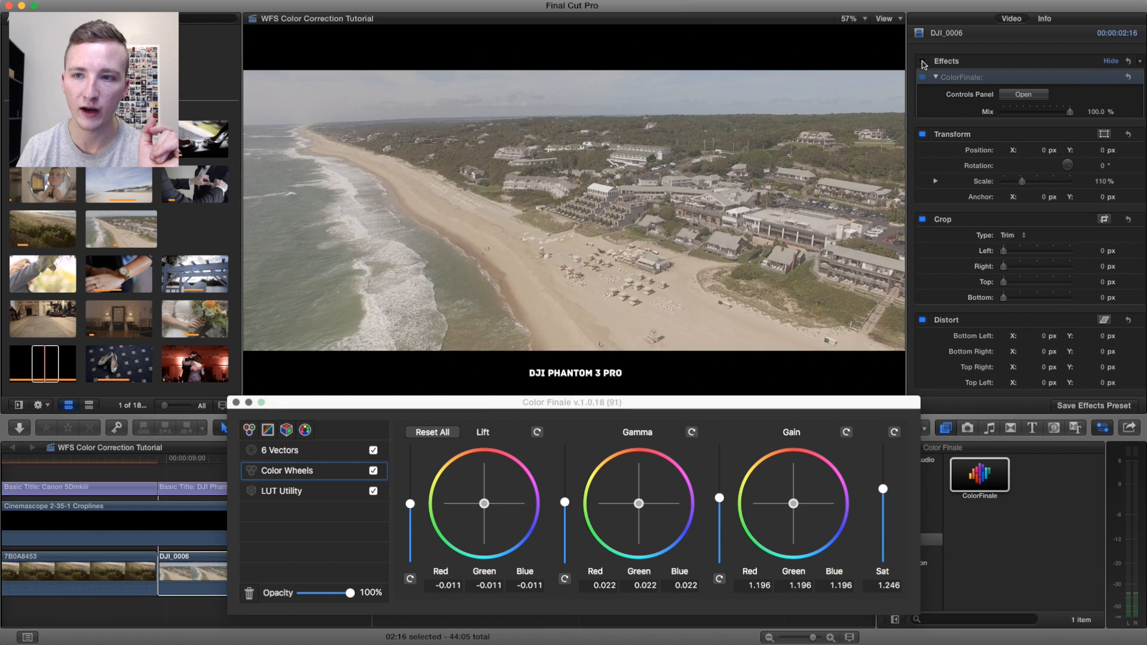
pyautogui.click(923, 61)
pyautogui.click(924, 61)
pyautogui.click(923, 61)
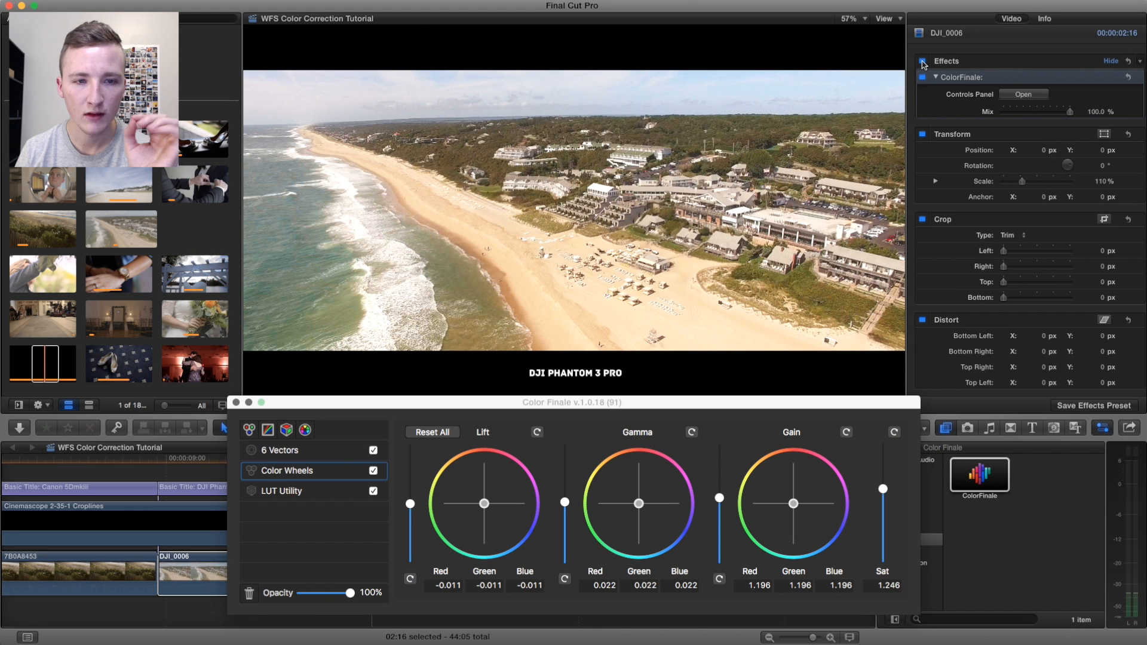
pyautogui.click(923, 61)
pyautogui.click(923, 62)
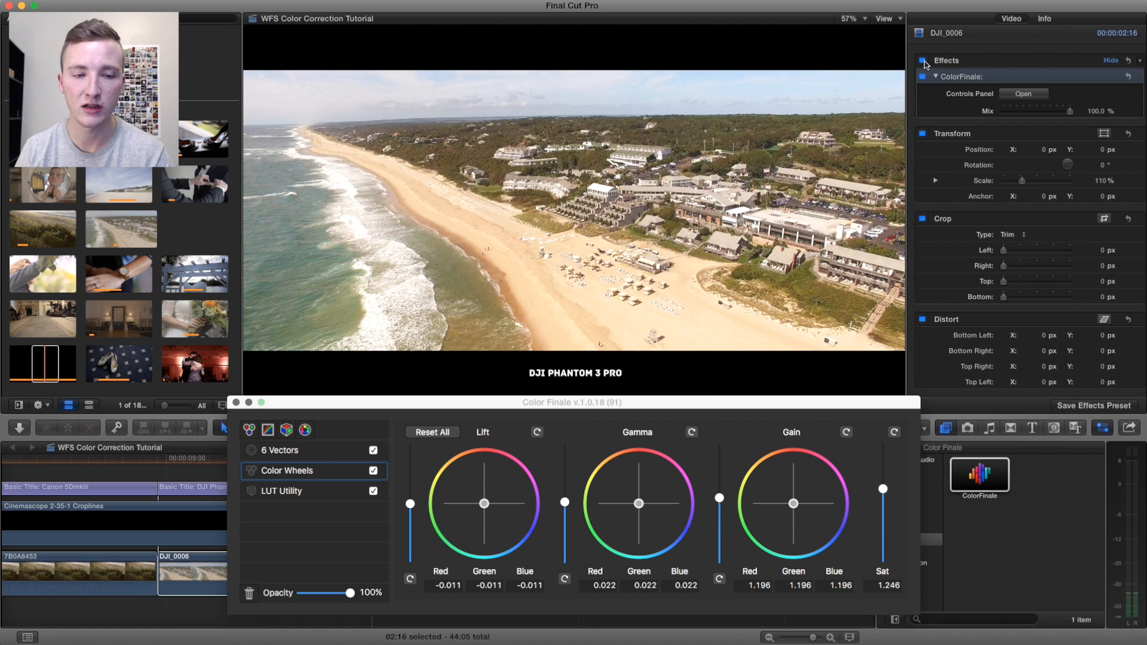
# Step: Close the Color Finale controls, move the playhead to 12:06 on the wristwatch shot and select the 7B0A9254 clip
pyautogui.click(236, 402)
pyautogui.click(375, 461)
pyautogui.hscroll(3, 615, 461)
pyautogui.click(667, 462)
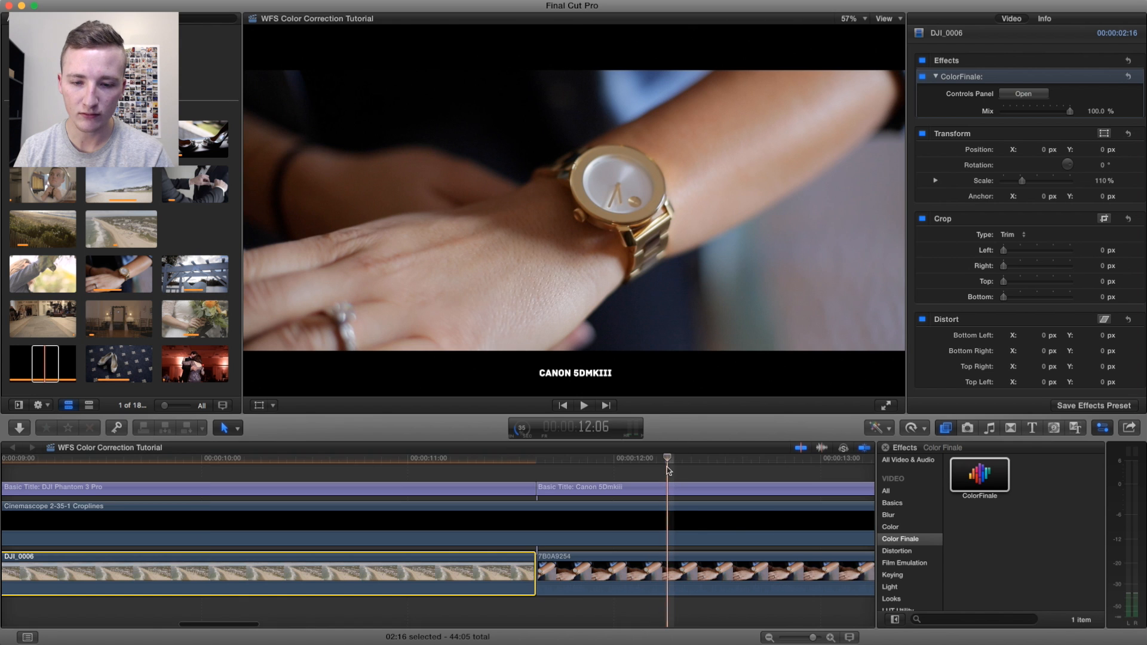
pyautogui.hscroll(5, 508, 562)
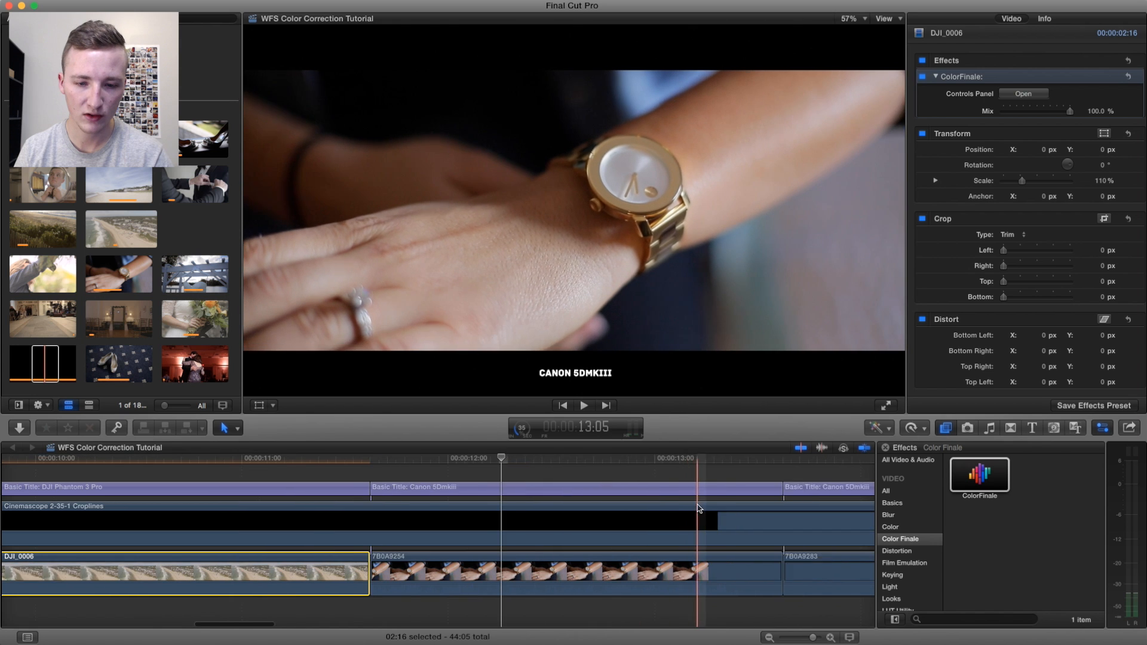
pyautogui.click(396, 577)
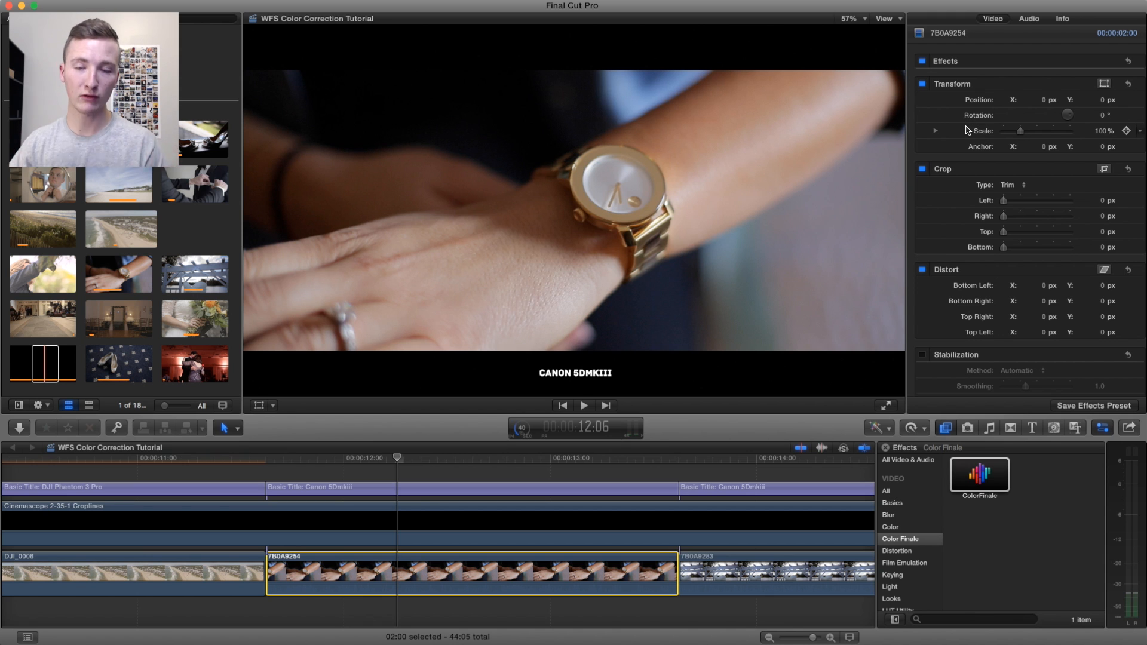
# Step: Add the ColorFinale effect to the wristwatch clip and open its controls
pyautogui.click(977, 481)
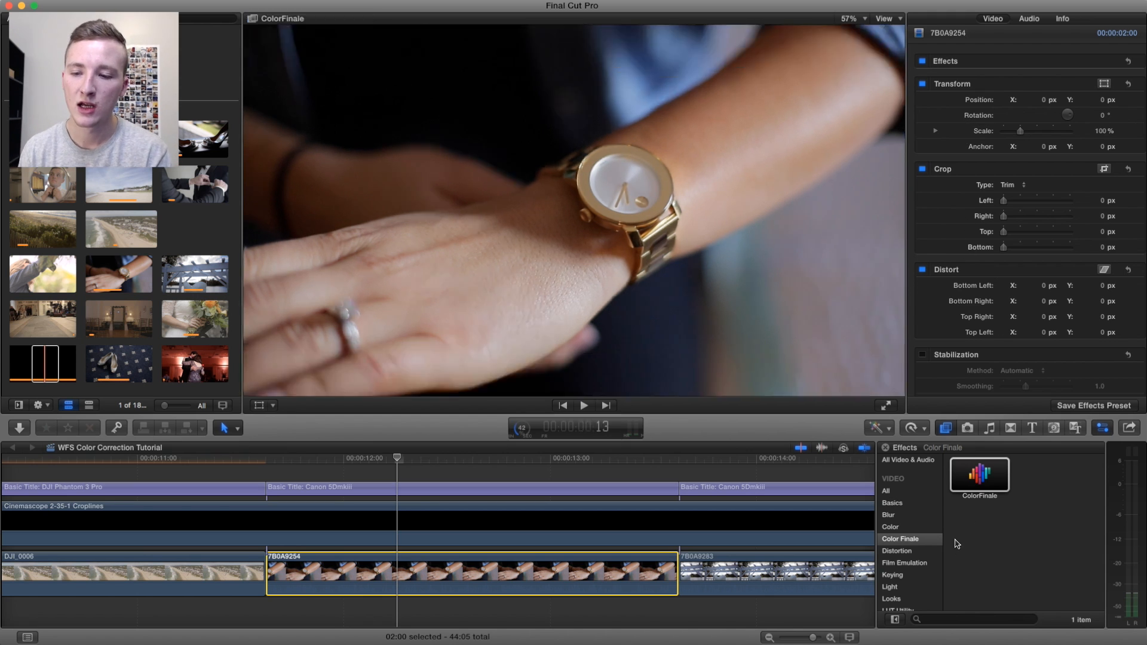
pyautogui.doubleClick(977, 481)
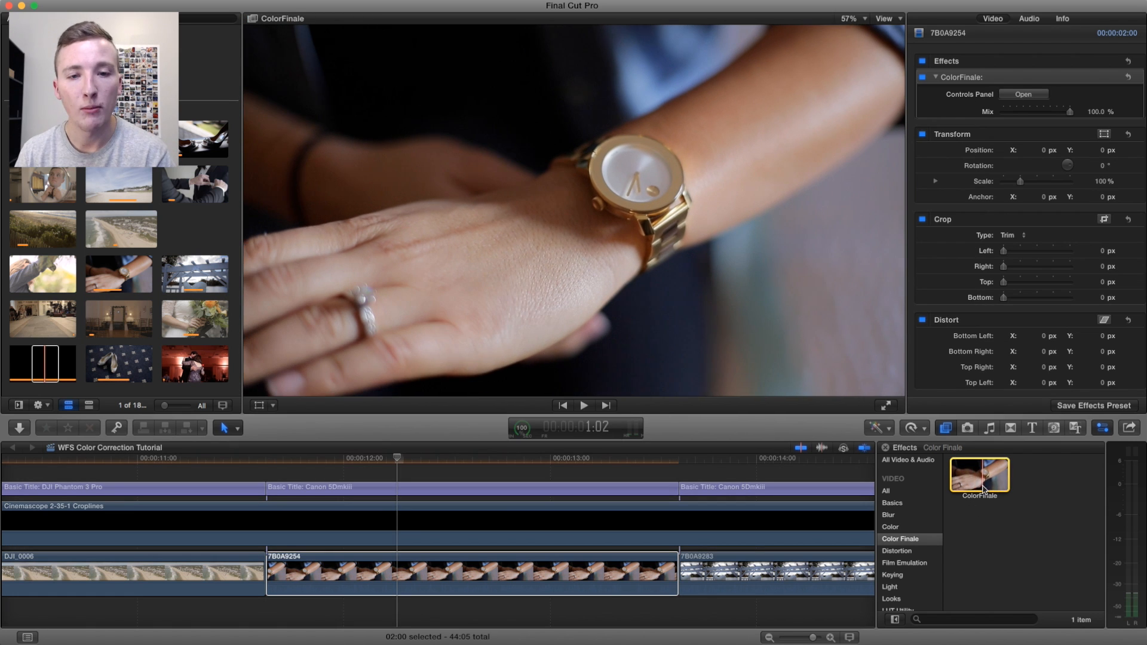
pyautogui.click(1023, 94)
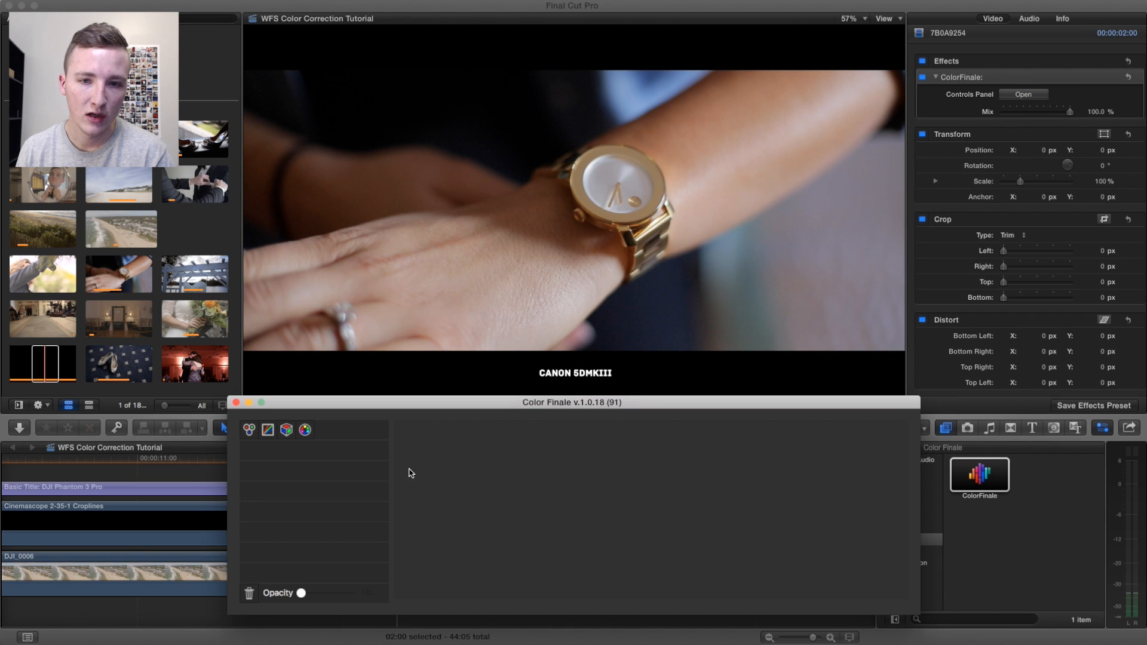
# Step: Add a Color Wheels layer to the wristwatch clip with lift 0.003, gamma 0.022 and gain 1.156
pyautogui.click(249, 430)
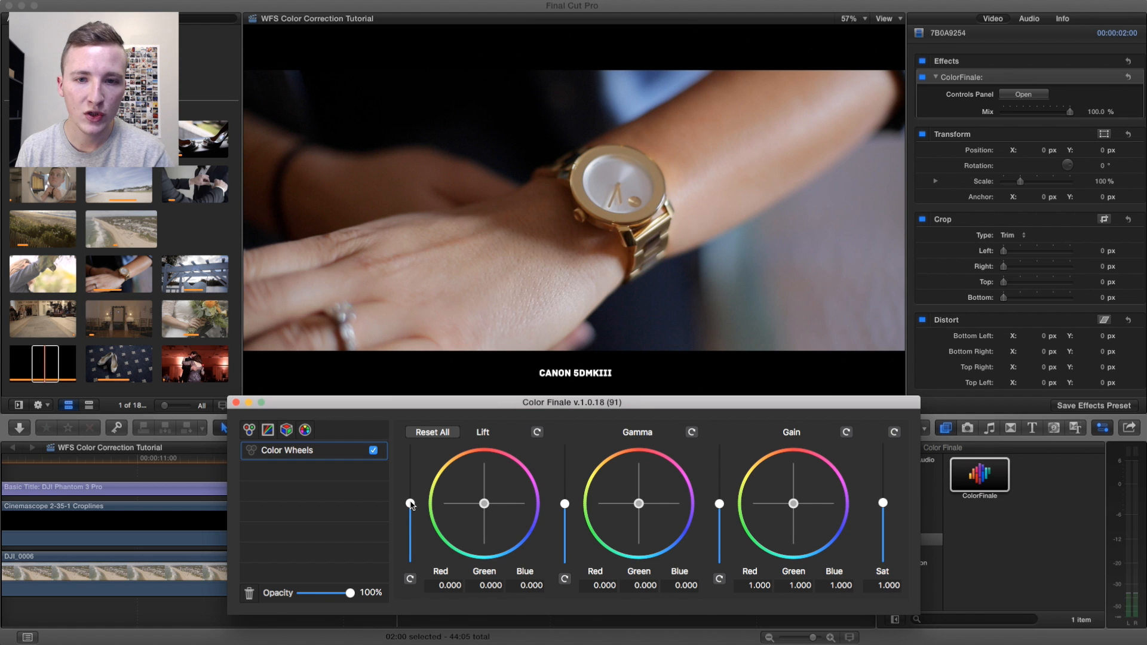
pyautogui.click(410, 503)
pyautogui.moveTo(410, 503); pyautogui.dragTo(411, 504)
pyautogui.moveTo(567, 506); pyautogui.dragTo(566, 503)
pyautogui.moveTo(720, 505); pyautogui.dragTo(719, 500)
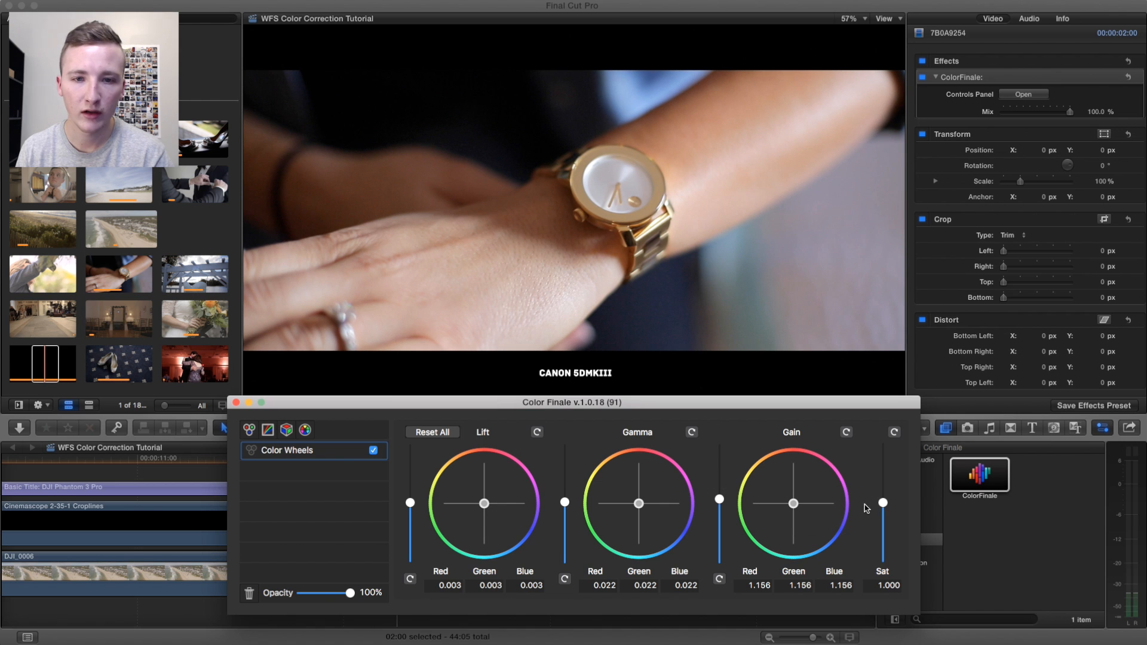
# Step: Add a 6 Vectors layer to the wristwatch clip and reduce the red vector's saturation almost to the minimum
pyautogui.click(305, 429)
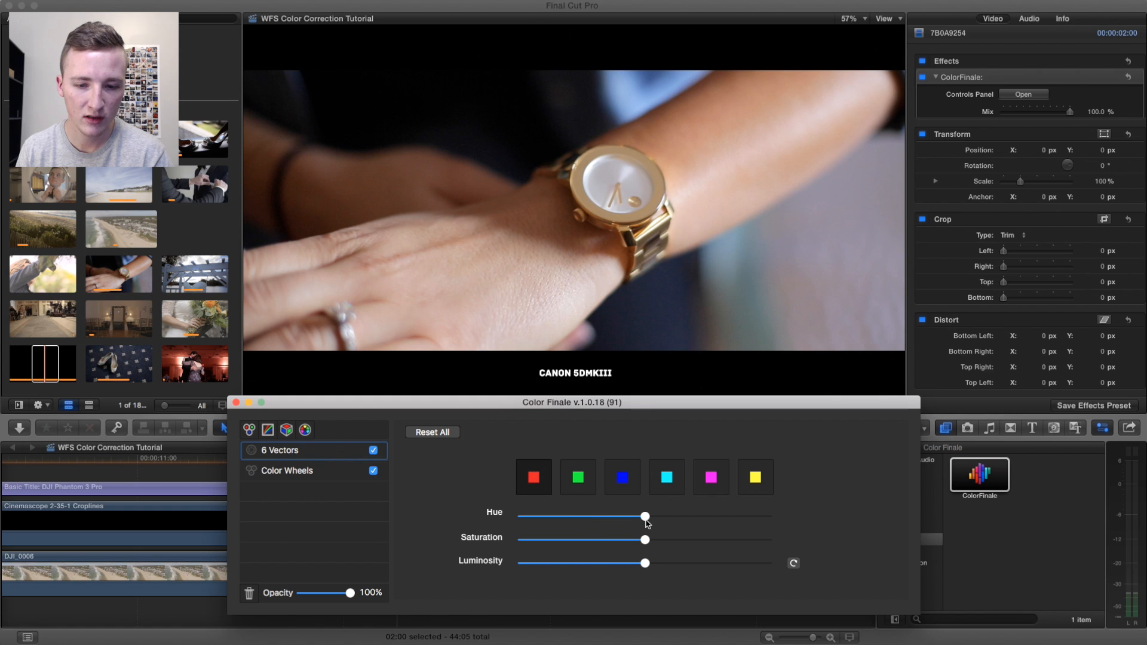
pyautogui.moveTo(645, 540); pyautogui.dragTo(535, 541)
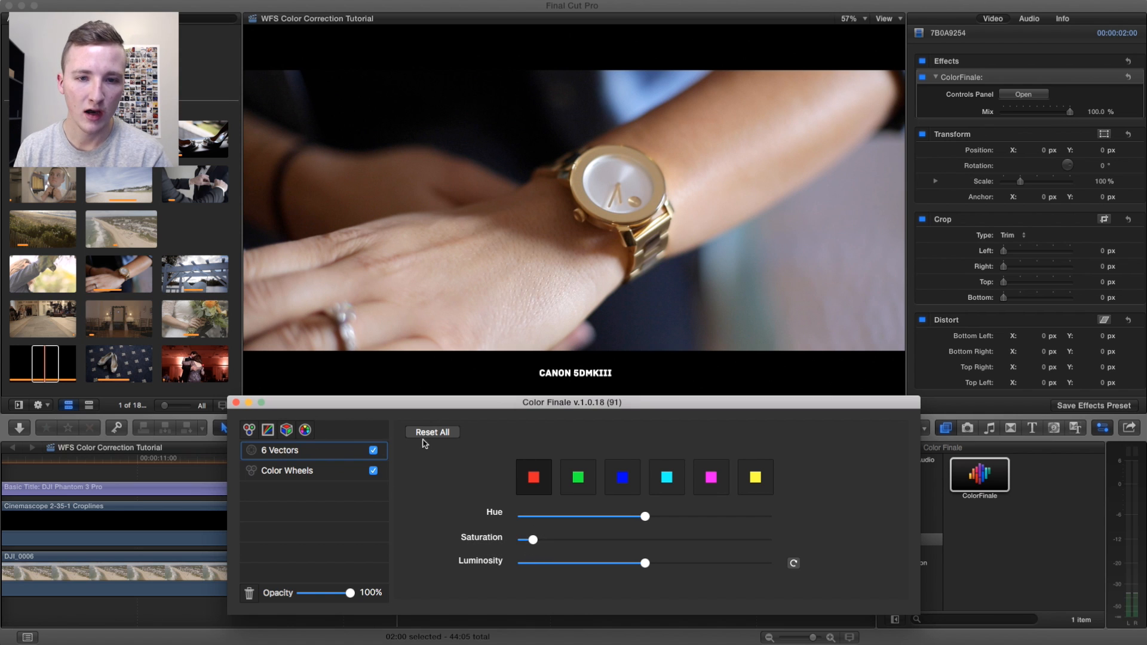
pyautogui.click(852, 134)
# Step: Compare the wristwatch clip with and without its effects several times, leaving the effects enabled
pyautogui.click(923, 61)
pyautogui.click(923, 61)
pyautogui.click(923, 61)
pyautogui.click(923, 61)
pyautogui.click(922, 61)
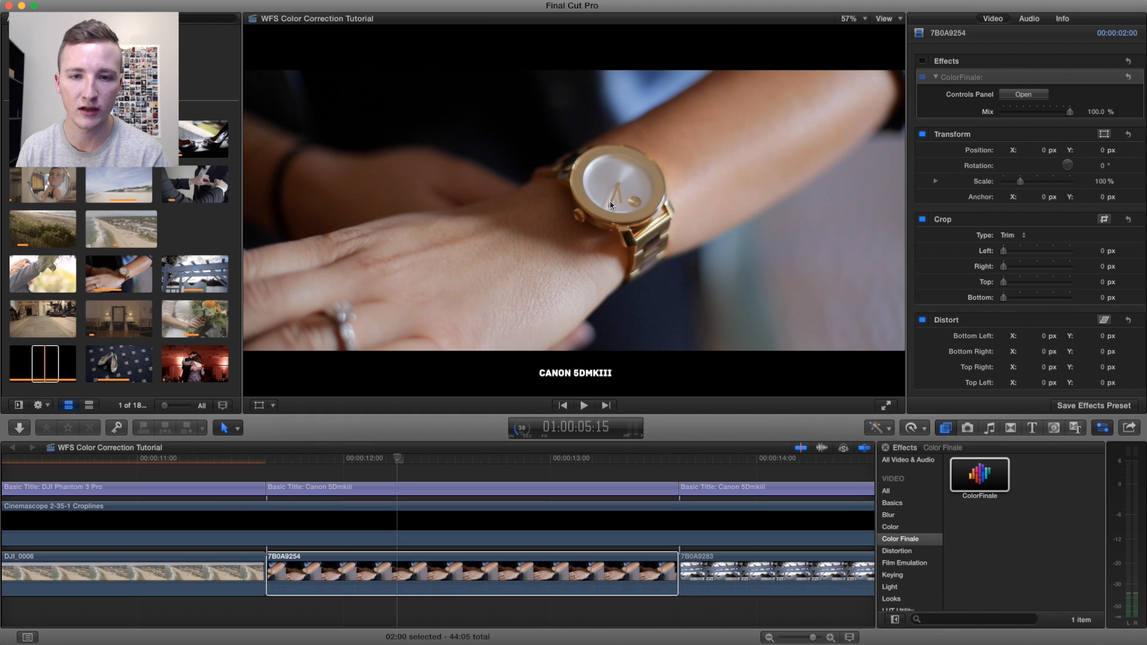
pyautogui.click(922, 60)
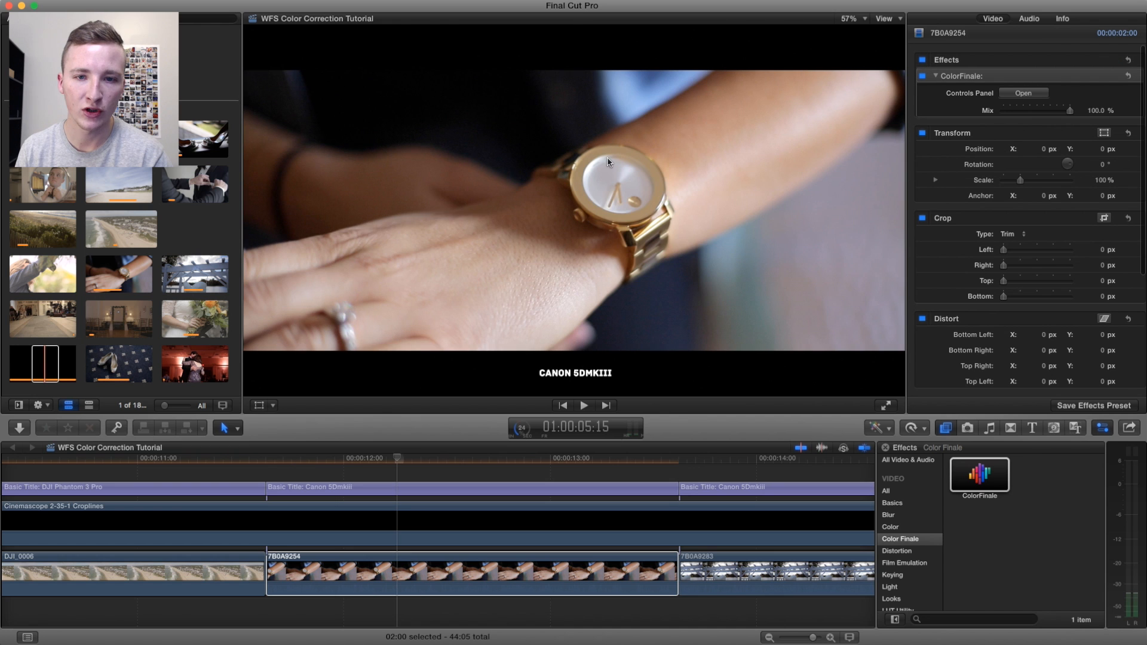
# Step: Move the playhead to 14:04 on the hanging wedding dress shot and select the 7B0A9283 clip
pyautogui.hscroll(5, 574, 469)
pyautogui.click(581, 469)
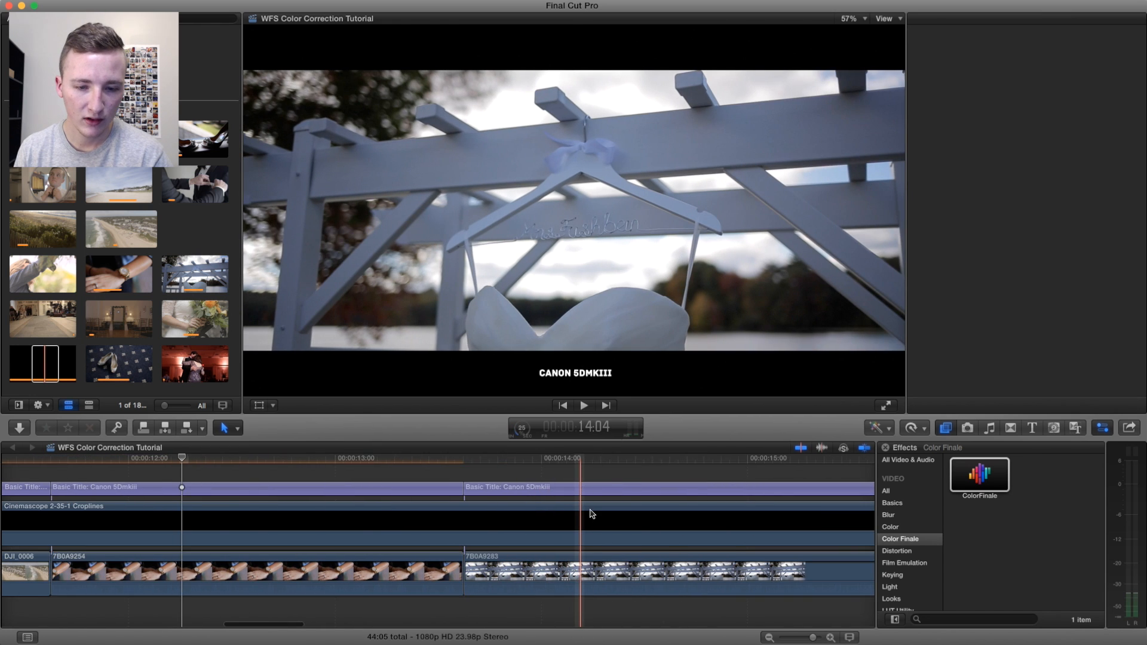
pyautogui.hscroll(4, 593, 514)
pyautogui.click(490, 580)
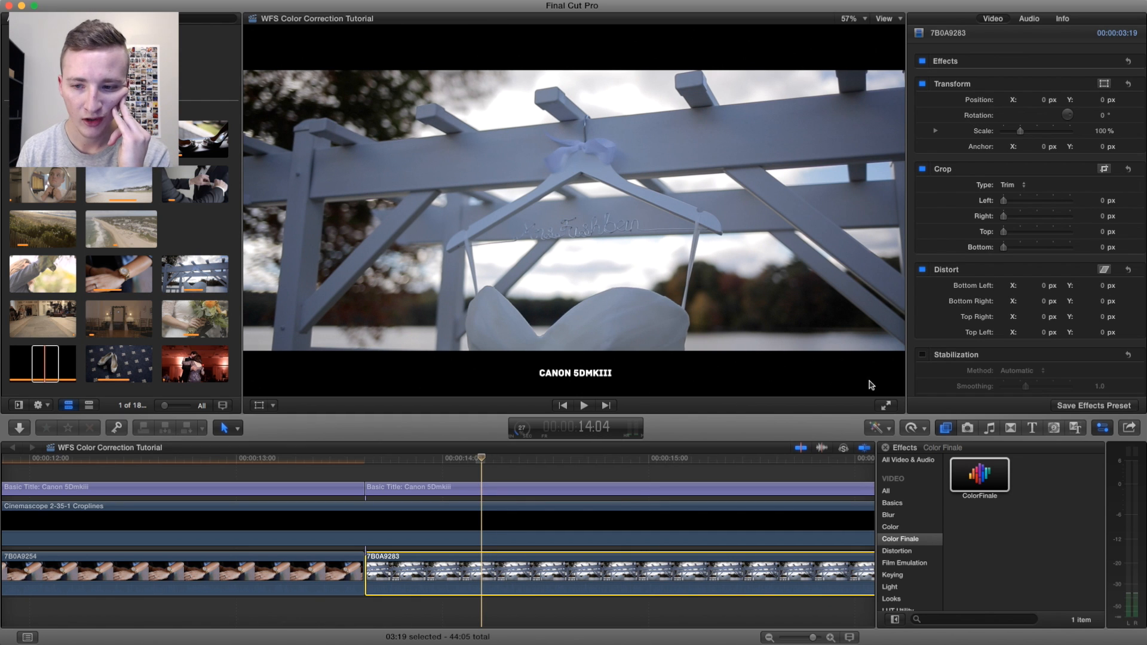
# Step: Try Balance Color on the hanging dress clip and undo it
pyautogui.click(978, 471)
pyautogui.click(484, 466)
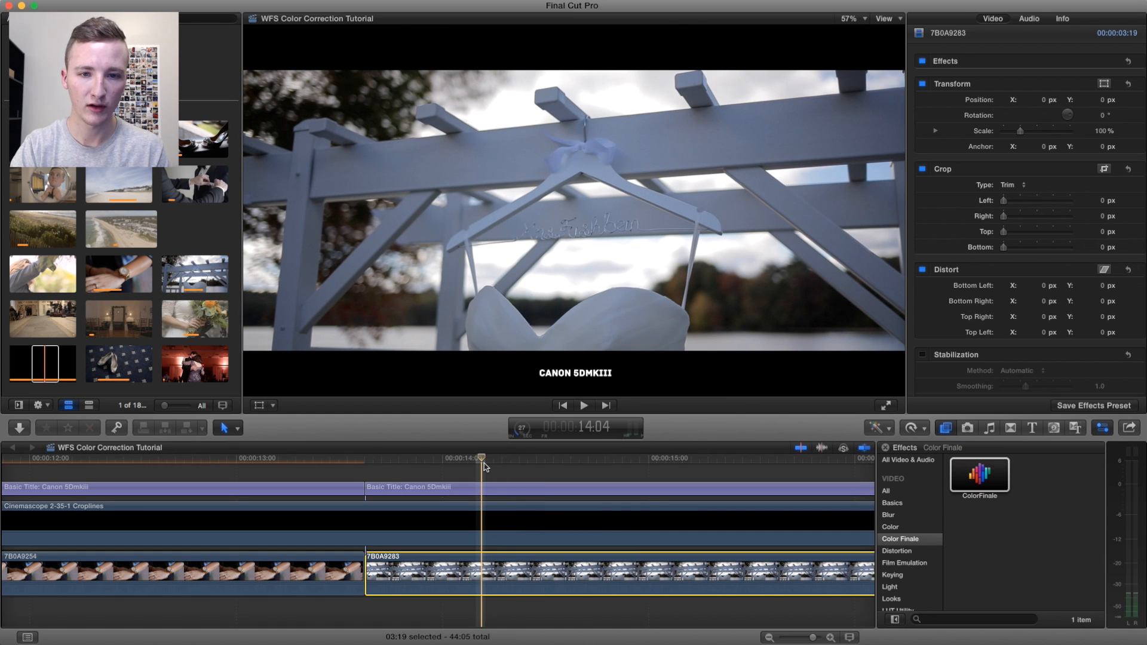
pyautogui.press('alt+super+b')
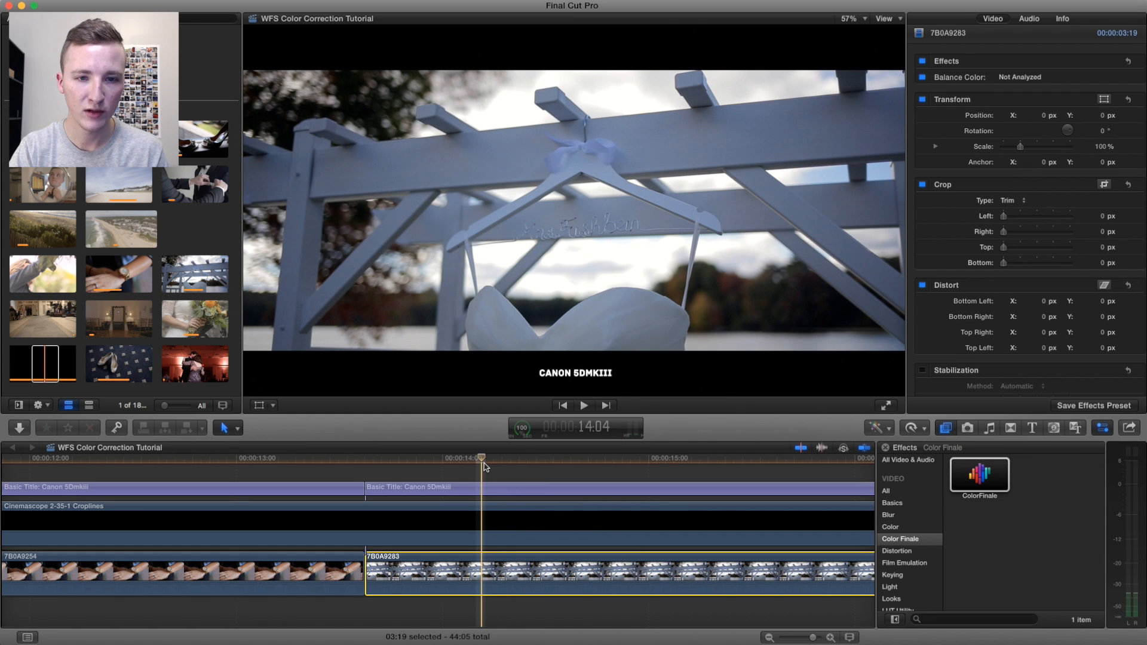
pyautogui.press('super+z')
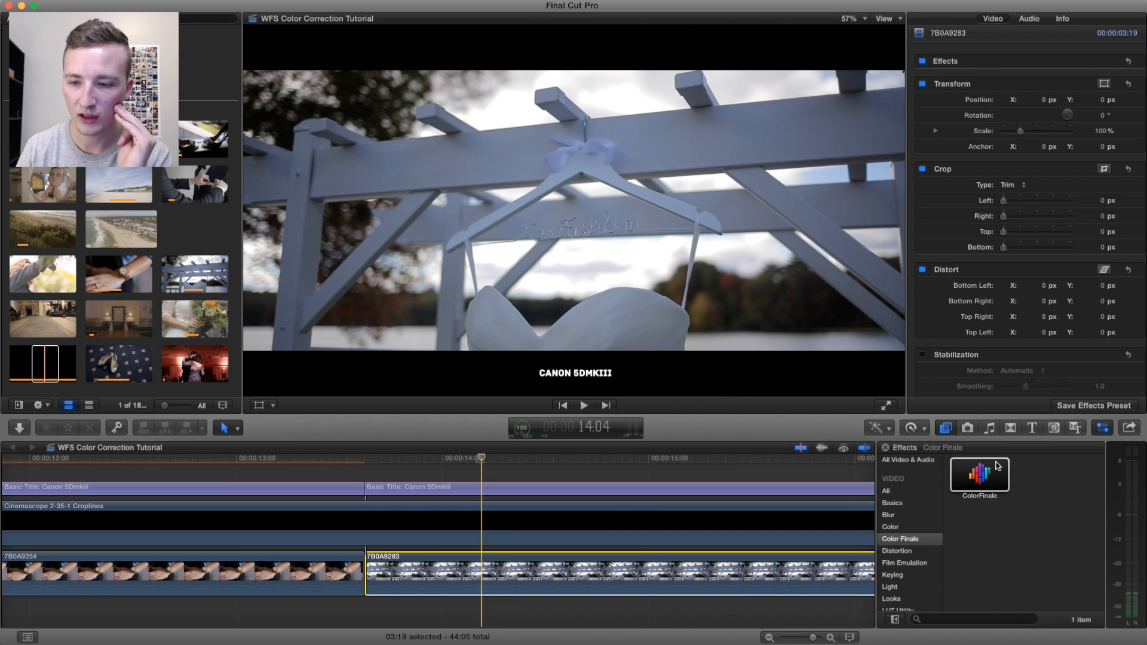
# Step: Add the ColorFinale effect to the hanging dress clip and open its controls
pyautogui.click(980, 470)
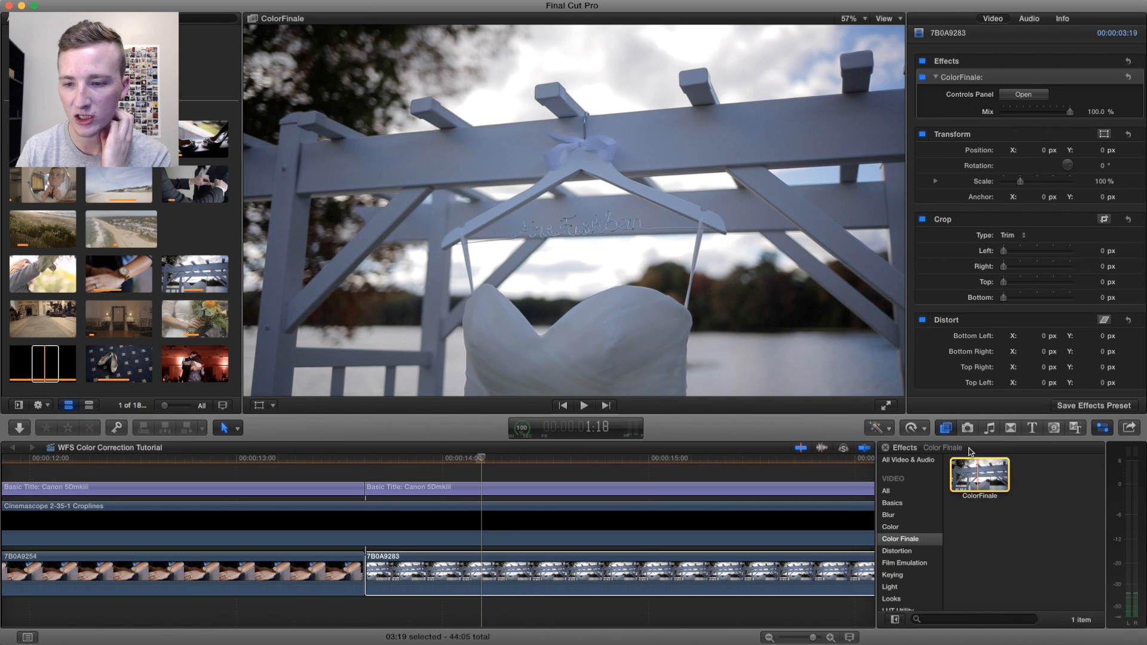
pyautogui.doubleClick(971, 459)
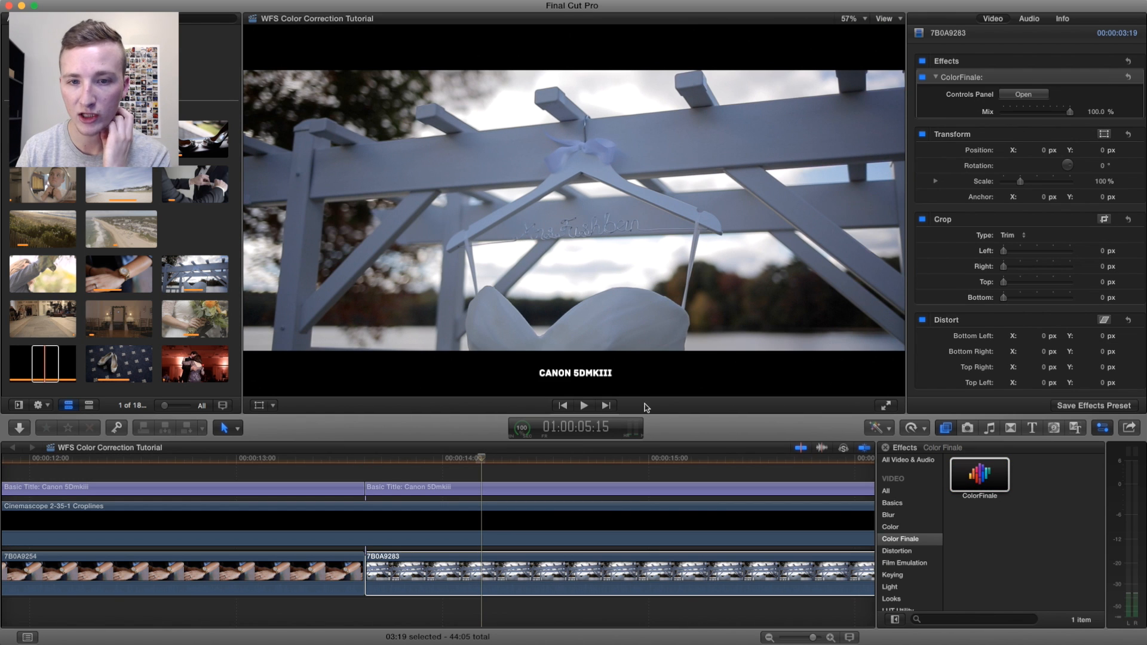
pyautogui.click(1012, 94)
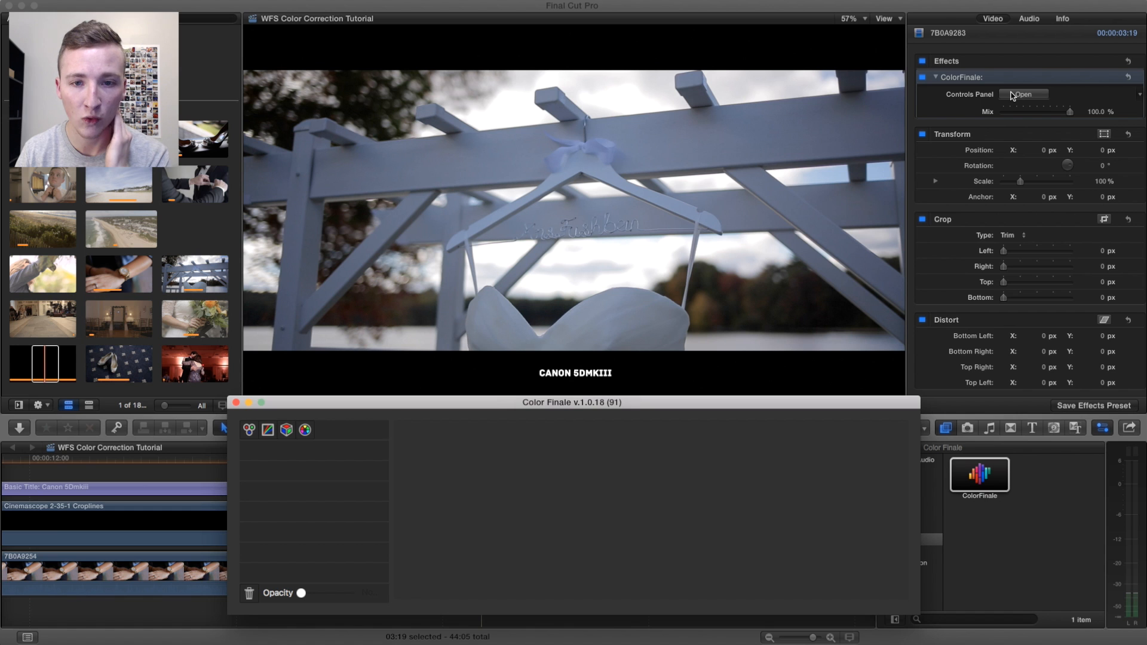
# Step: Add a Color Wheels layer to the hanging dress clip's ColorFinale effect and close its controls
pyautogui.click(59, 508)
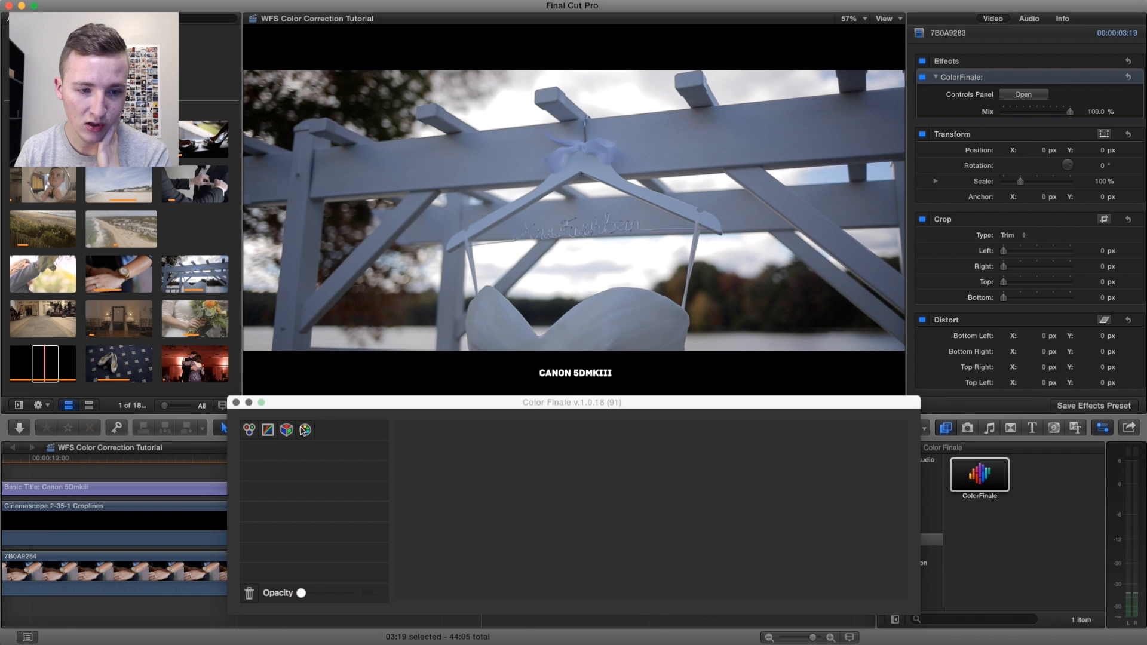
pyautogui.click(250, 431)
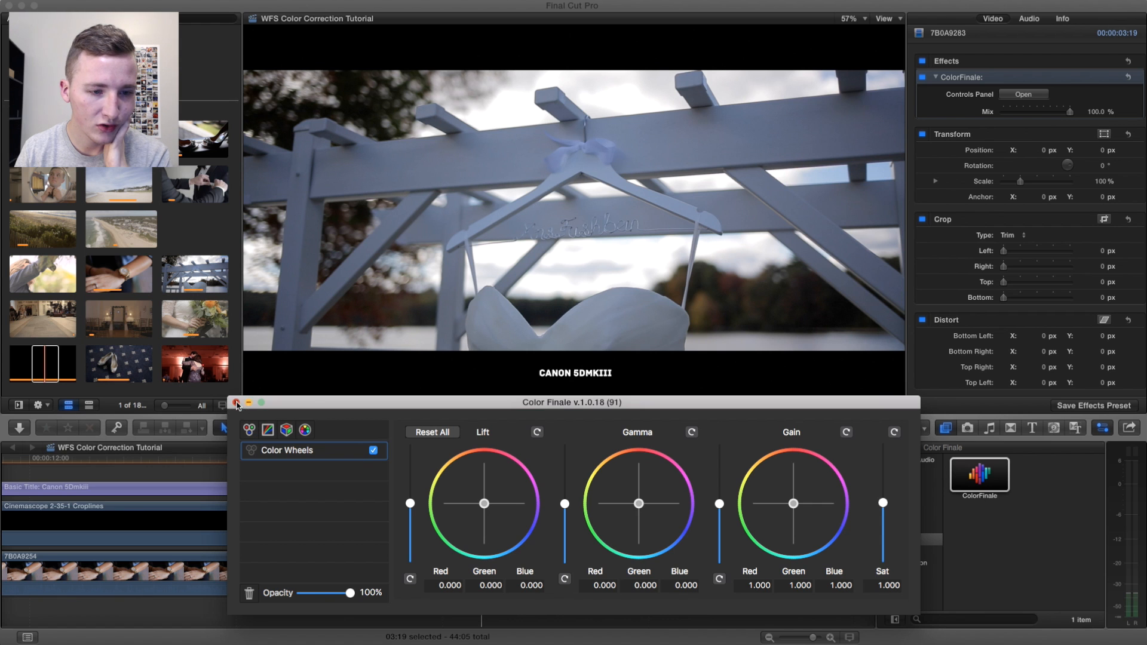
pyautogui.click(236, 404)
# Step: Raise the hanging dress clip's exposure on the Color Board to 9% in the highlights and 12% in the midtones
pyautogui.click(885, 428)
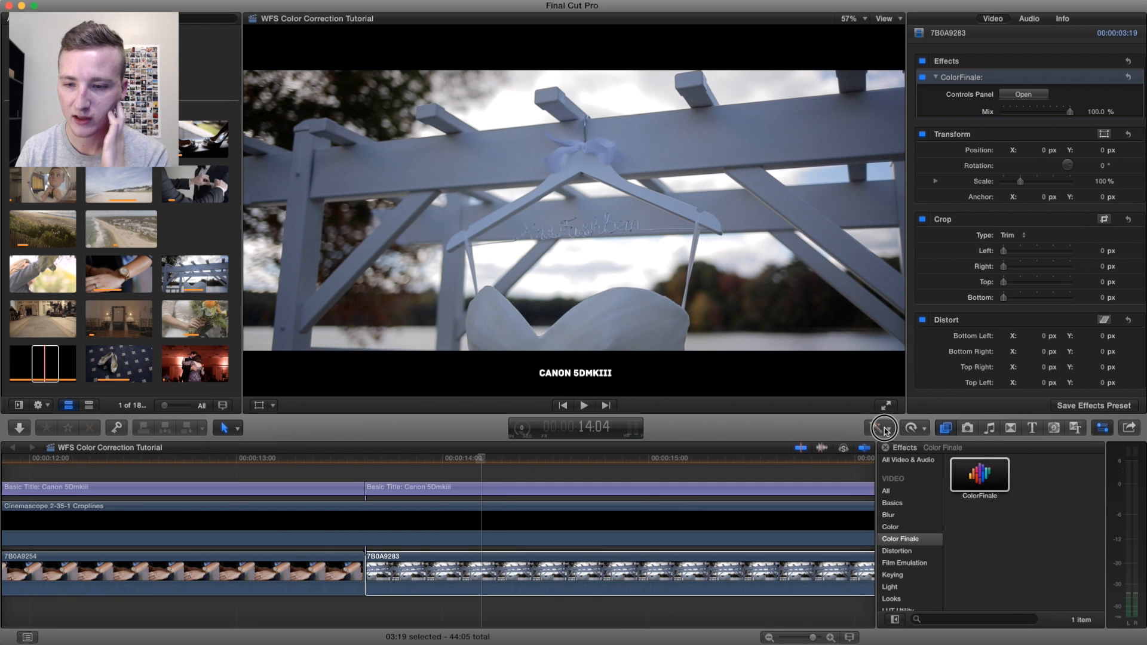
pyautogui.click(894, 462)
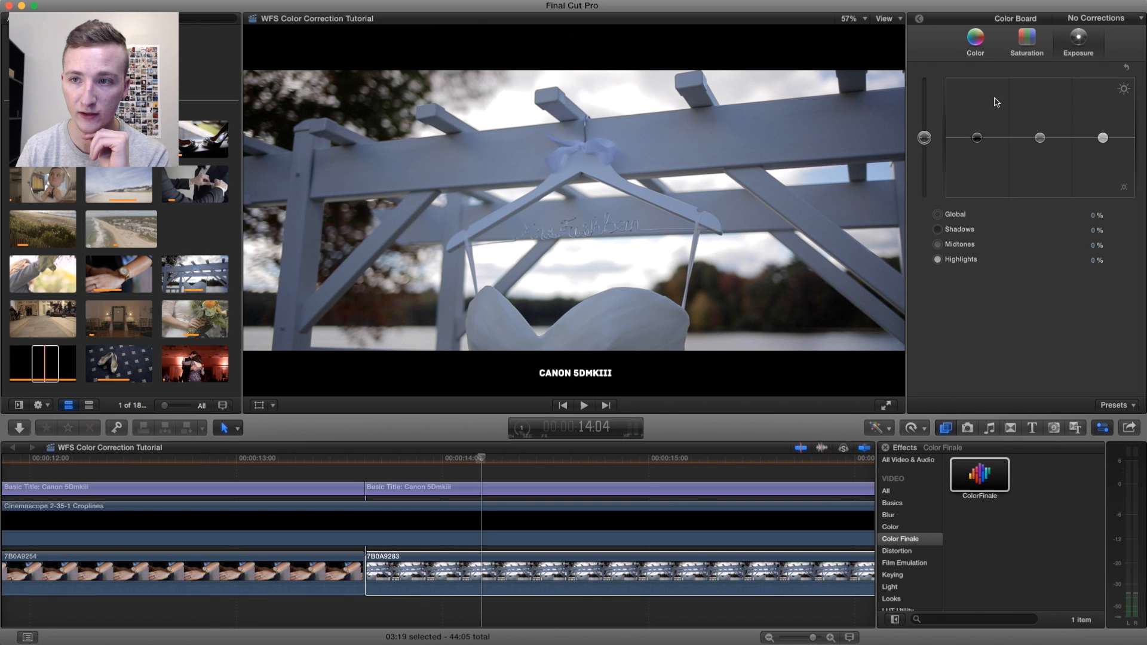
pyautogui.click(977, 42)
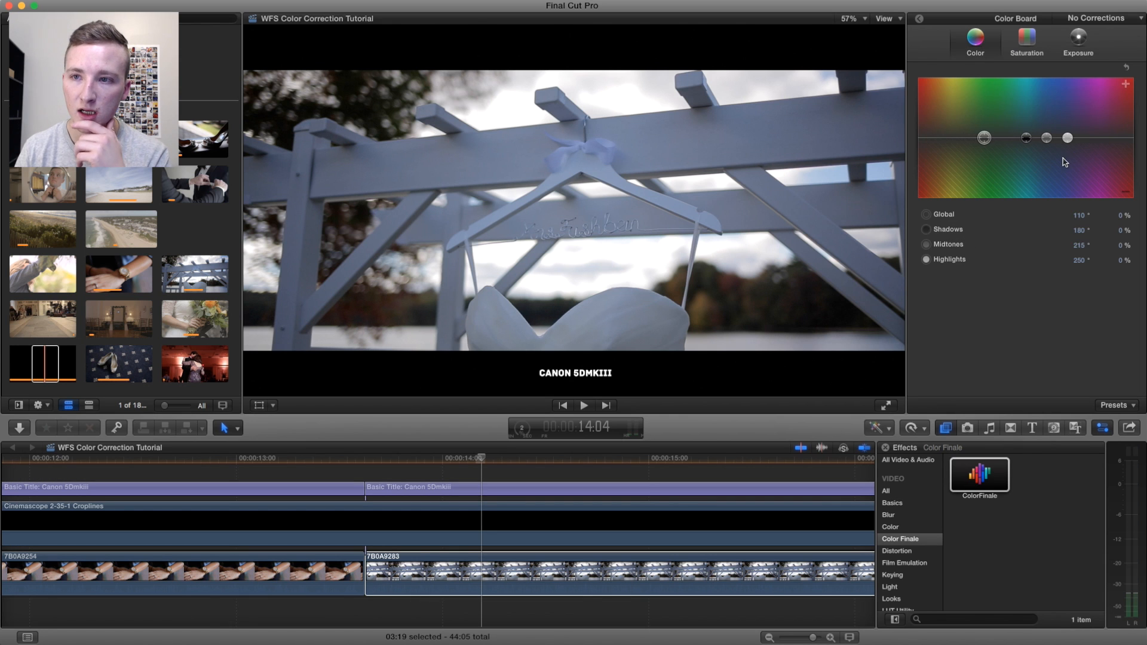
pyautogui.click(1078, 44)
pyautogui.moveTo(1103, 138); pyautogui.dragTo(1040, 130)
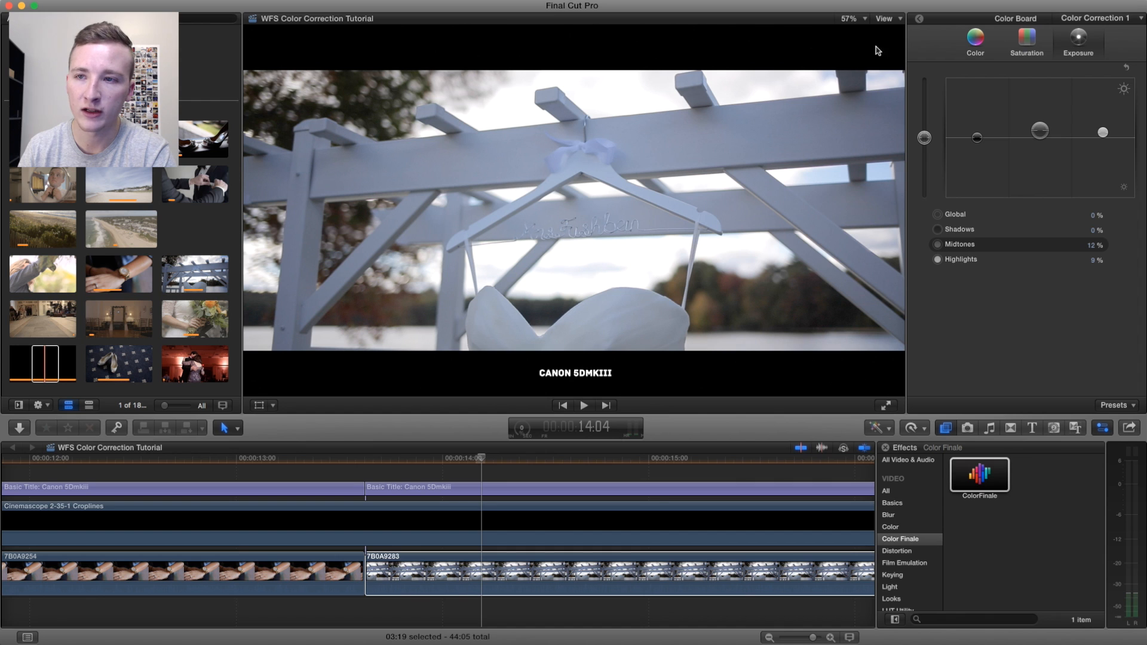
# Step: Warm the hanging dress clip's midtones by slightly reducing their blue on the Color Board
pyautogui.click(975, 39)
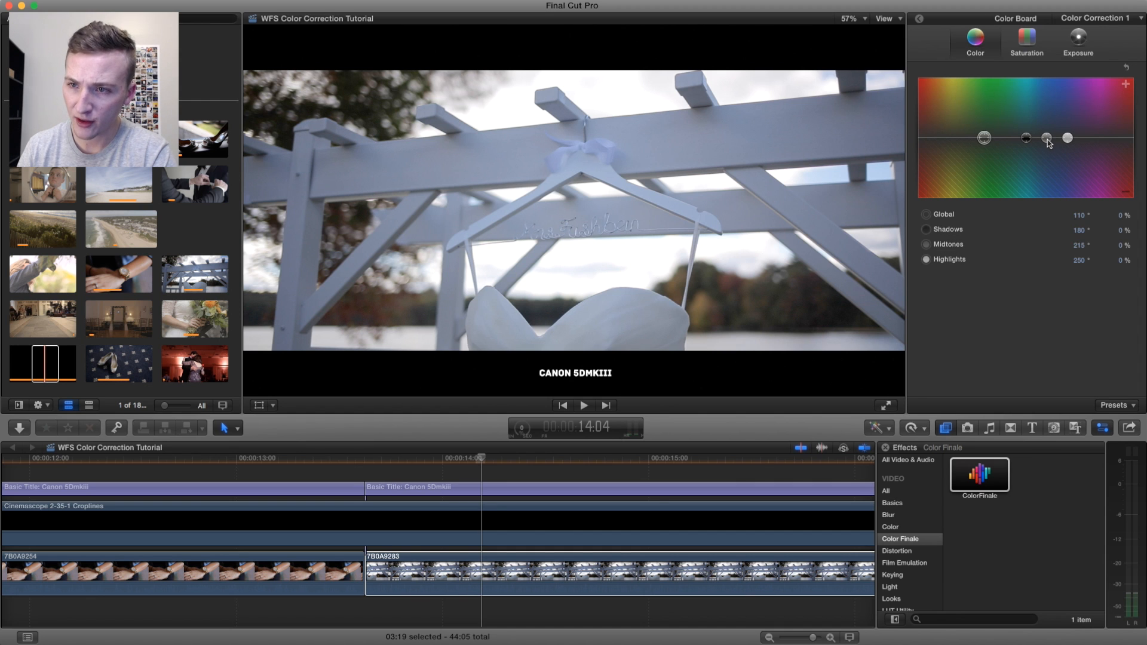
pyautogui.click(1046, 139)
pyautogui.moveTo(1048, 141); pyautogui.dragTo(1054, 147)
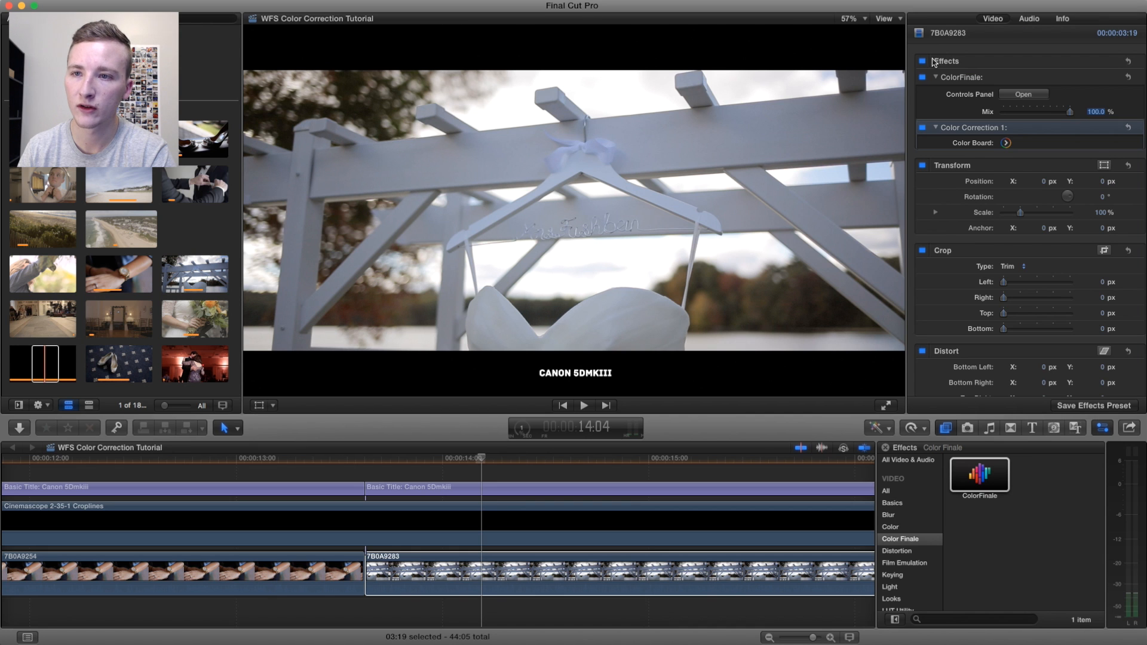
# Step: Compare the hanging dress clip with and without its effects several times, leaving the effects enabled
pyautogui.click(922, 62)
pyautogui.click(923, 62)
pyautogui.click(923, 62)
pyautogui.click(922, 62)
pyautogui.click(922, 62)
pyautogui.click(922, 62)
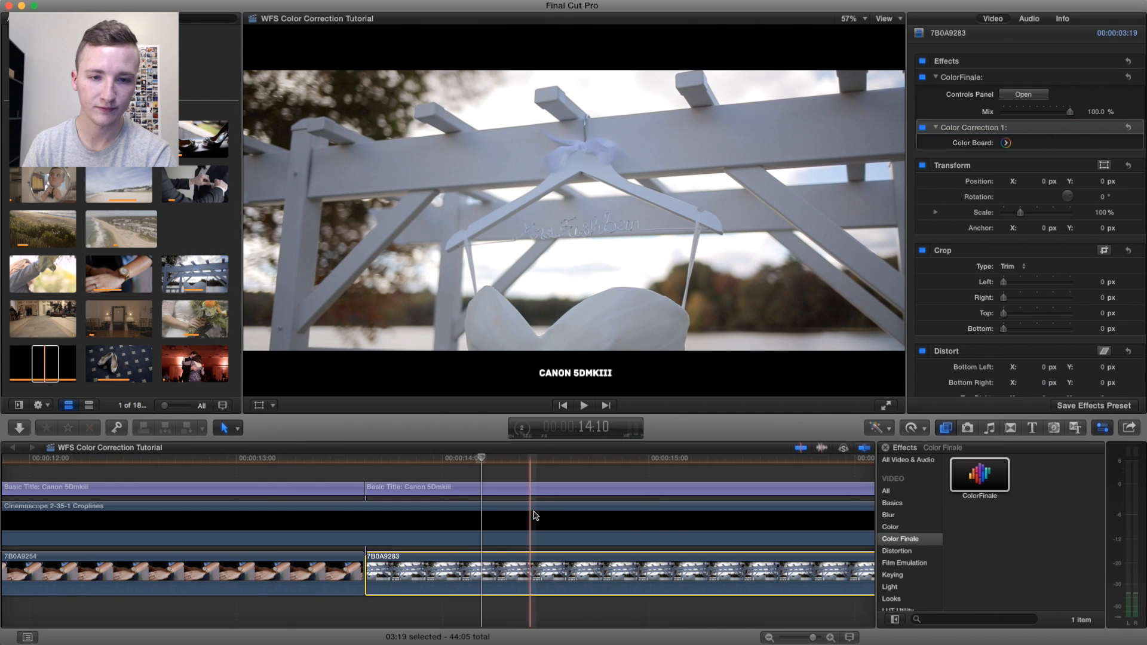
# Step: Move the playhead to 18:10 on the Sony A7s dance floor shot and select the C0063 clip
pyautogui.hscroll(10, 525, 517)
pyautogui.hscroll(5, 542, 514)
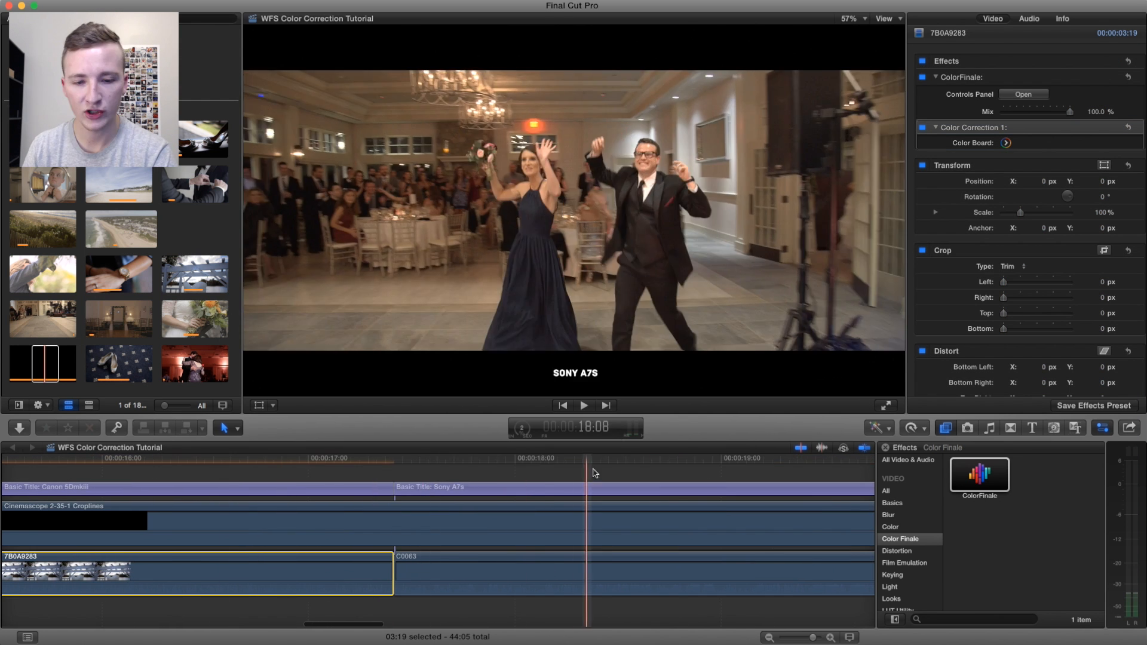
pyautogui.click(602, 494)
pyautogui.hscroll(3, 603, 495)
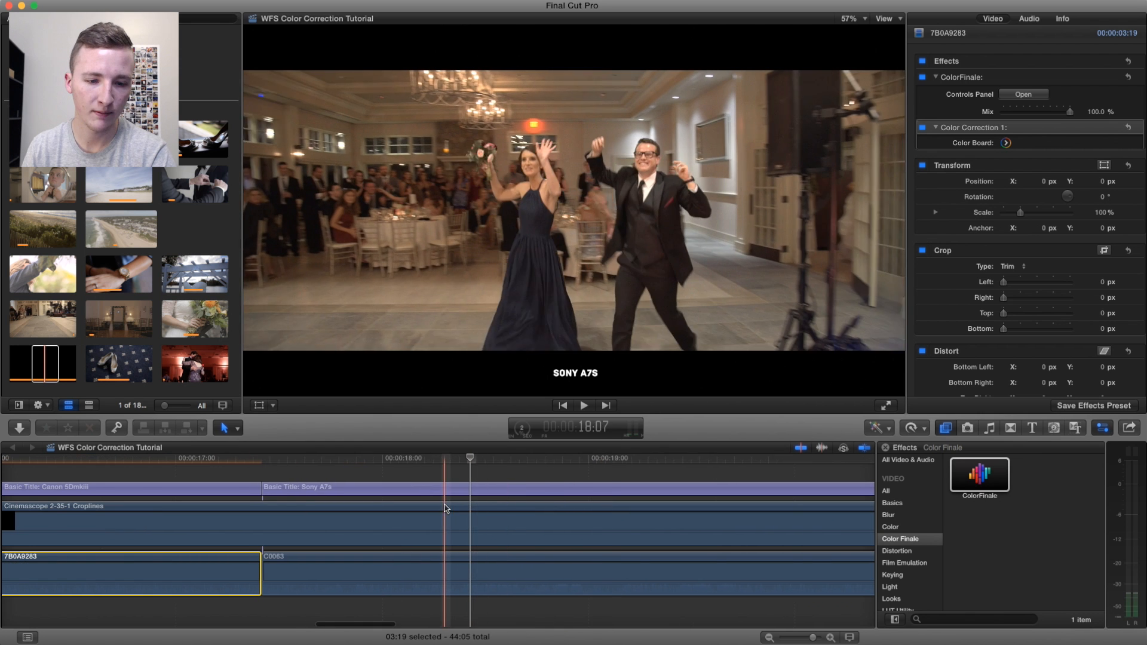
pyautogui.hscroll(3, 537, 478)
pyautogui.click(488, 466)
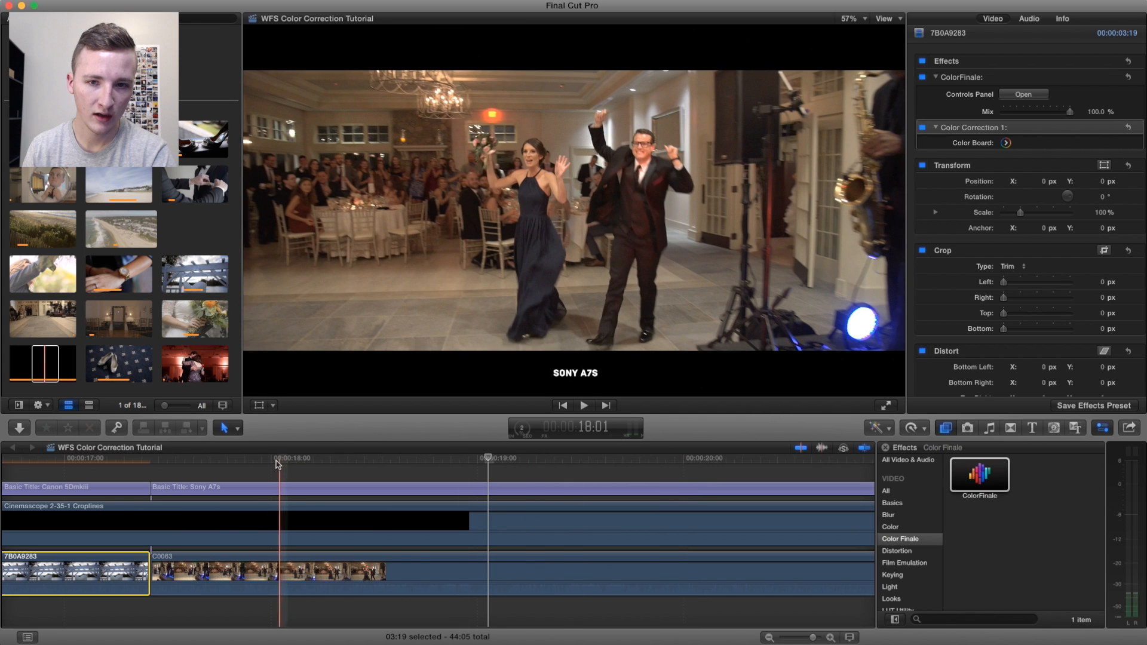
pyautogui.click(364, 470)
pyautogui.press('super+shift+a')
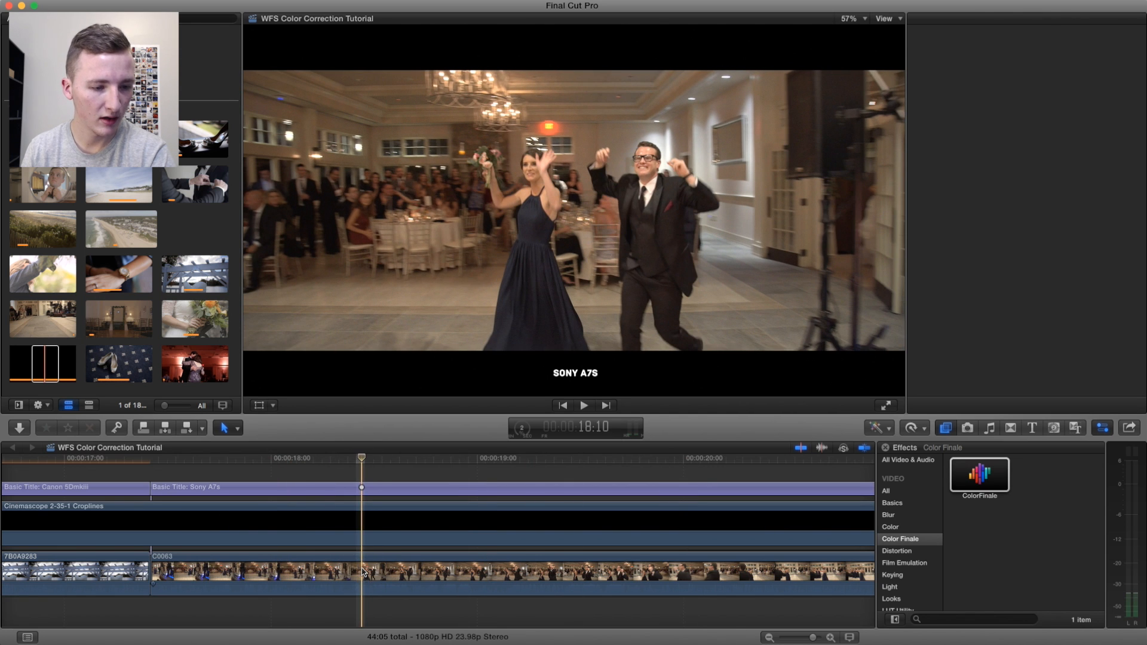
pyautogui.click(364, 573)
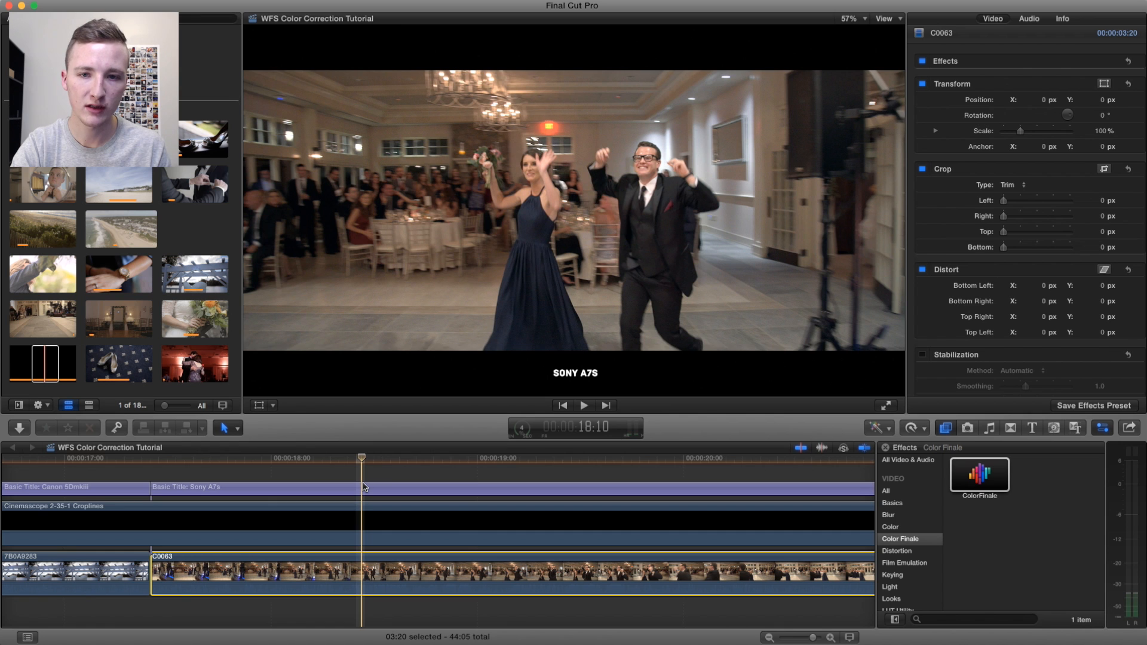
# Step: Apply Balance Color to the dance floor clip, comparing it once against the original look
pyautogui.press('alt+super+b')
pyautogui.press('super+z')
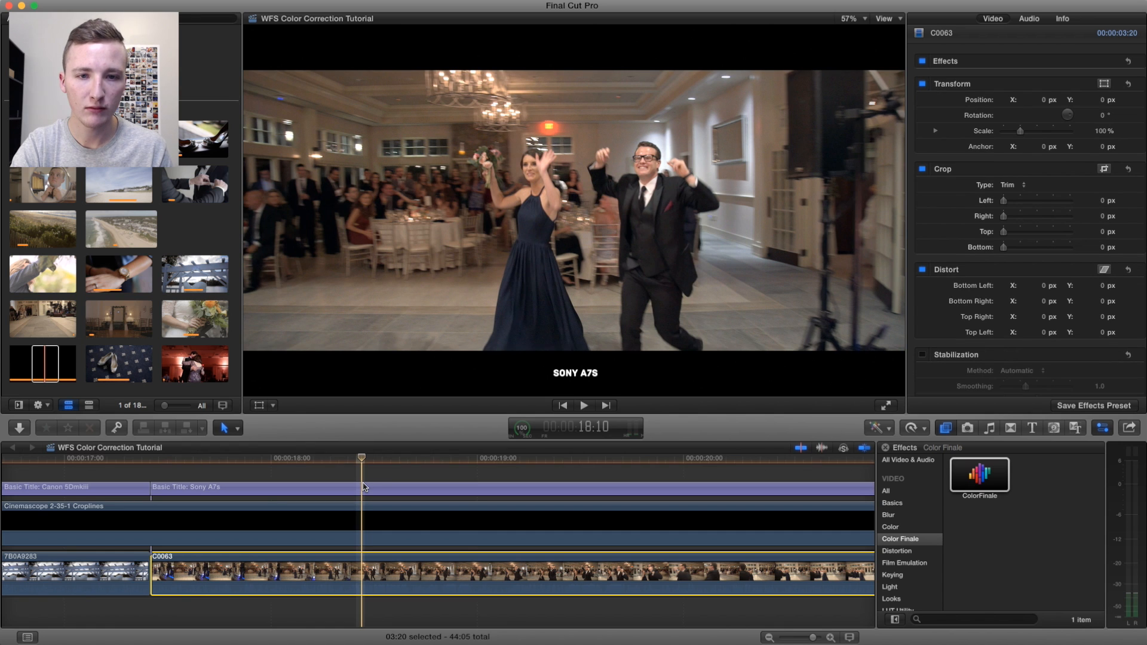
pyautogui.press('alt+super+b')
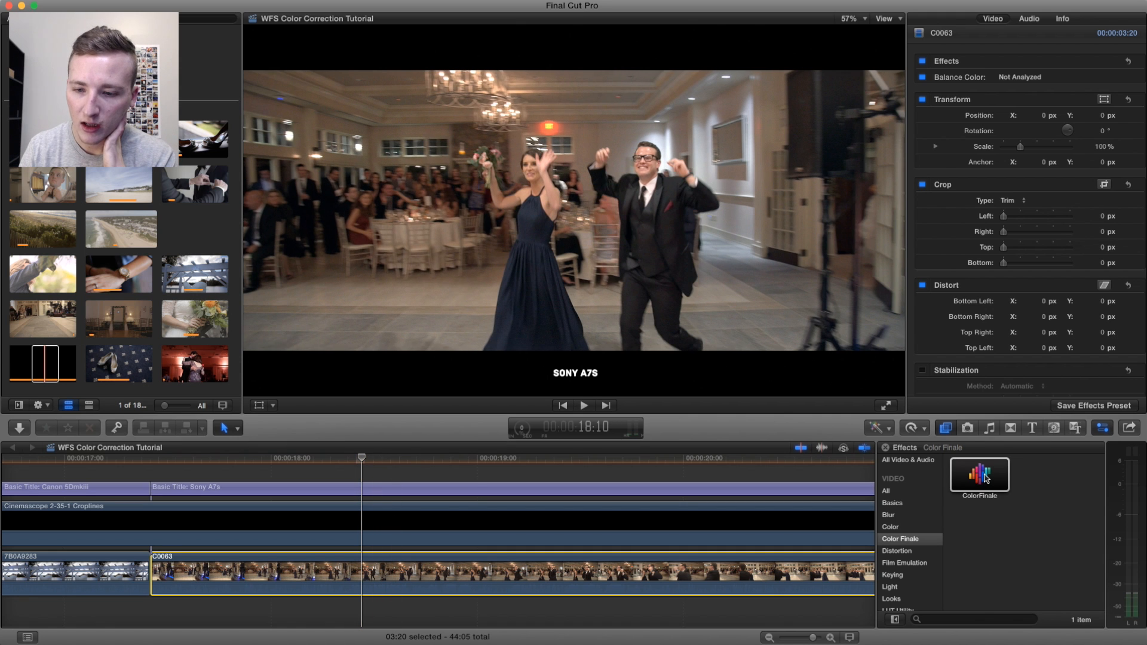
# Step: Add ColorFinale to the dance floor clip with a Curves layer, moving the master curve's black point slightly inward to deepen the shadows
pyautogui.click(985, 478)
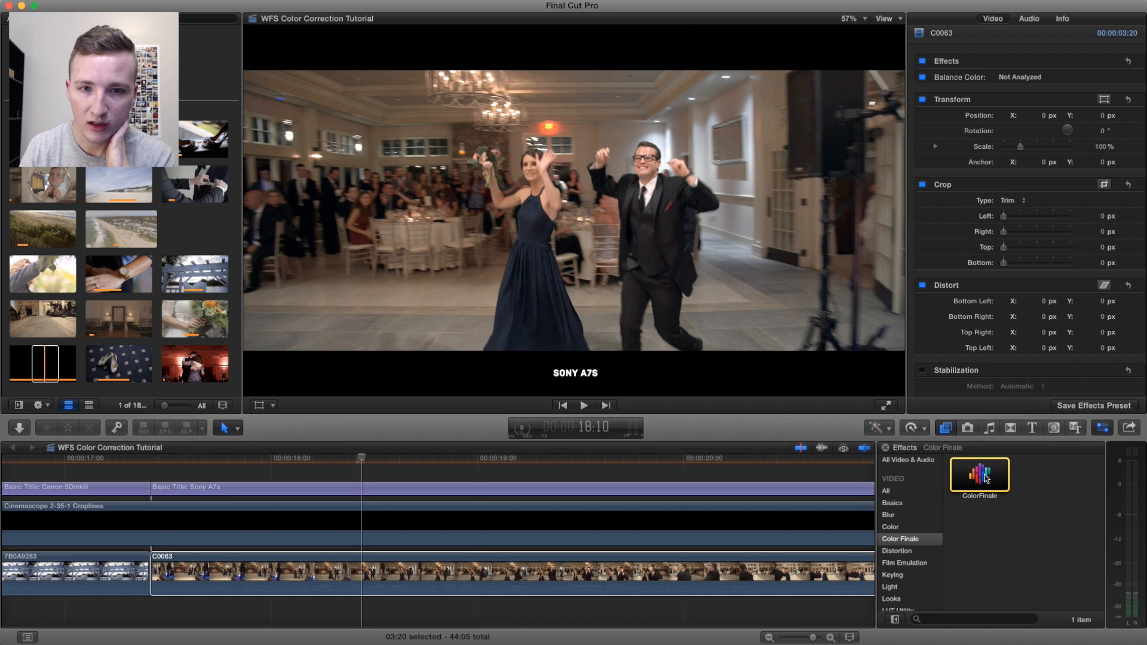
pyautogui.doubleClick(985, 478)
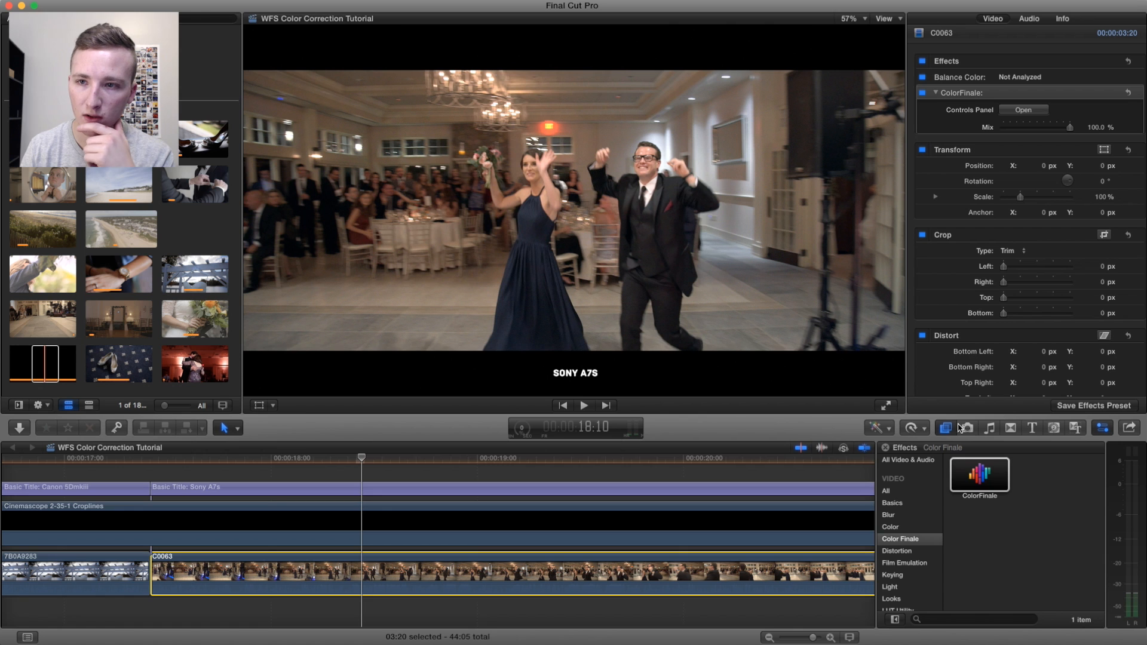
pyautogui.click(1023, 110)
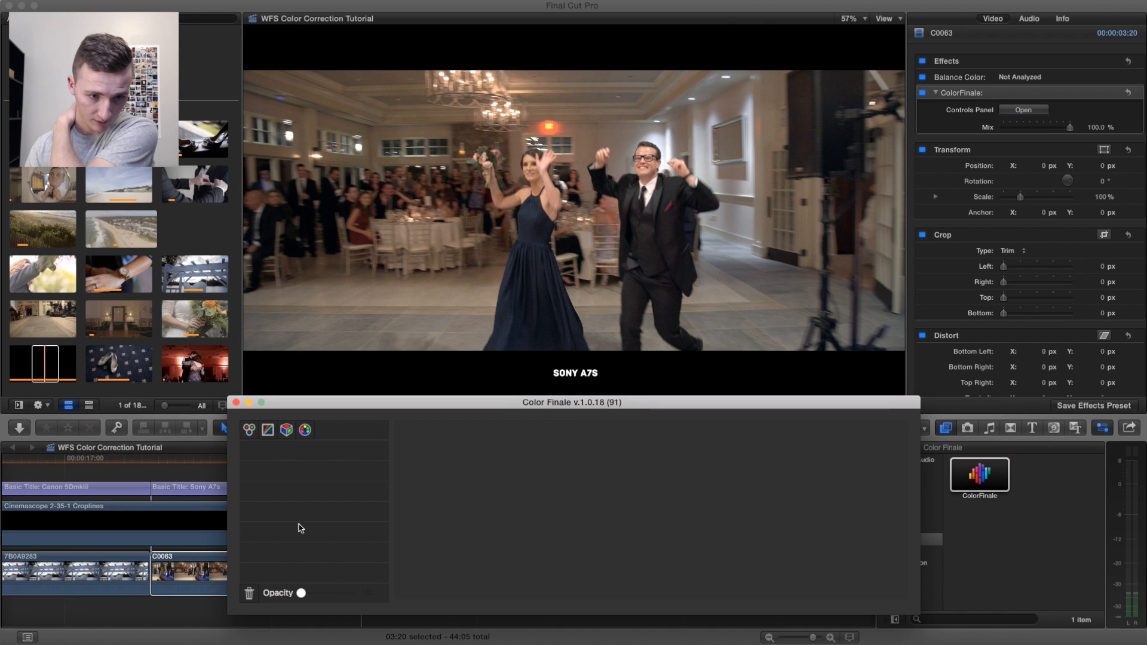
pyautogui.click(265, 430)
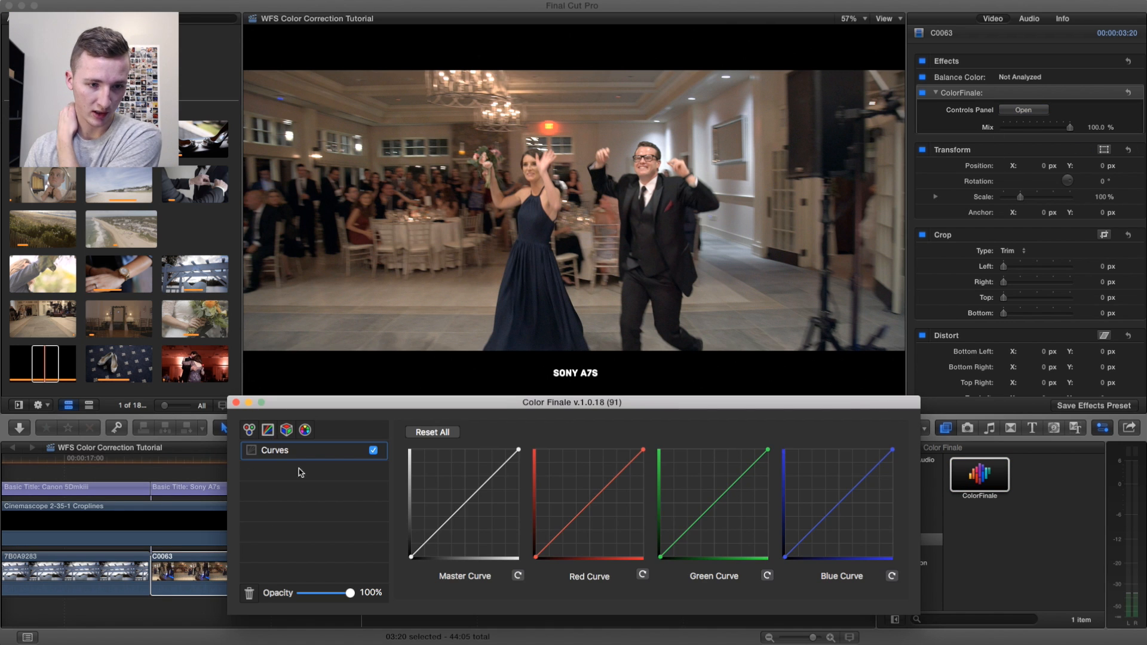
pyautogui.moveTo(411, 560); pyautogui.dragTo(413, 558)
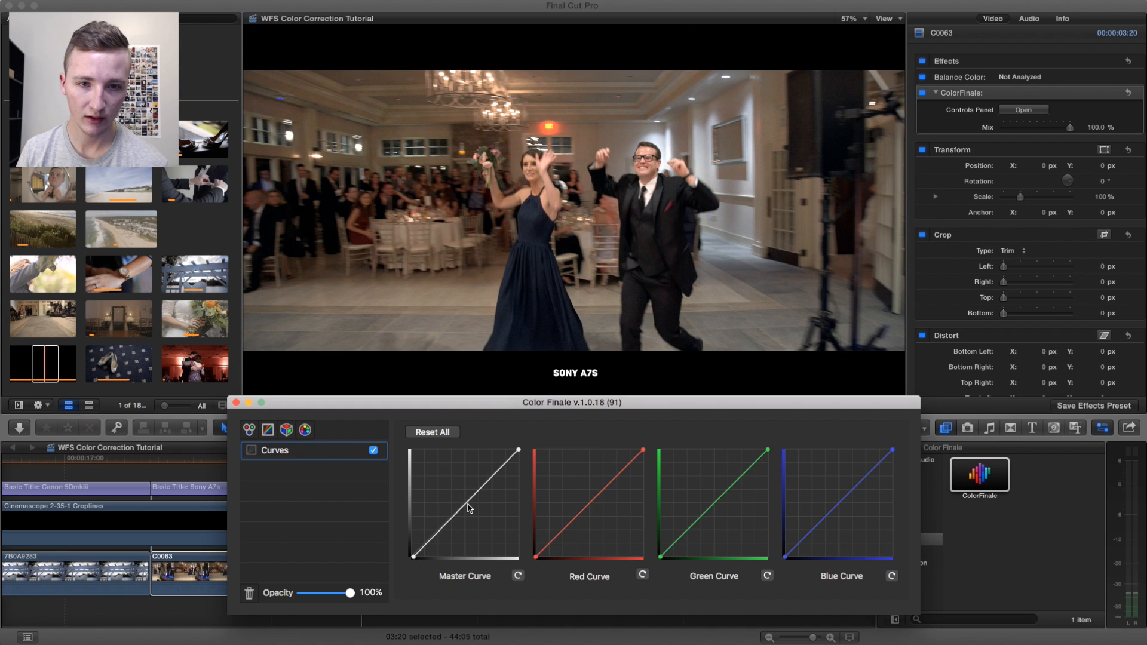
pyautogui.click(236, 402)
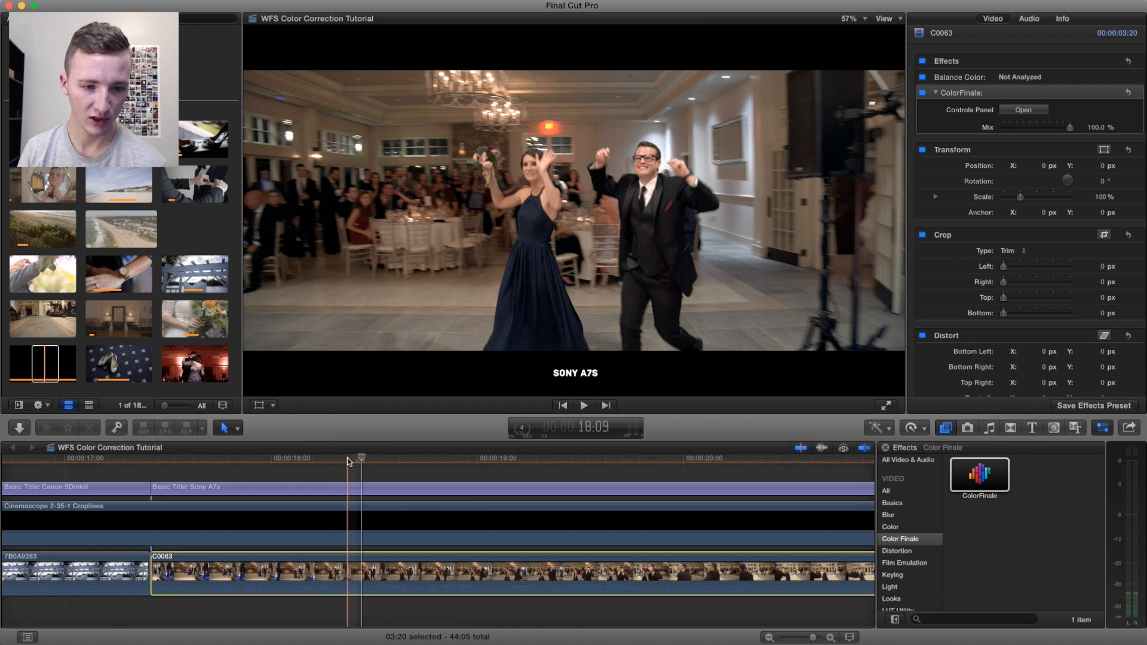
# Step: Move the playhead to 22:09 on the Canon C100MKII ceremony room shot and select Clip #37
pyautogui.click(394, 573)
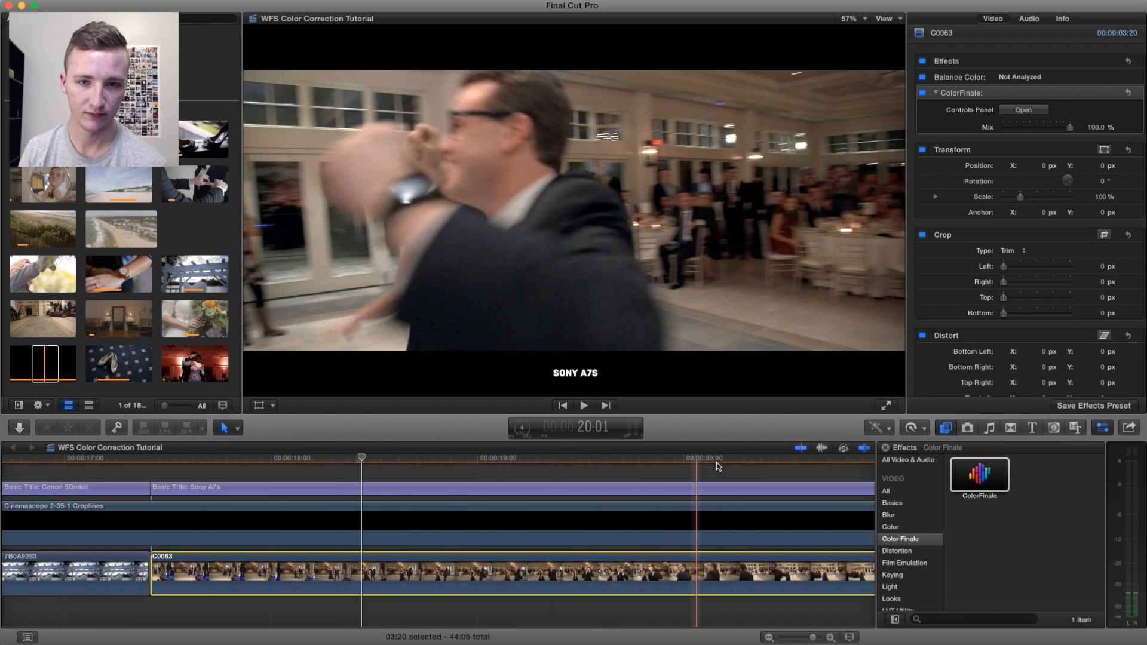
pyautogui.click(735, 464)
pyautogui.hscroll(3, 747, 472)
pyautogui.hscroll(20, 753, 474)
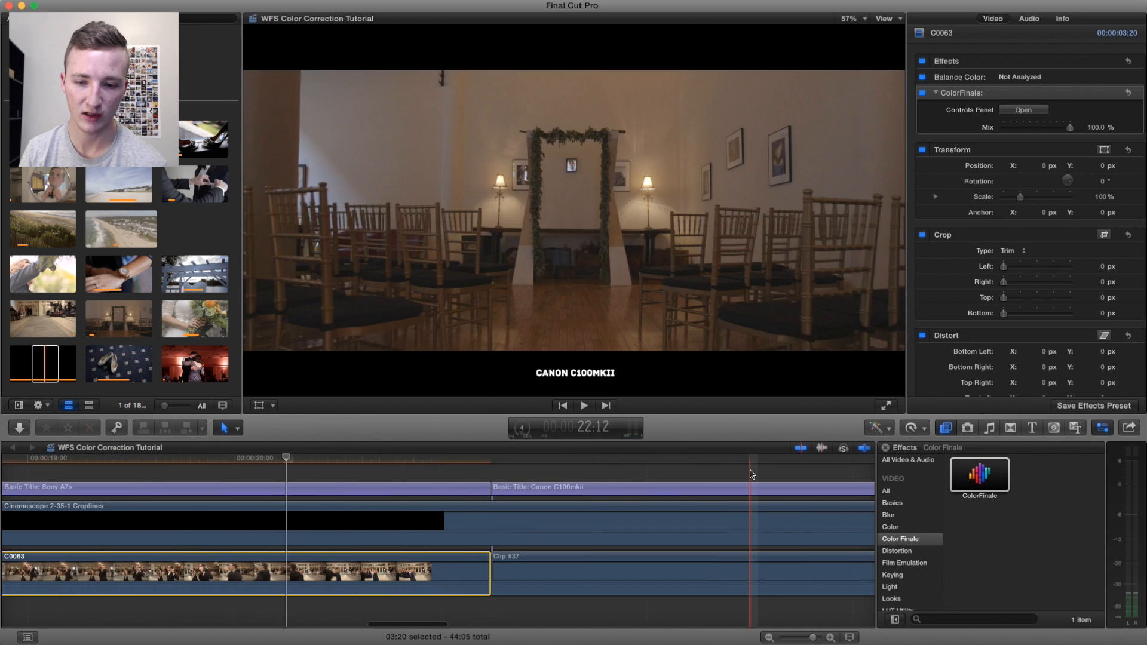
pyautogui.click(406, 467)
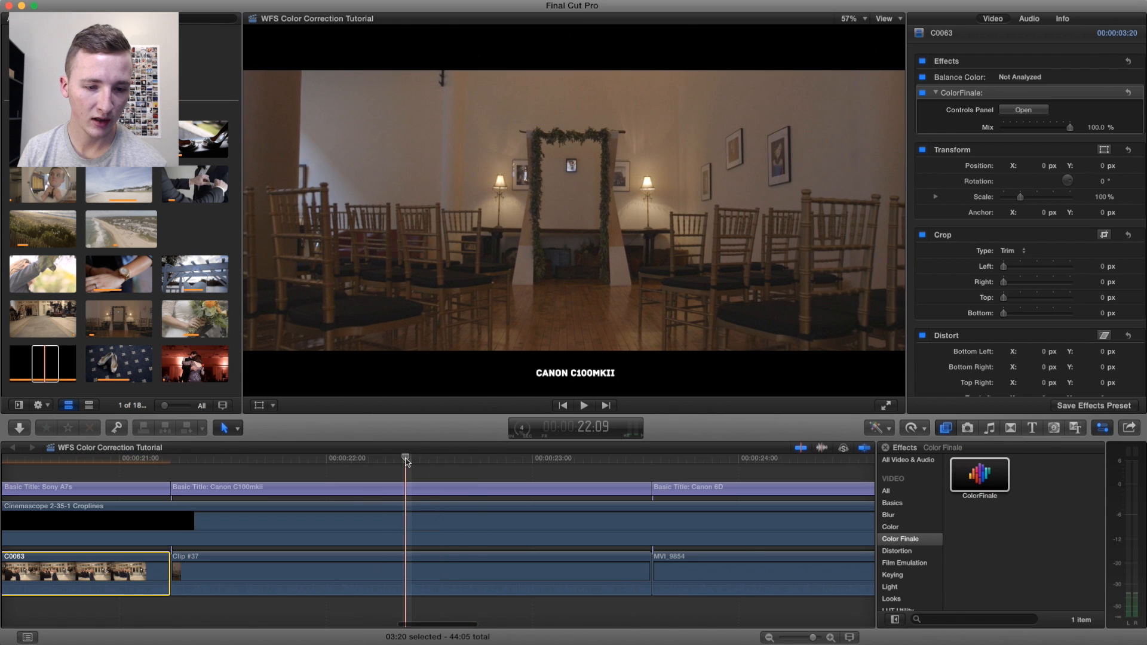
pyautogui.click(404, 570)
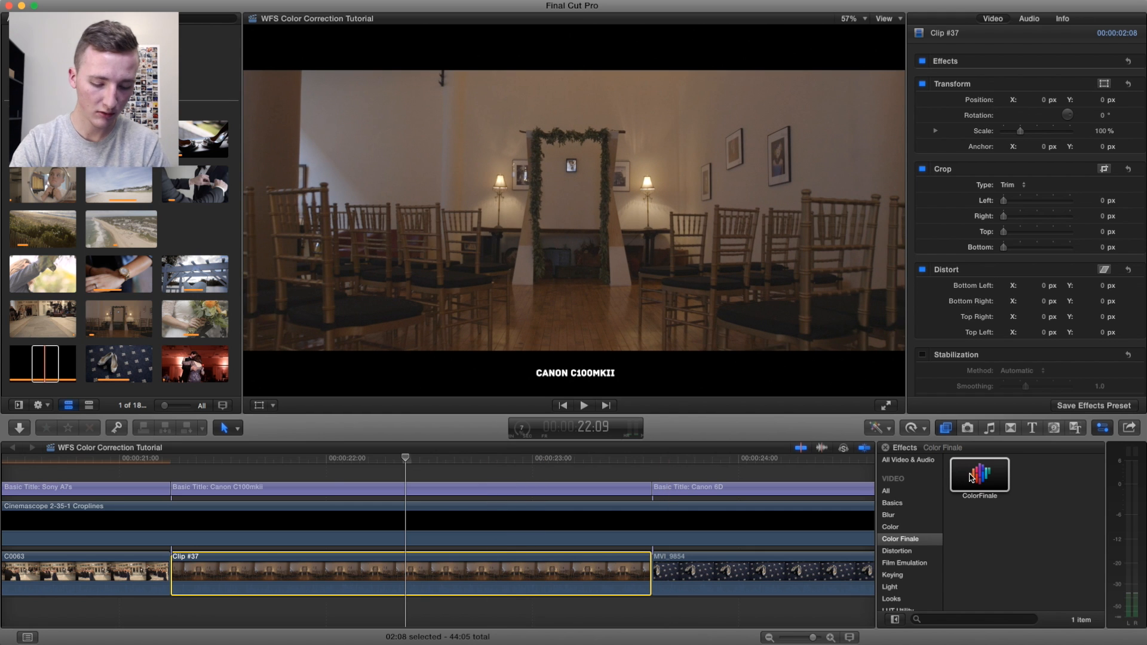
# Step: Try Balance Color on the ceremony room clip and undo it
pyautogui.press('alt+super+b')
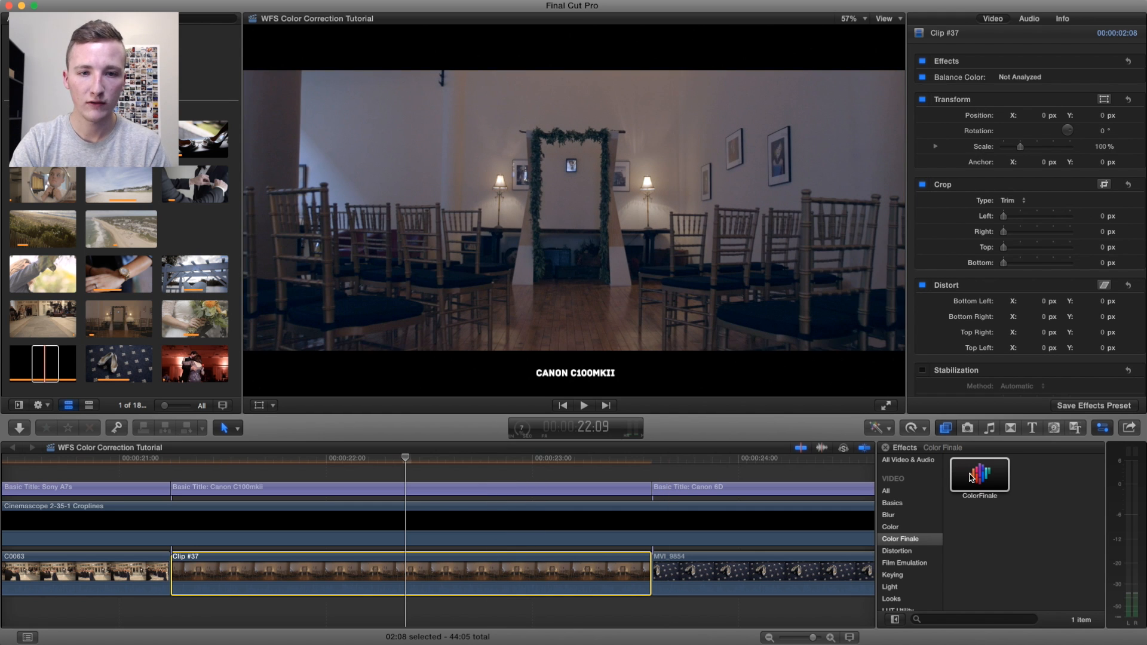
pyautogui.press('super+z')
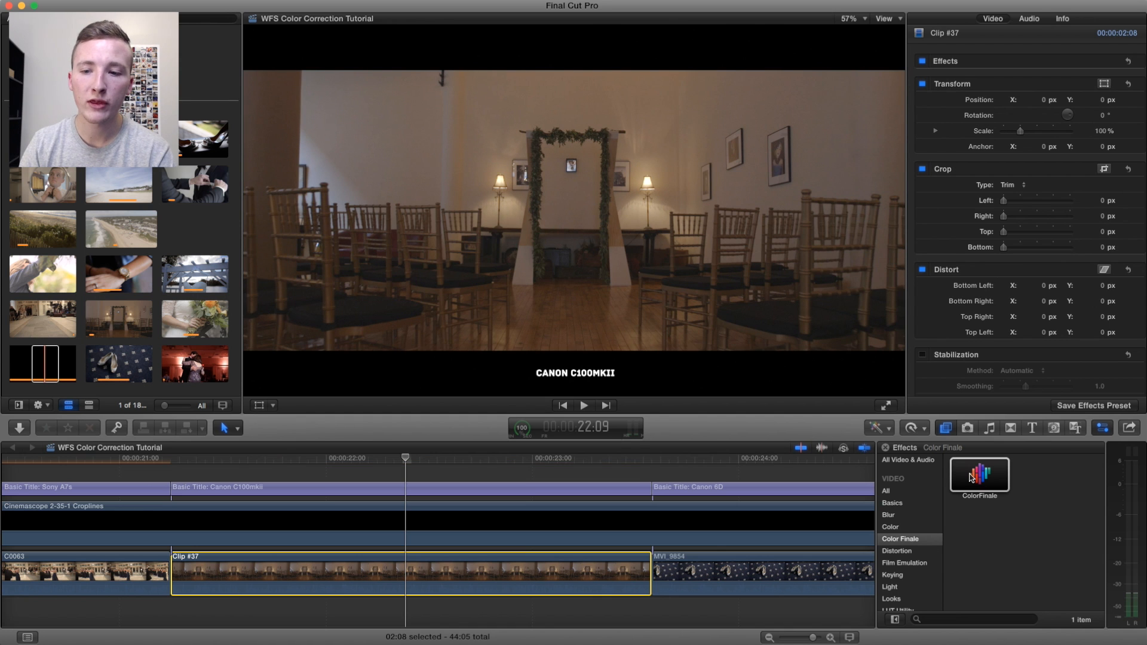
# Step: Add ColorFinale to the ceremony room clip and apply the Kodak2393 - Rec709.cube LUT at 20% opacity
pyautogui.doubleClick(971, 477)
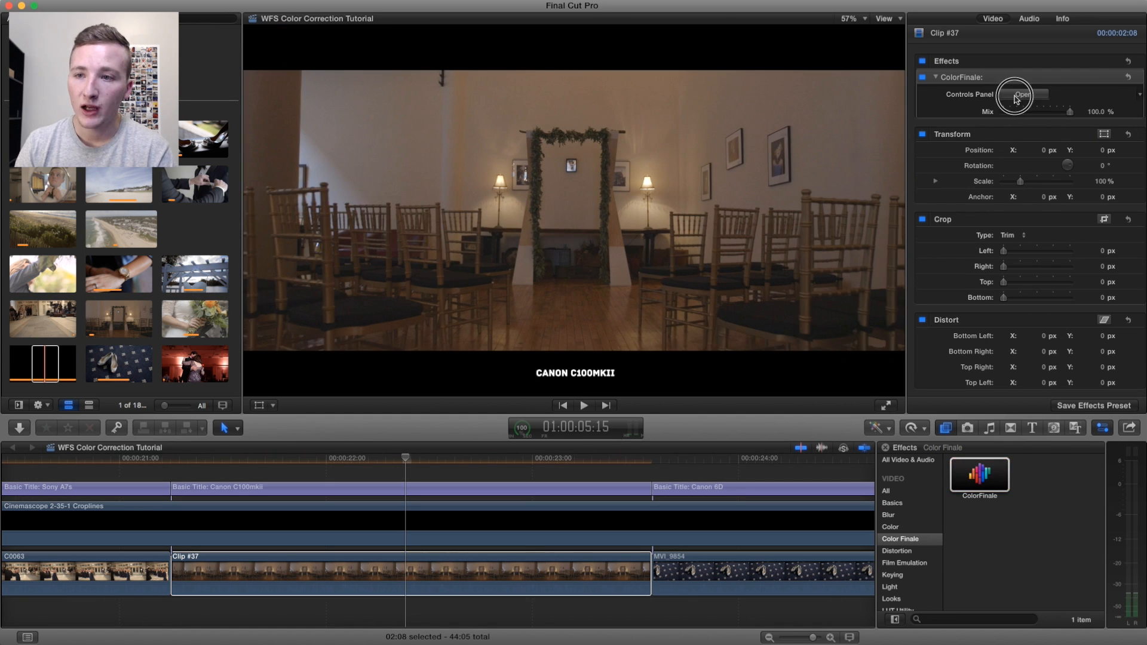
pyautogui.click(1023, 94)
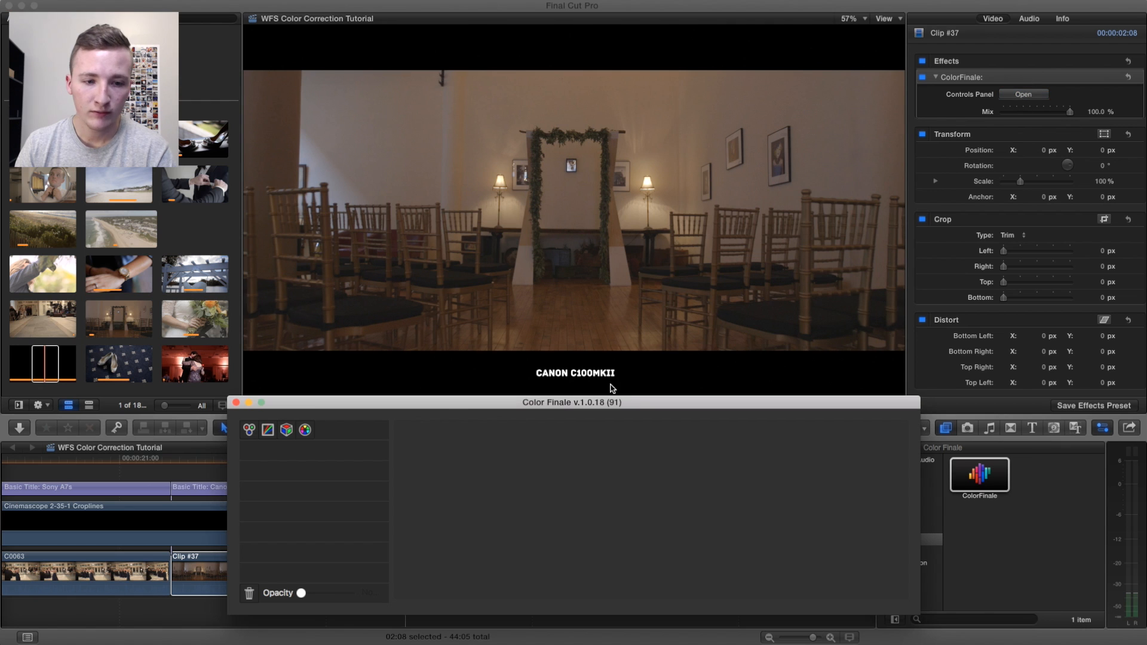
pyautogui.click(287, 430)
pyautogui.click(519, 493)
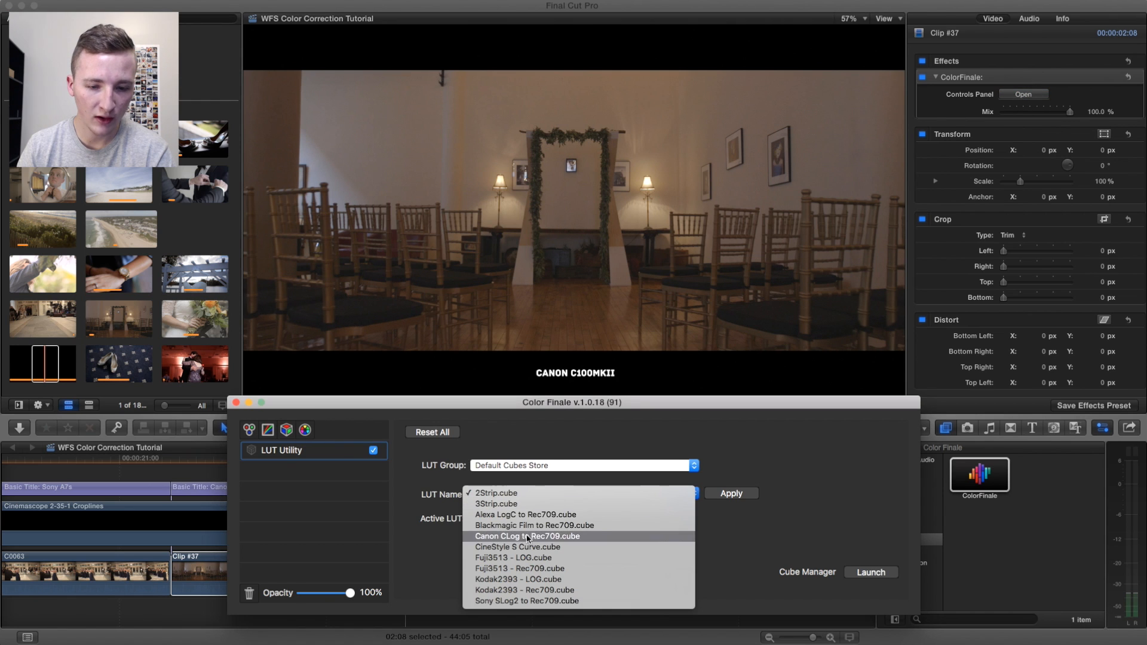
pyautogui.click(527, 590)
pyautogui.click(737, 495)
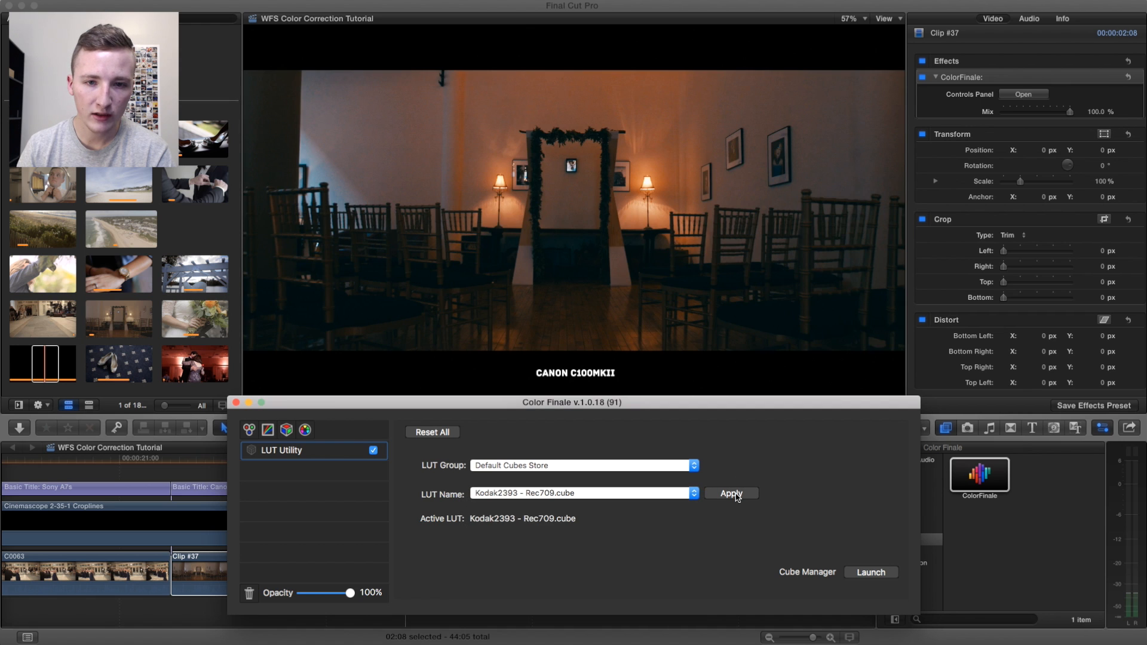
pyautogui.moveTo(350, 596); pyautogui.dragTo(310, 598)
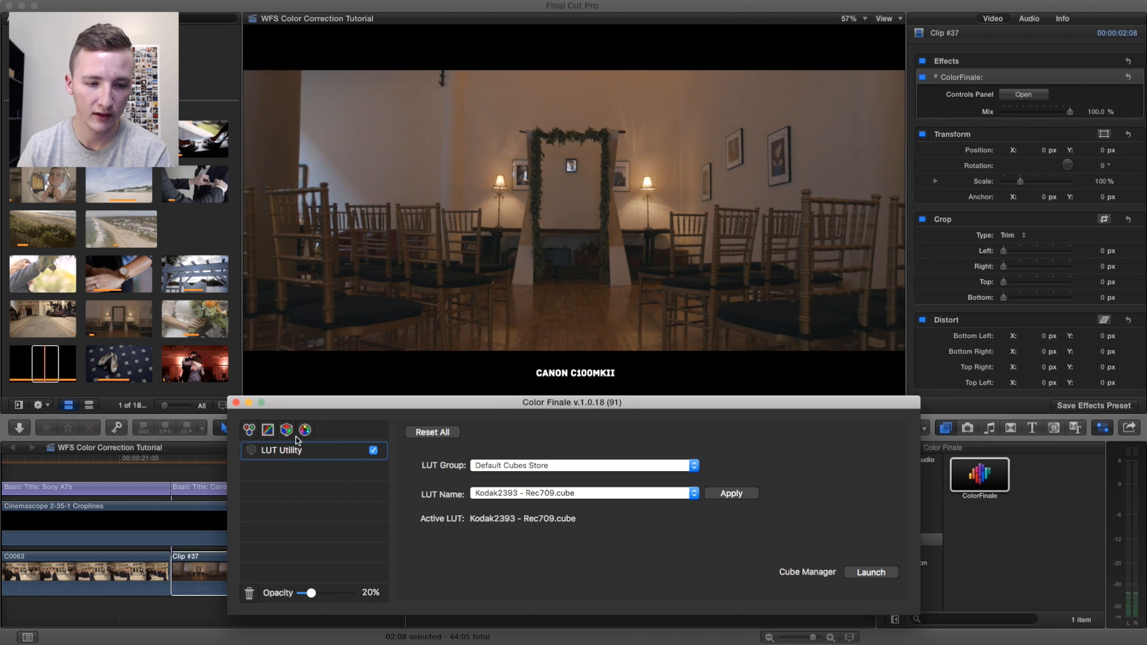
# Step: Add a Color Wheels layer to the ceremony room clip with lift at -0.033, gamma at 0.033 and gain at 1.254
pyautogui.click(249, 429)
pyautogui.moveTo(564, 503); pyautogui.dragTo(565, 503)
pyautogui.moveTo(719, 504); pyautogui.dragTo(719, 496)
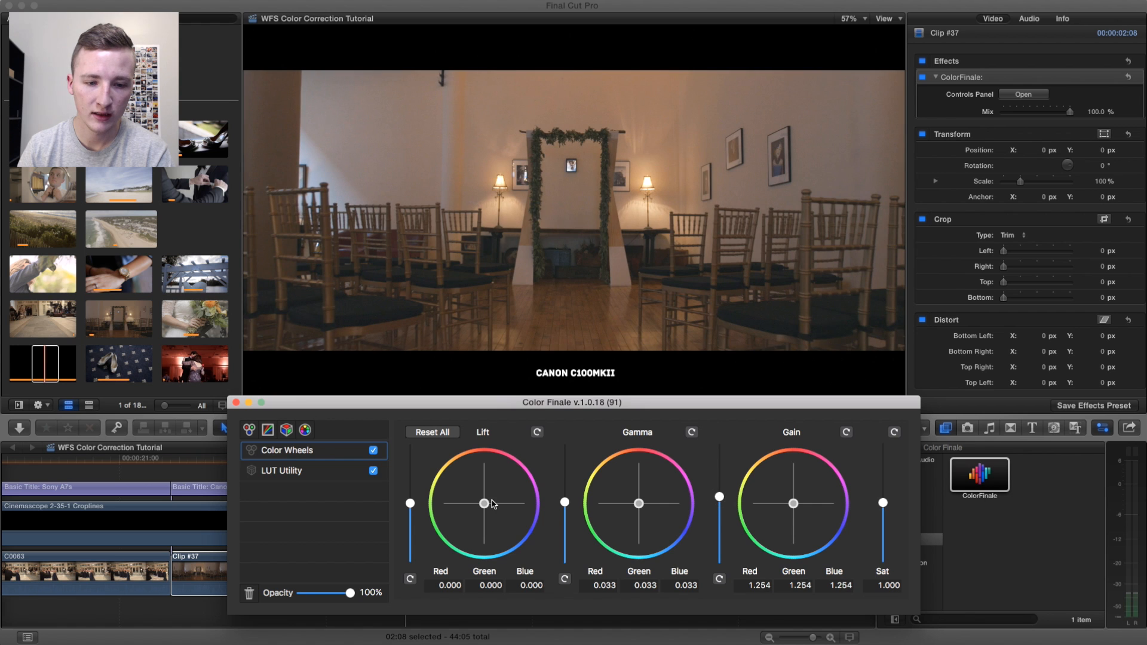
pyautogui.moveTo(408, 505); pyautogui.dragTo(411, 507)
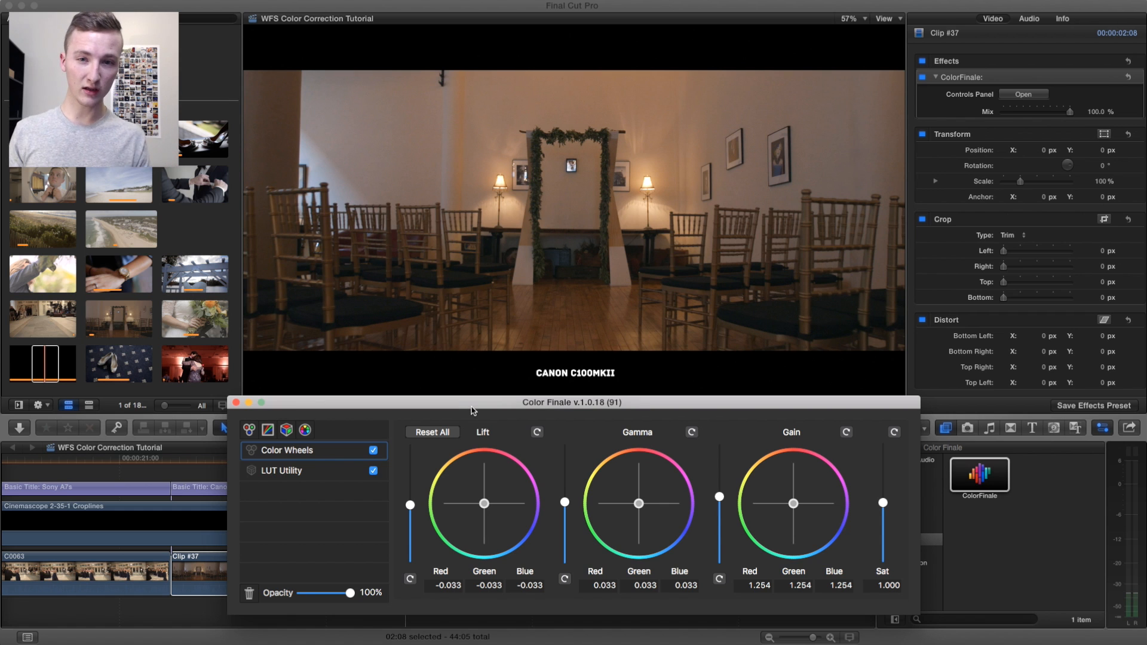
# Step: Lower the ceremony room clip's Color Wheels lift to -0.044 and close the Color Finale window
pyautogui.moveTo(411, 506); pyautogui.dragTo(414, 509)
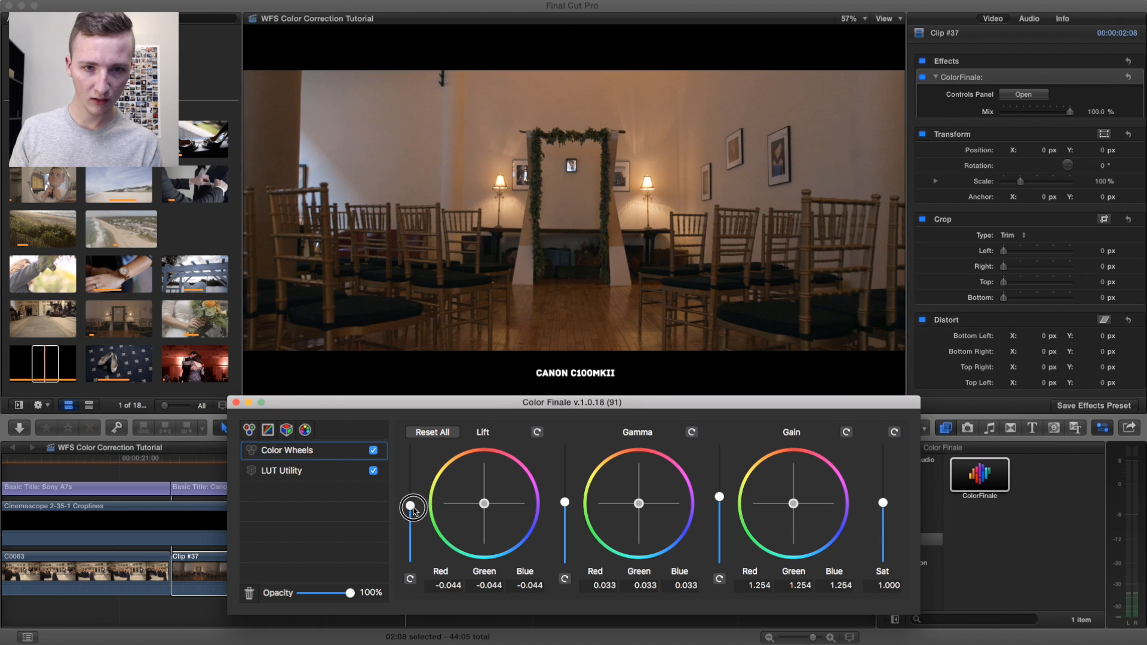
pyautogui.moveTo(414, 510); pyautogui.dragTo(413, 510)
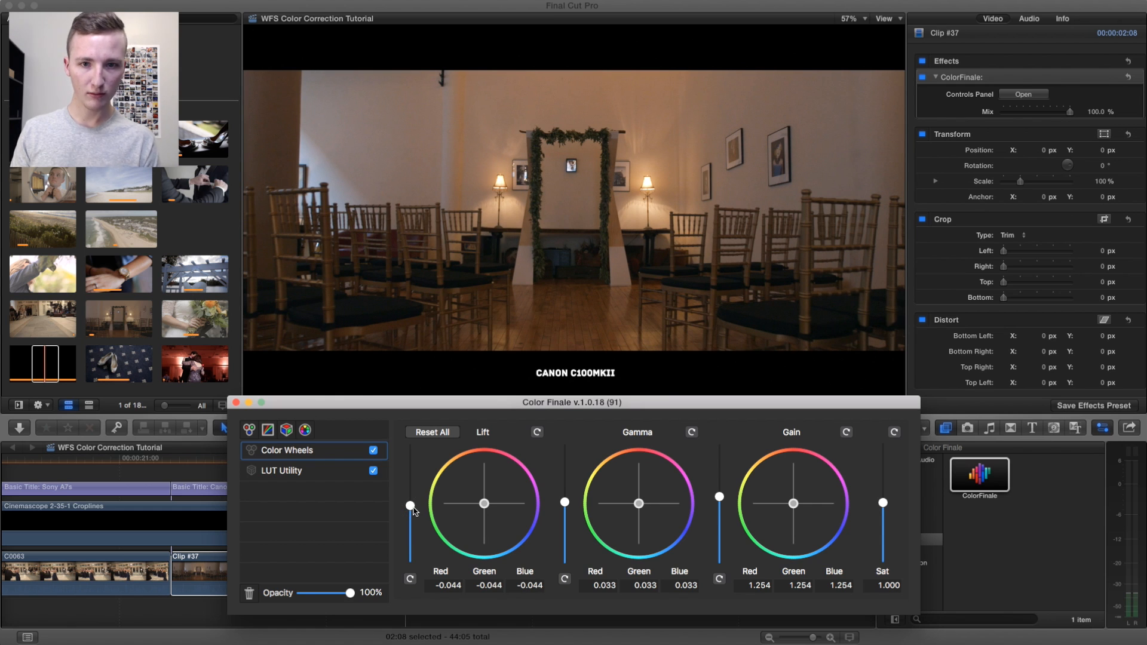
pyautogui.click(236, 403)
# Step: Compare the ceremony room clip with and without the ColorFinale effect, leaving the effect enabled
pyautogui.click(923, 78)
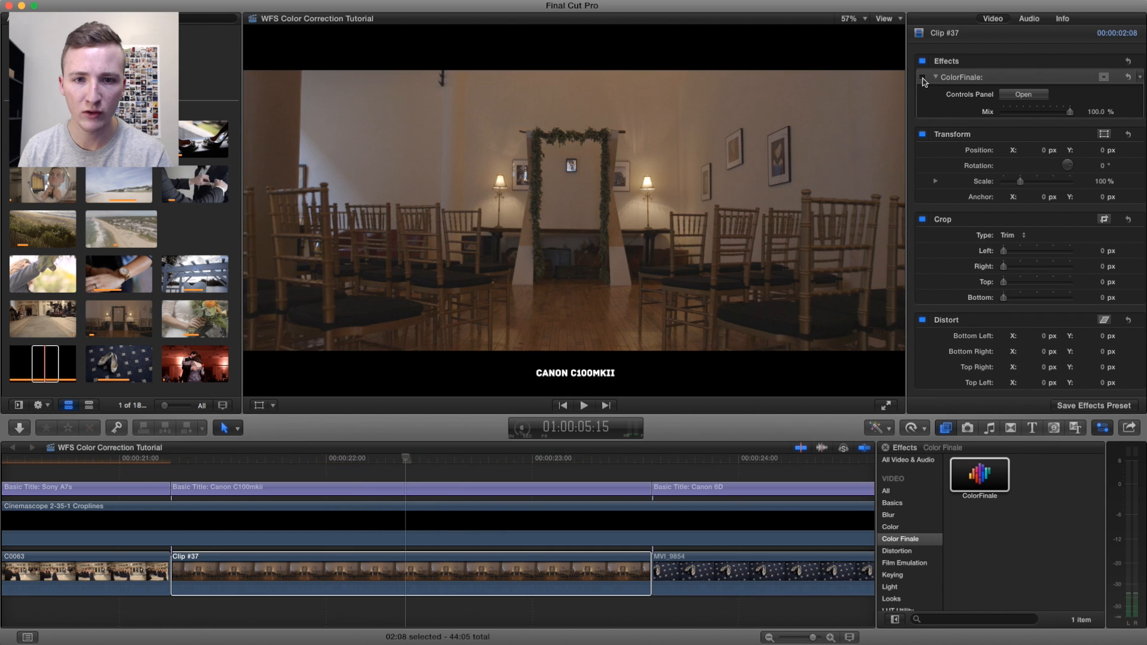
pyautogui.click(922, 78)
pyautogui.click(922, 78)
pyautogui.click(923, 78)
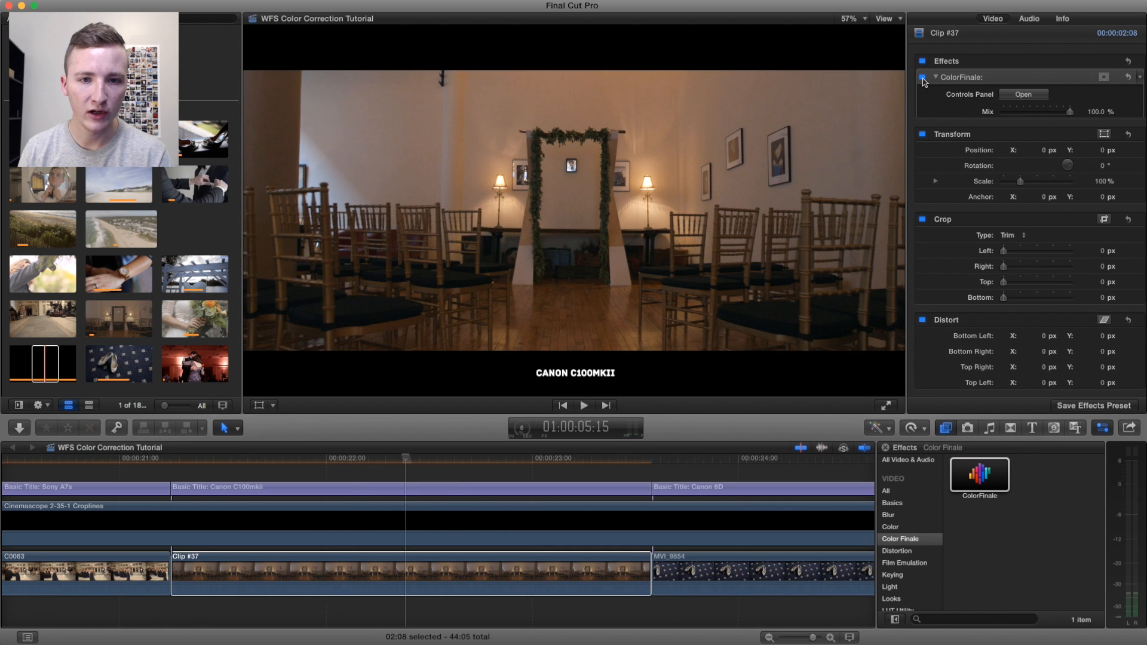
# Step: Move the playhead to about 24:09 on the Canon 6D shoes shot and select clip MVI_9854
pyautogui.hscroll(5, 520, 457)
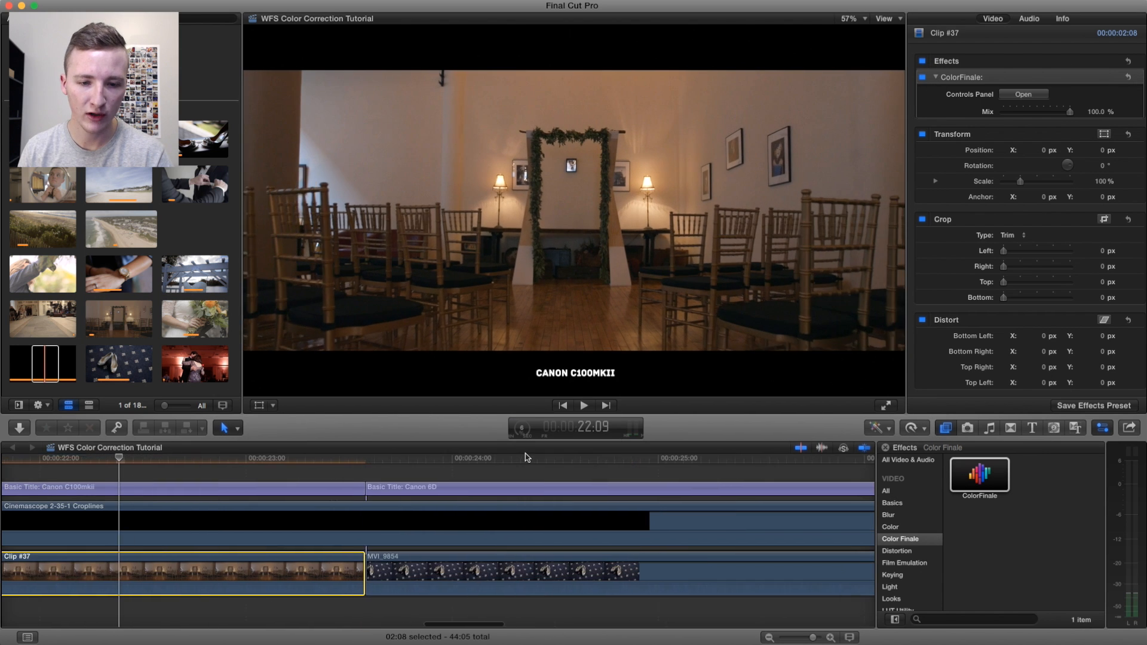
pyautogui.click(521, 458)
pyautogui.click(524, 564)
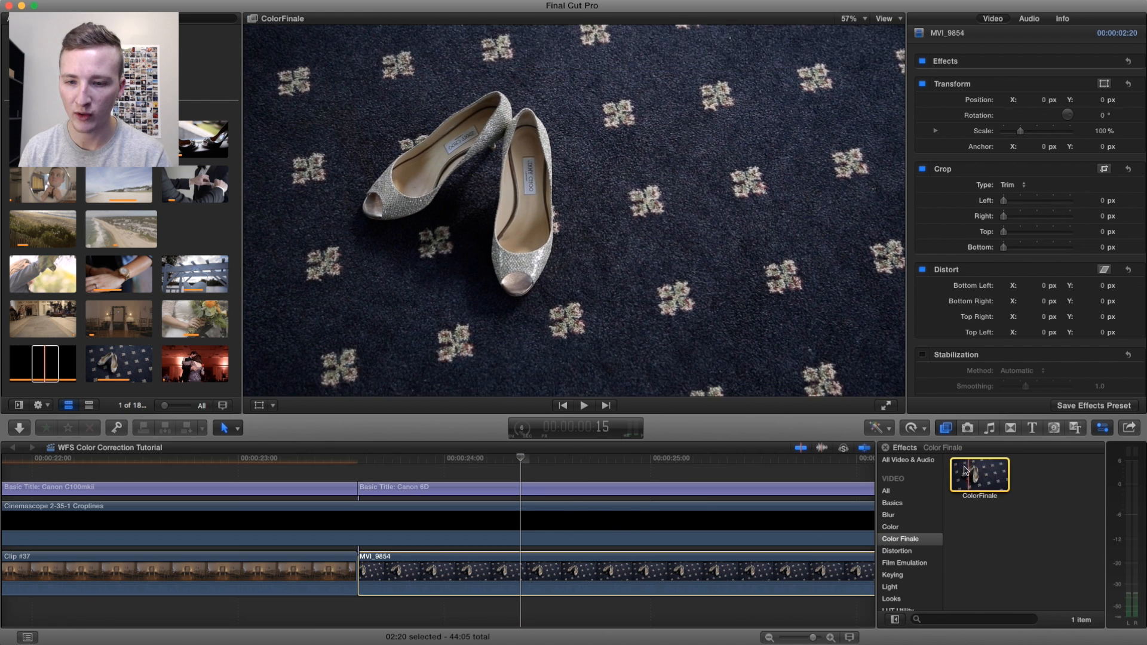
pyautogui.click(527, 461)
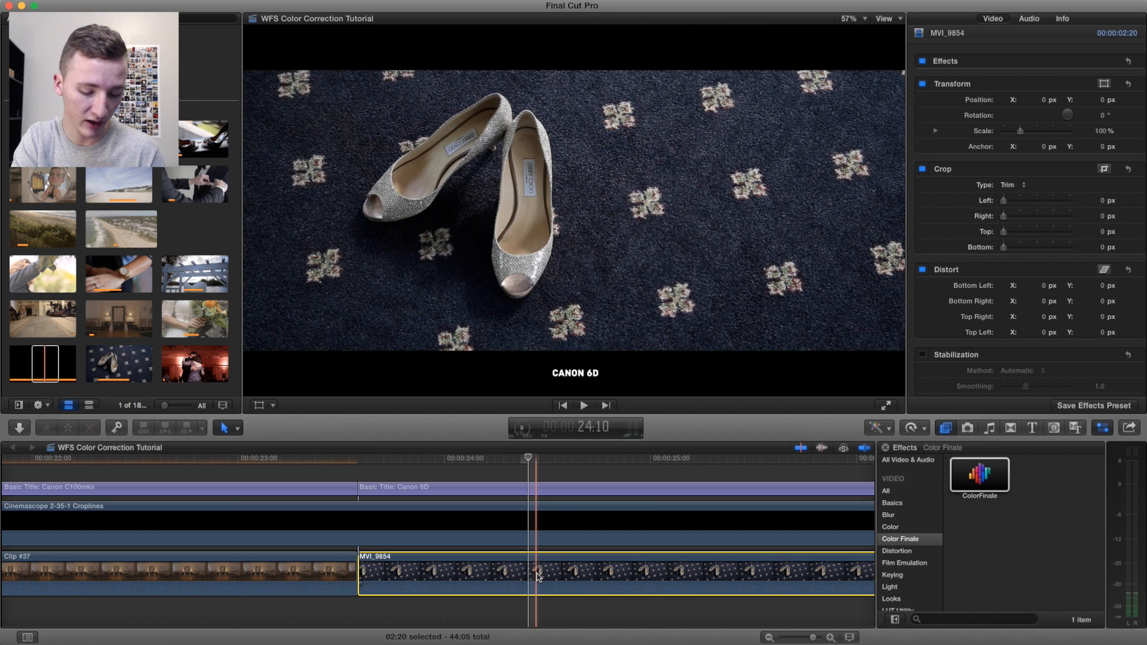
# Step: Try Balance Color on the shoes clip and undo it
pyautogui.press('alt+super+b')
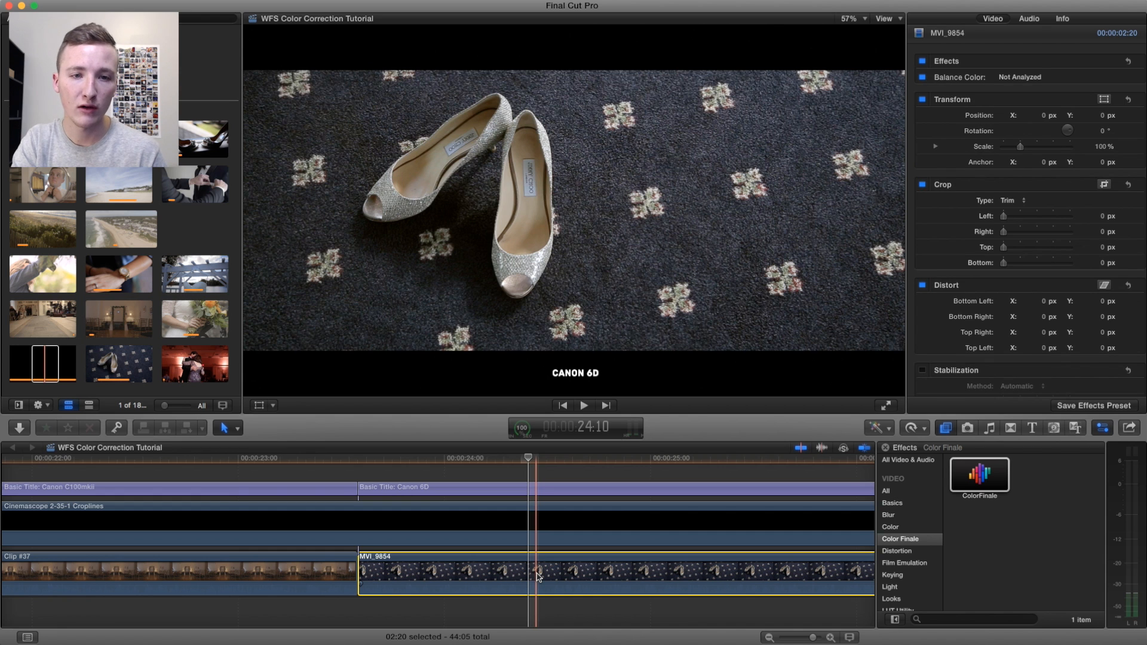
pyautogui.press('super+z')
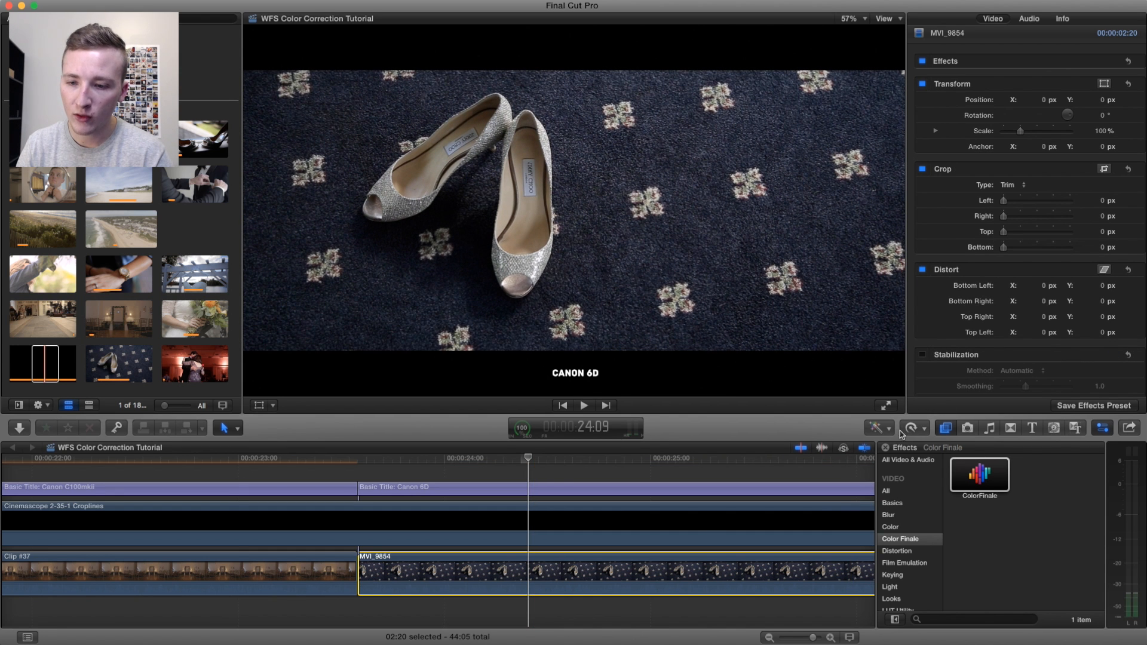
# Step: Adjust the shoes clip's exposure in the Color Board, slightly lowering the shadows and raising the highlights
pyautogui.click(876, 428)
pyautogui.click(904, 462)
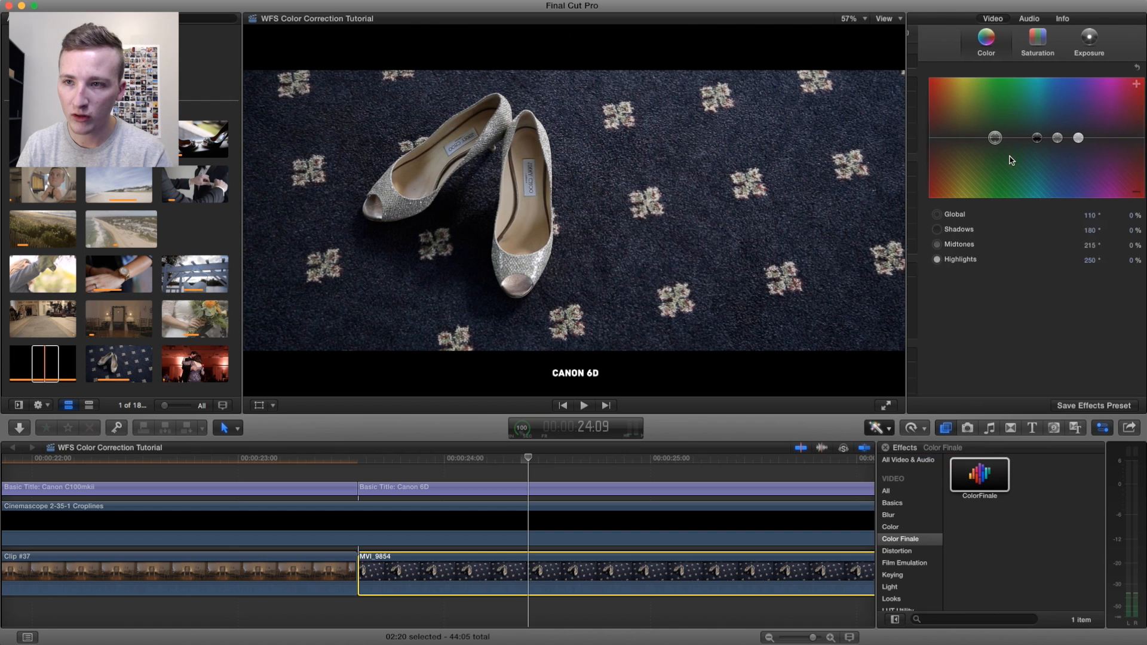
pyautogui.click(1078, 47)
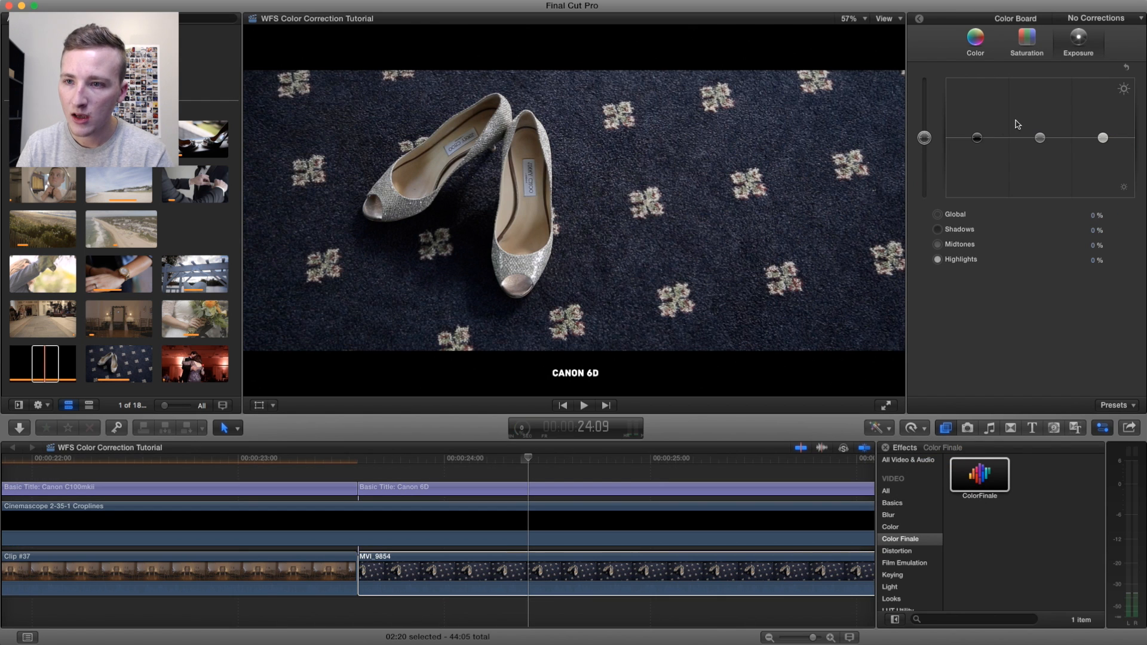
pyautogui.click(979, 139)
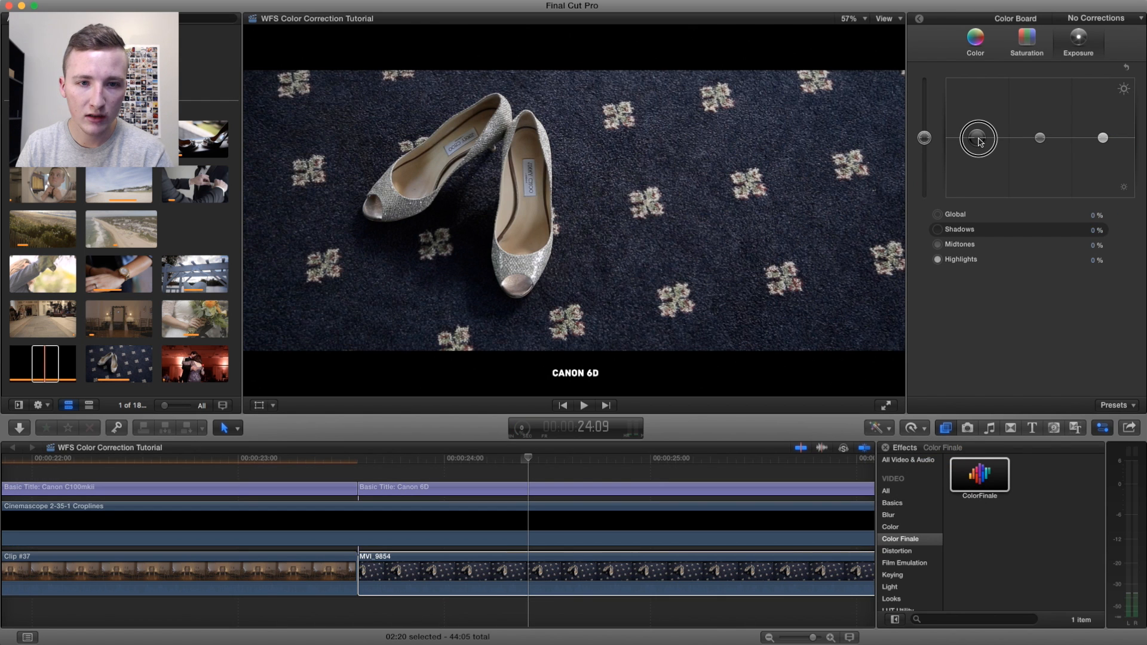
pyautogui.moveTo(978, 140); pyautogui.dragTo(977, 141)
pyautogui.click(1104, 138)
pyautogui.moveTo(1104, 138); pyautogui.dragTo(1098, 129)
# Step: Set the shoes clip's midtones color to -2% at 215° and close the Color Board
pyautogui.click(976, 40)
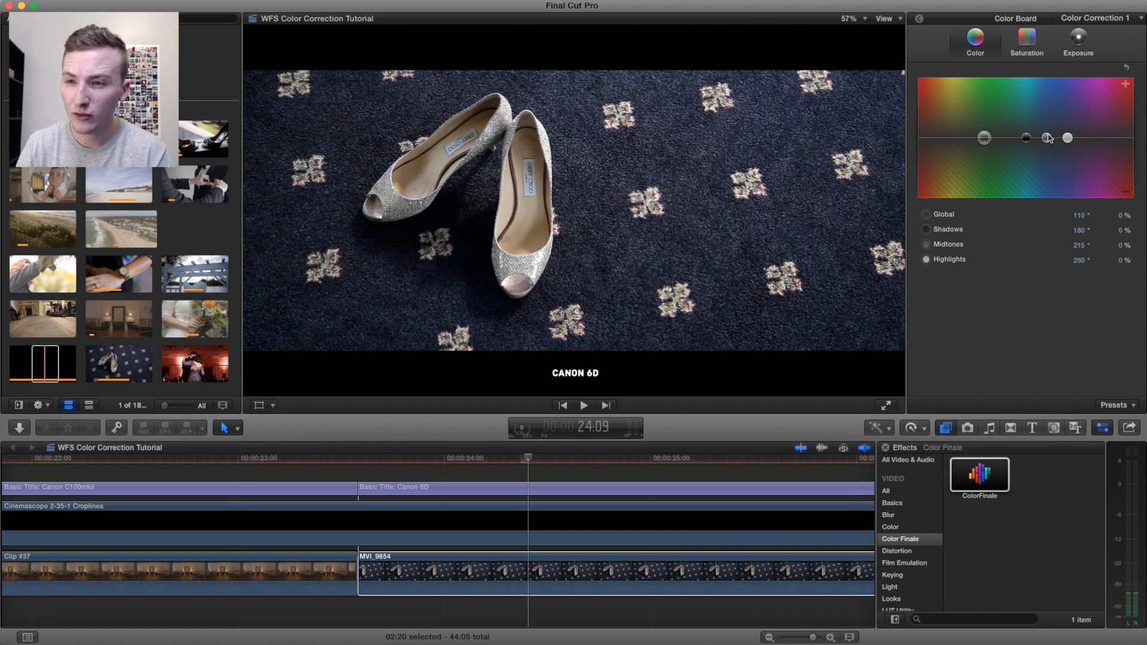
pyautogui.click(1048, 138)
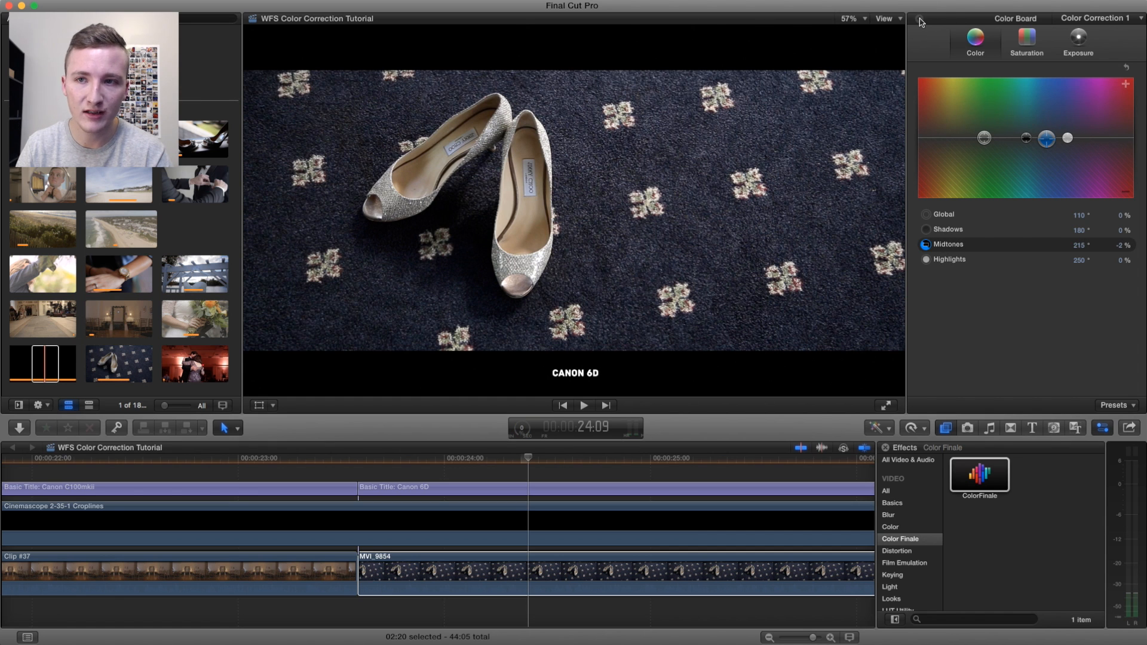
pyautogui.press('super+6')
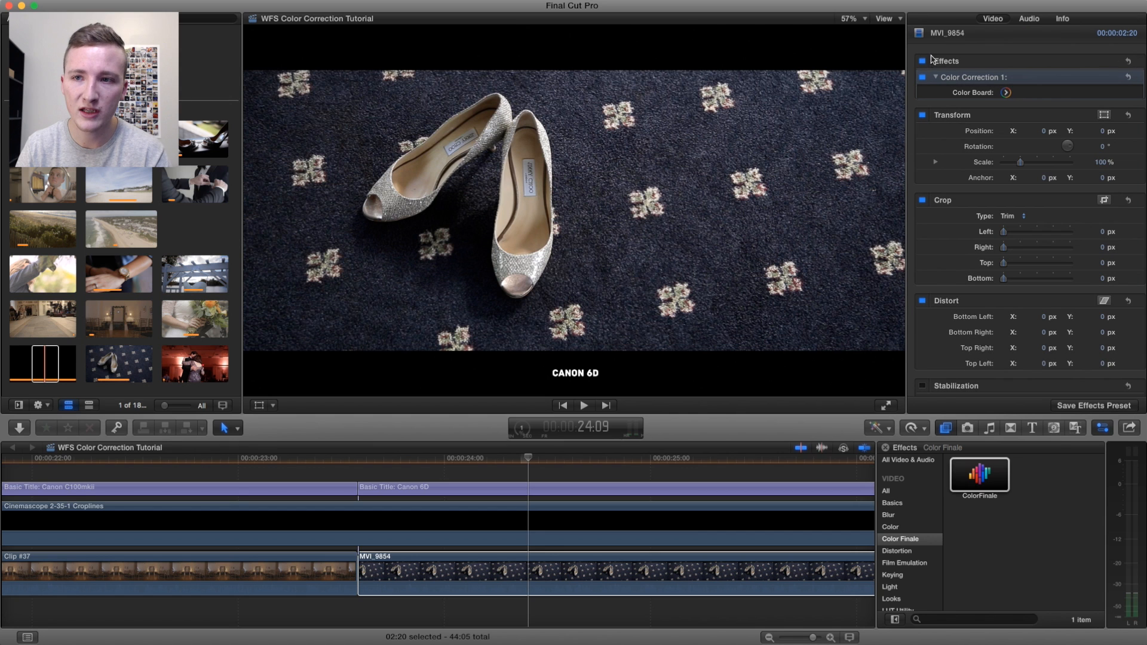
# Step: Compare the shoes clip with and without its effects, leaving the effects enabled
pyautogui.click(924, 62)
pyautogui.click(924, 62)
pyautogui.click(924, 62)
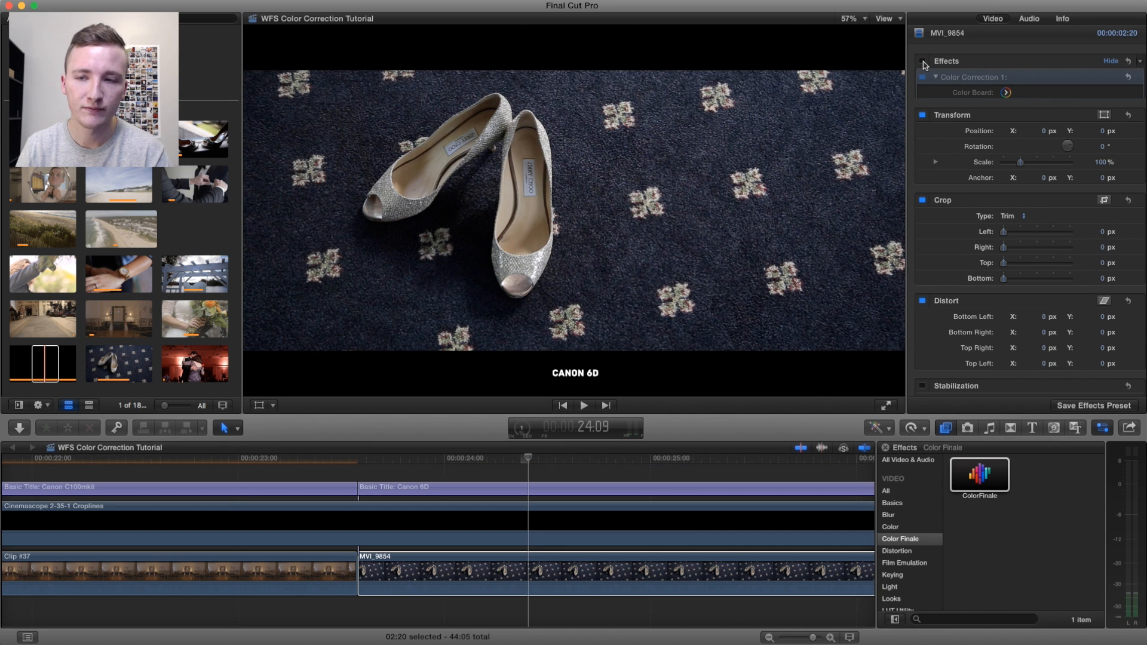
pyautogui.click(924, 61)
pyautogui.click(924, 62)
pyautogui.click(924, 61)
# Step: Move the playhead to 28:11 on the Canon 6D dance shot and select clip MVI_9794
pyautogui.hscroll(10, 649, 469)
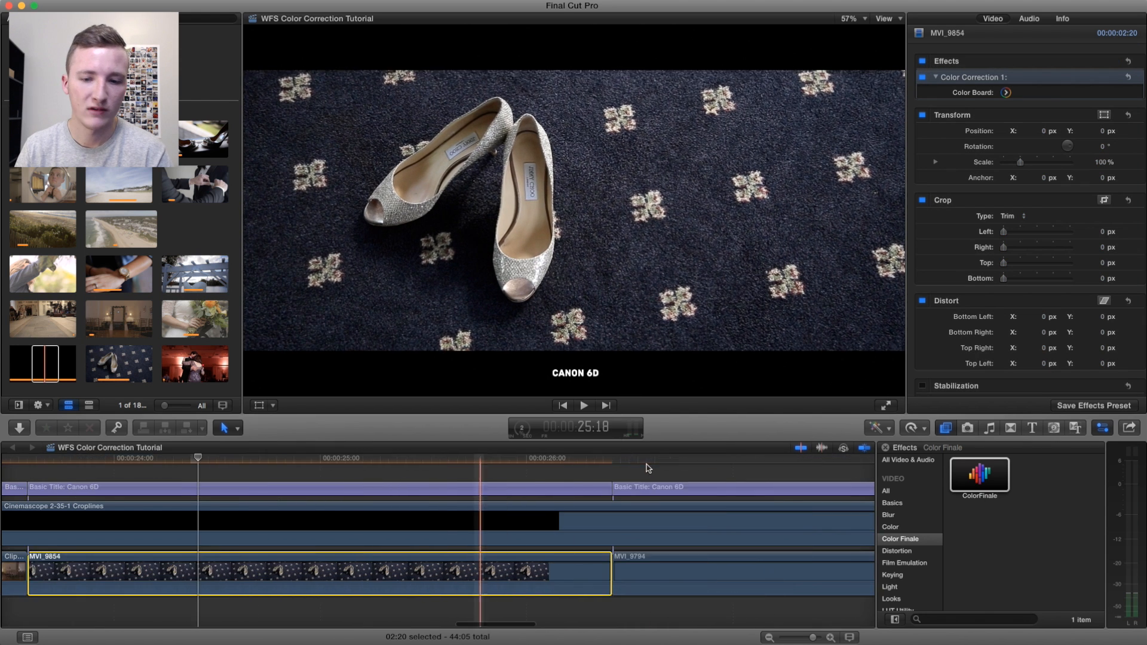
pyautogui.click(507, 543)
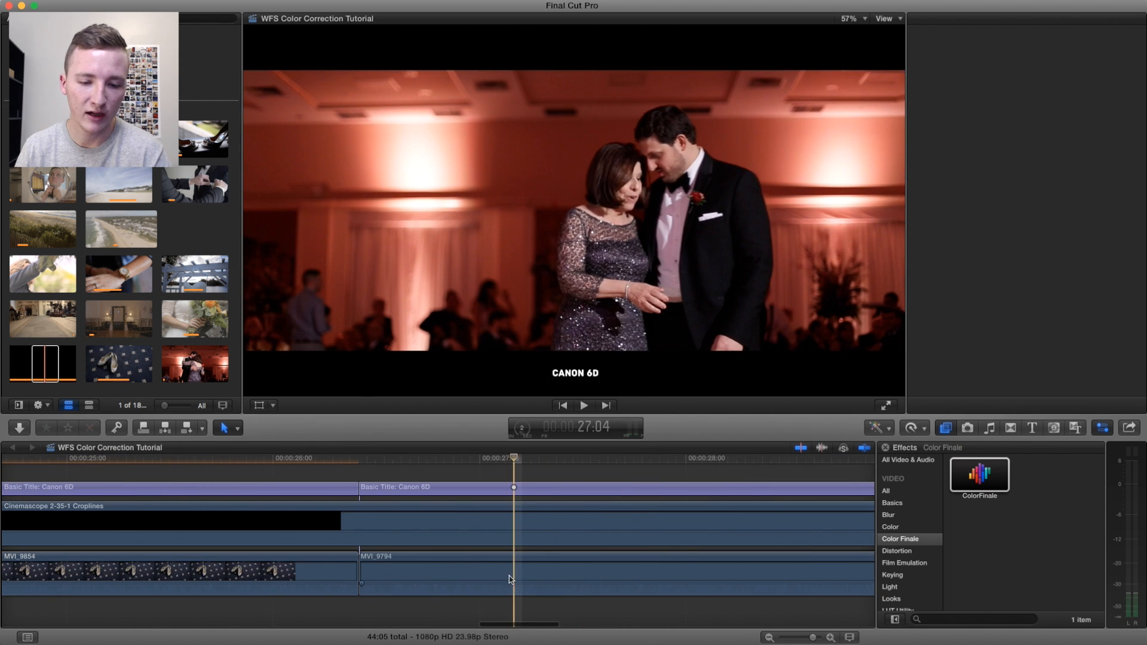
pyautogui.hscroll(6, 492, 576)
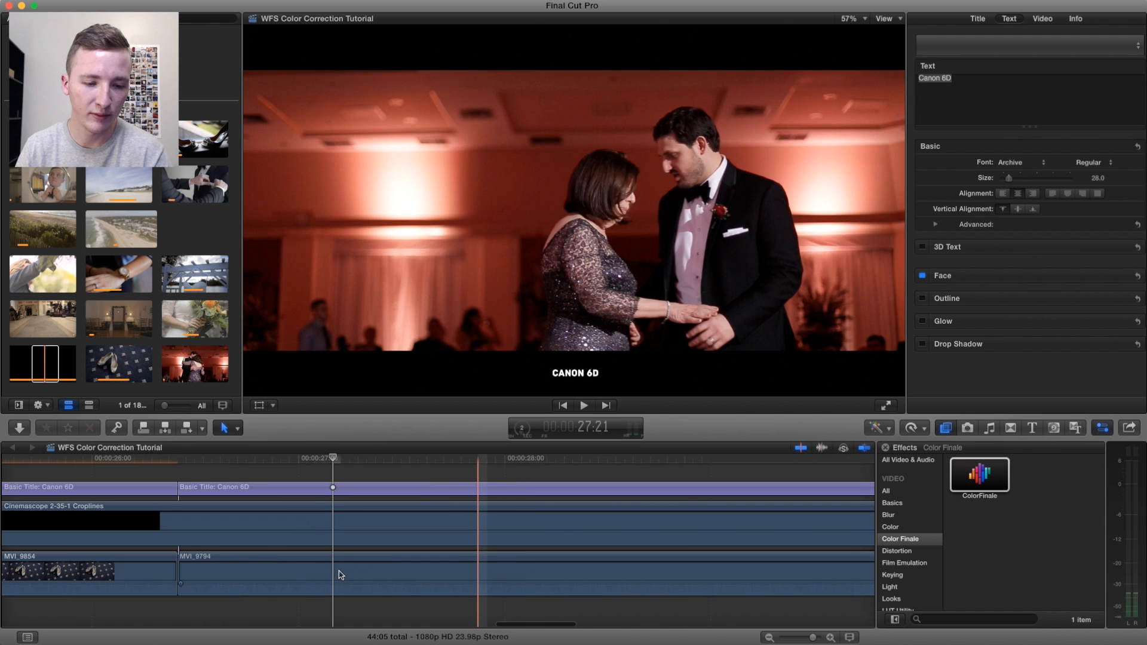
pyautogui.click(602, 459)
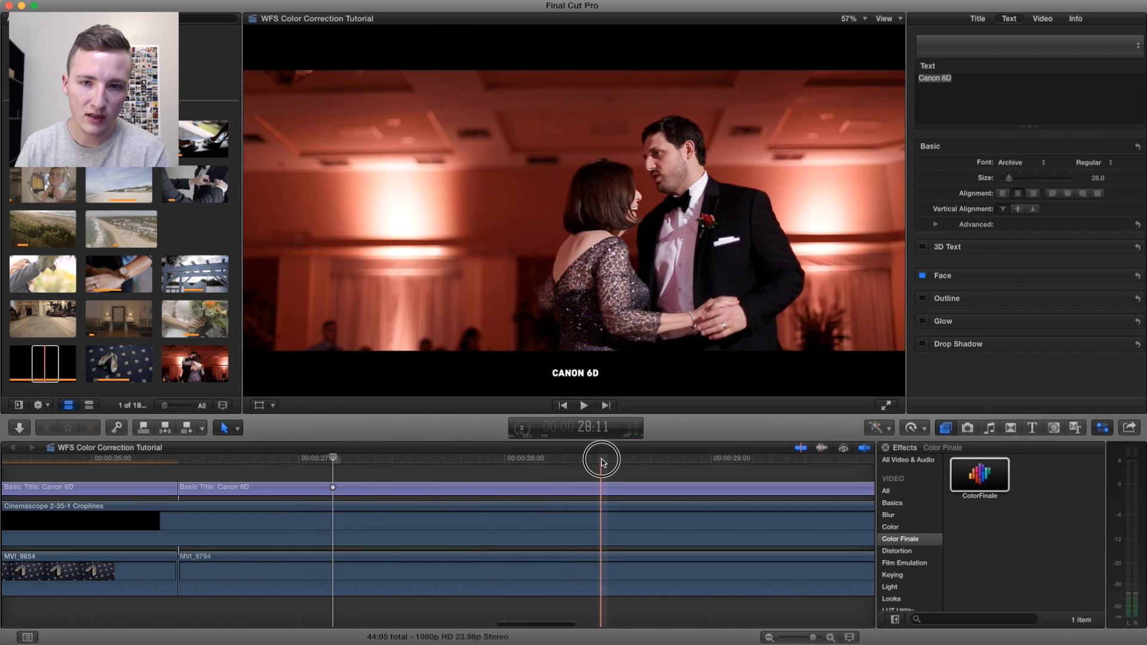
pyautogui.click(604, 563)
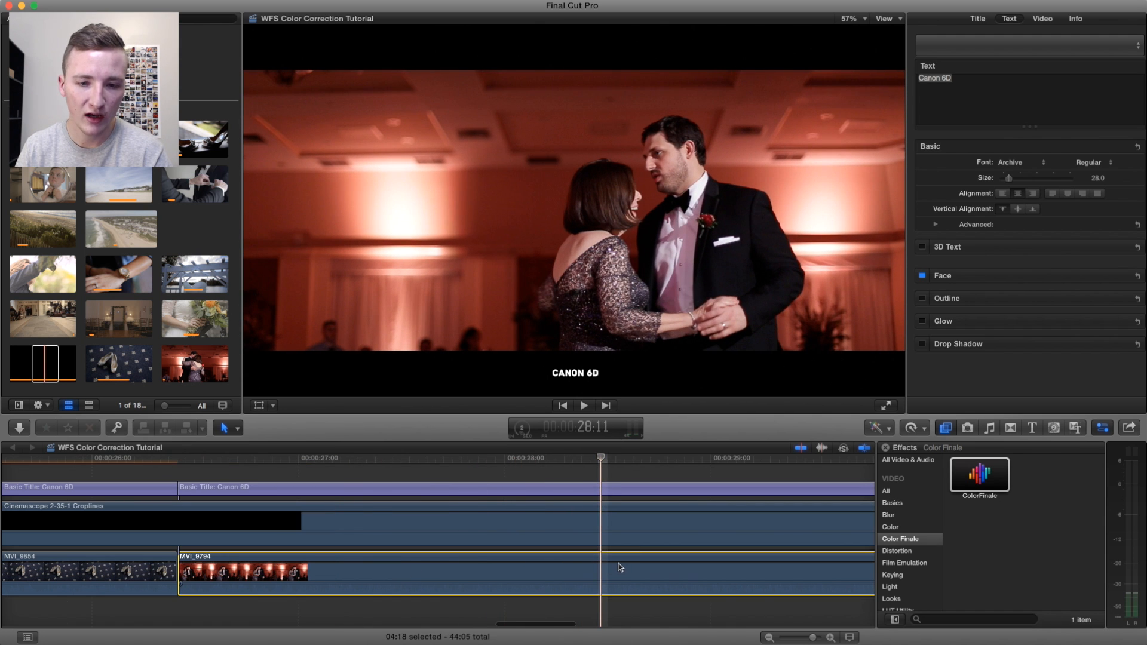
# Step: Try Balance Color twice on the dance clip, undoing it each time
pyautogui.hscroll(5, 613, 566)
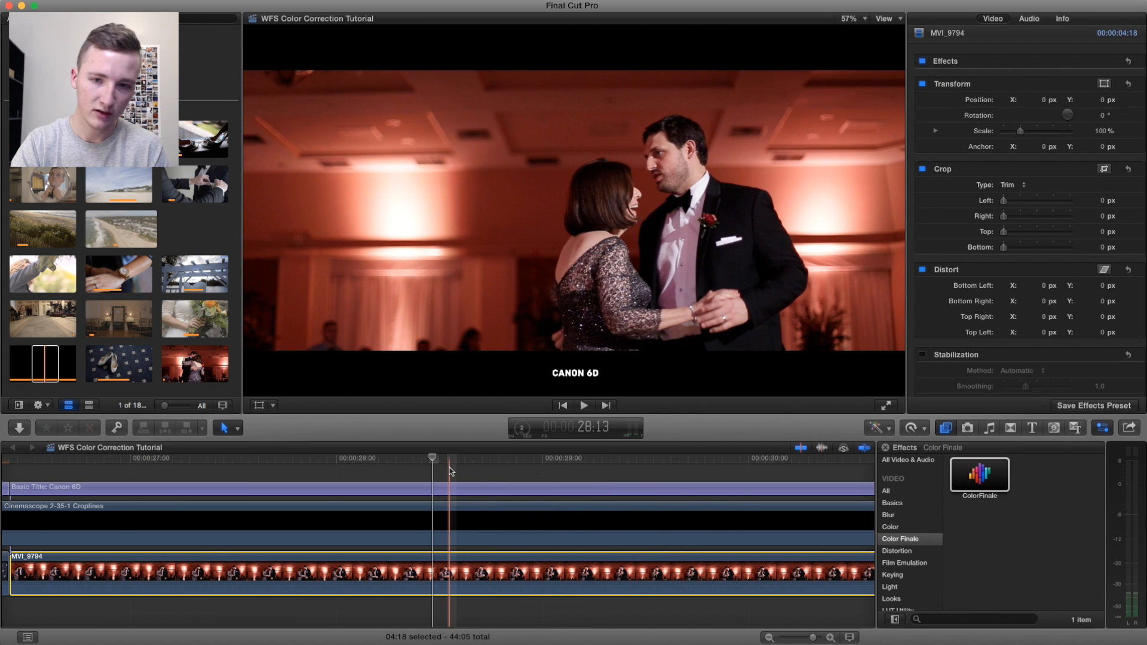
pyautogui.press('alt+super+b')
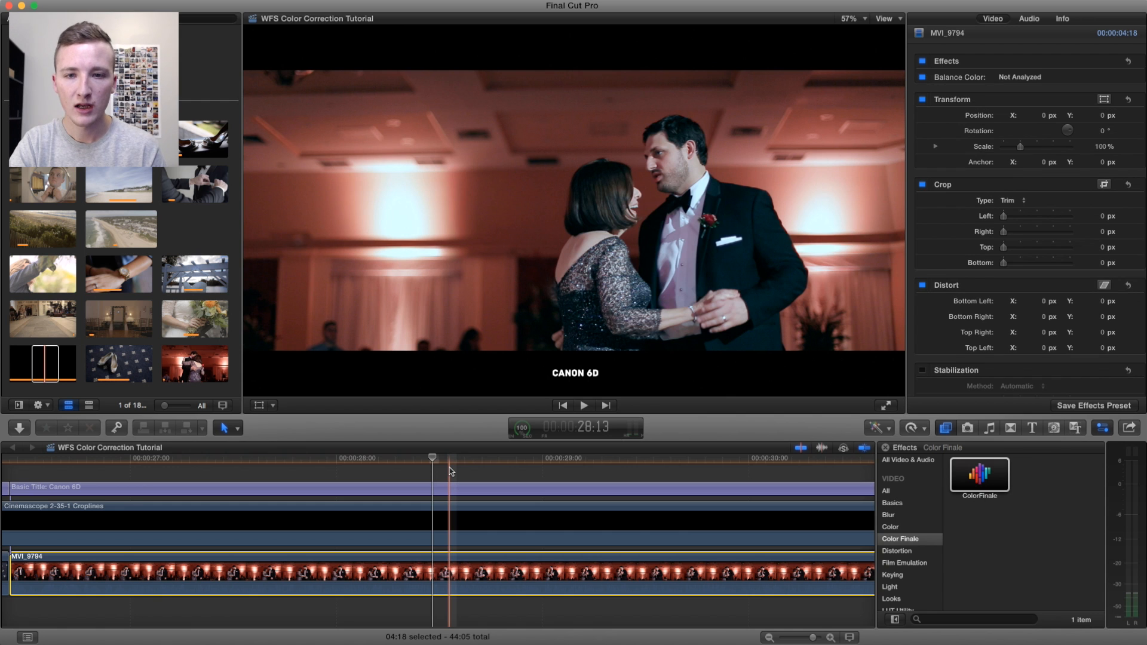
pyautogui.press('super+z')
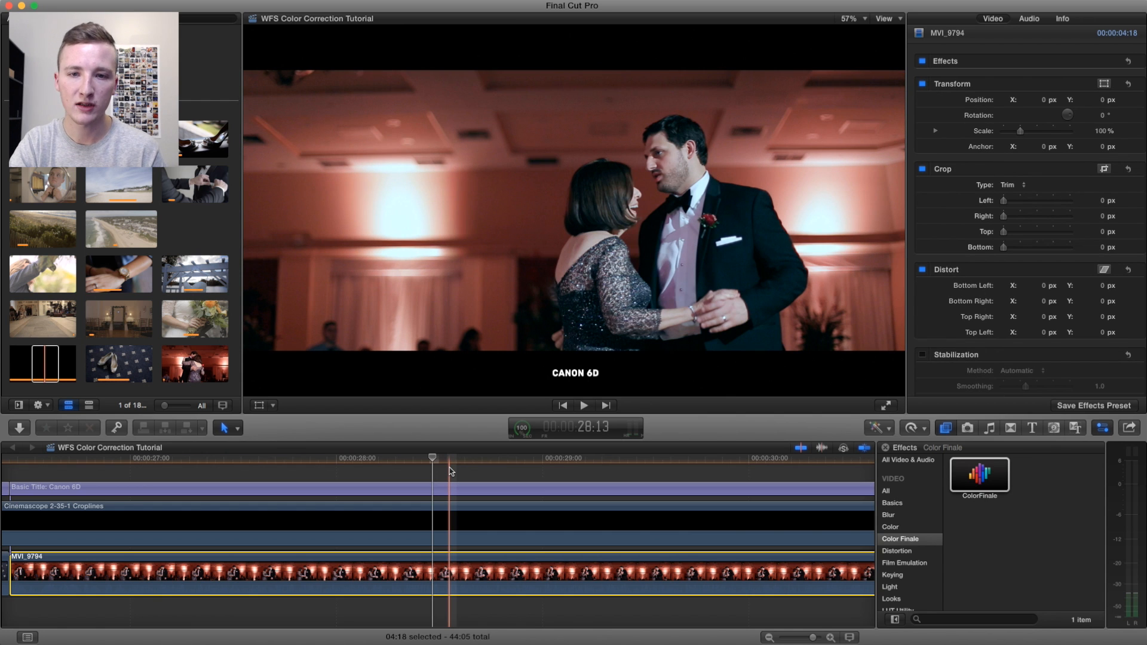
pyautogui.press('alt+super+b')
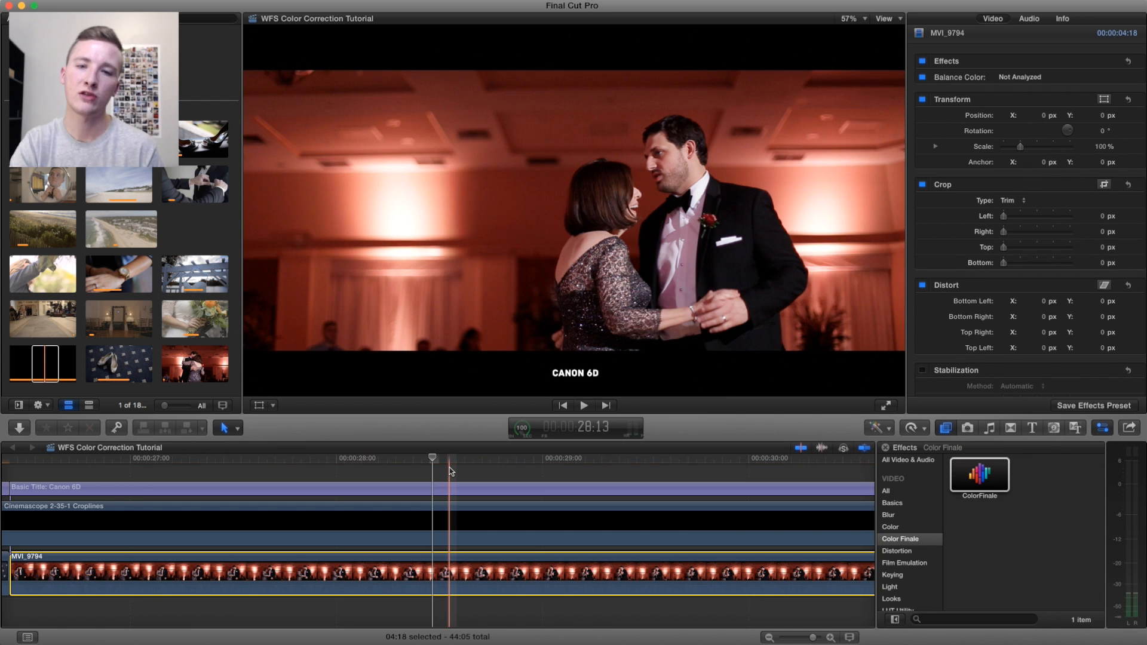
pyautogui.press('super+z')
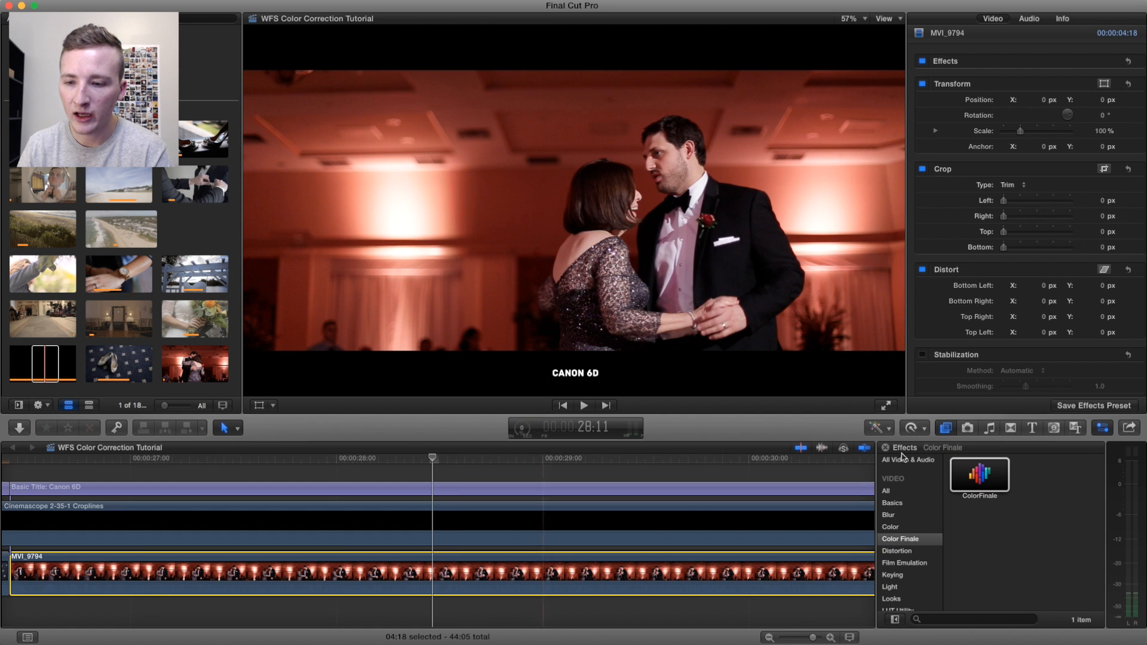
# Step: Open the Color Board for the dance clip and slightly lower its global saturation
pyautogui.click(964, 470)
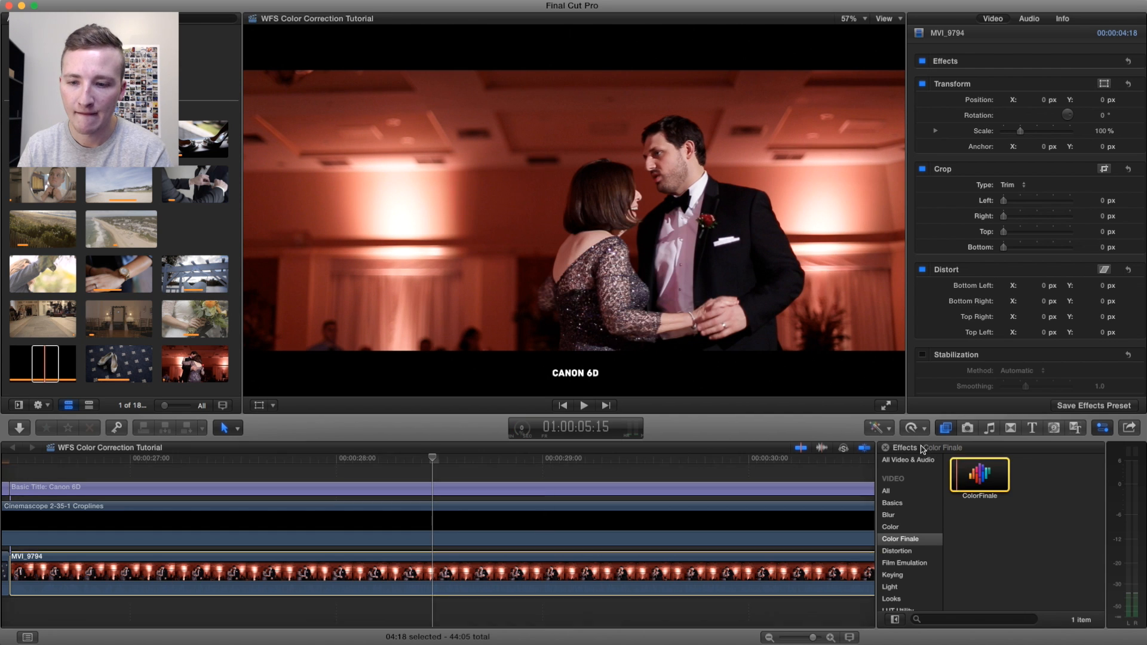
pyautogui.click(890, 428)
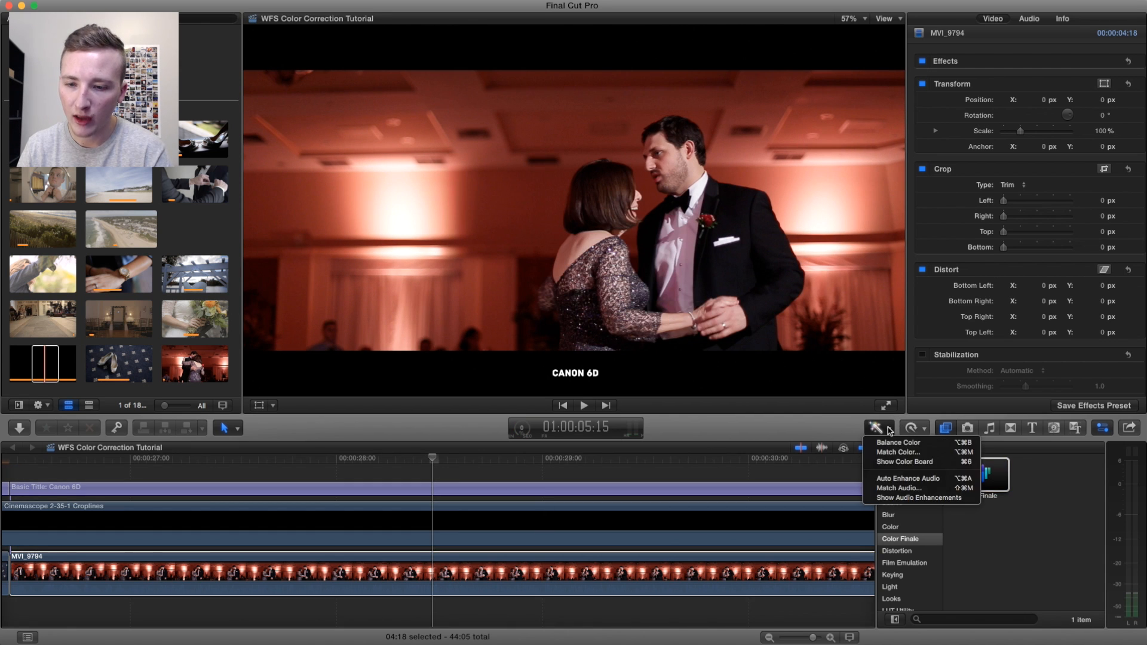
pyautogui.click(905, 462)
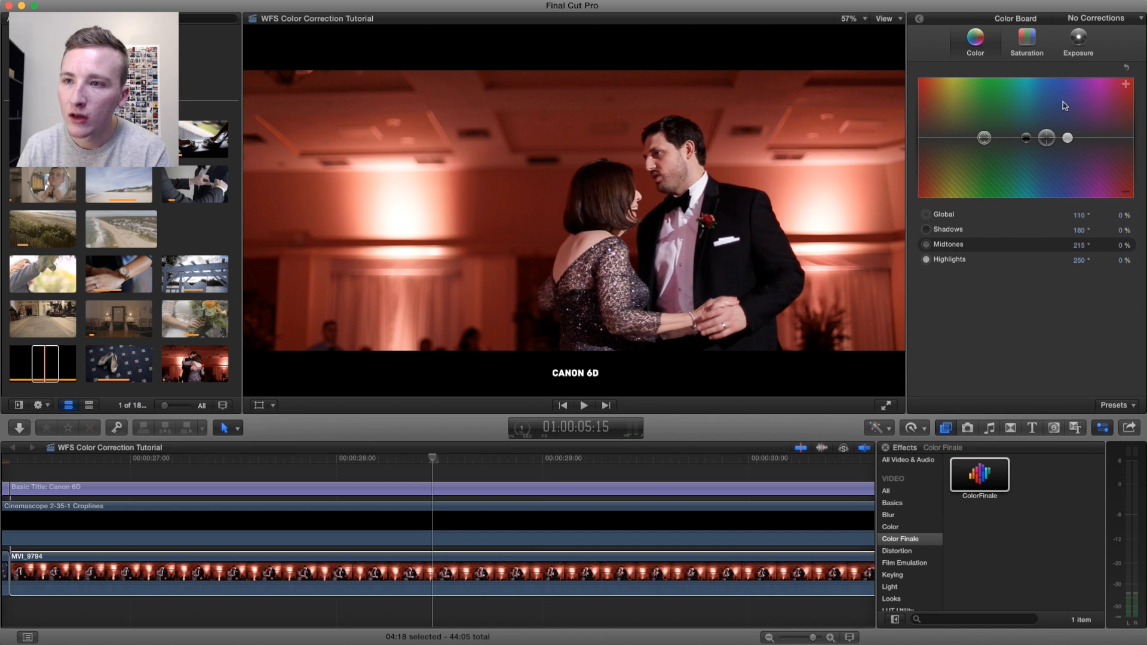
pyautogui.click(1028, 39)
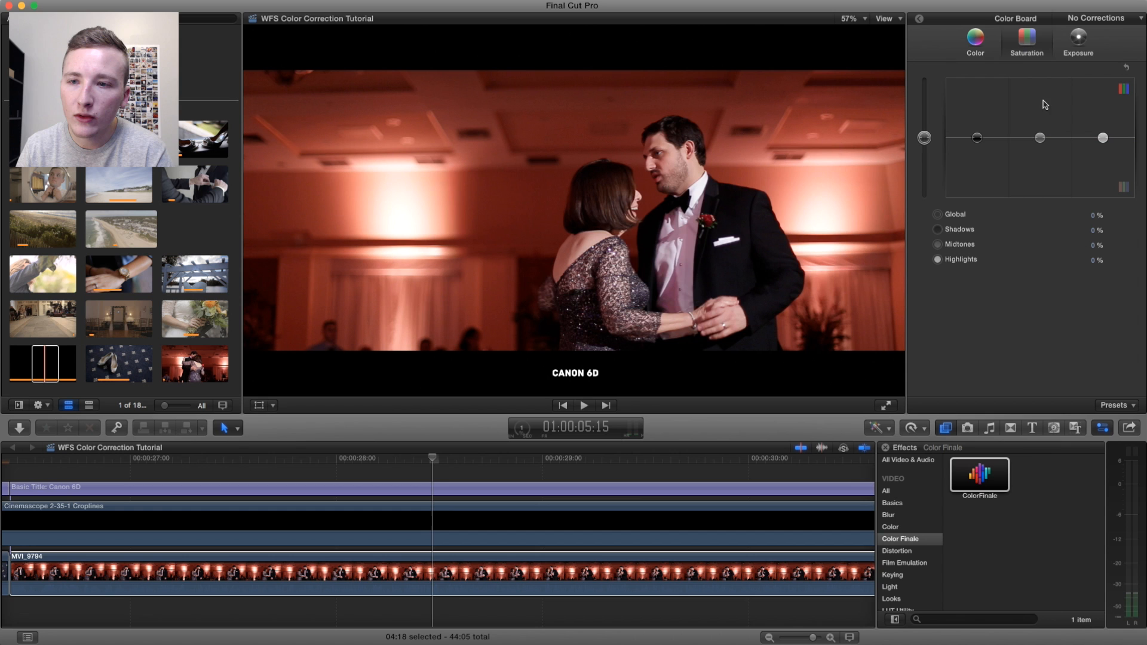
pyautogui.moveTo(925, 138); pyautogui.dragTo(928, 143)
# Step: Subtract a little red from the dance clip's midtones and raise its highlights exposure to 6%
pyautogui.click(977, 42)
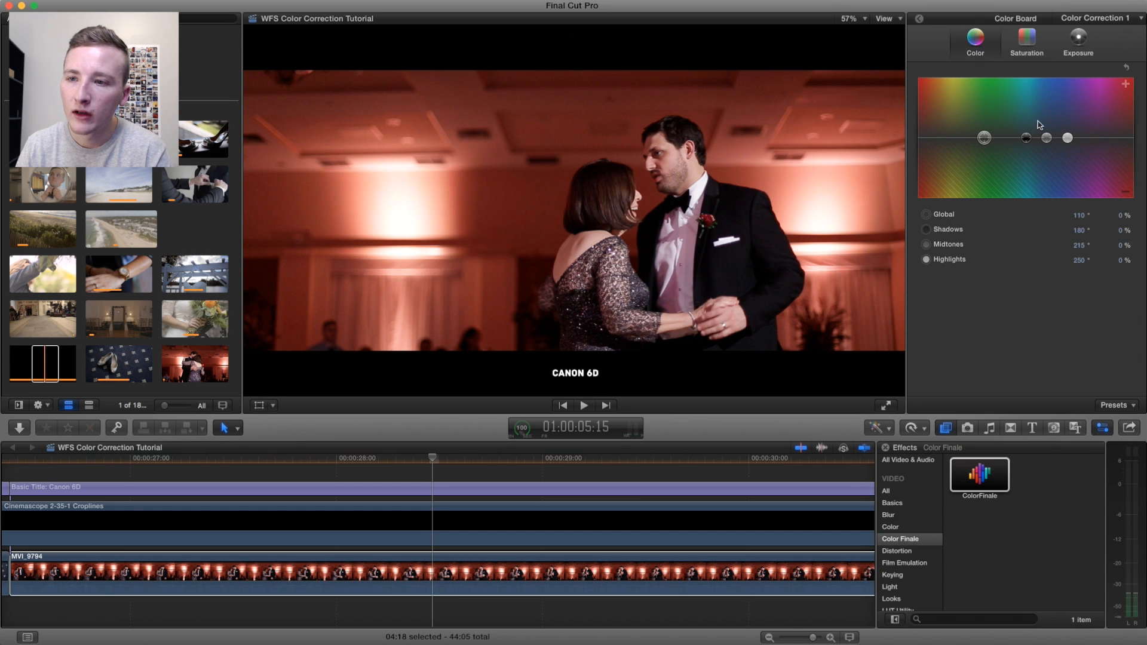
pyautogui.moveTo(1046, 139); pyautogui.dragTo(911, 142)
pyautogui.click(1082, 42)
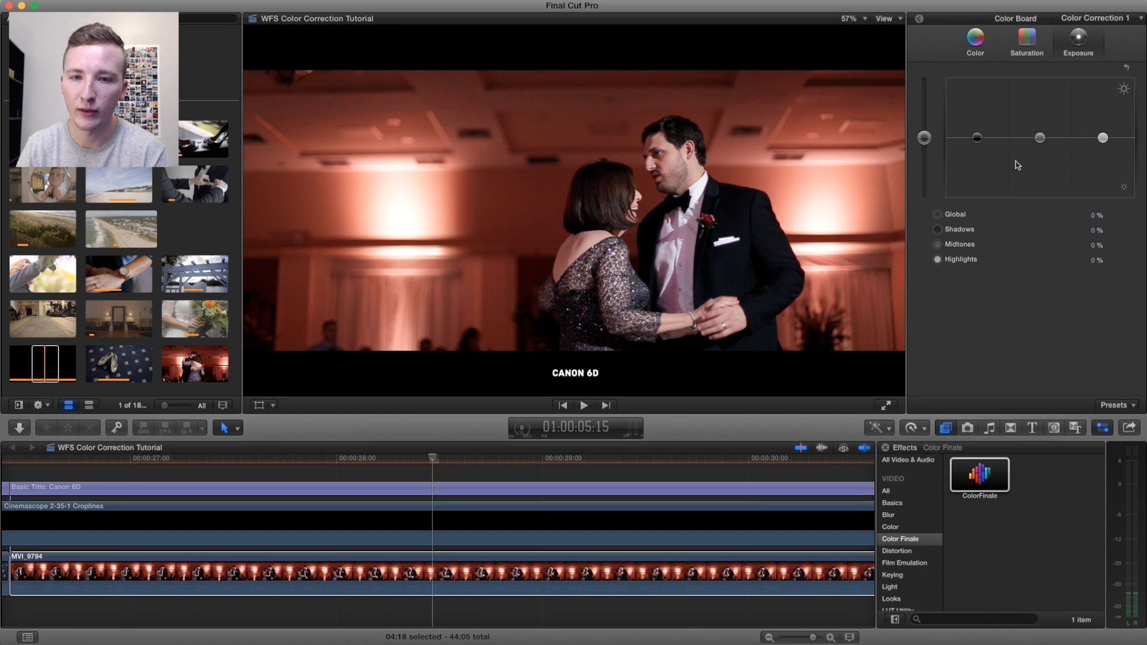
pyautogui.moveTo(1102, 138); pyautogui.dragTo(1102, 135)
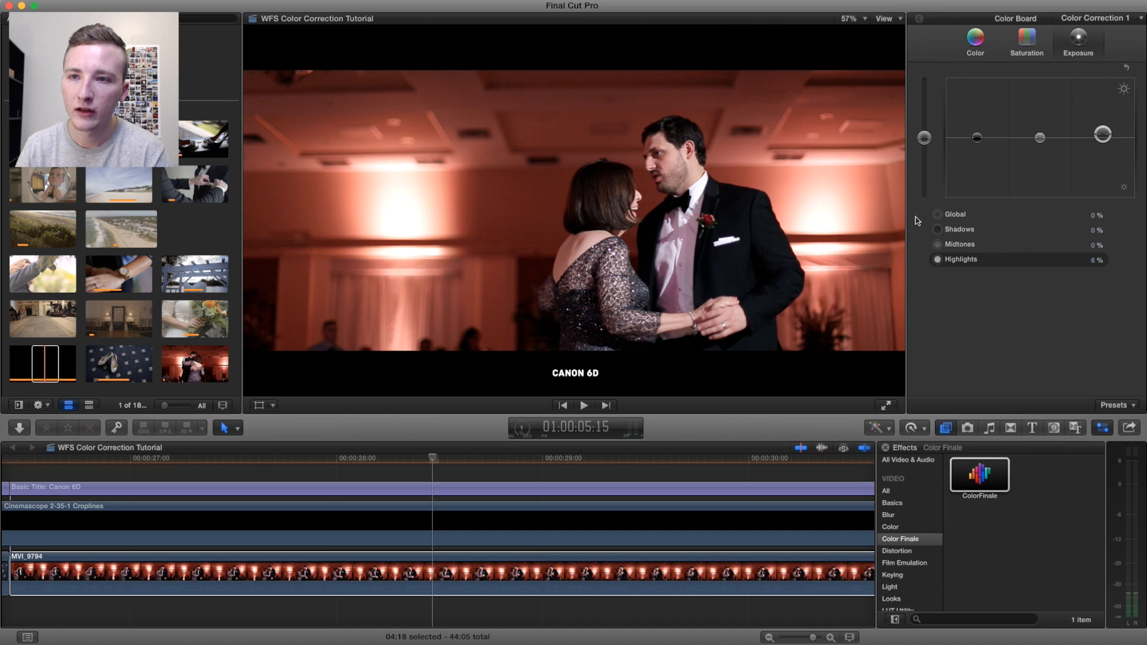
# Step: Add a 6 Vectors layer to the dance clip's ColorFinale effect and lower the red saturation by roughly half
pyautogui.click(920, 18)
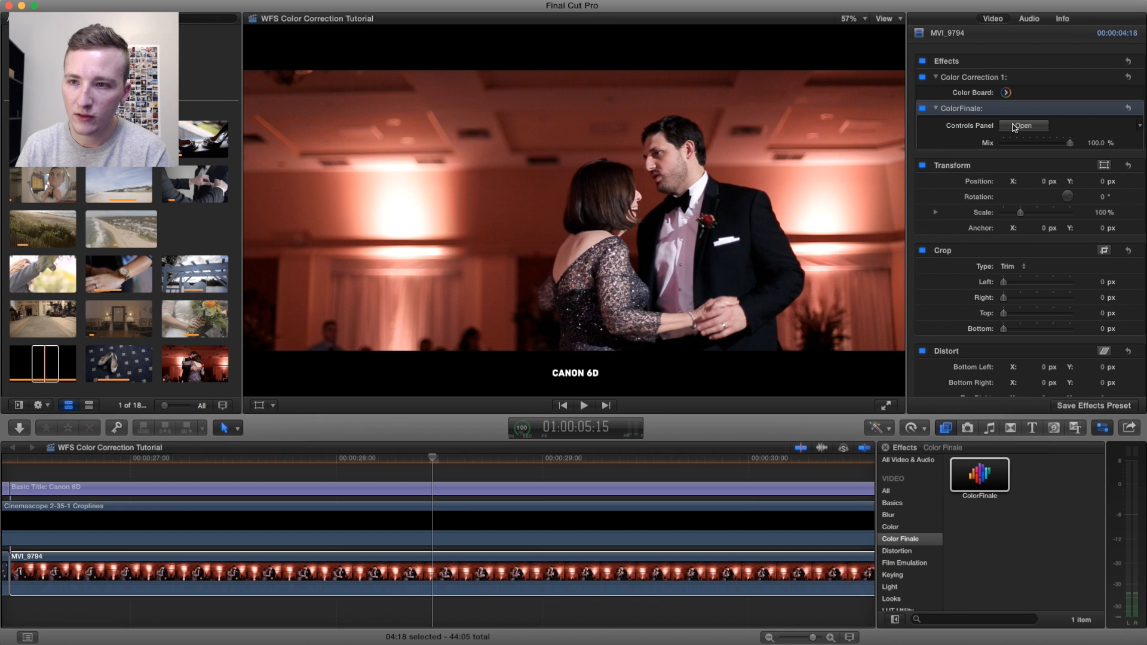
pyautogui.click(1014, 126)
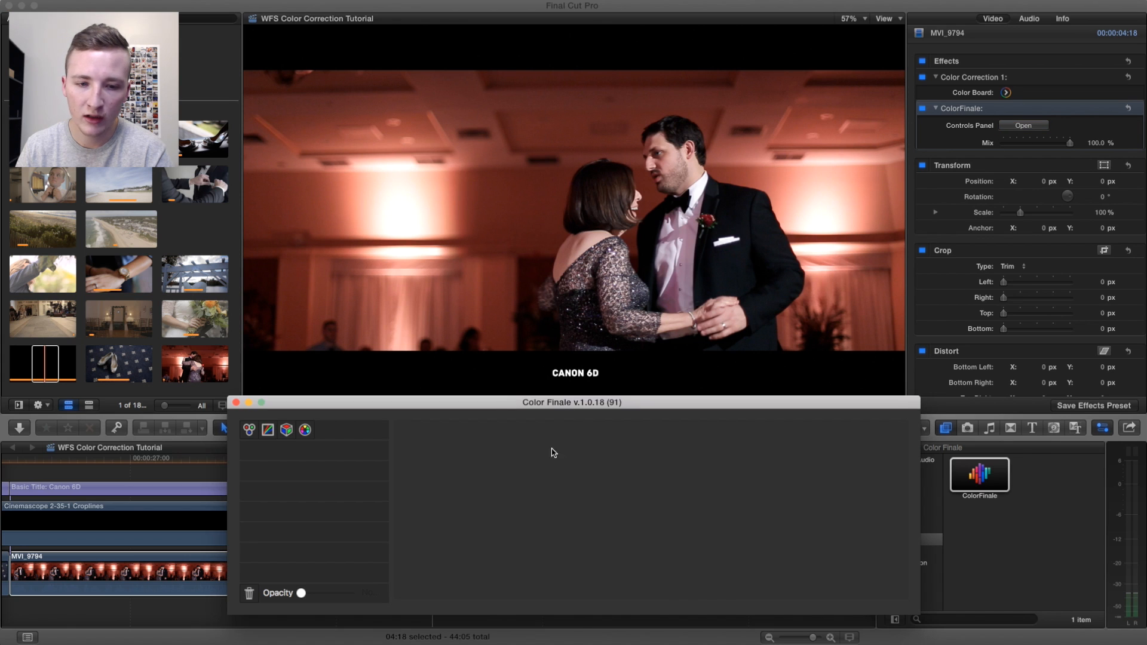
pyautogui.click(306, 430)
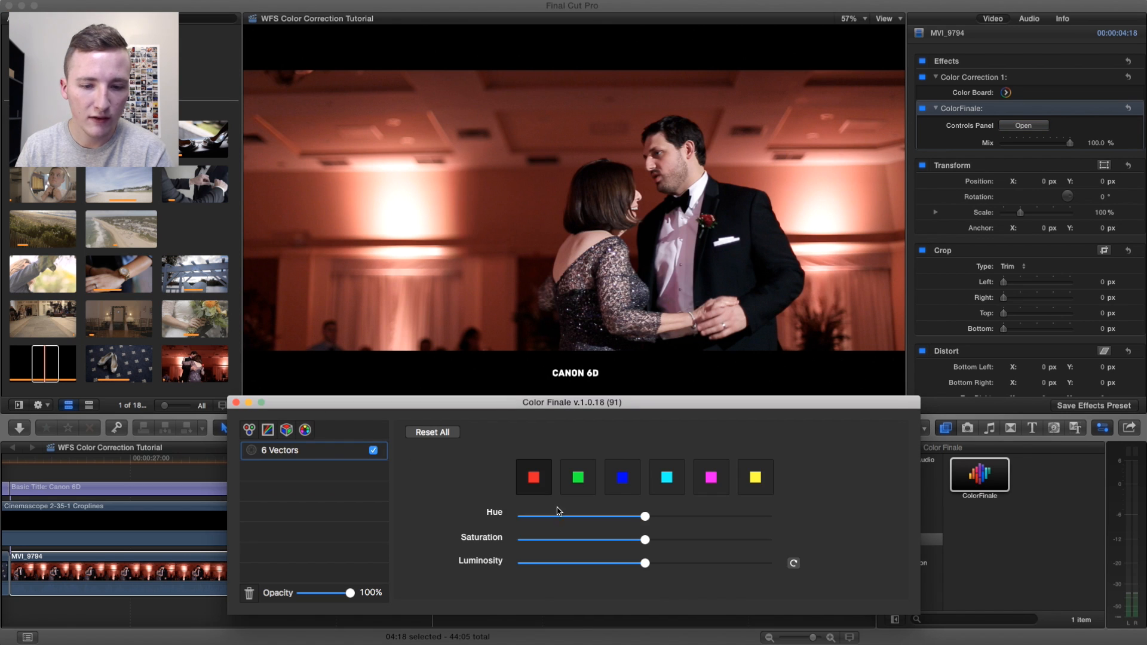
pyautogui.moveTo(644, 539); pyautogui.dragTo(587, 541)
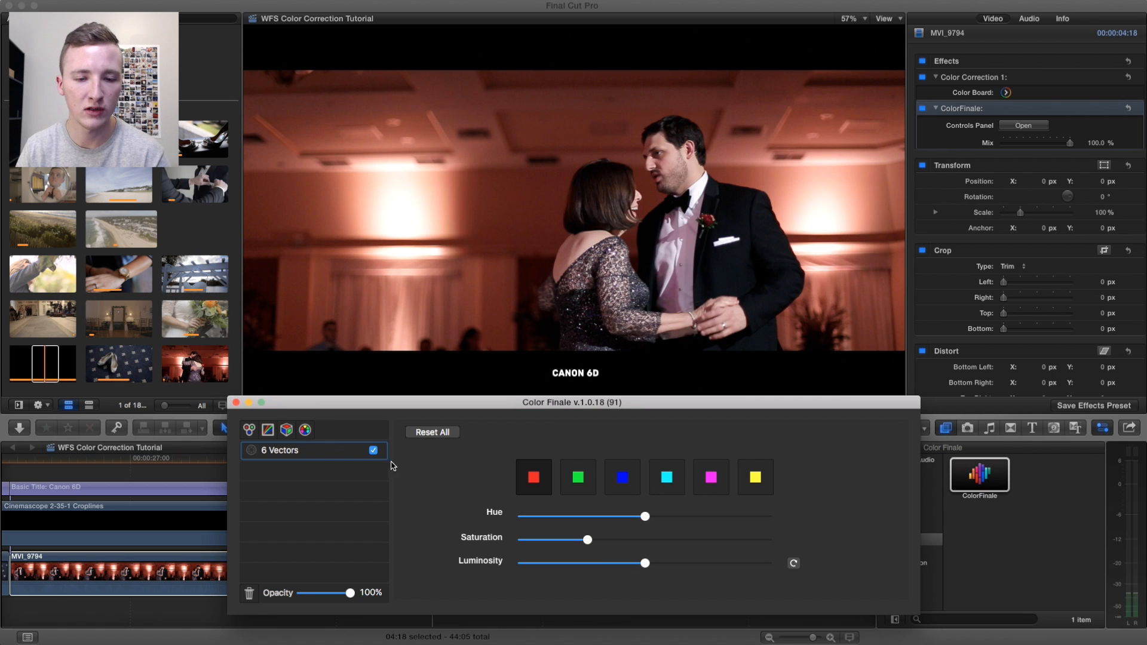
pyautogui.click(236, 403)
# Step: Compare the dance clip with all its effects switched off and on
pyautogui.click(922, 61)
pyautogui.click(922, 62)
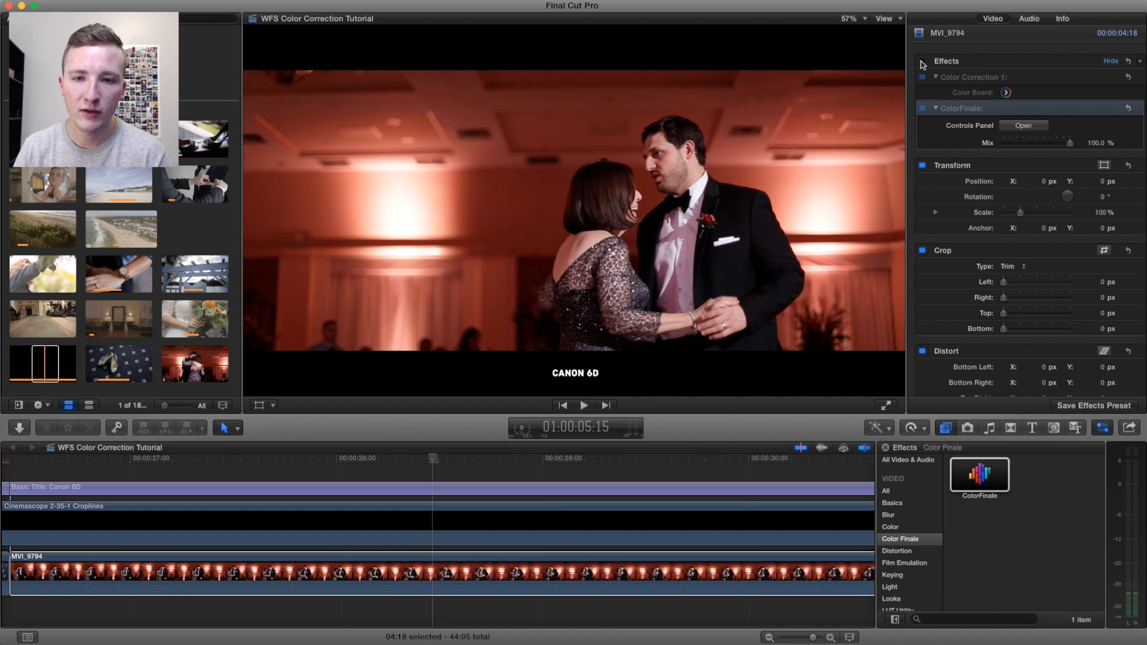
pyautogui.click(922, 61)
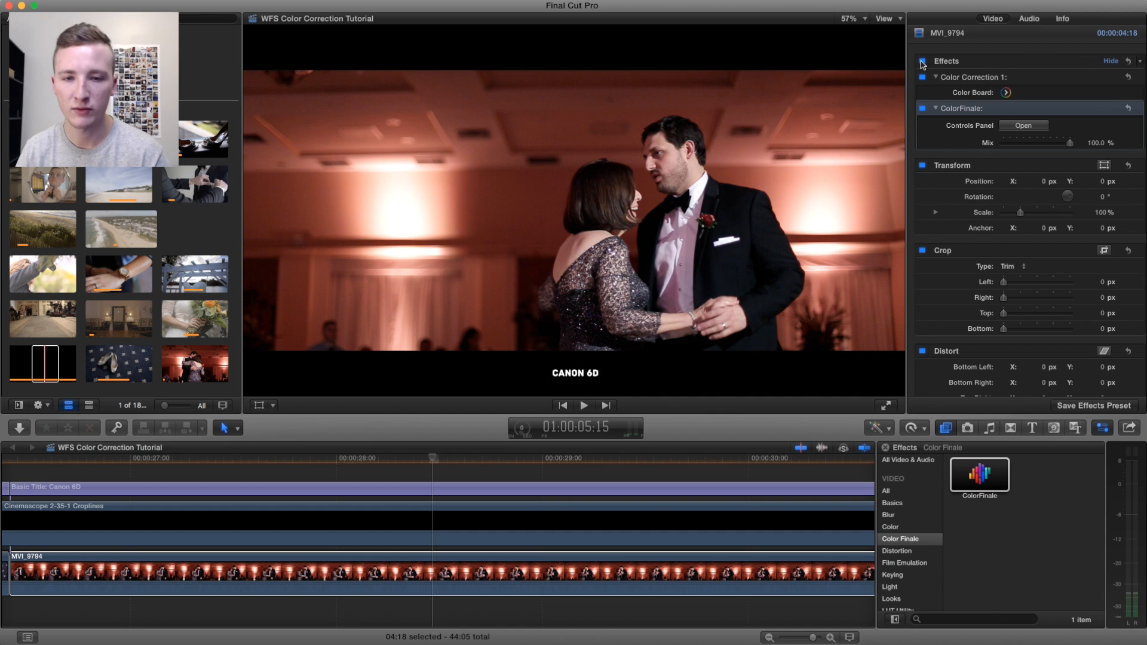
# Step: Move the playhead to 33:10 on the Canon 6D light bulb shot and select clip MVI_6890 2
pyautogui.hscroll(12, 674, 467)
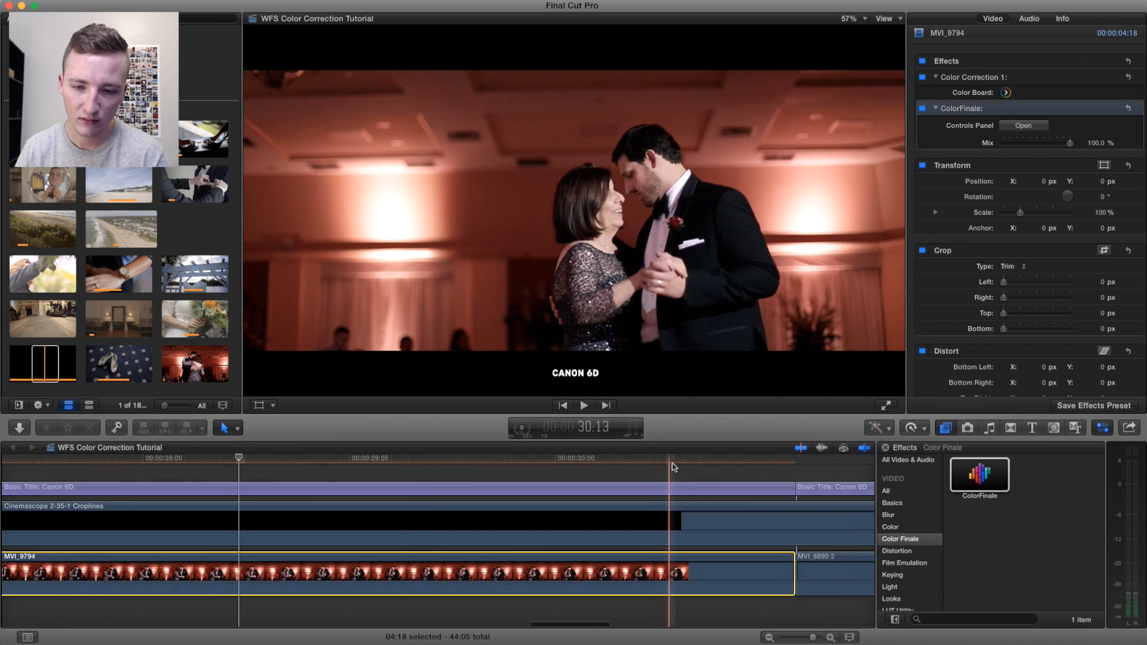
pyautogui.click(504, 461)
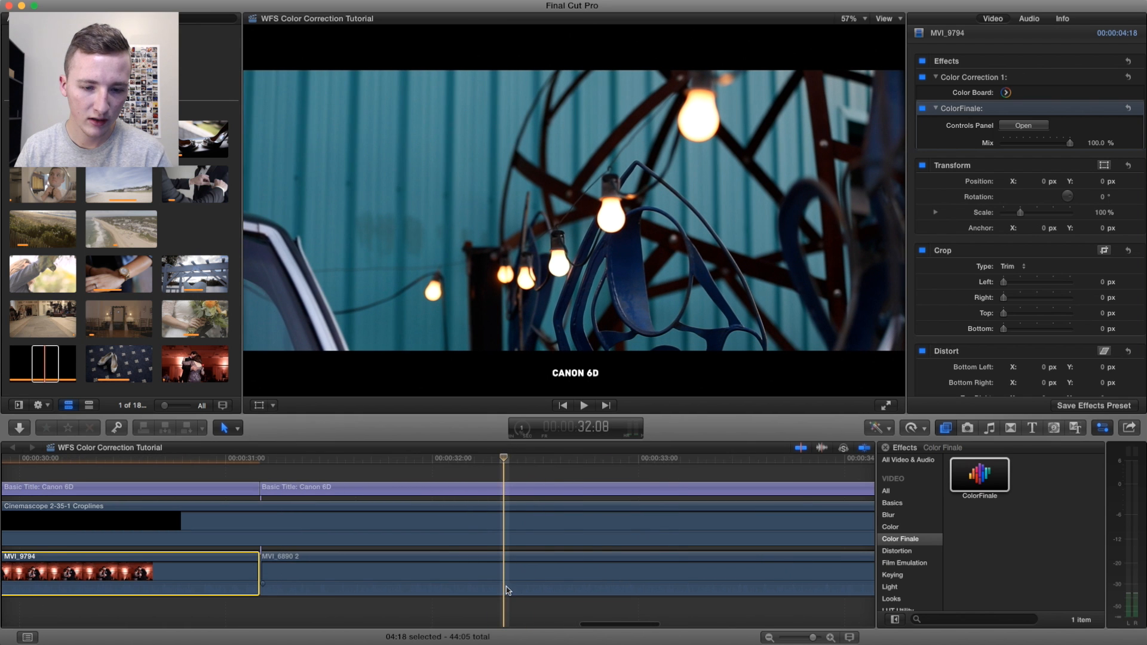
pyautogui.press('super+equal')
pyautogui.click(589, 460)
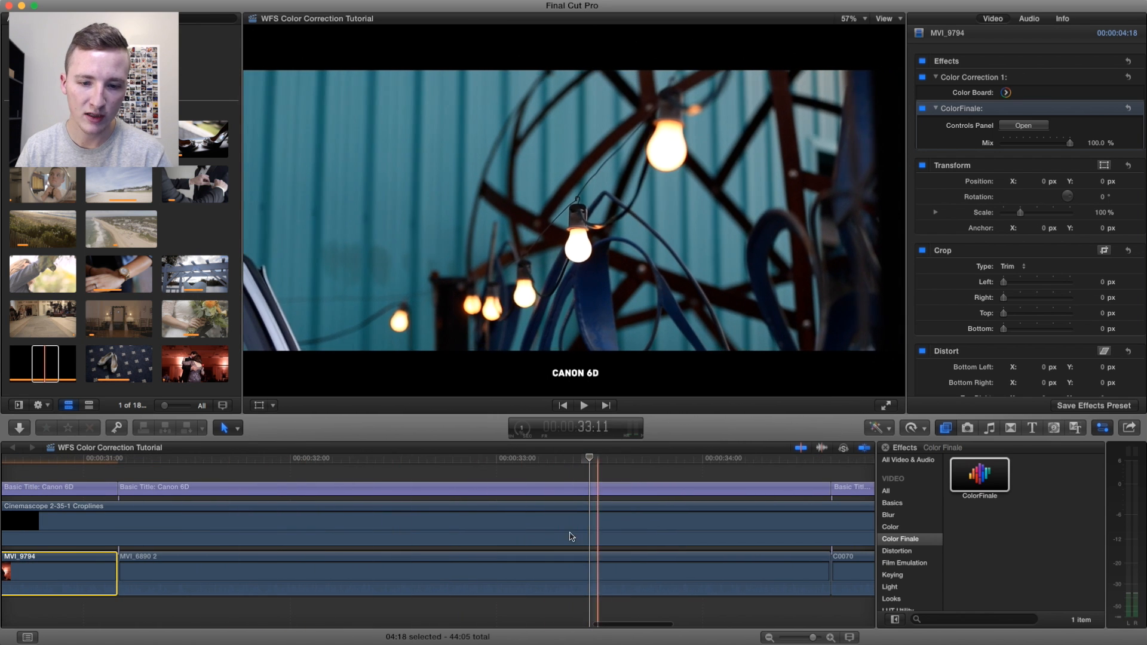
pyautogui.click(586, 559)
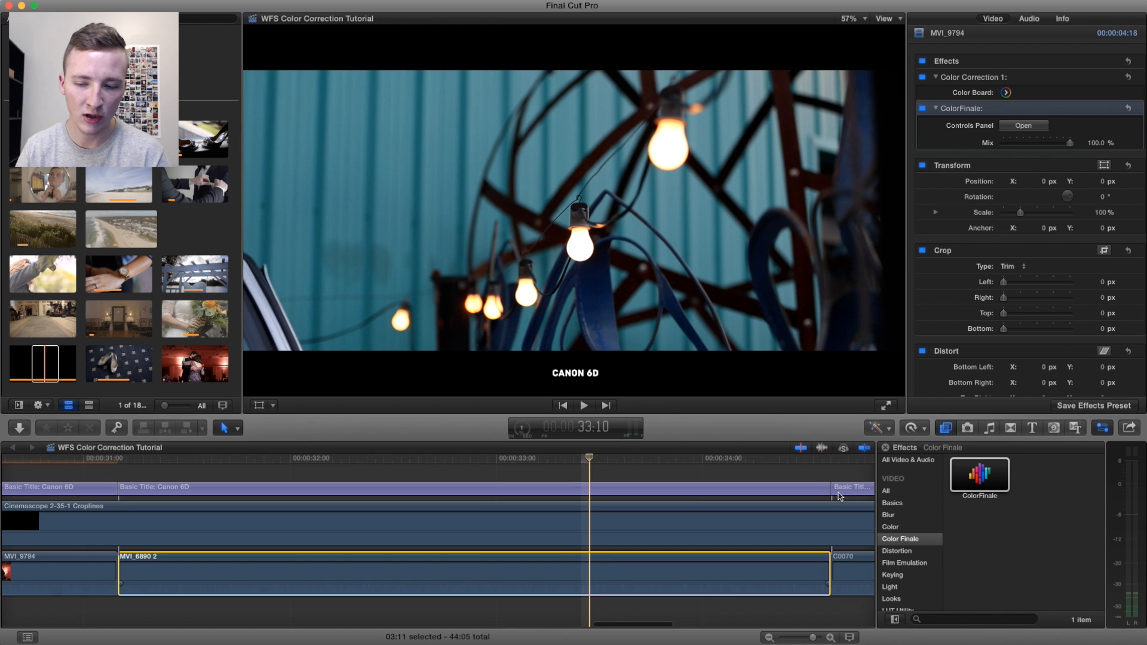
# Step: Apply the ColorFinale effect to the light bulb clip and open its controls panel
pyautogui.click(954, 471)
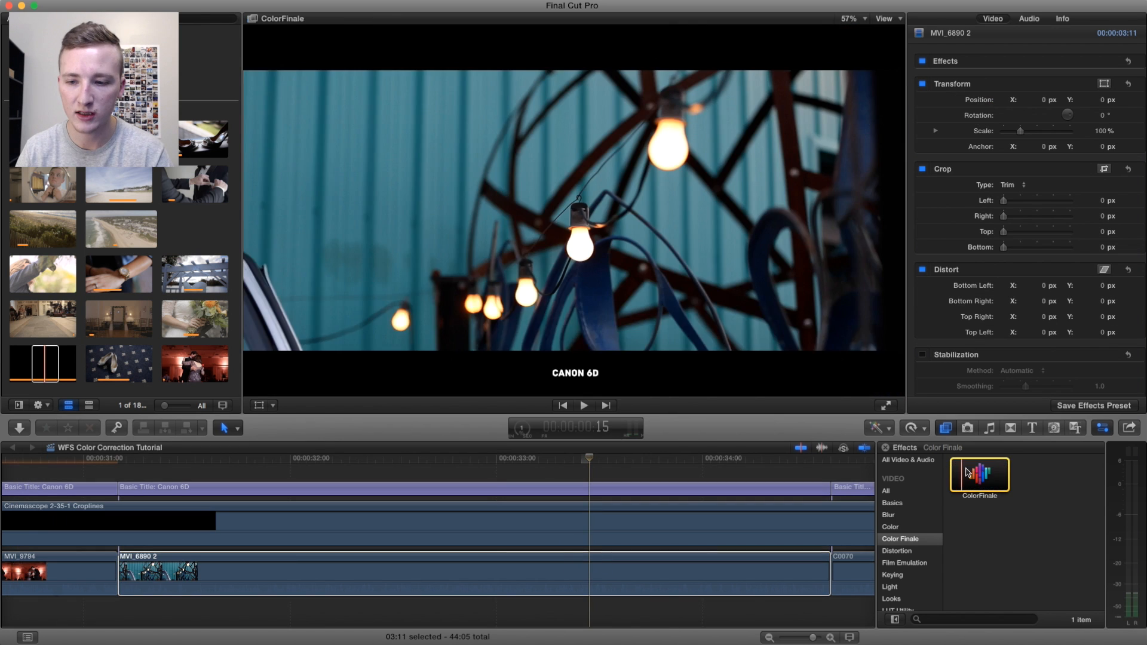
pyautogui.doubleClick(970, 476)
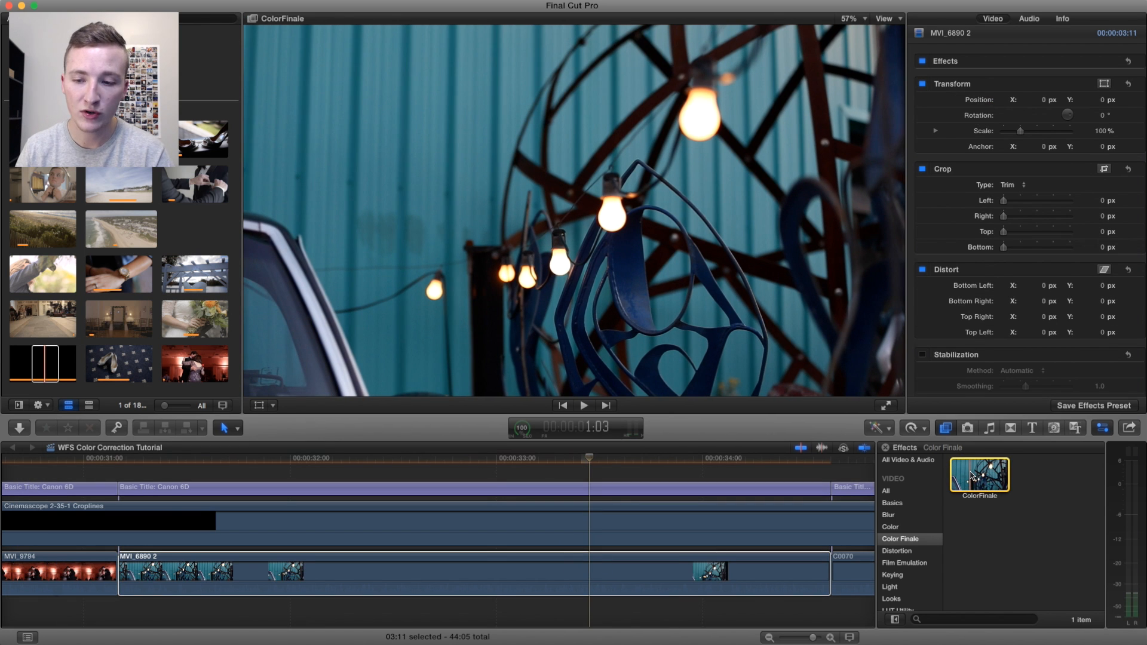
pyautogui.click(586, 573)
pyautogui.click(1024, 95)
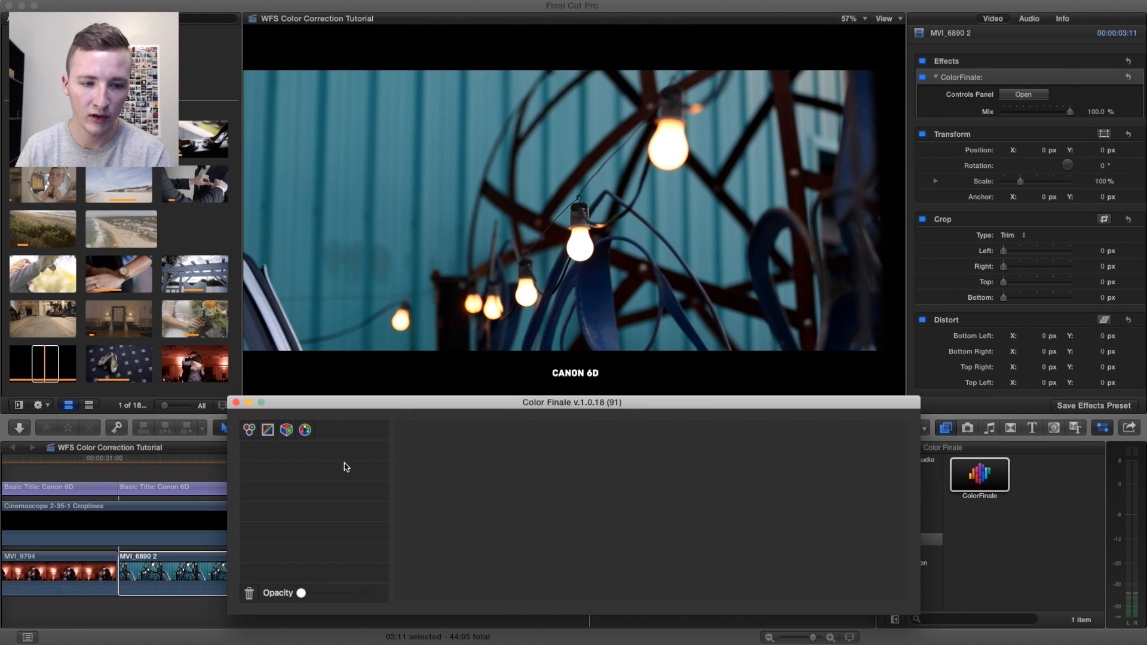
# Step: Add a LUT Utility layer, apply the Fuji3513 - Rec709.cube LUT and set the layer's opacity to 80%
pyautogui.click(302, 429)
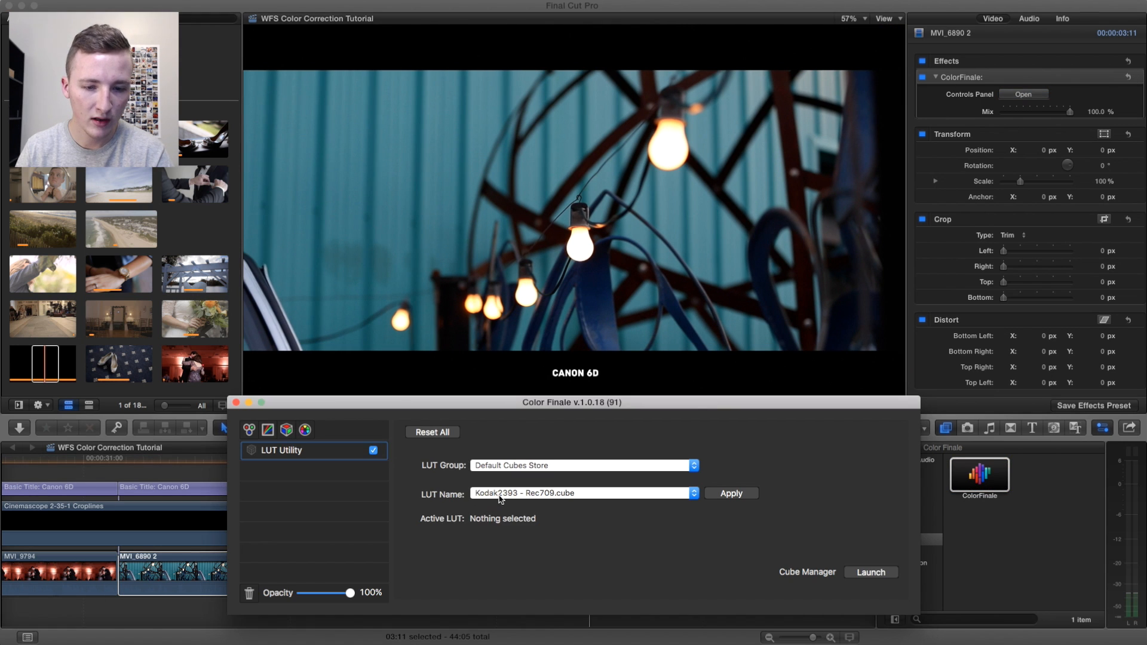
pyautogui.click(501, 496)
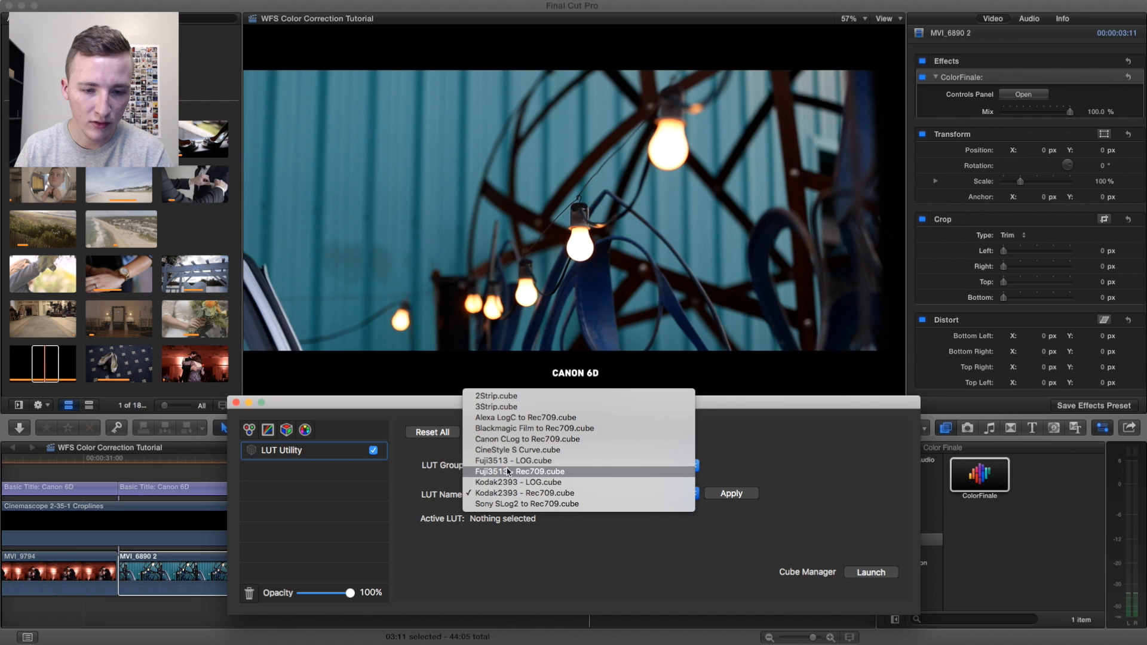
pyautogui.click(508, 472)
pyautogui.click(728, 494)
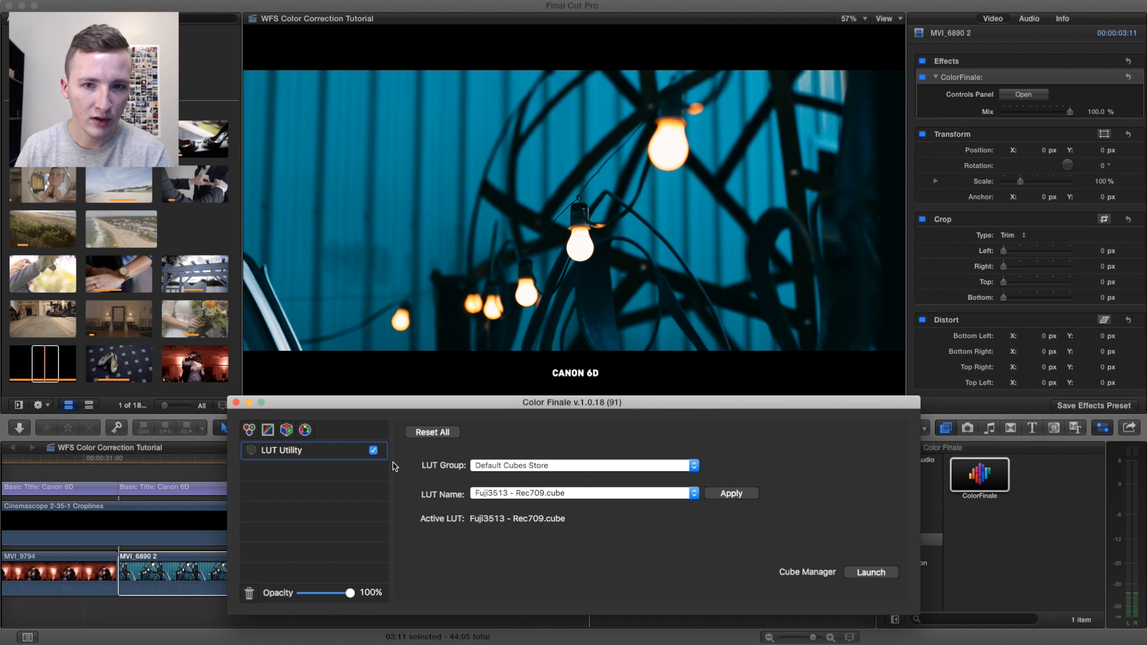
pyautogui.moveTo(350, 592)
pyautogui.mouseDown()
pyautogui.moveTo(299, 593)
pyautogui.moveTo(339, 594)
pyautogui.mouseUp()
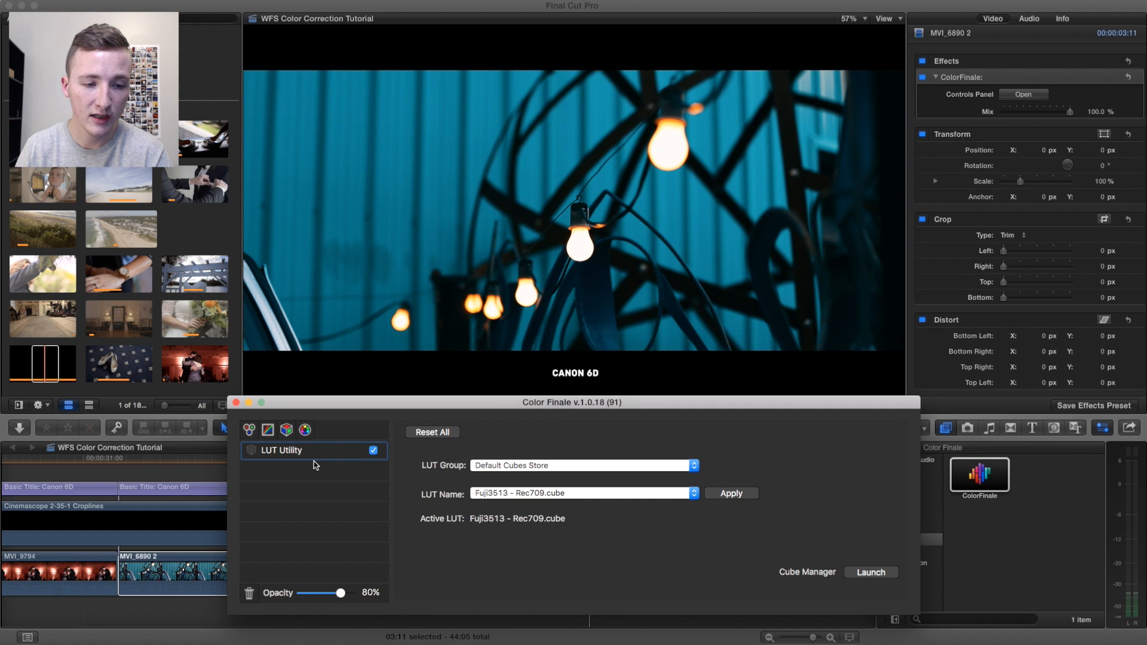
# Step: Add Color Wheels to the light bulb clip with lift 0.022, gamma 0.033, gain 1.043 and saturation 1.052
pyautogui.click(249, 430)
pyautogui.moveTo(410, 503); pyautogui.dragTo(410, 502)
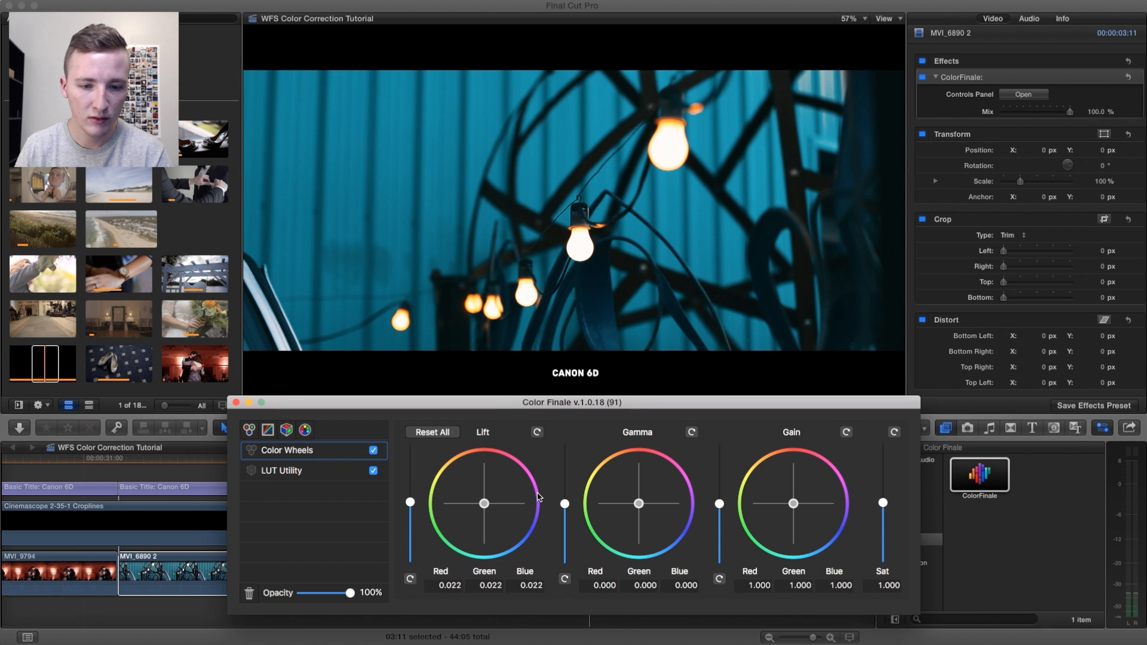
pyautogui.moveTo(566, 503); pyautogui.dragTo(565, 502)
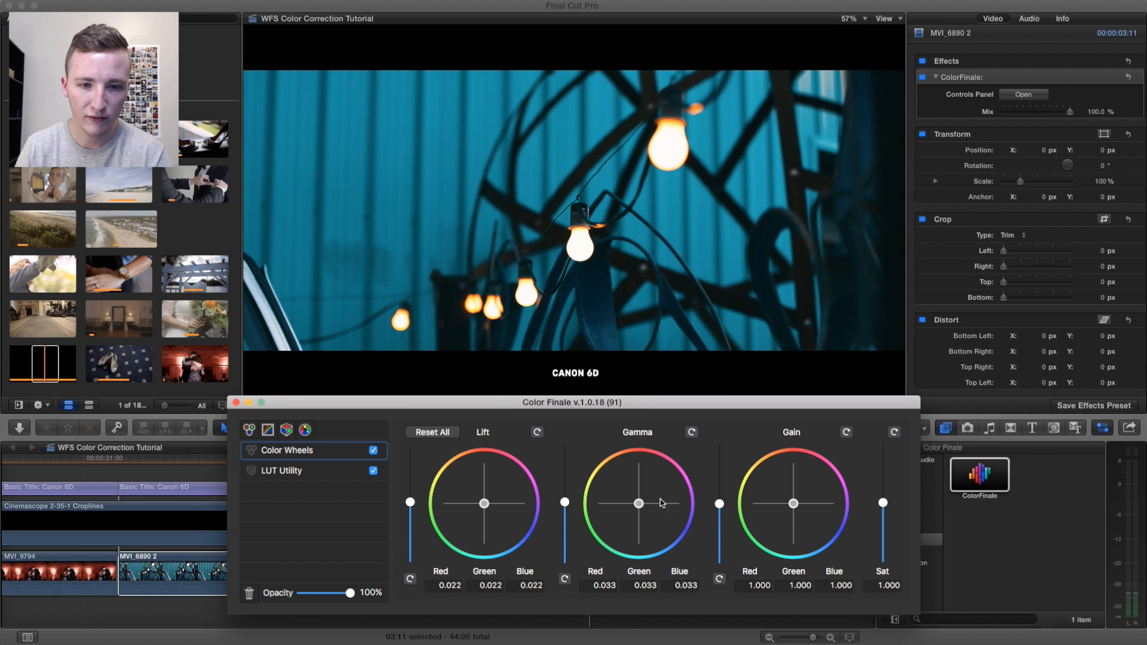
pyautogui.moveTo(720, 504); pyautogui.dragTo(720, 502)
pyautogui.moveTo(883, 503); pyautogui.dragTo(885, 501)
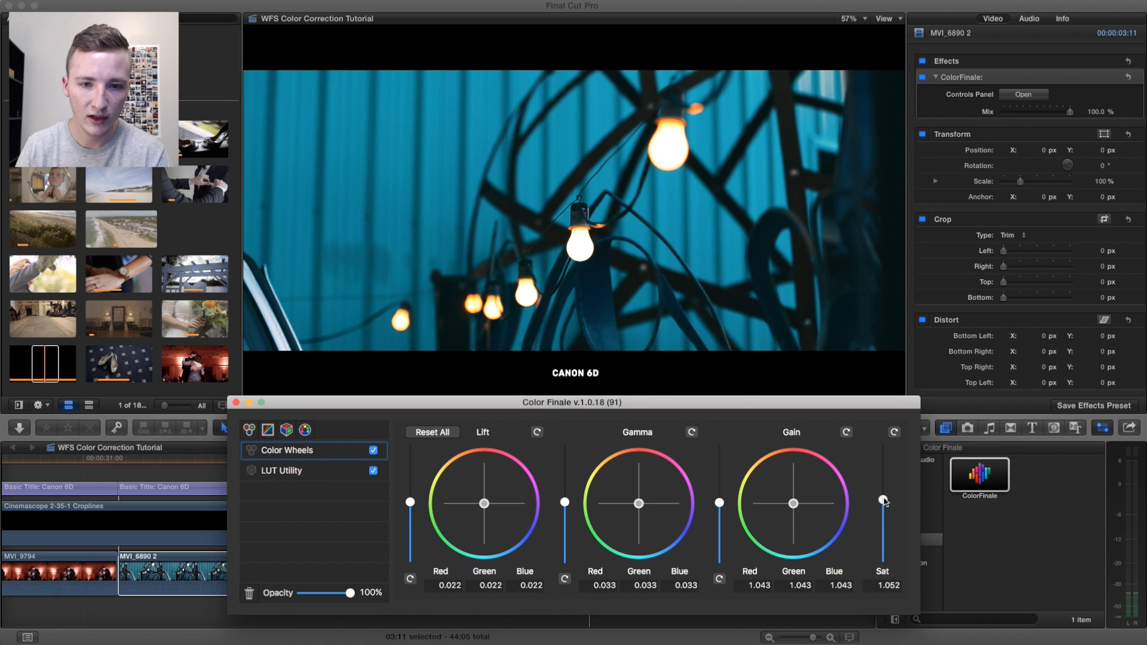
pyautogui.click(236, 404)
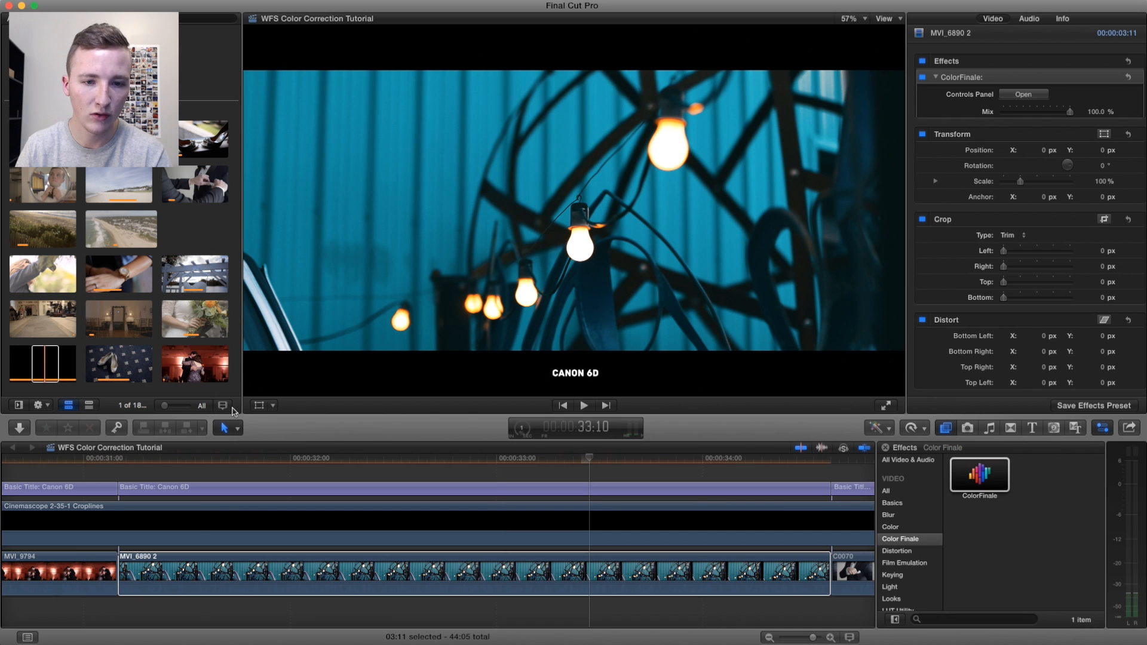
# Step: Compare the light bulb clip before and after by switching its effects and ColorFinale off and on
pyautogui.click(923, 61)
pyautogui.click(923, 61)
pyautogui.click(923, 62)
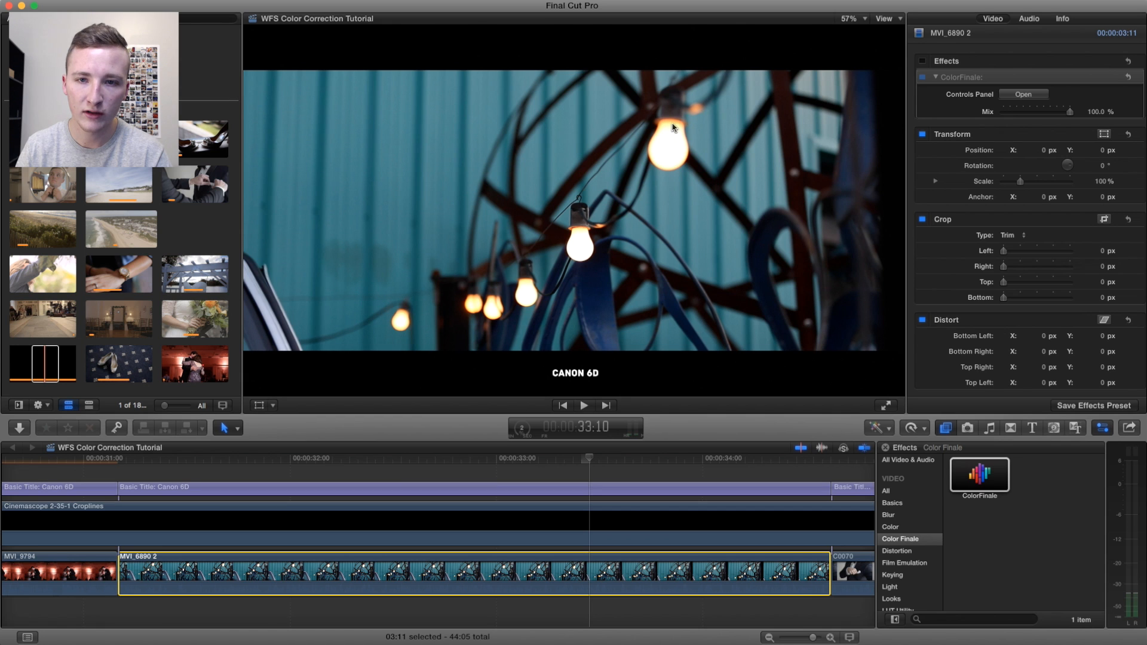
pyautogui.click(923, 62)
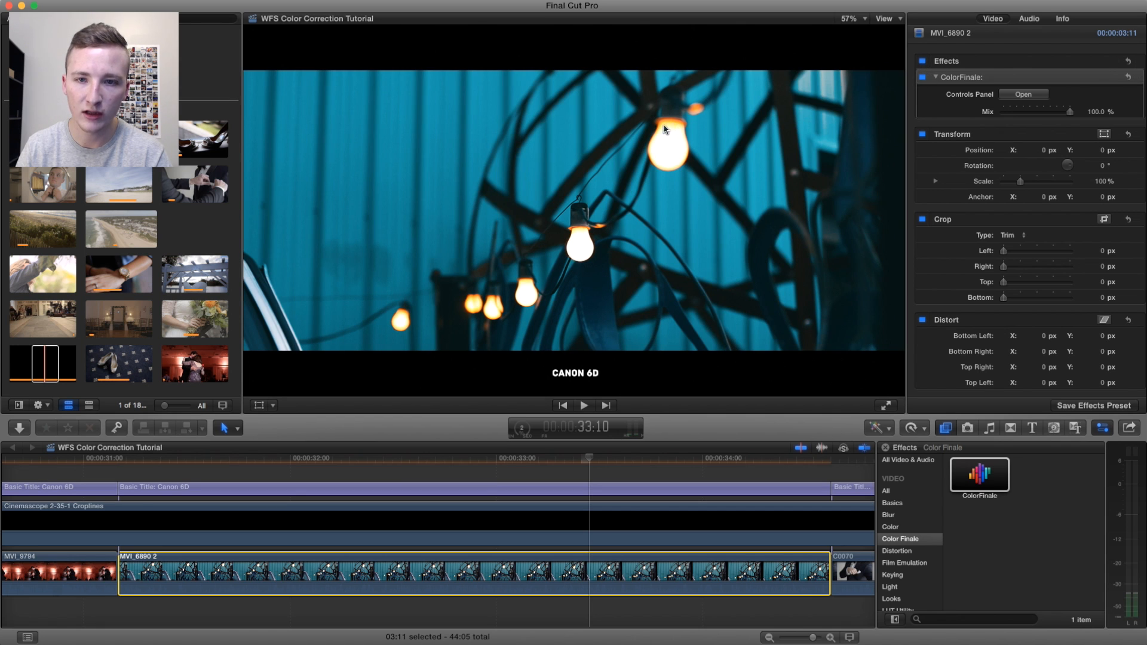
pyautogui.click(923, 77)
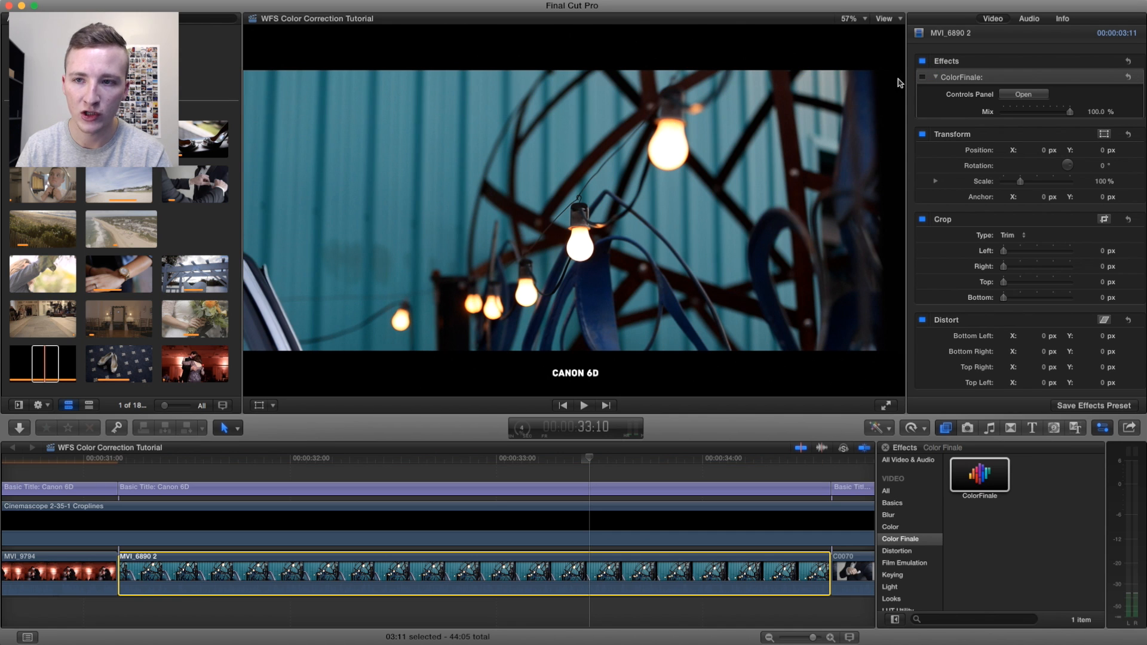
pyautogui.click(923, 77)
pyautogui.click(923, 77)
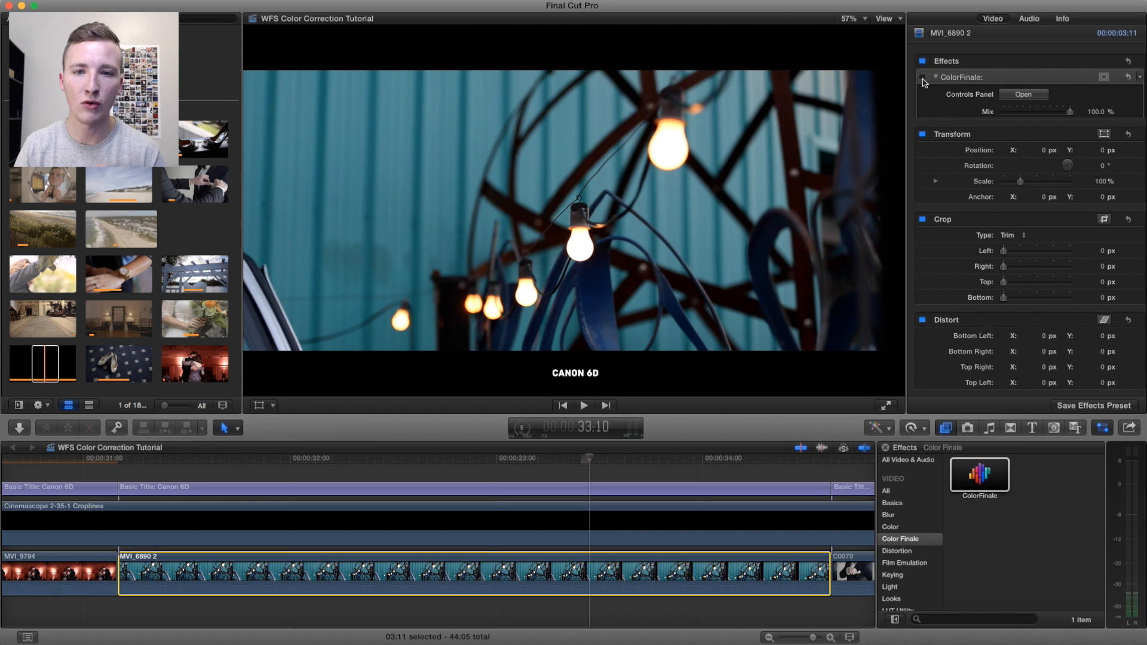
pyautogui.click(923, 77)
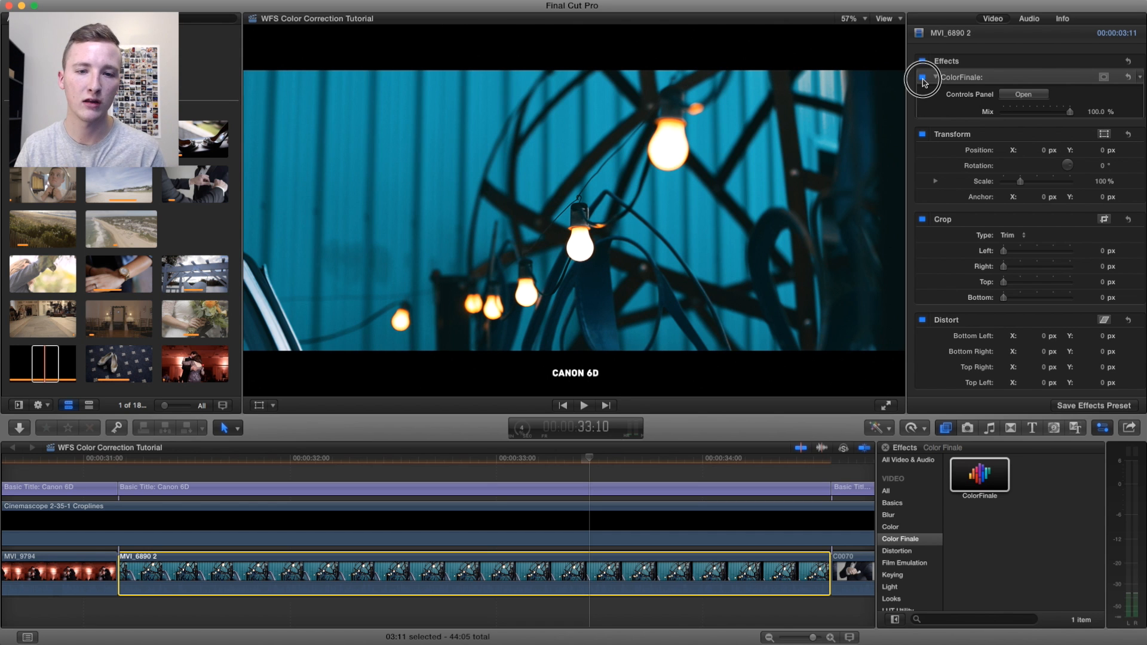
pyautogui.click(922, 77)
pyautogui.click(922, 77)
pyautogui.click(923, 77)
pyautogui.click(923, 77)
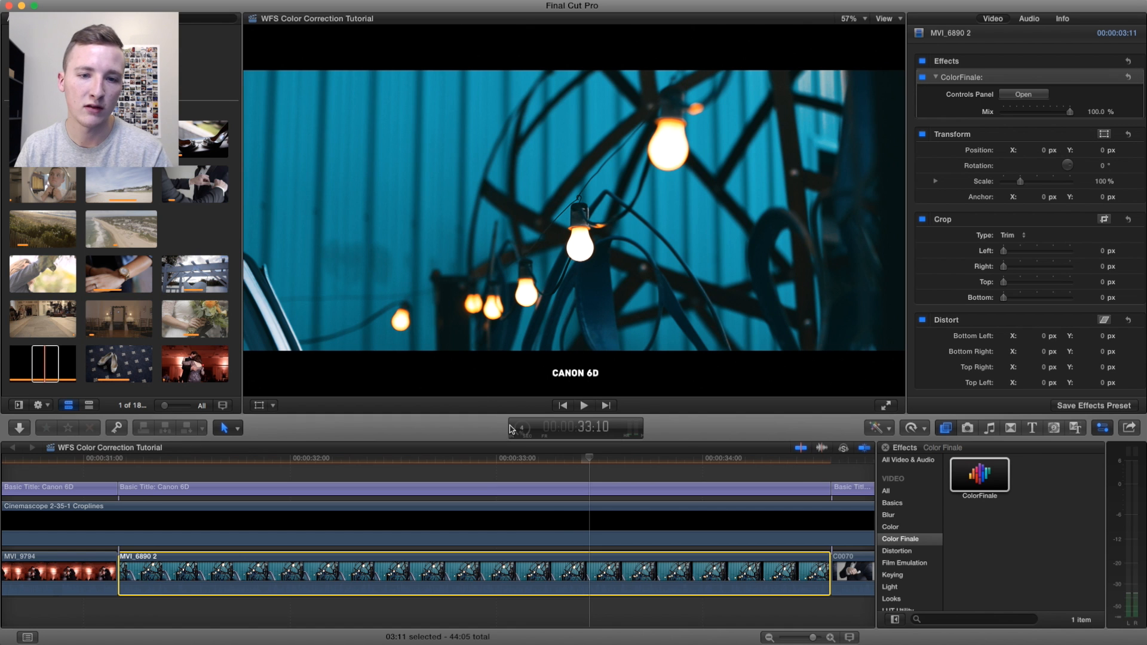
# Step: Move the playhead to 35:11 on the Sony A7s pocket square shot and select clip C0070
pyautogui.hscroll(7, 600, 501)
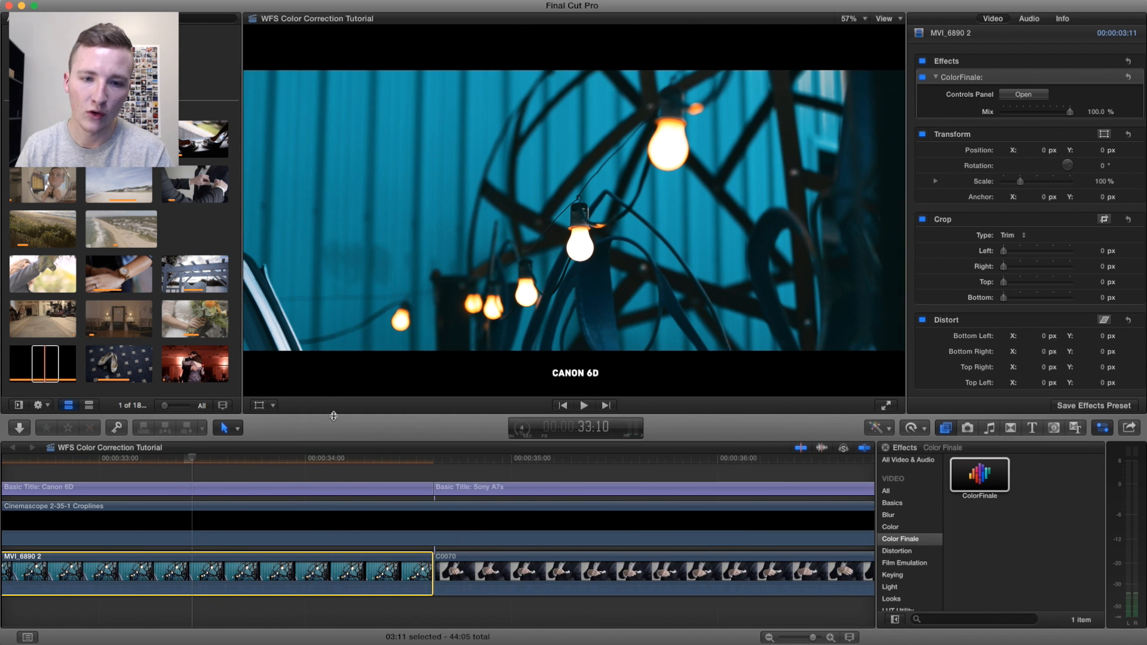
pyautogui.click(614, 460)
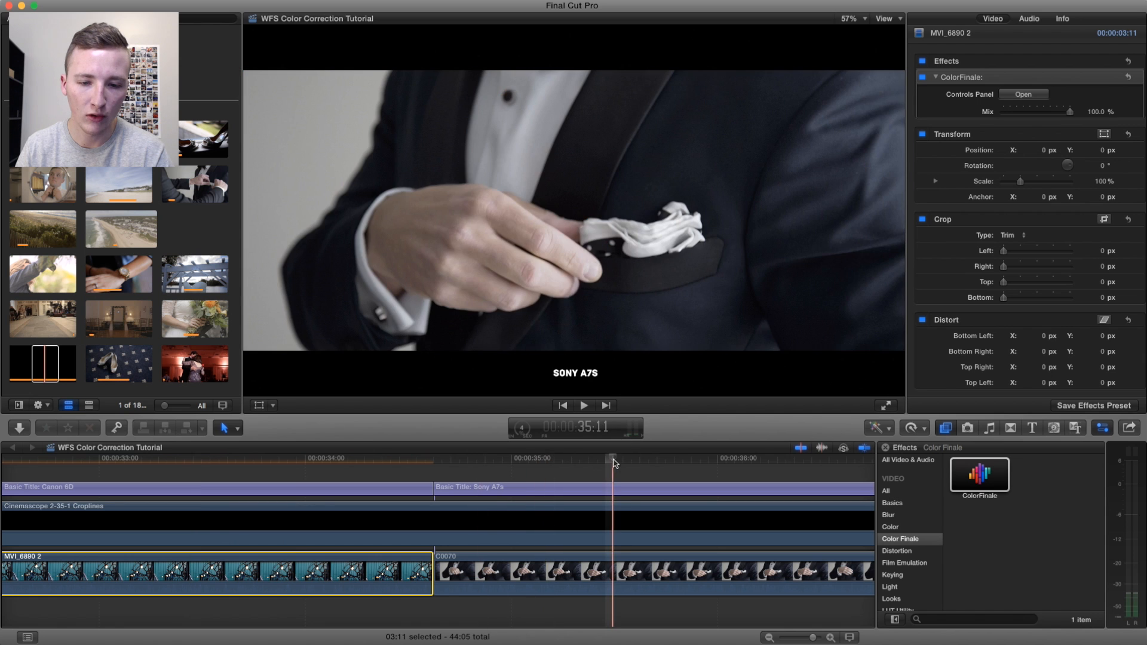
pyautogui.hscroll(4, 454, 538)
pyautogui.click(404, 575)
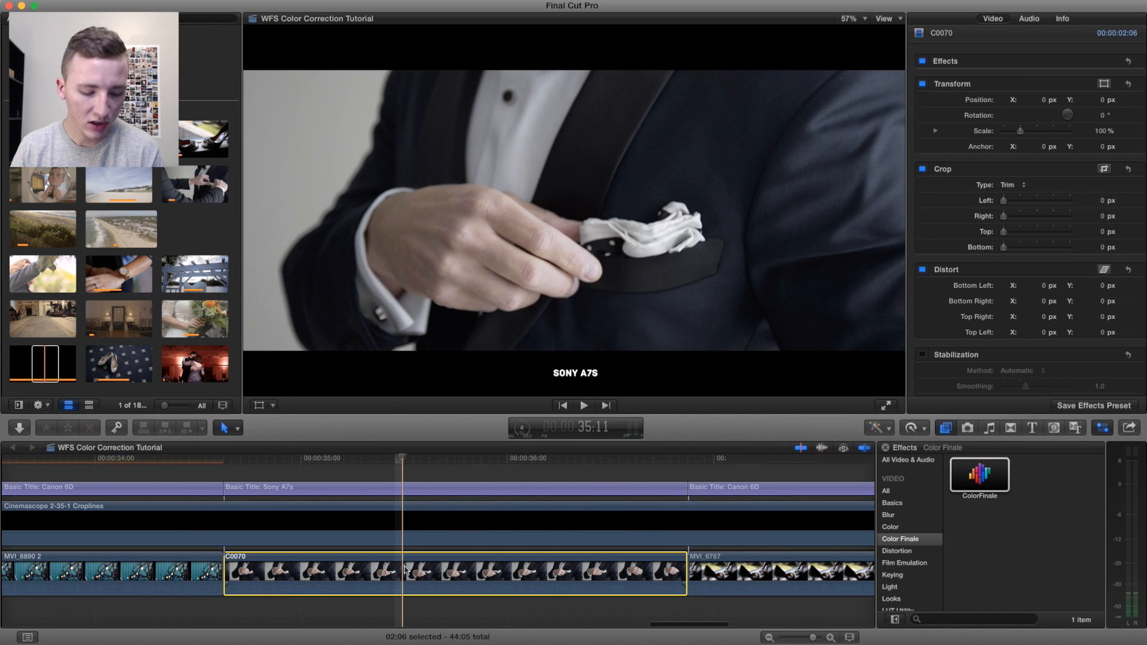
# Step: Copy the beach clip C0023 and return to the pocket square shot, selecting clip C0070 at 35:17
pyautogui.hotkey('shift', 'z')
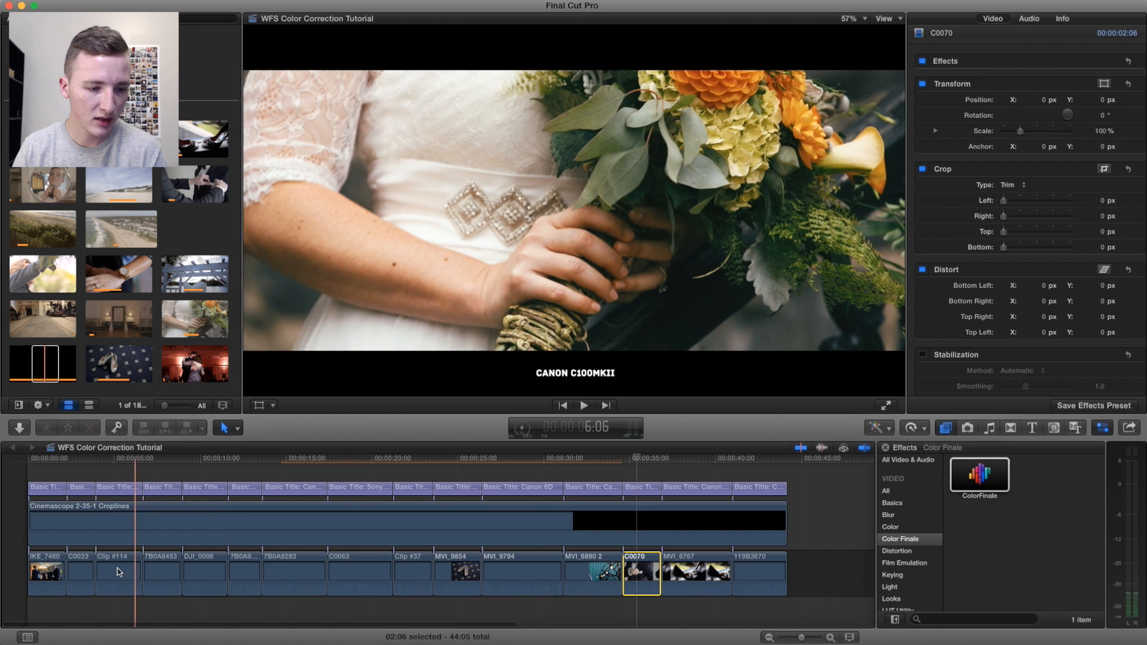
pyautogui.click(80, 577)
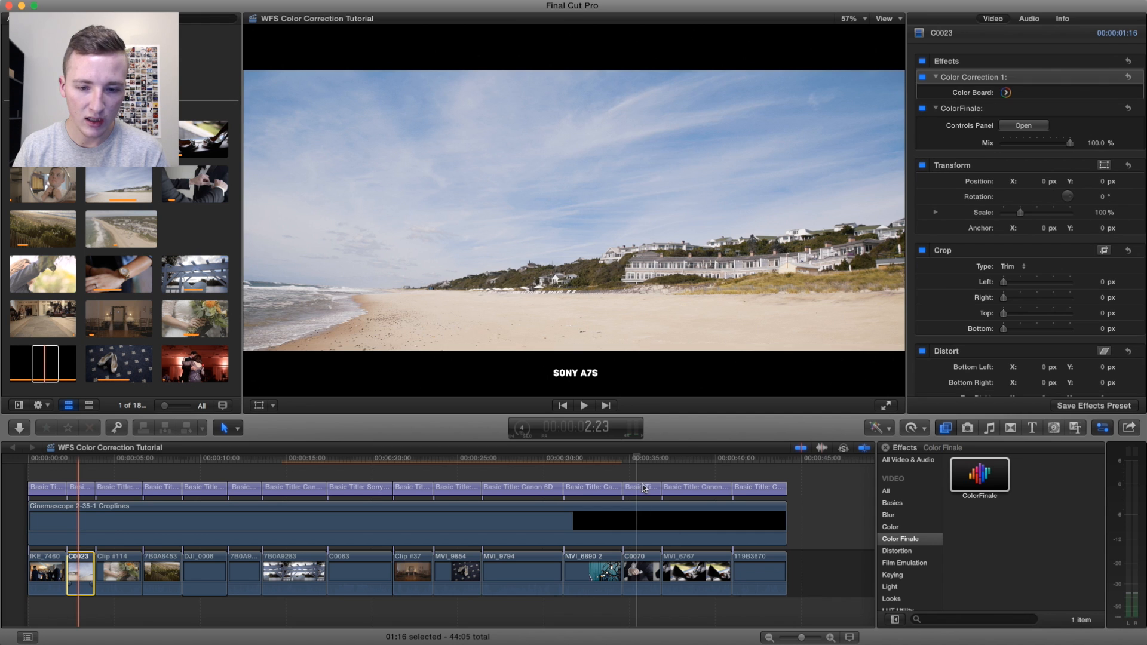
pyautogui.press('z')
pyautogui.moveTo(596, 475); pyautogui.dragTo(795, 528)
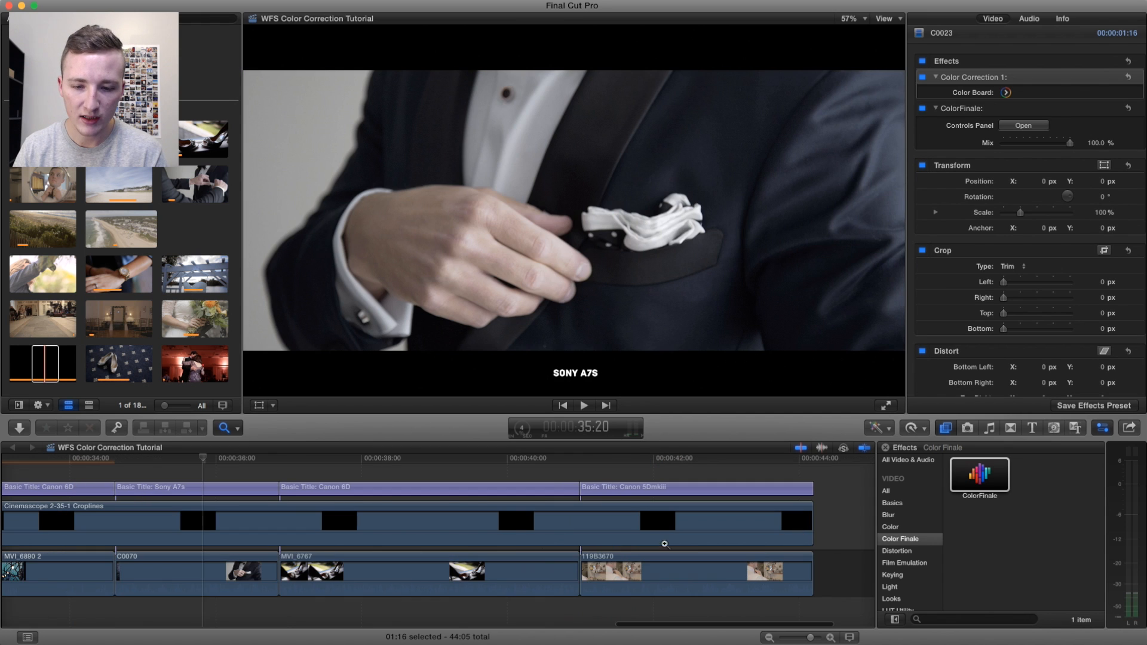
pyautogui.press('a')
pyautogui.click(195, 470)
pyautogui.click(192, 576)
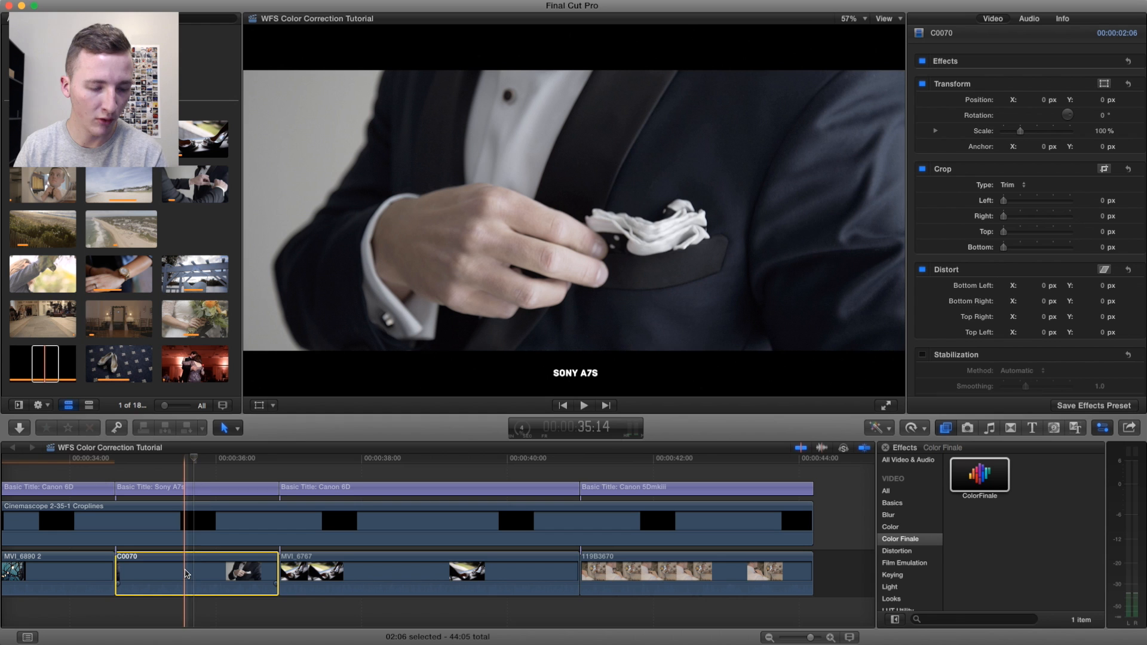
# Step: Paste only the Color Correction 1 and ColorFinale attributes onto C0070 and move the playhead to 36:02
pyautogui.press('super+shift+v')
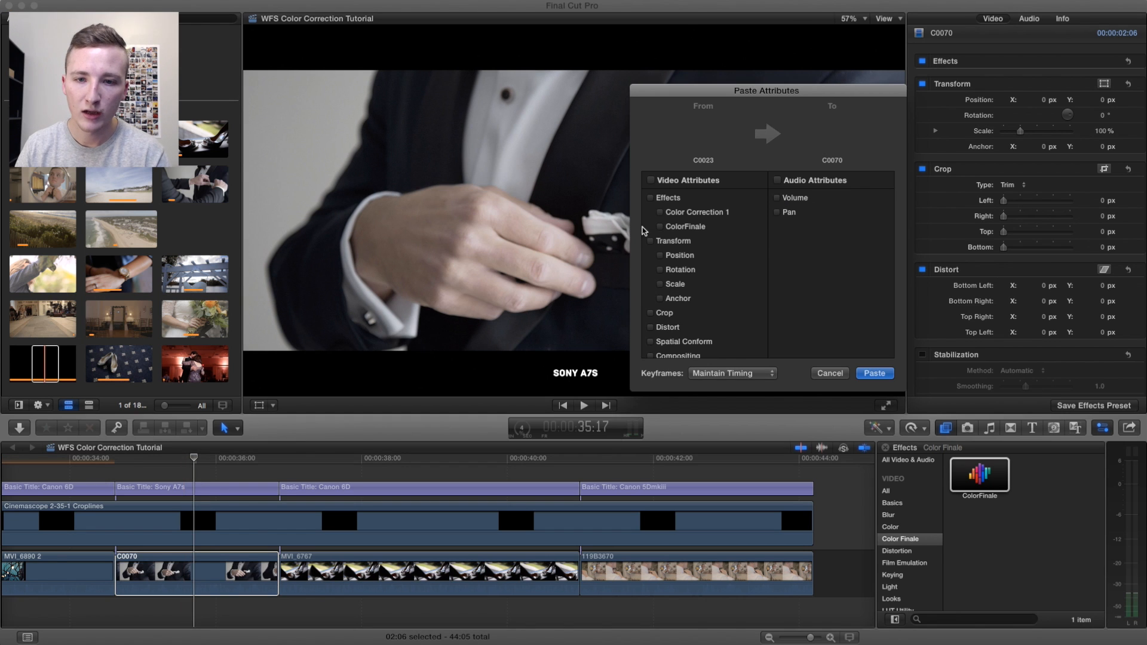
pyautogui.click(660, 212)
pyautogui.click(660, 226)
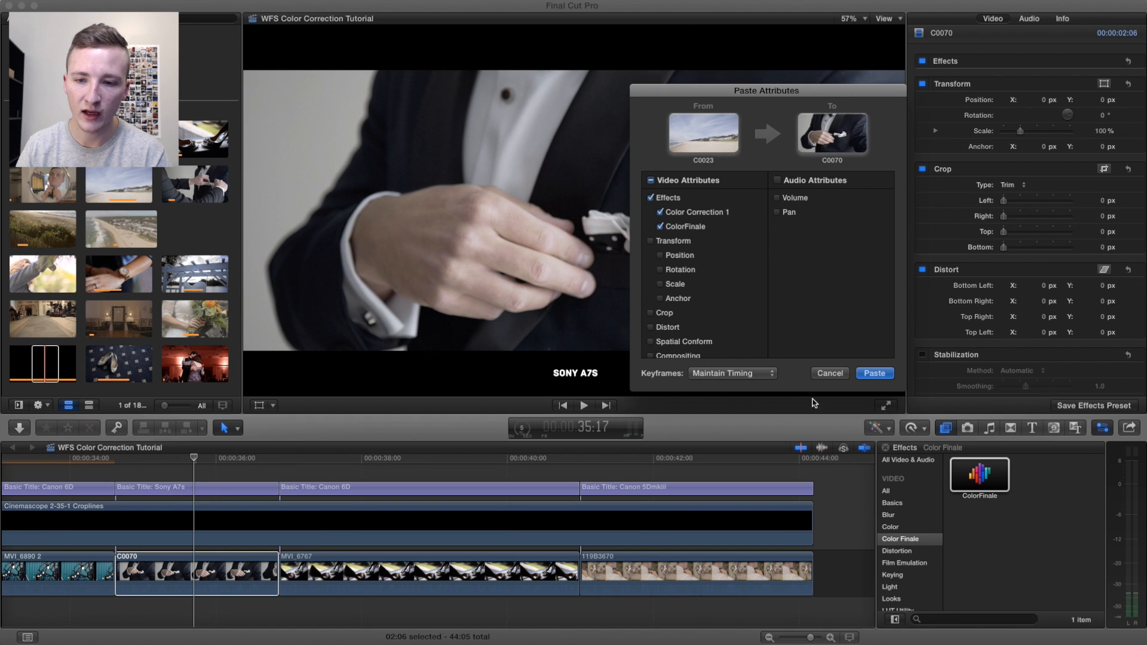
pyautogui.click(874, 374)
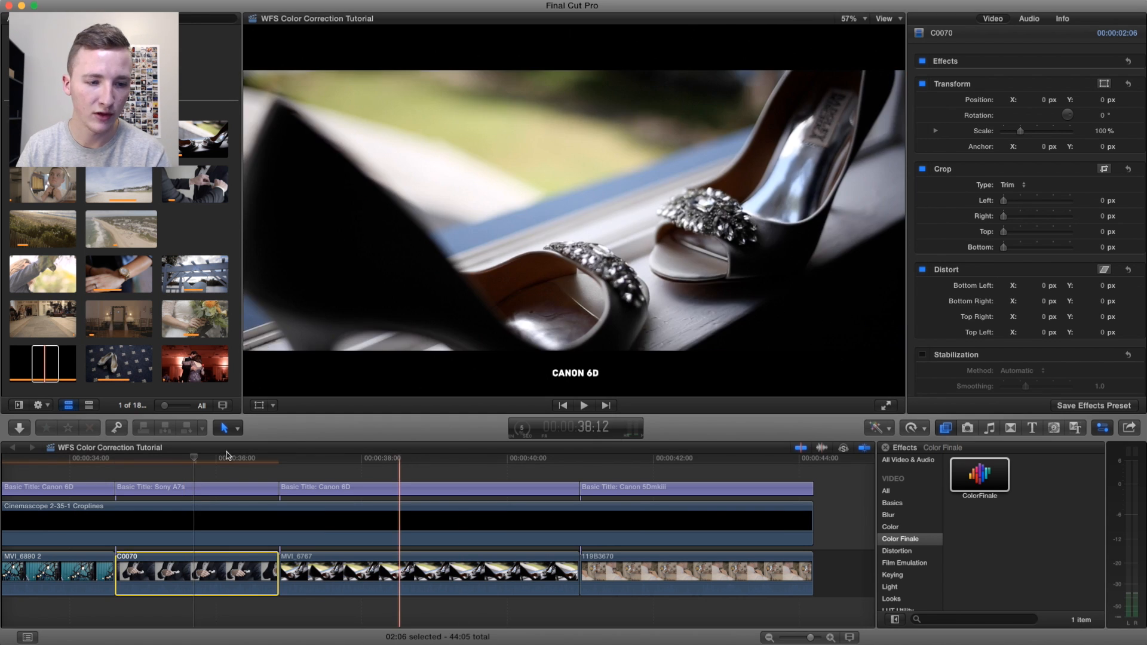
pyautogui.moveTo(138, 464); pyautogui.dragTo(223, 465)
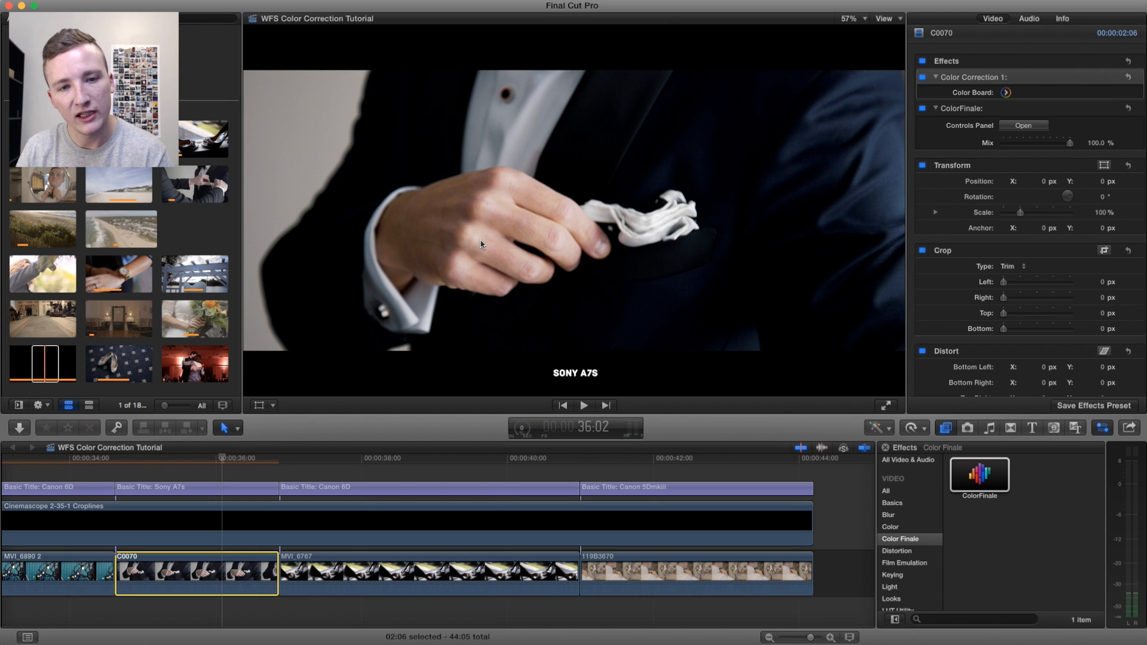
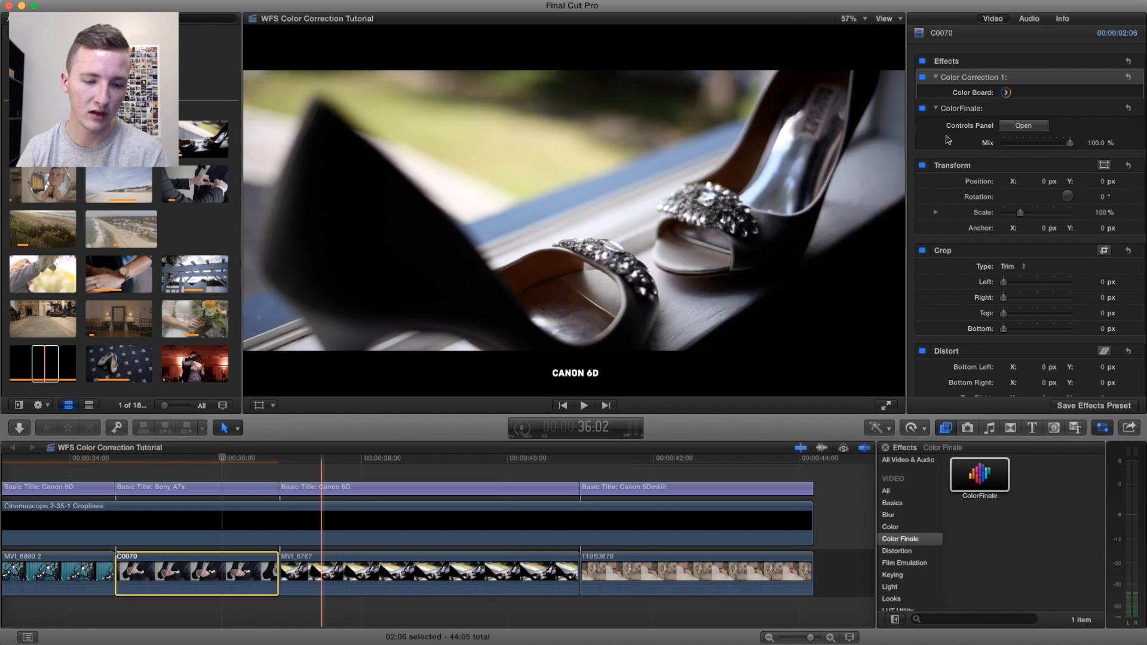
# Step: Add a Color Wheels layer below 6 Vectors in C0070's ColorFinale, with lift 0.022 and gamma 0.076
pyautogui.click(1023, 126)
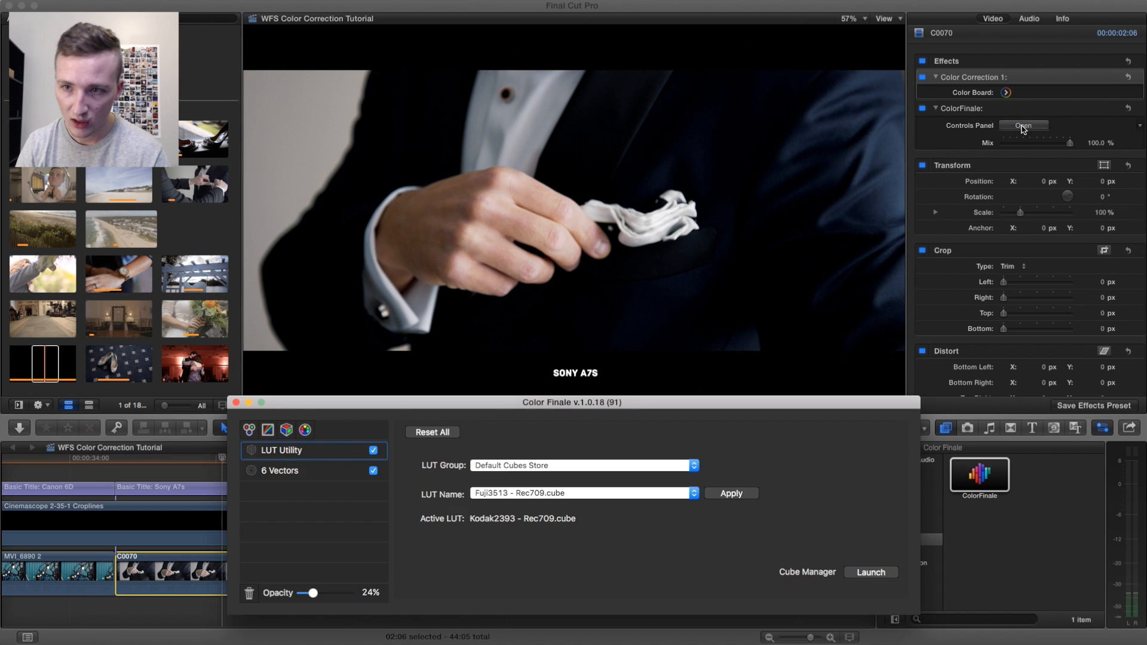
pyautogui.click(249, 430)
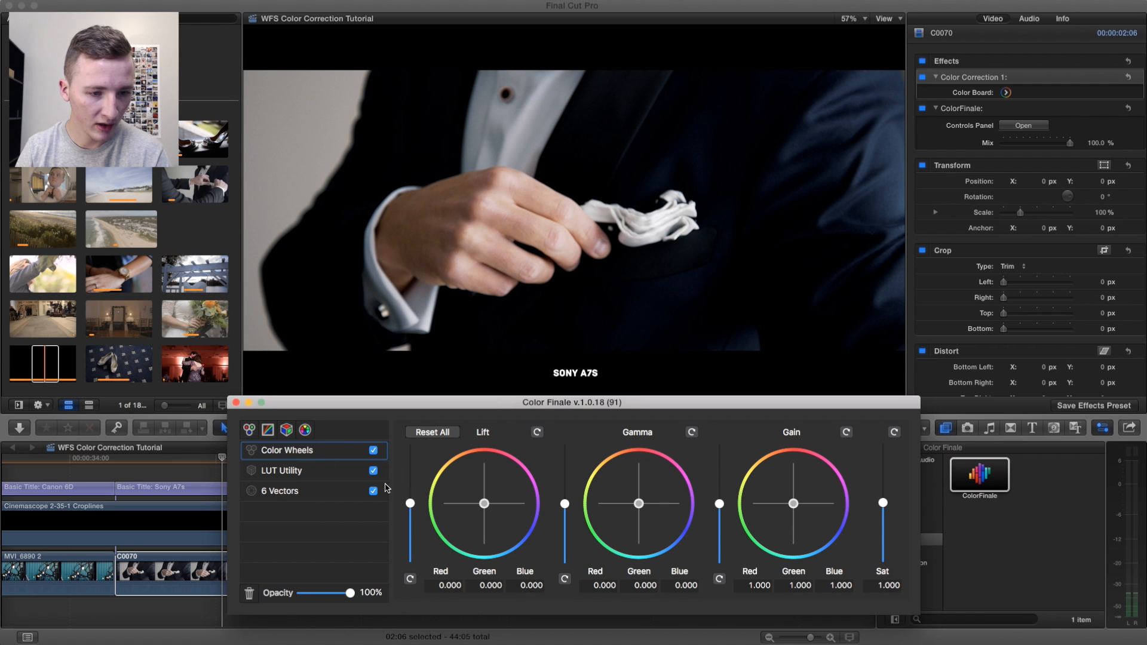
pyautogui.moveTo(312, 453); pyautogui.dragTo(310, 511)
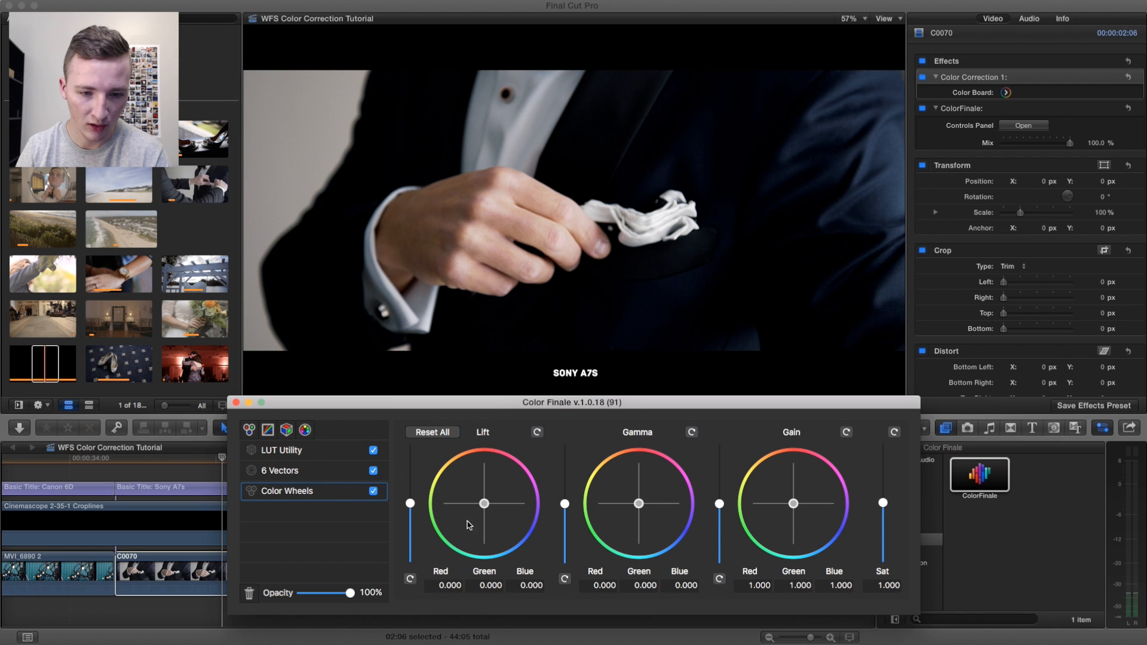
pyautogui.moveTo(414, 507); pyautogui.dragTo(413, 501)
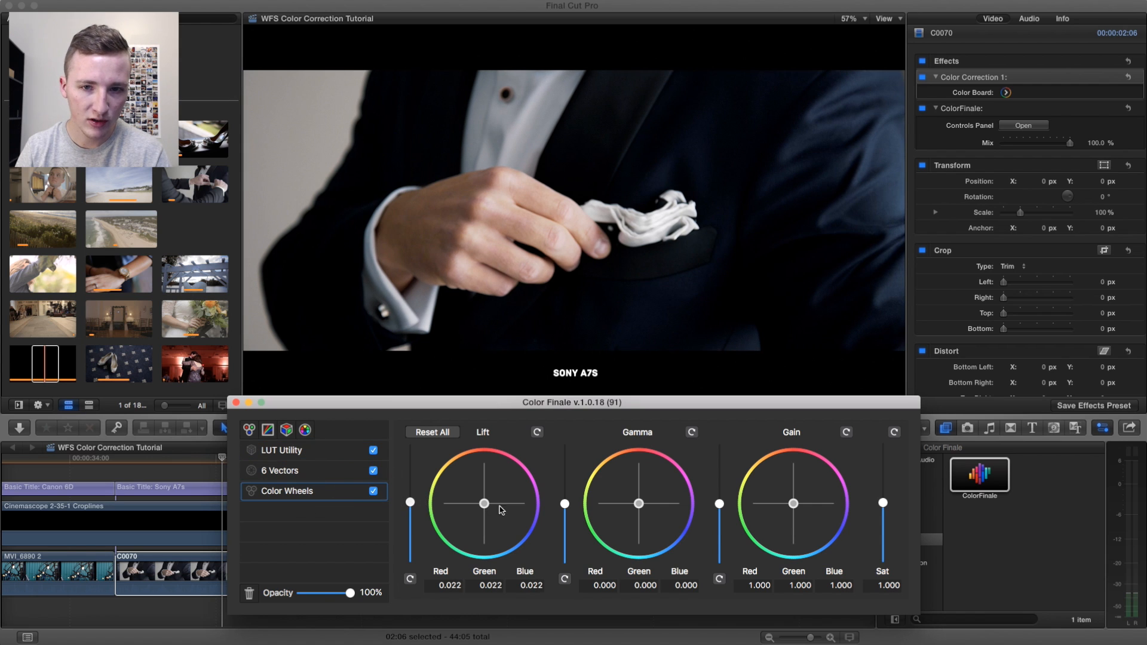
pyautogui.moveTo(566, 508); pyautogui.dragTo(569, 505)
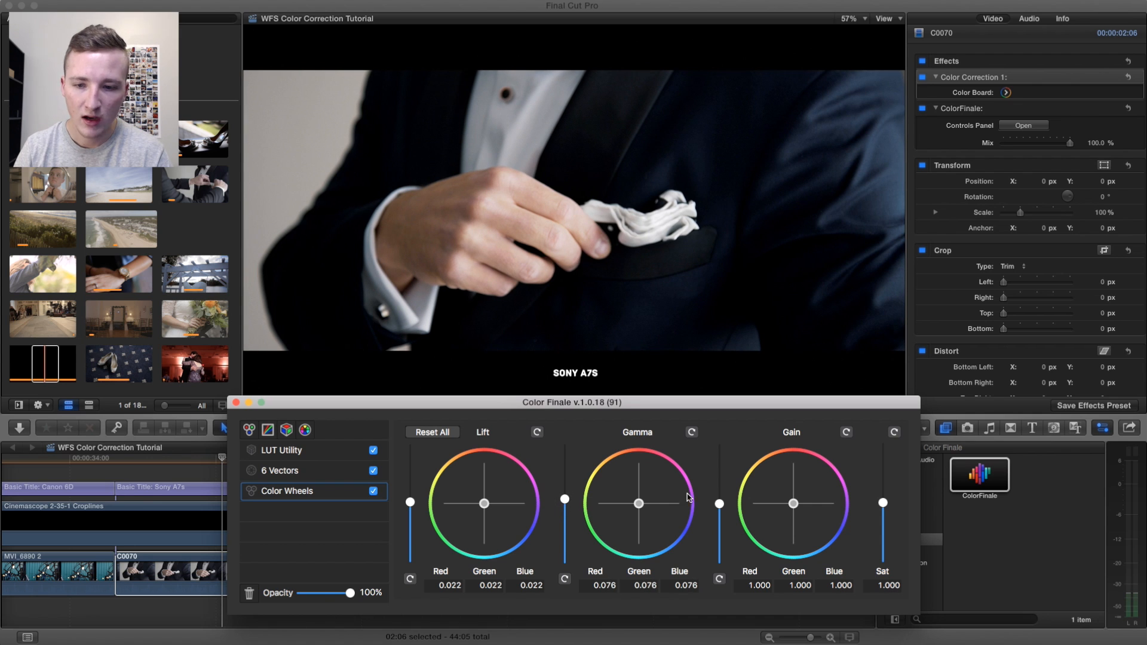
# Step: Lower the red saturation moderately in C0070's 6 Vectors layer and close the Color Finale controls
pyautogui.click(299, 475)
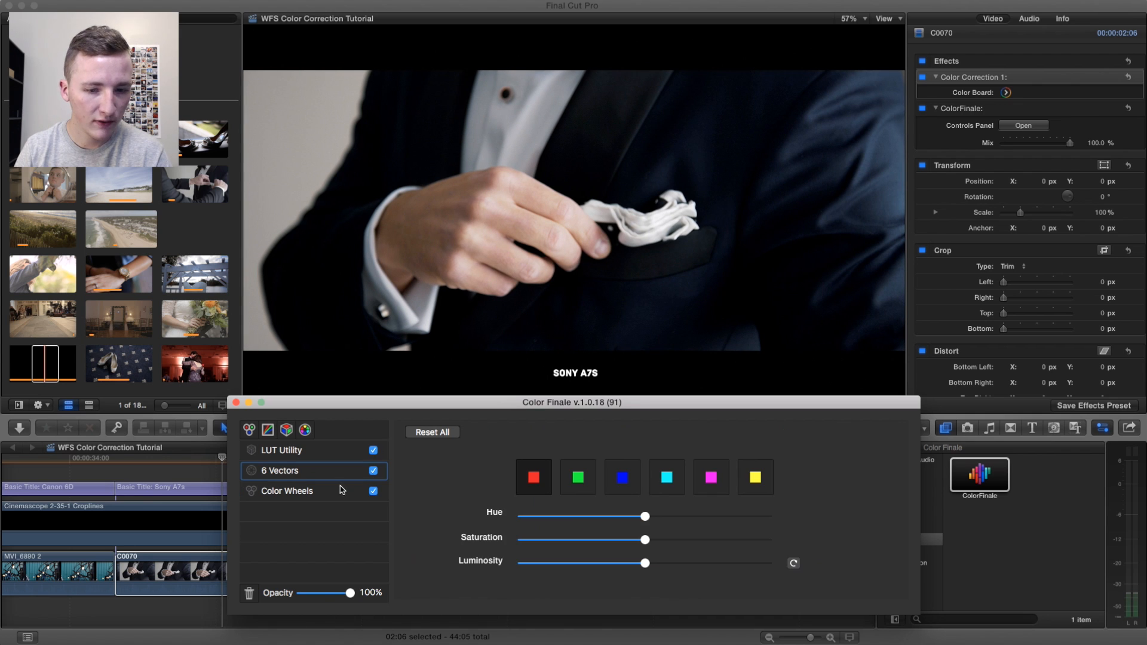
pyautogui.moveTo(647, 544); pyautogui.dragTo(603, 540)
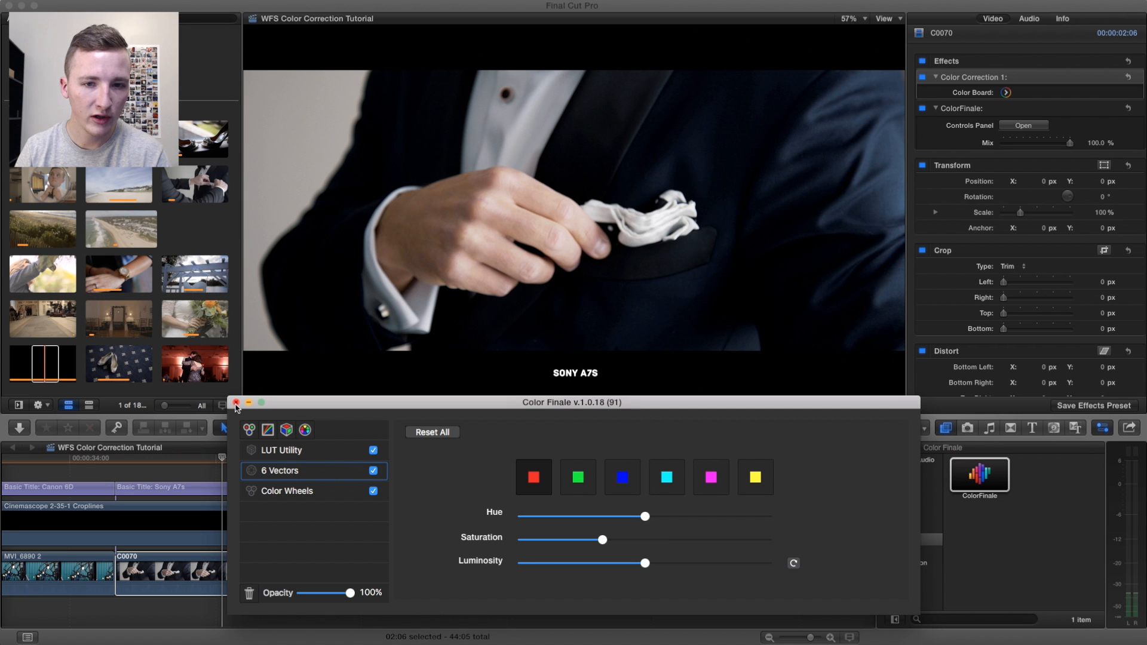
pyautogui.click(236, 404)
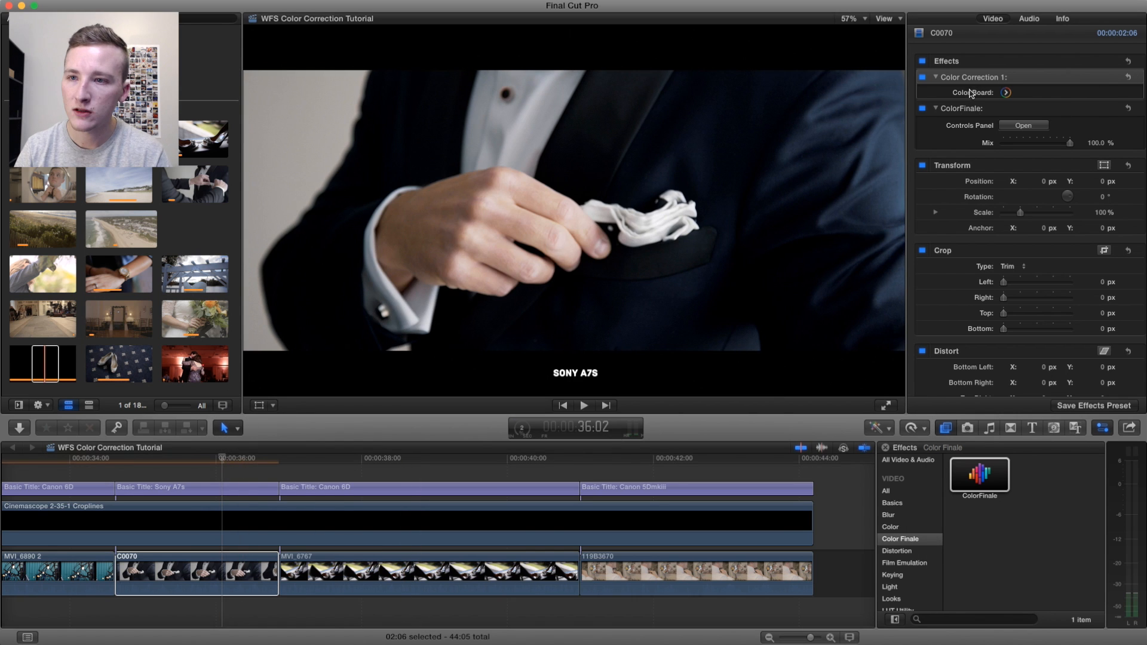
# Step: Compare the pocket square clip before and after by switching its effects off and on
pyautogui.click(923, 61)
pyautogui.click(924, 62)
pyautogui.click(923, 61)
pyautogui.click(923, 61)
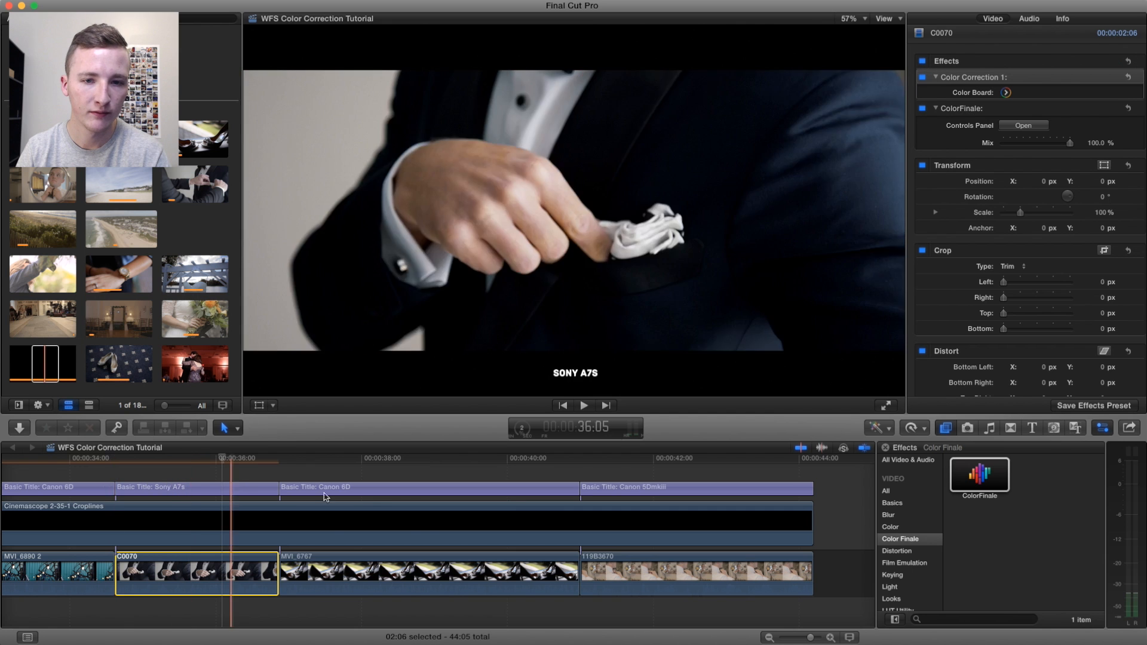
# Step: Move the playhead to 39:21 on the Canon 6D shoe shot and select clip MVI_6767
pyautogui.click(431, 461)
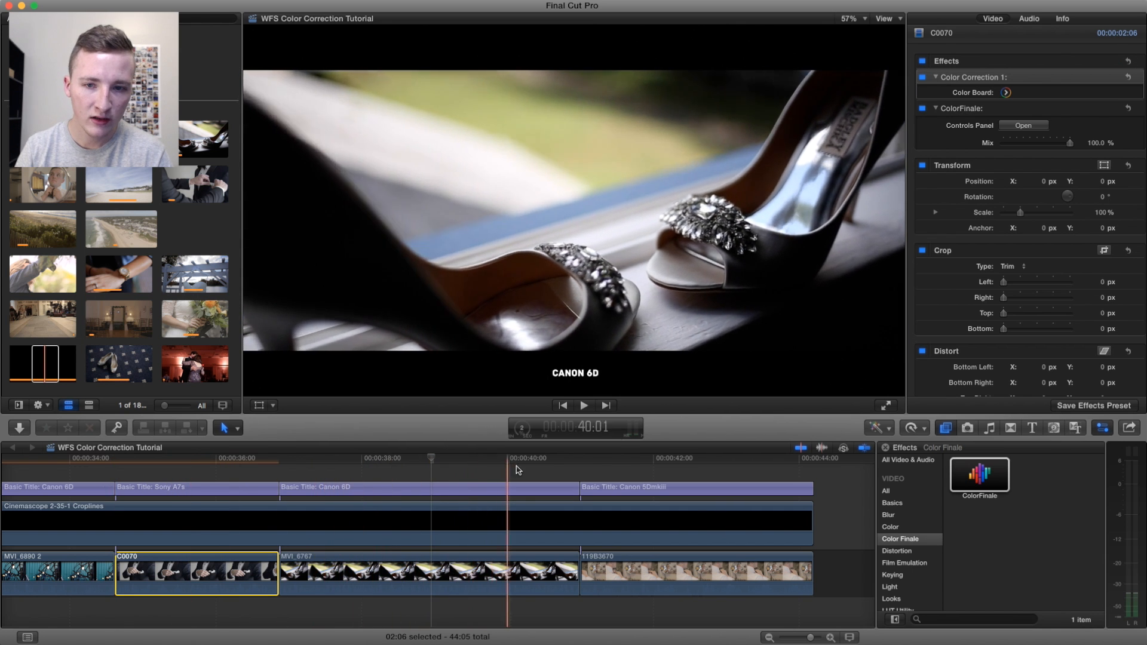
pyautogui.click(497, 466)
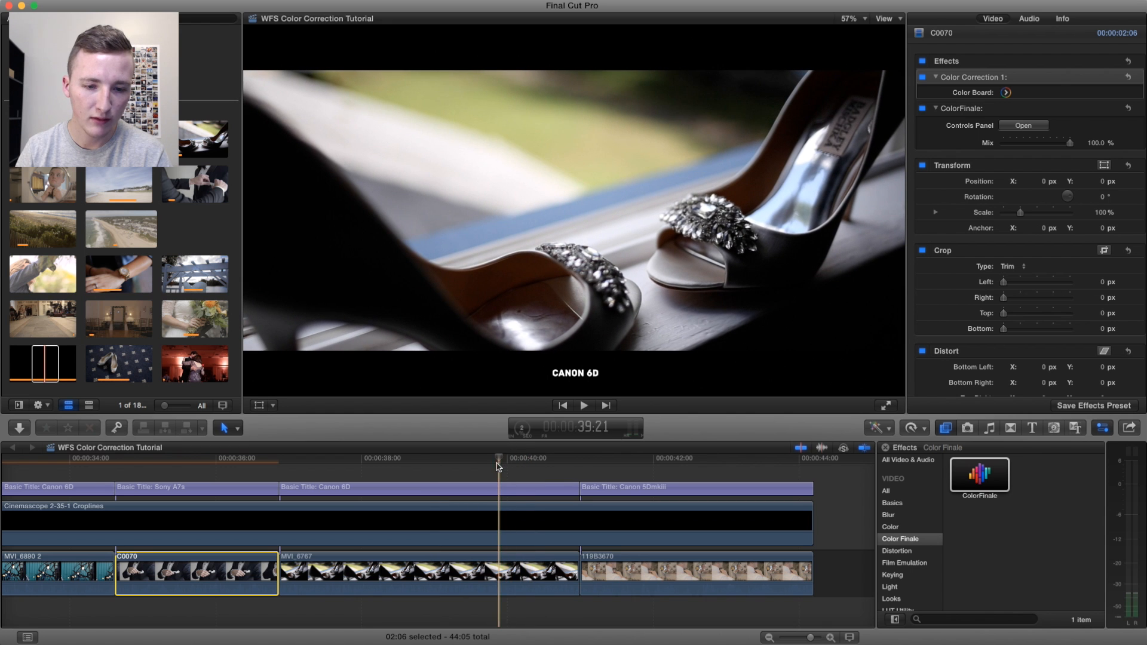
pyautogui.click(502, 577)
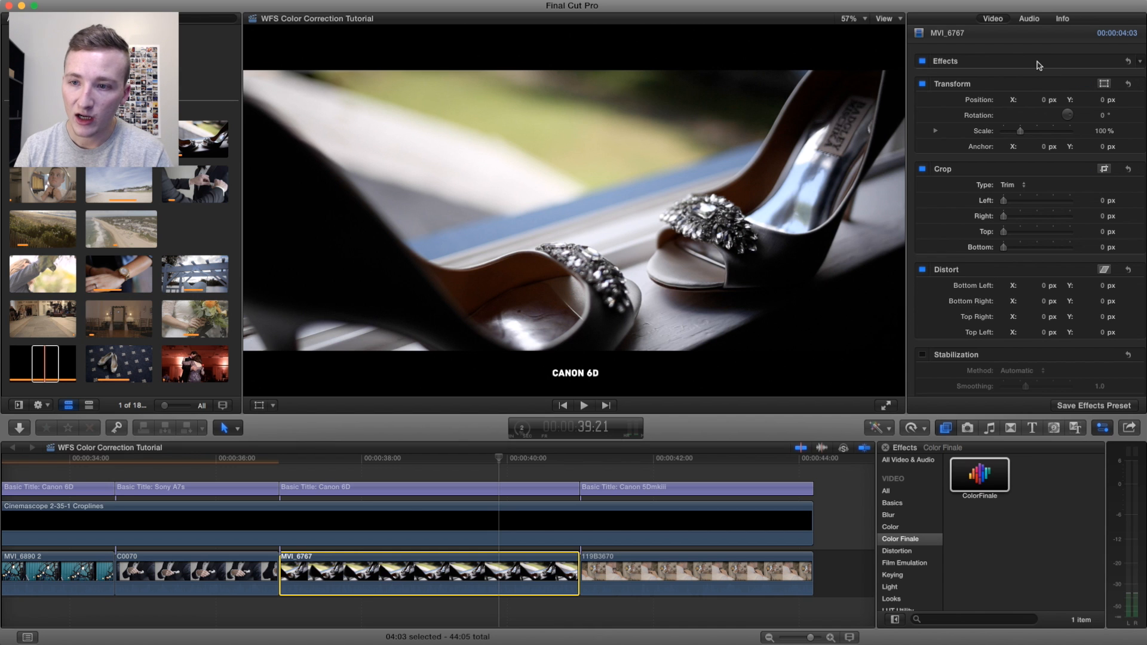
# Step: Try Balance Color on the shoe clip MVI_6767
pyautogui.click(877, 428)
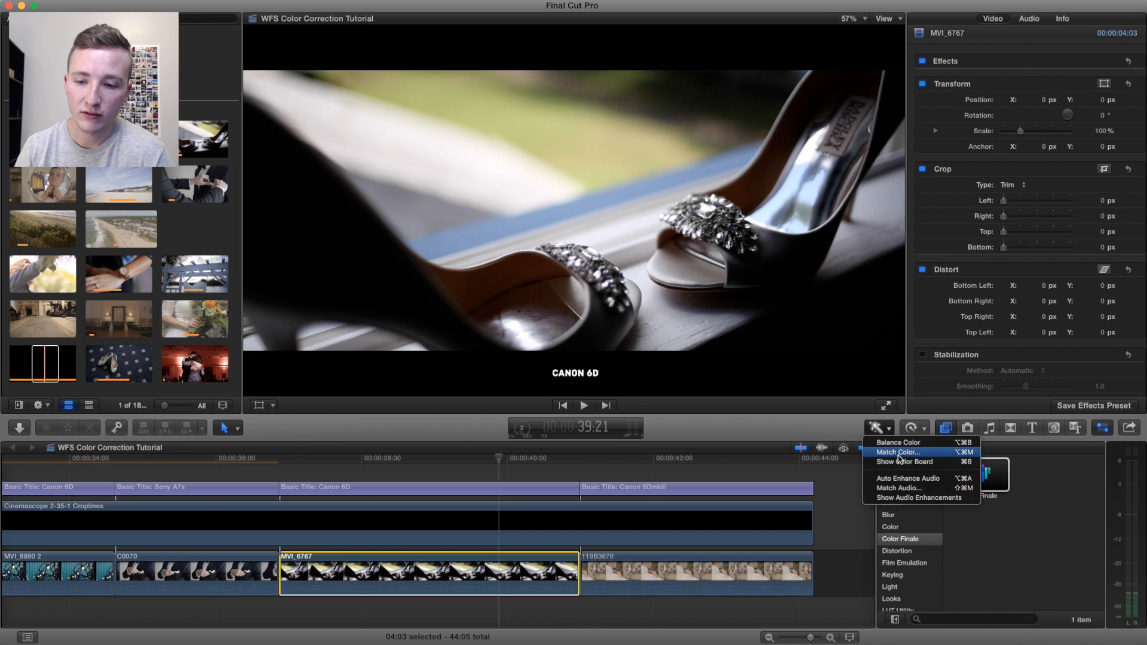
pyautogui.click(834, 432)
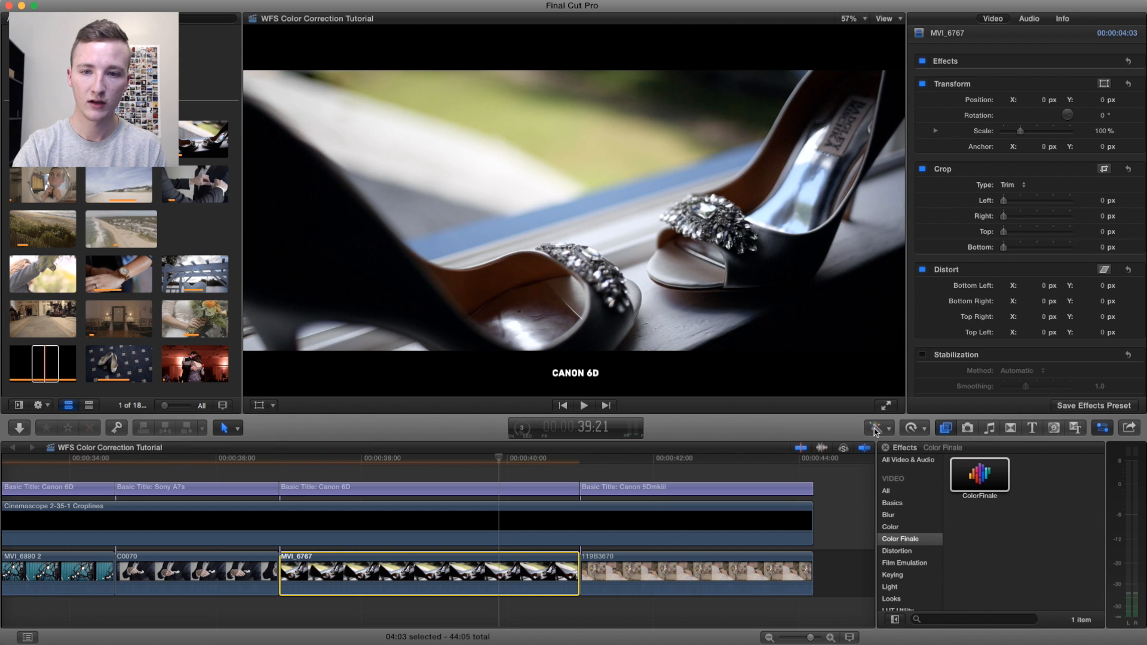
pyautogui.click(876, 429)
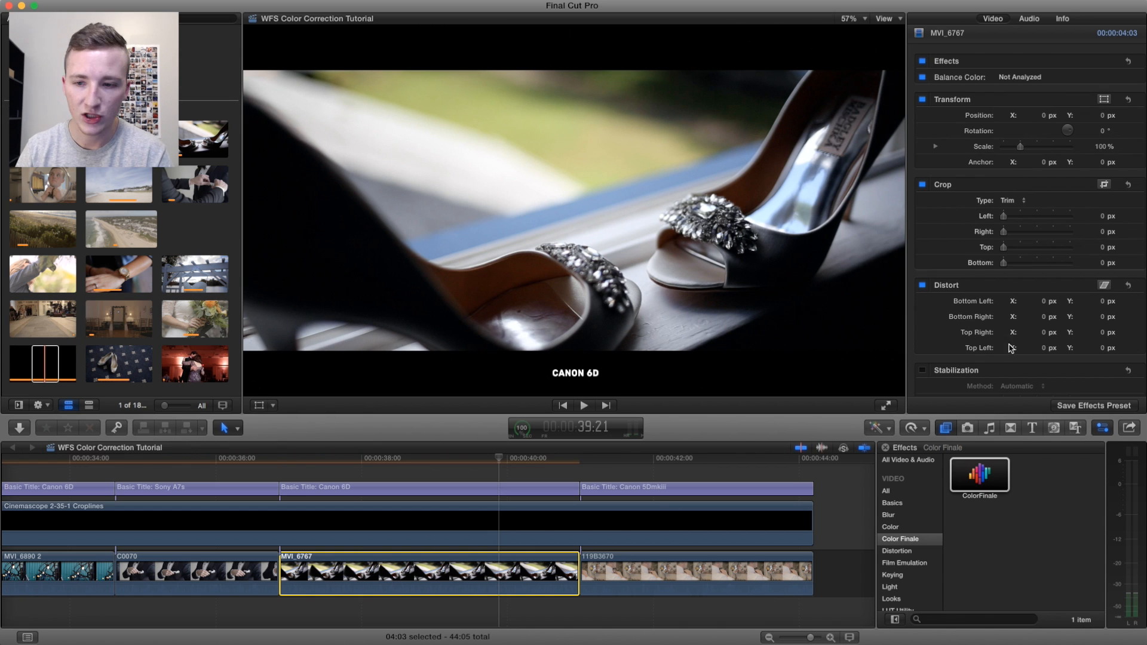
# Step: In the shoe clip's Color Board, set the midtones color to 216° at -3% and the shadows exposure to 3%
pyautogui.click(889, 430)
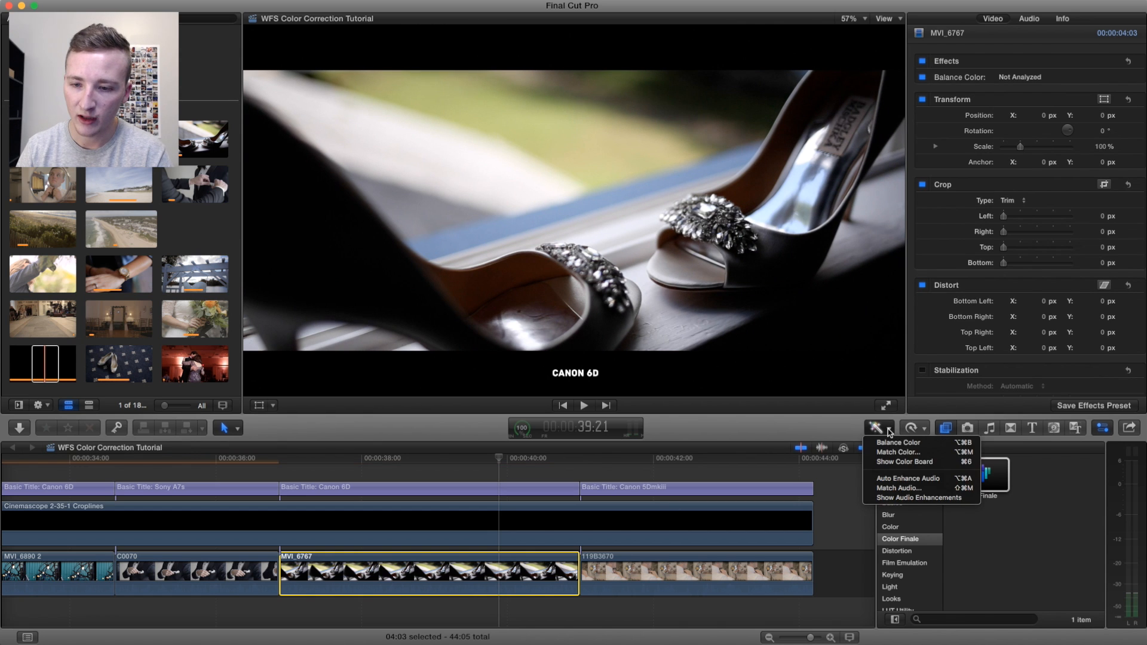
pyautogui.click(904, 462)
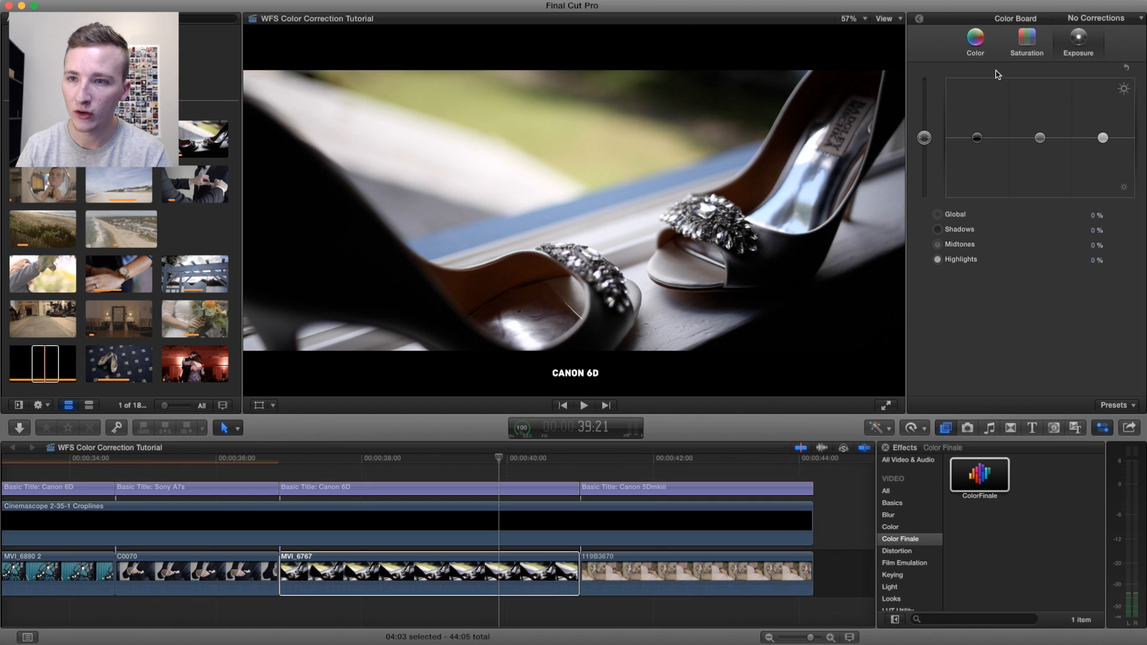
pyautogui.click(977, 39)
pyautogui.moveTo(1048, 140); pyautogui.dragTo(1050, 143)
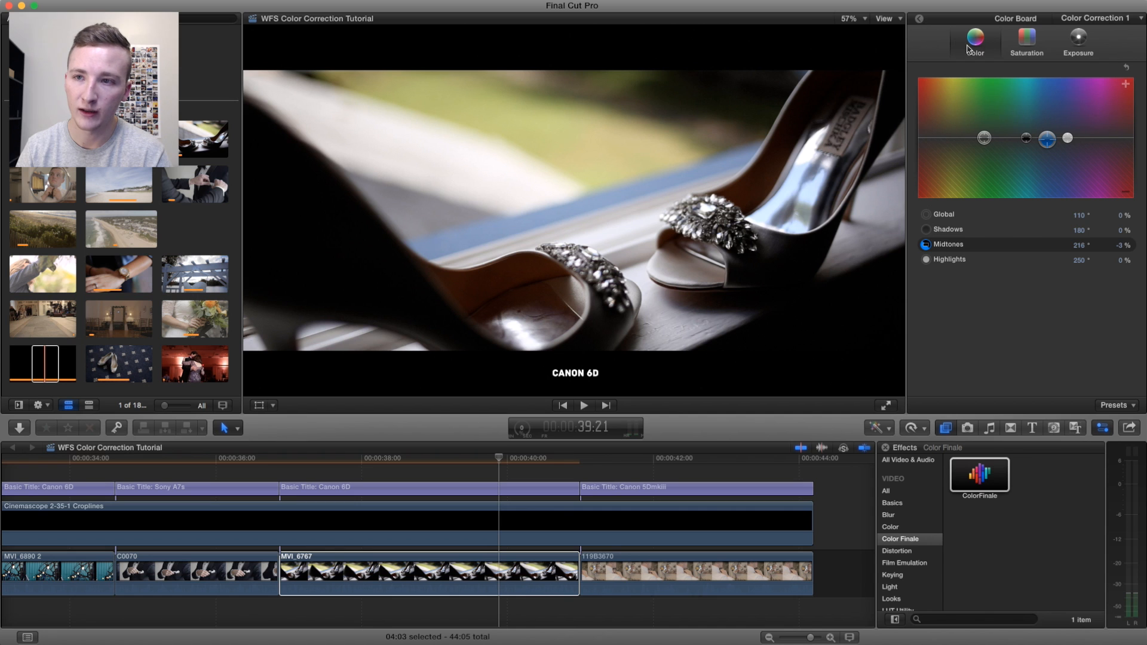
pyautogui.click(1079, 40)
pyautogui.moveTo(977, 138); pyautogui.dragTo(978, 137)
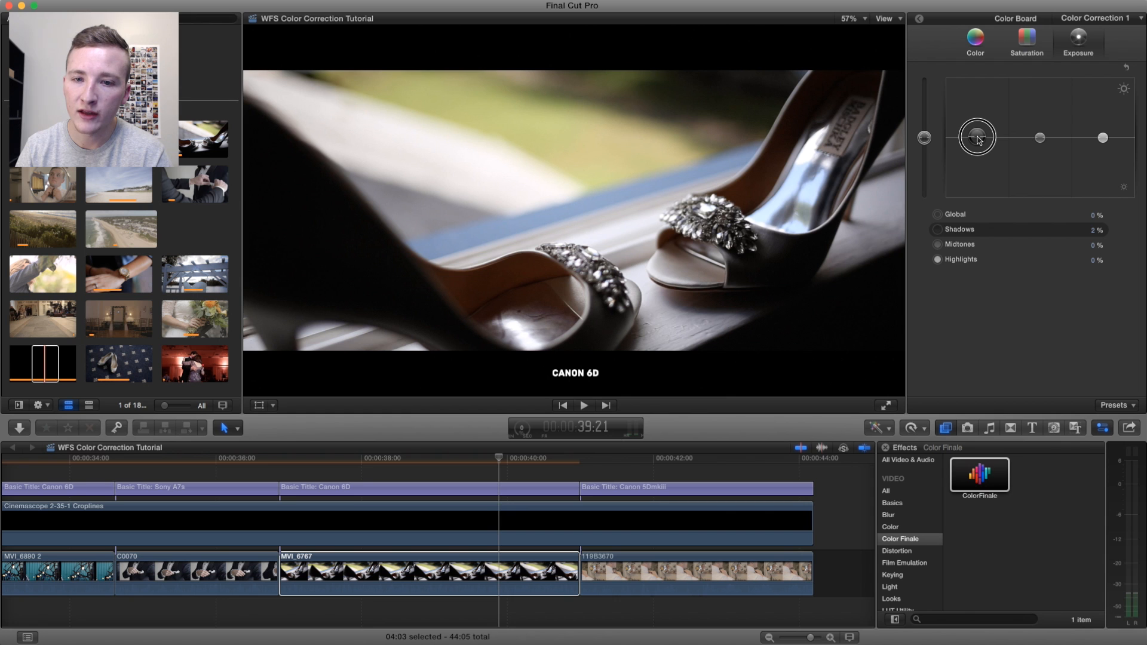
pyautogui.moveTo(978, 138); pyautogui.dragTo(978, 138)
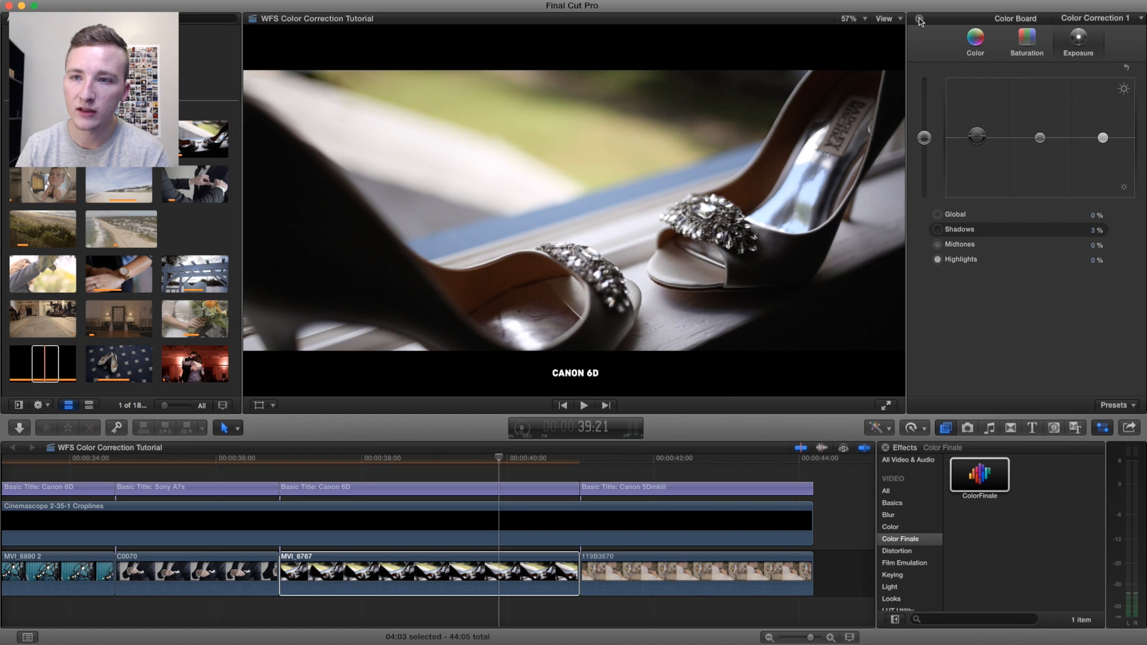
pyautogui.press('super+6')
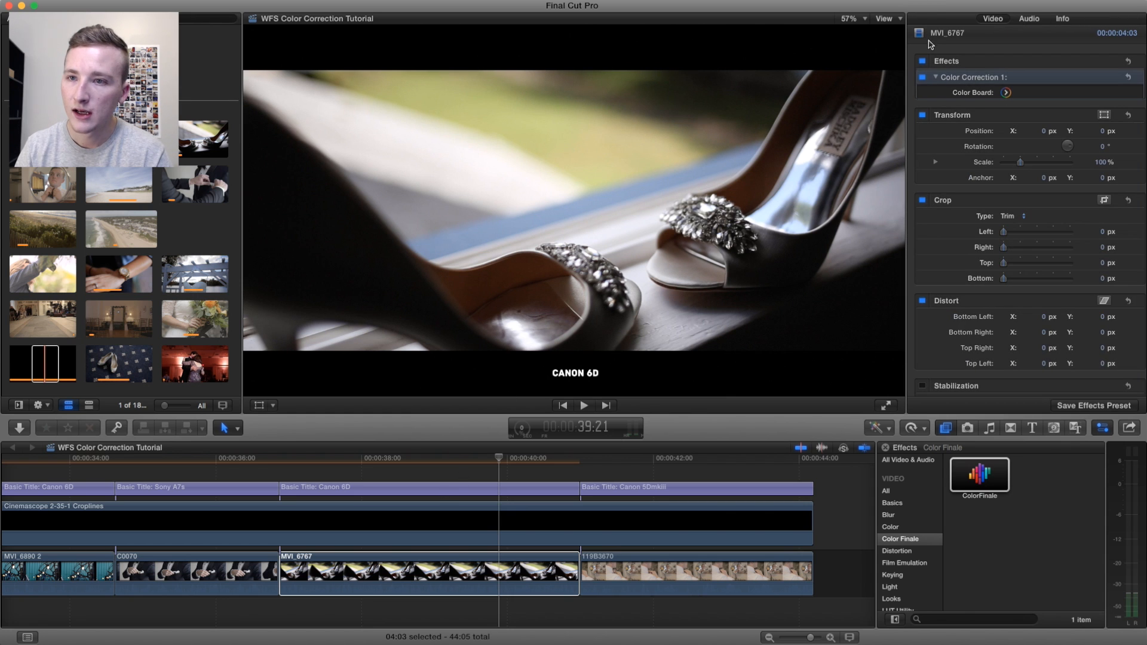
# Step: Compare the shoe clip before and after by repeatedly switching its effects off and on
pyautogui.click(923, 61)
pyautogui.click(923, 61)
pyautogui.click(923, 62)
pyautogui.click(923, 61)
pyautogui.click(923, 62)
pyautogui.click(923, 61)
pyautogui.click(923, 62)
pyautogui.click(923, 62)
pyautogui.click(923, 61)
pyautogui.click(924, 62)
pyautogui.click(924, 62)
pyautogui.click(923, 61)
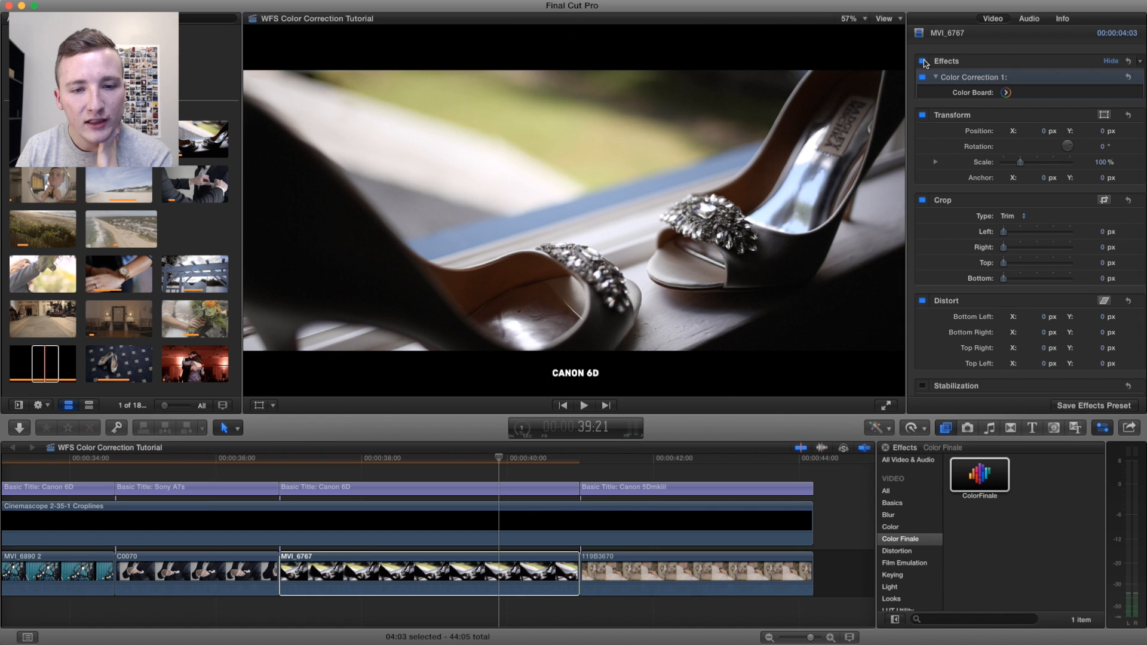
# Step: Move the playhead to 42:02 on the Canon 5DmkIII mirror shot and select clip 119B3670
pyautogui.click(660, 457)
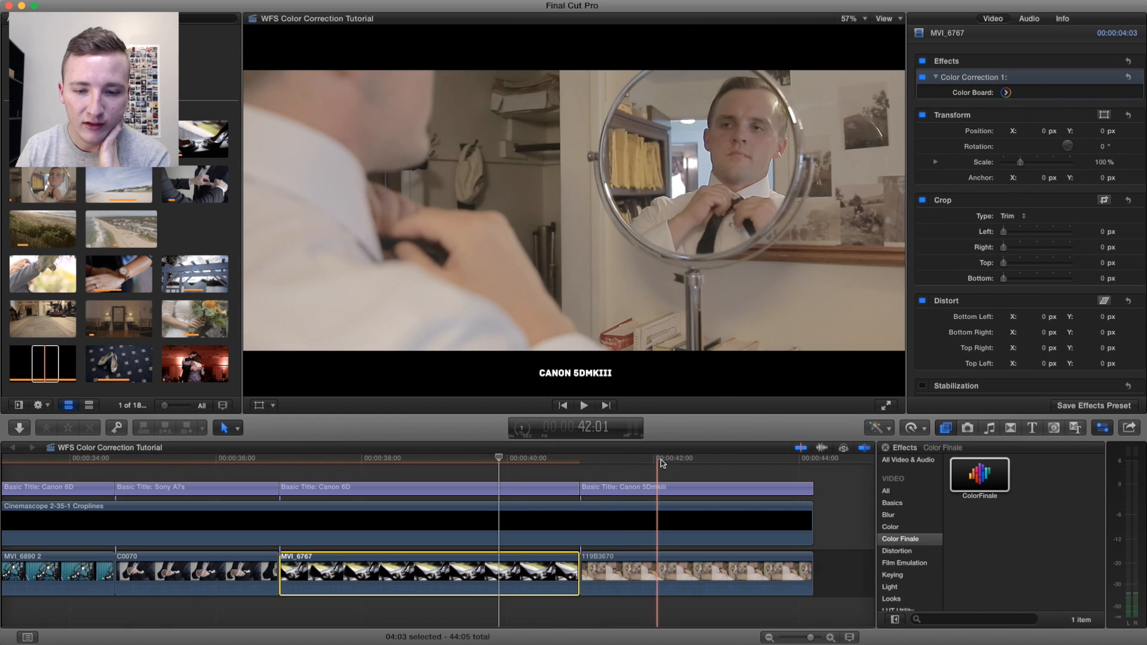
pyautogui.click(660, 578)
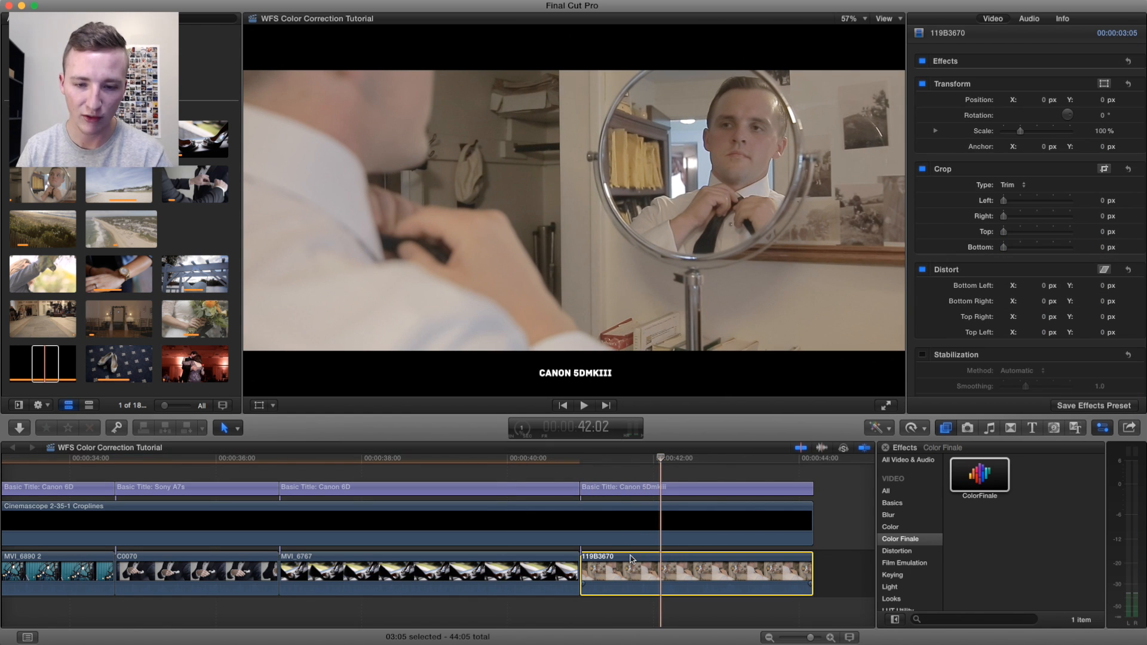
pyautogui.hscroll(4, 632, 559)
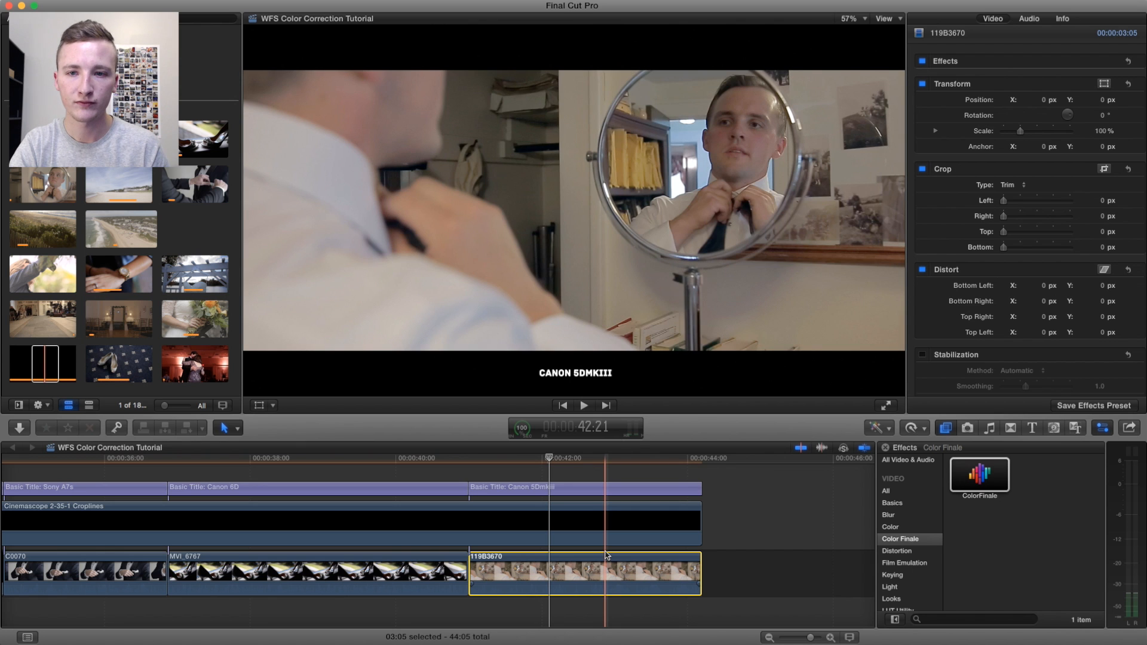
# Step: Try Balance Color on the mirror clip 119B3670 and undo it
pyautogui.press('alt+super+b')
pyautogui.press('super+z')
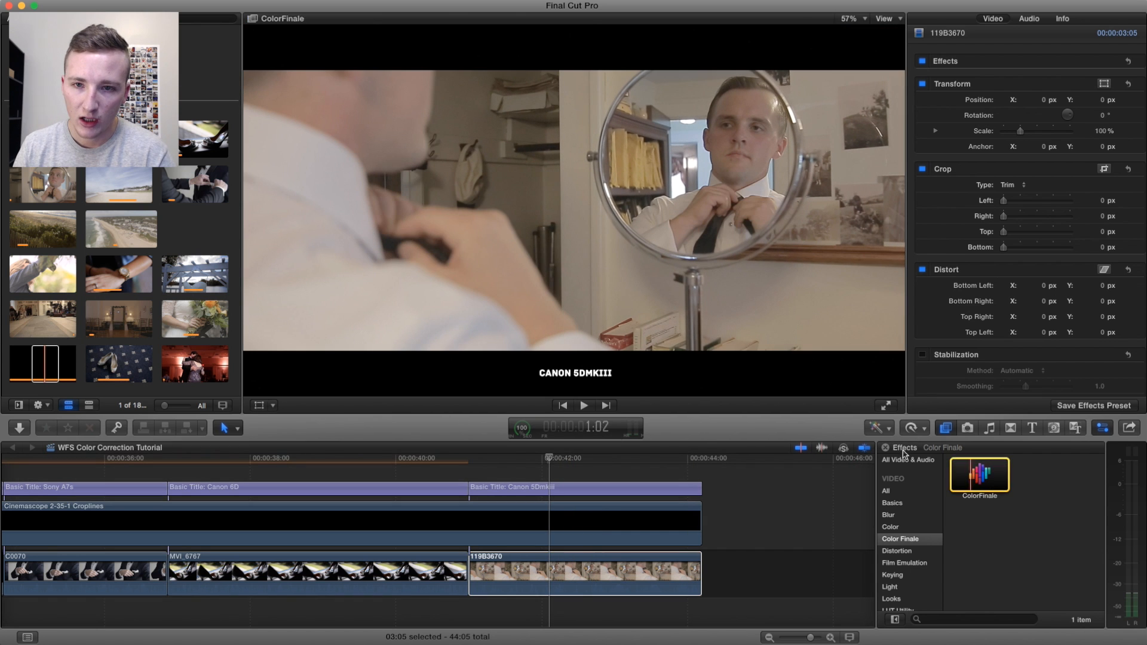
# Step: In the mirror clip's Color Board, lower the shadows exposure to about -7% and set the highlights exposure to 10%
pyautogui.click(877, 428)
pyautogui.click(901, 462)
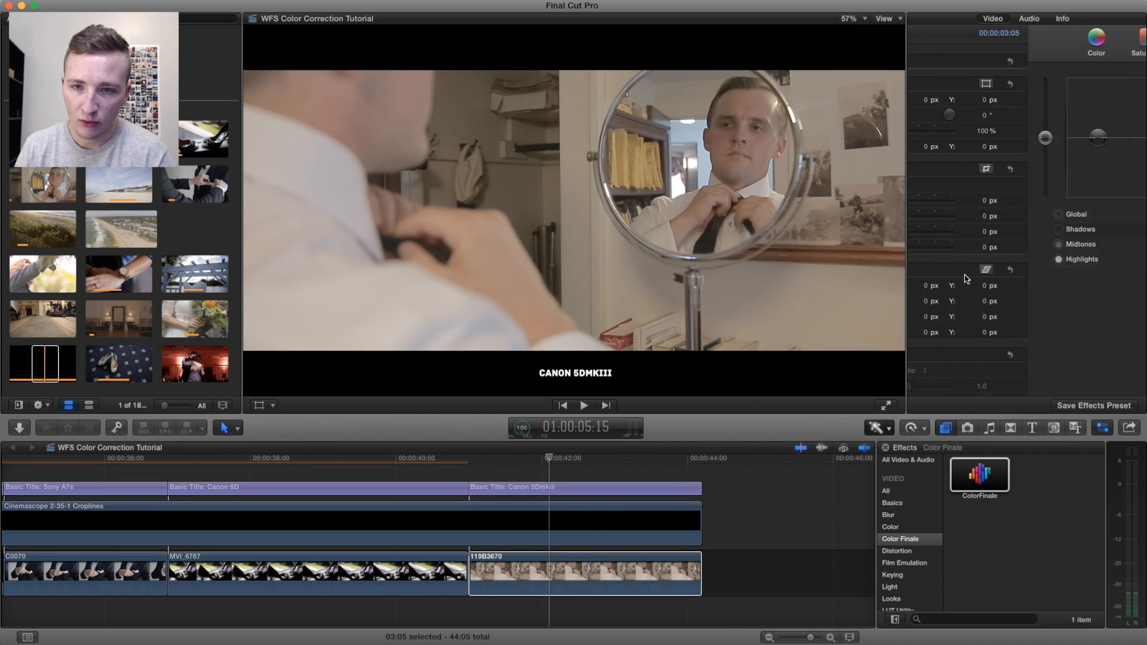
pyautogui.moveTo(977, 140); pyautogui.dragTo(978, 145)
pyautogui.moveTo(1103, 138); pyautogui.dragTo(1103, 133)
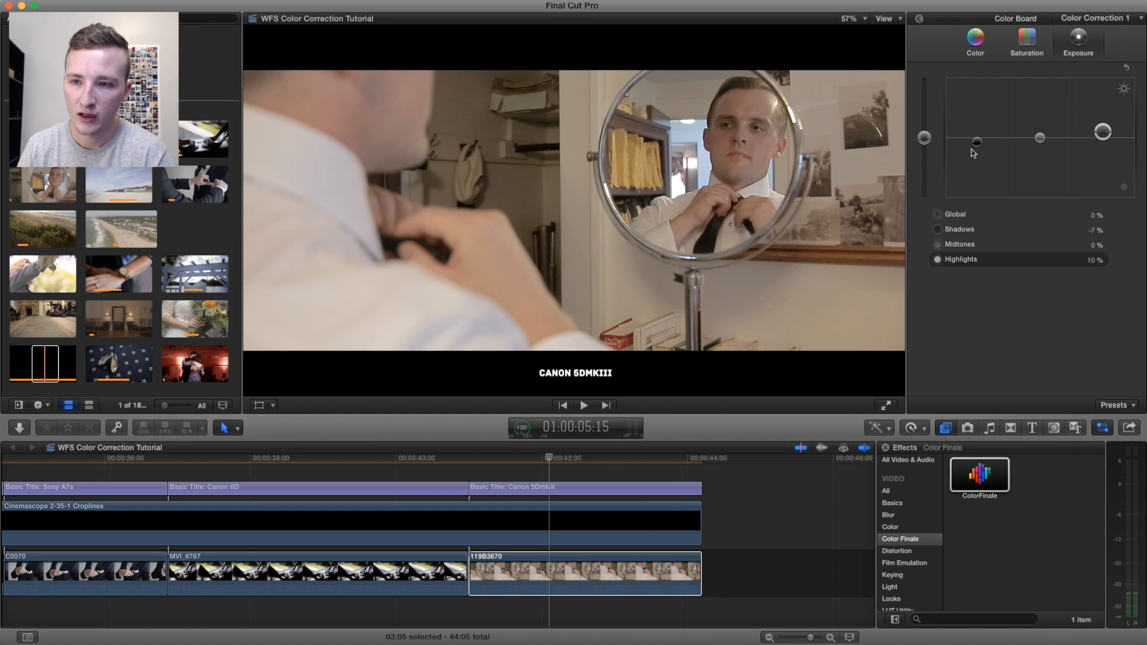
pyautogui.moveTo(981, 144); pyautogui.dragTo(982, 146)
# Step: Raise the mirror clip's global saturation slightly and set its midtones color to 214° at 3%
pyautogui.click(975, 36)
pyautogui.click(1019, 42)
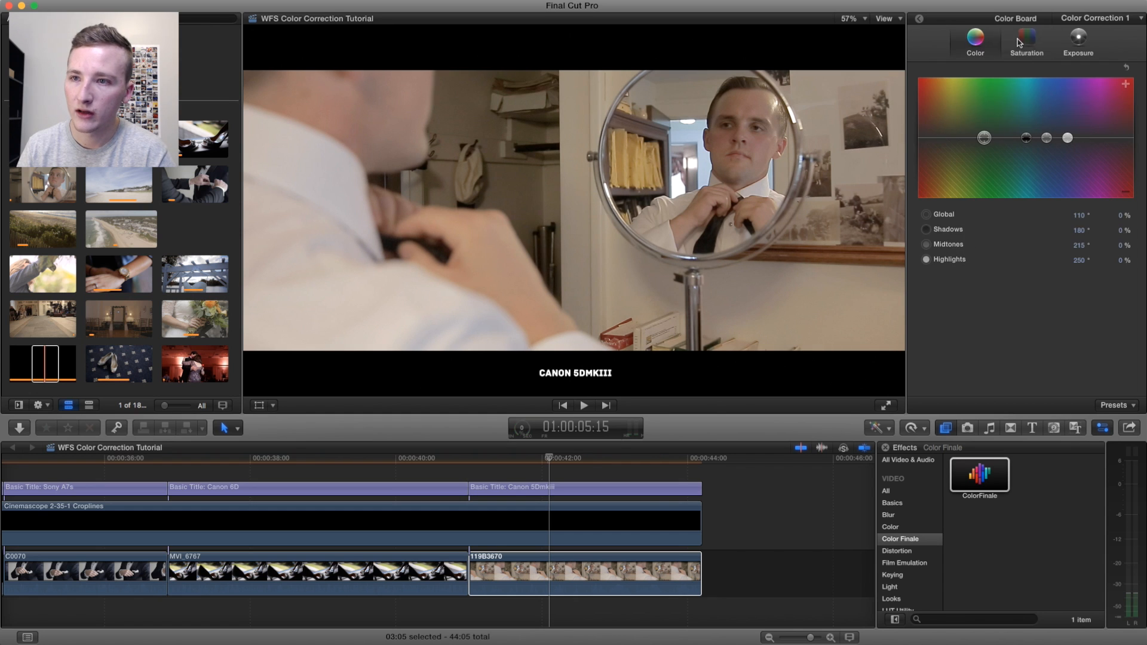
pyautogui.moveTo(927, 138); pyautogui.dragTo(928, 128)
pyautogui.click(975, 37)
pyautogui.moveTo(1043, 137); pyautogui.dragTo(1048, 137)
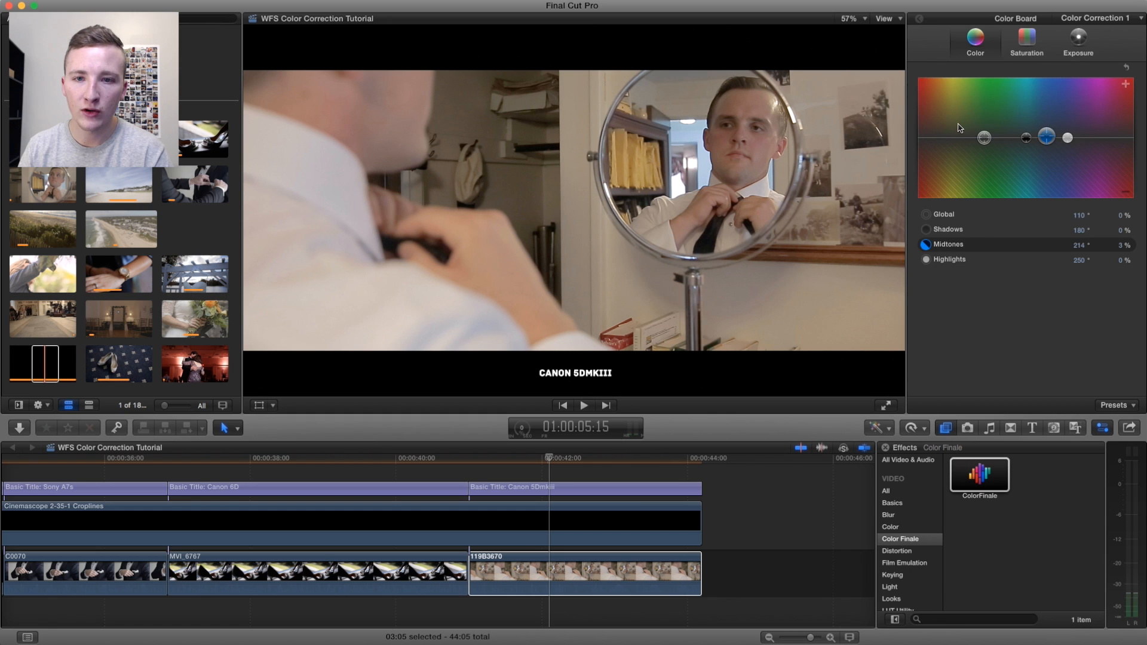
# Step: Compare the mirror clip before and after correction by repeatedly switching its effects off and on
pyautogui.click(923, 62)
pyautogui.click(924, 61)
pyautogui.click(923, 61)
pyautogui.click(923, 61)
pyautogui.click(923, 61)
pyautogui.click(923, 62)
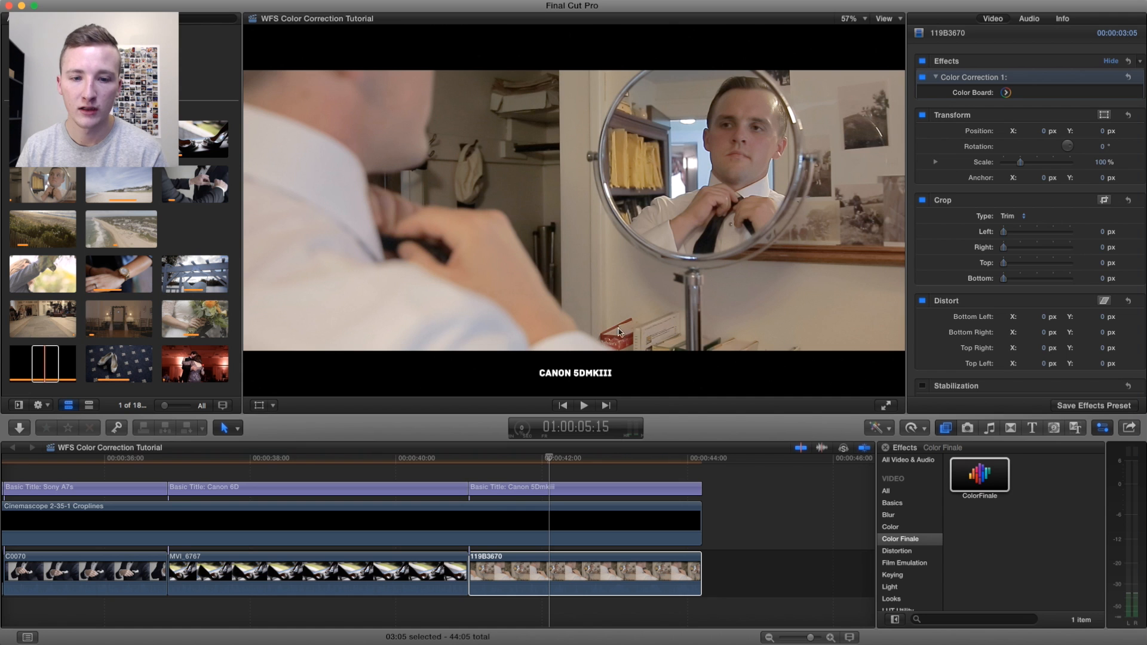
# Step: Fit the whole project in the timeline and move the playhead to its end at 44:05
pyautogui.hotkey('shift', 'z')
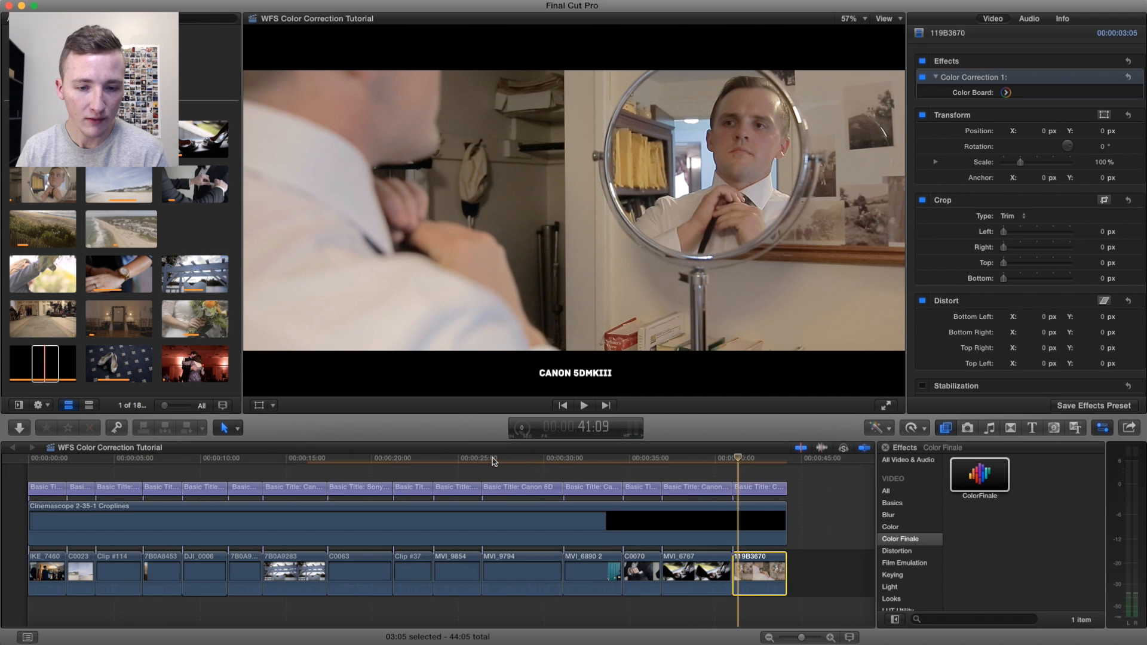
pyautogui.click(787, 460)
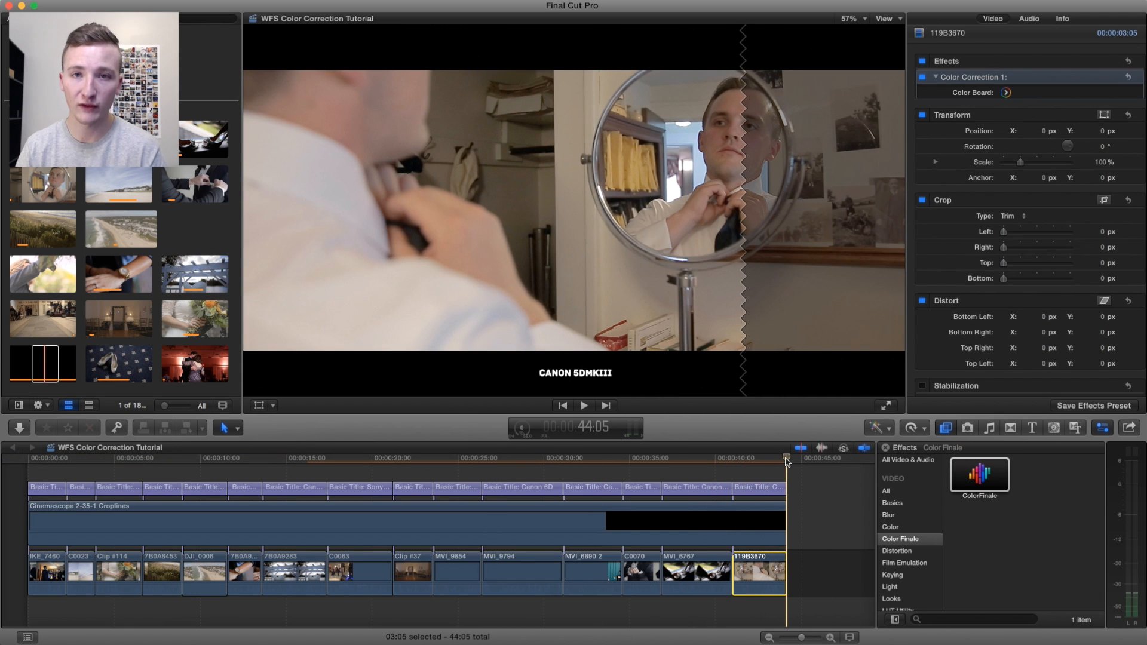